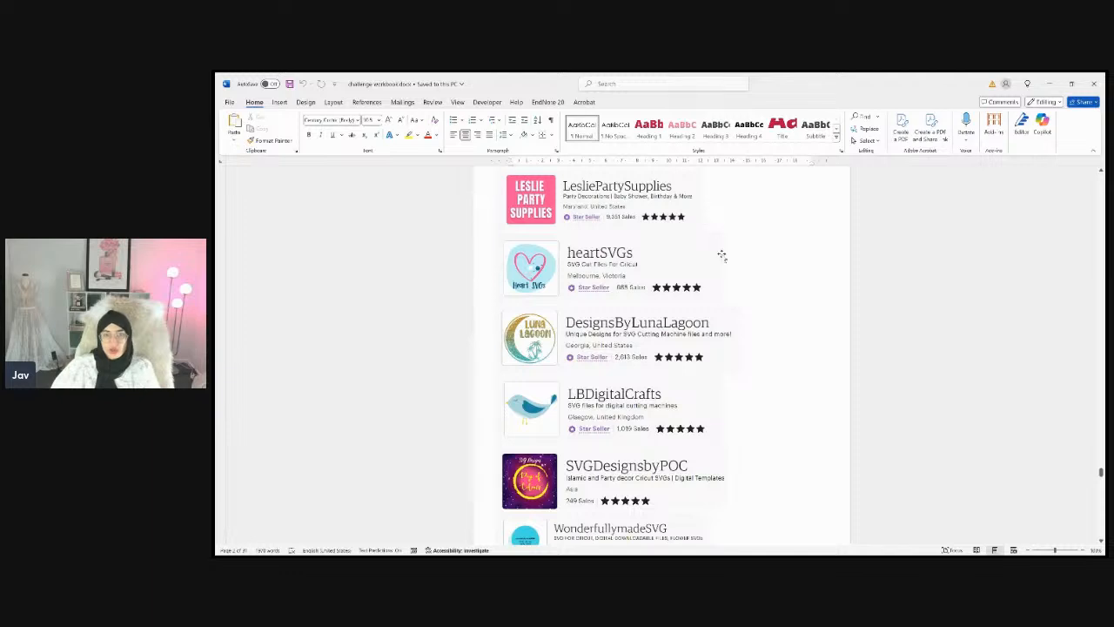
# Review the successful student shops in the workbook and the start of the section on designs made inside SVG Superstar
pyautogui.scroll(1, 722, 254)
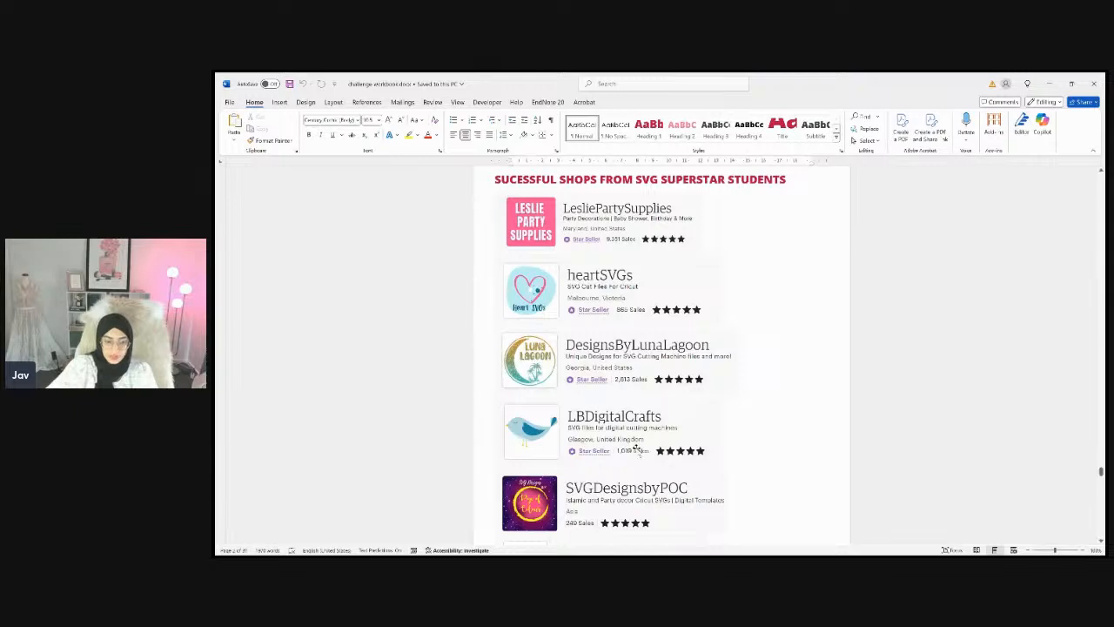
pyautogui.scroll(-1, 789, 448)
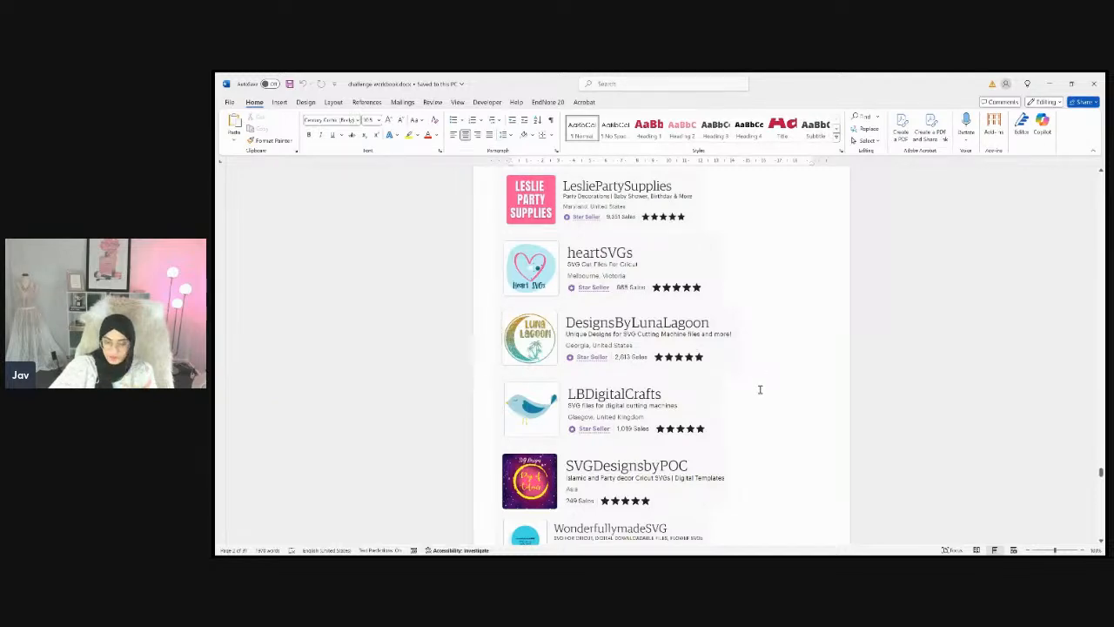
pyautogui.scroll(-1, 758, 383)
pyautogui.scroll(1, 760, 389)
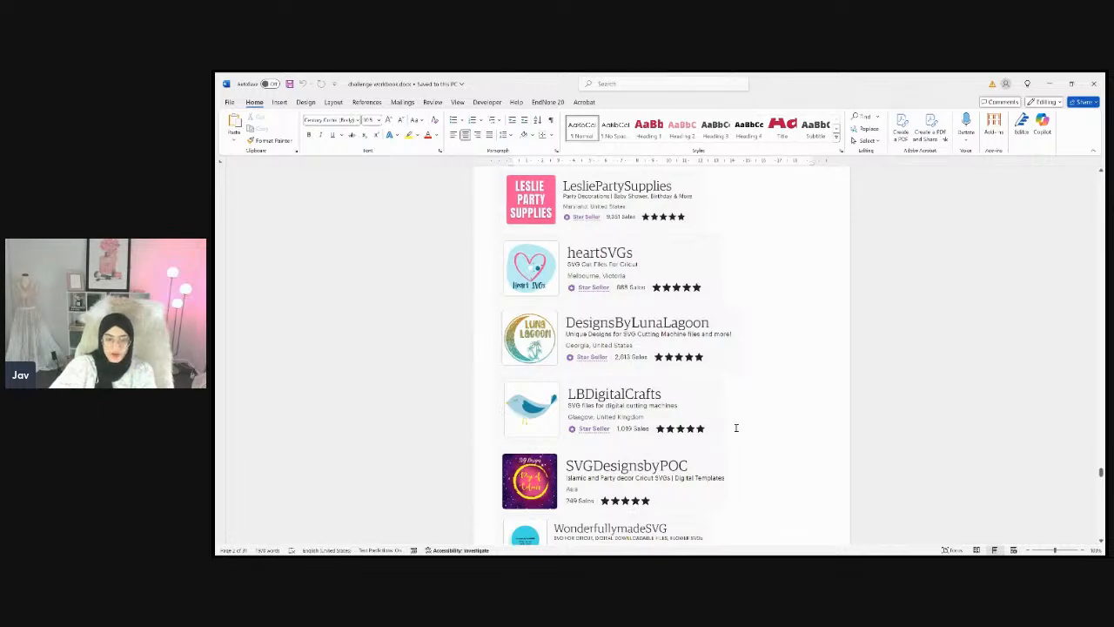
pyautogui.scroll(-1, 740, 426)
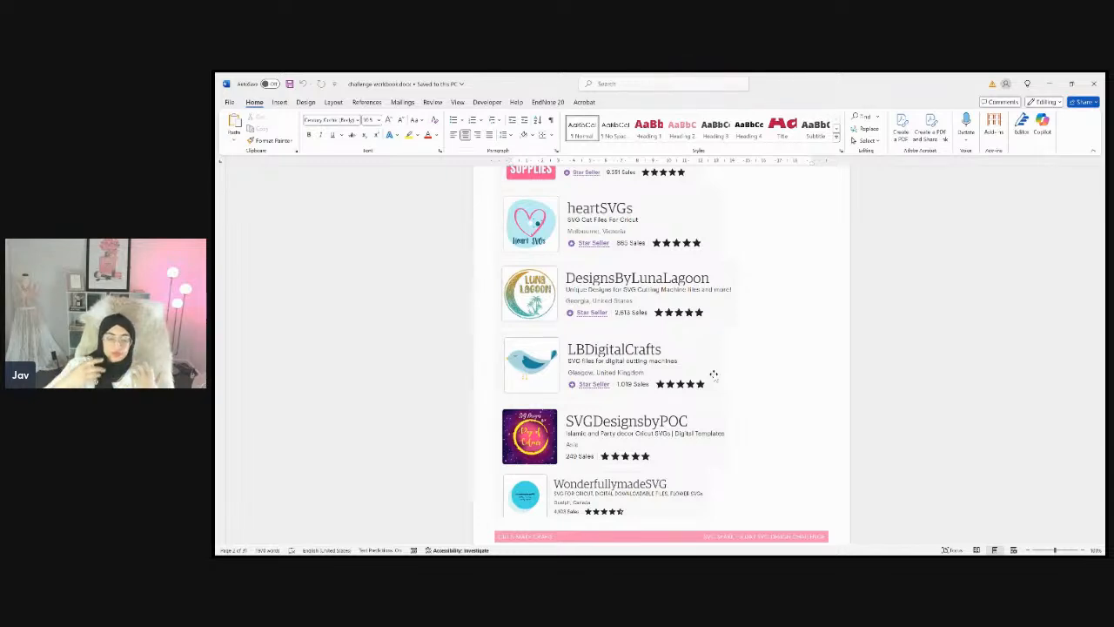
pyautogui.scroll(-3, 713, 374)
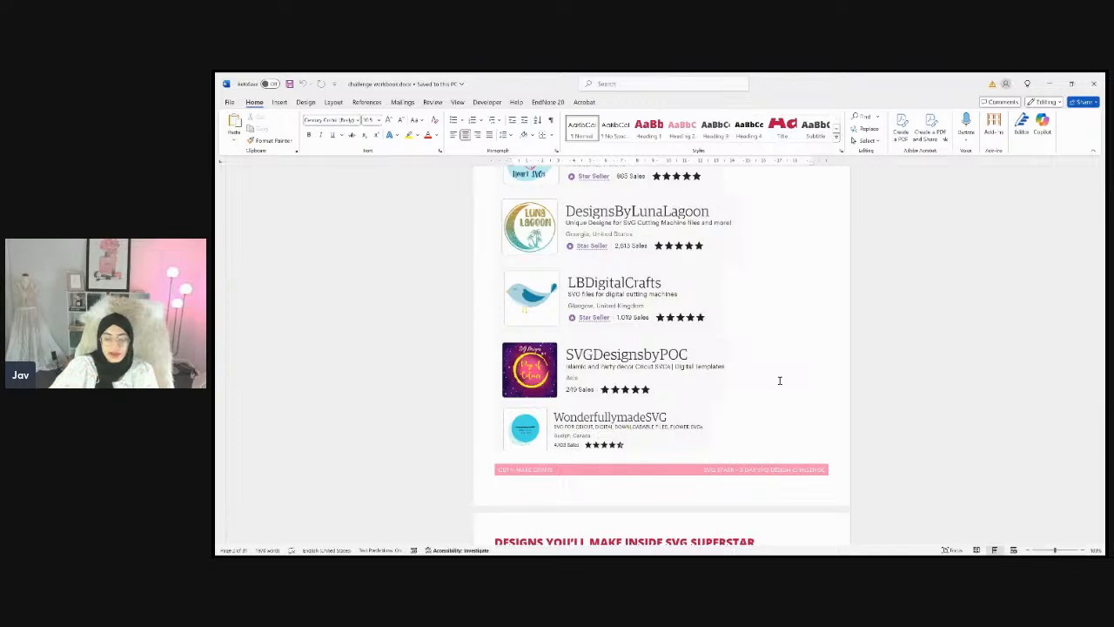
pyautogui.scroll(-1, 762, 403)
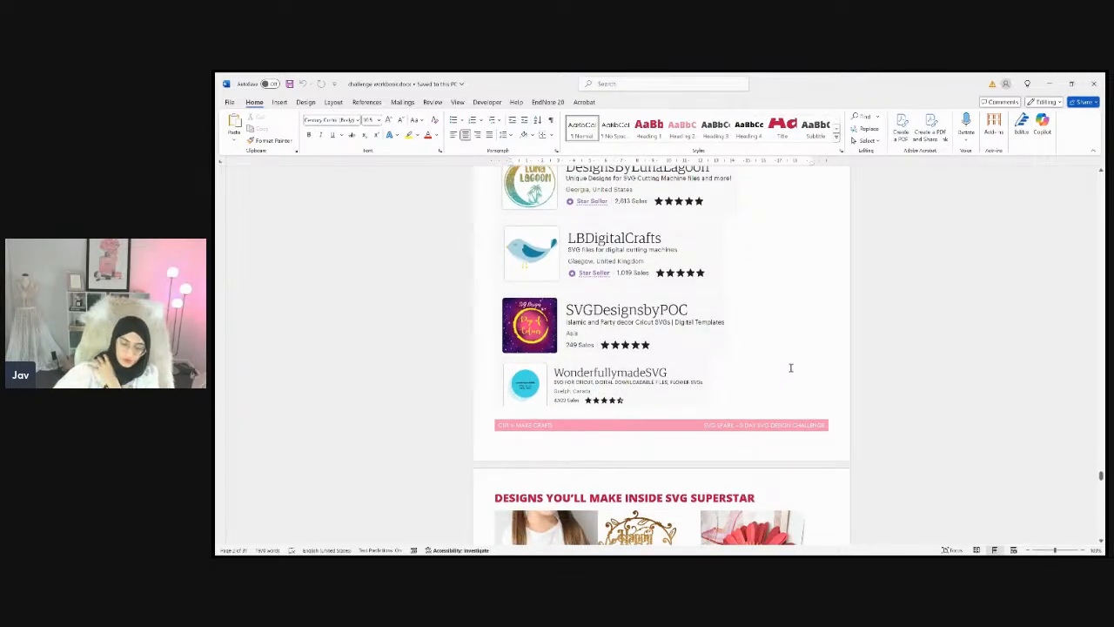
pyautogui.scroll(-3, 791, 367)
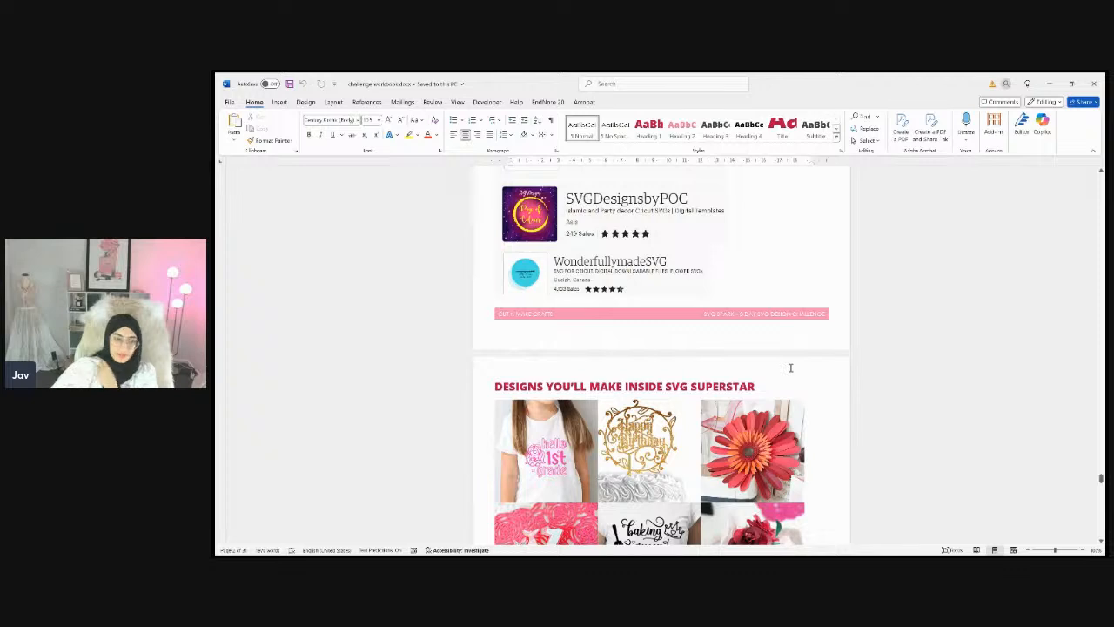
pyautogui.scroll(-1, 788, 367)
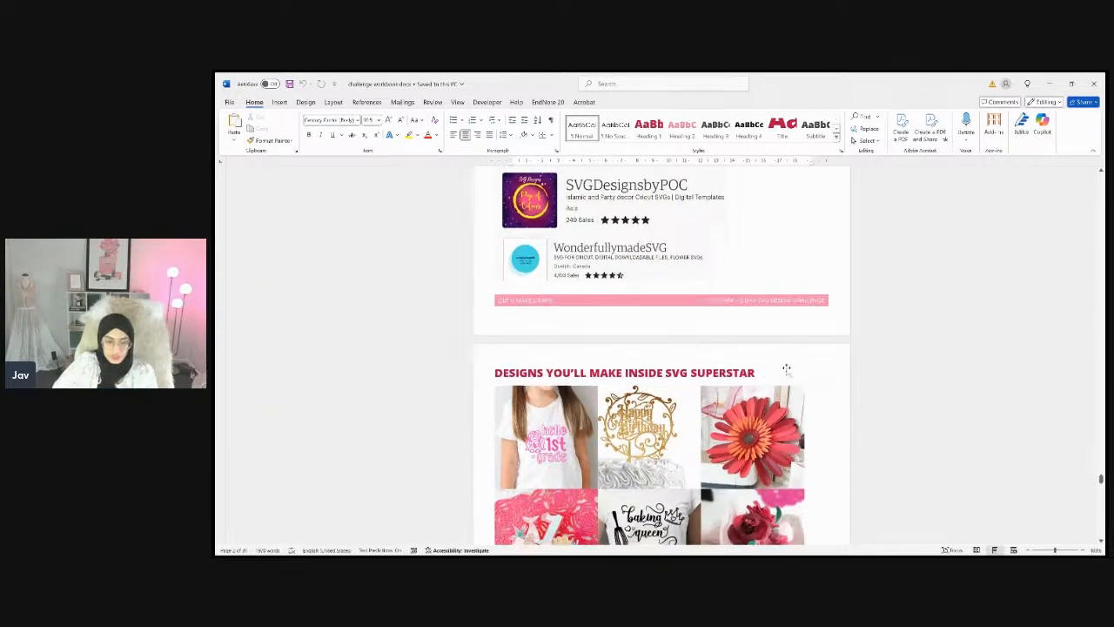
pyautogui.scroll(-1, 786, 369)
# Switch to Affinity Designer and create a new blank landscape document
pyautogui.hotkey('alt', 'Tab')
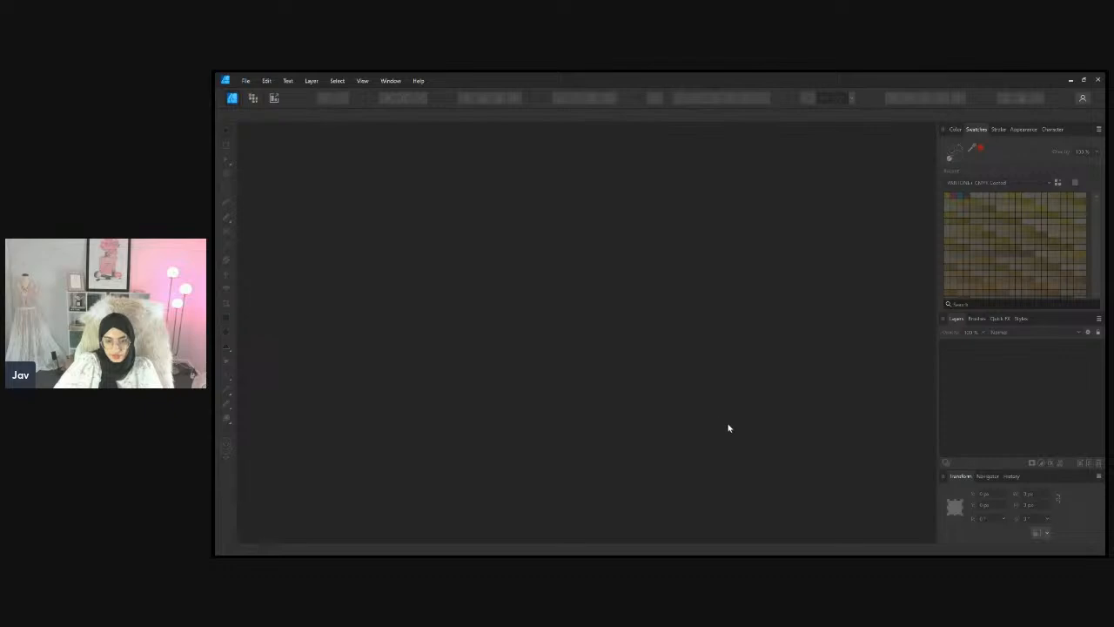
pyautogui.click(841, 455)
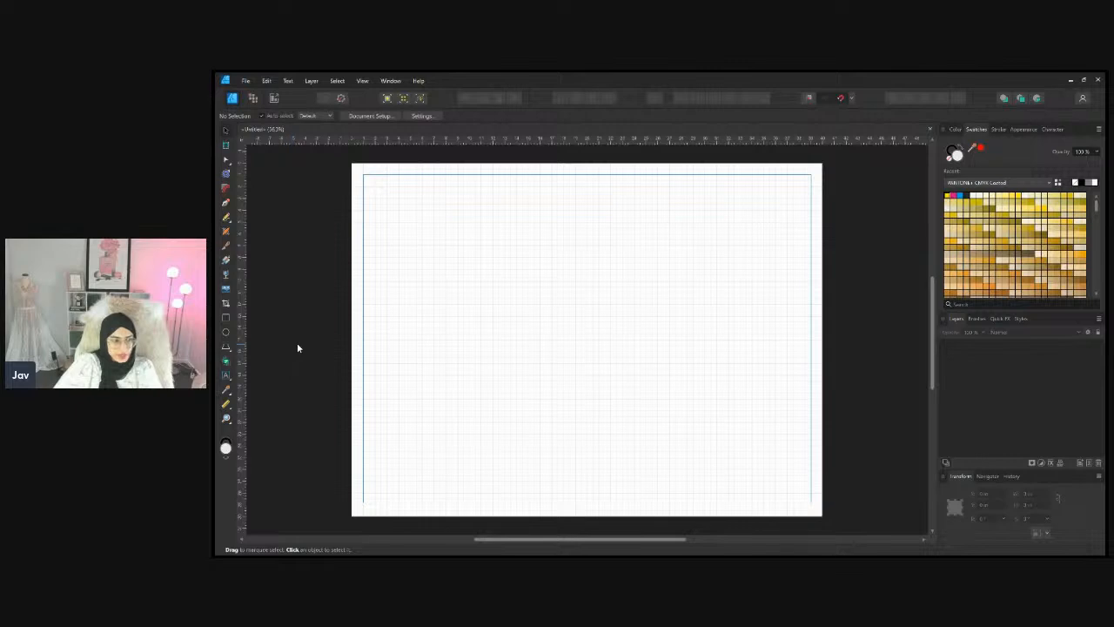
pyautogui.scroll(2, 356, 344)
pyautogui.scroll(2, 704, 432)
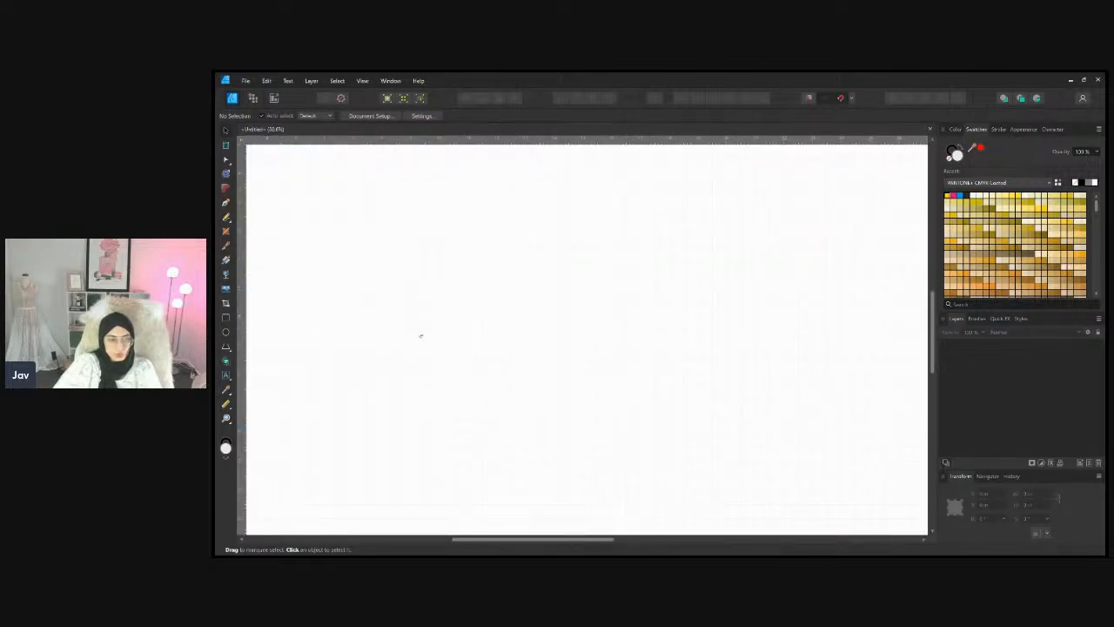
pyautogui.scroll(-2, 409, 329)
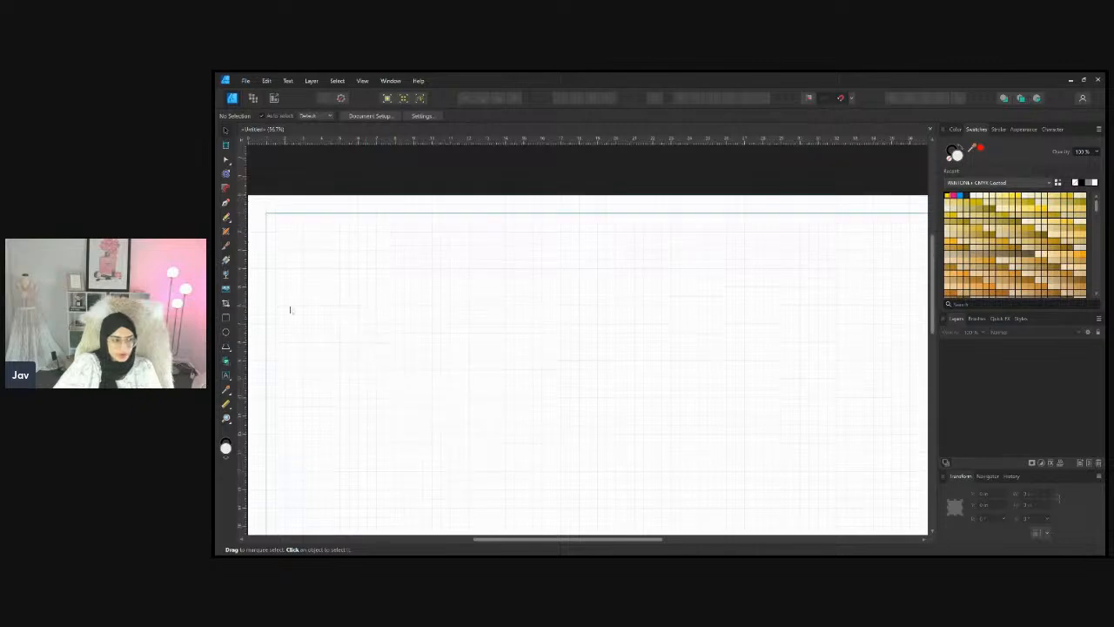
# Add artistic text near the page's upper-left corner with "1. 12x6inch" as the first line of a numbered list
pyautogui.click(225, 374)
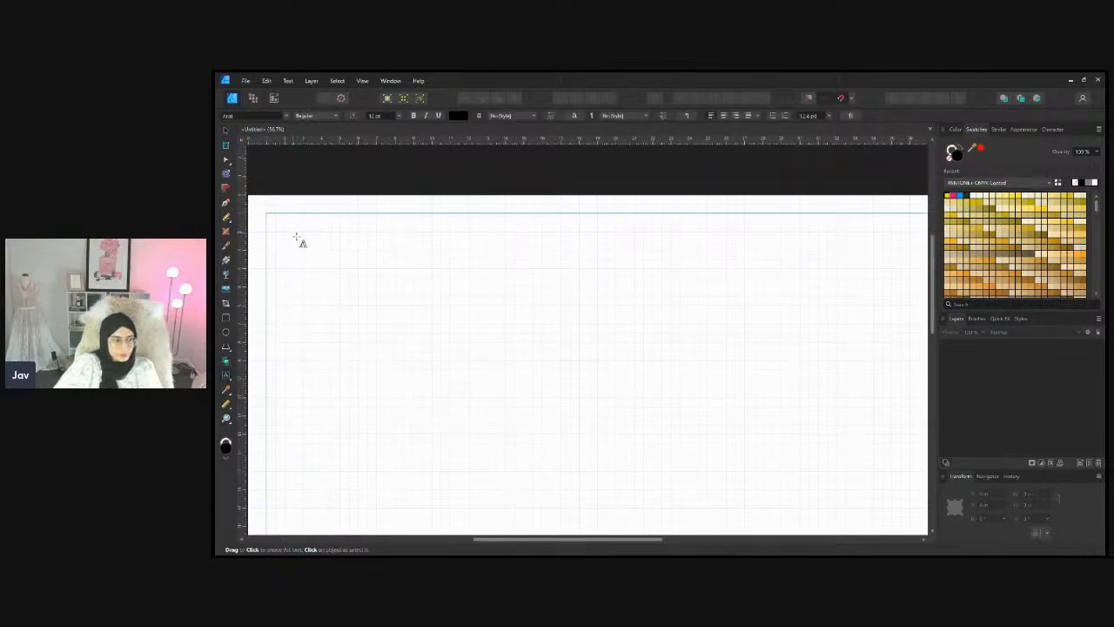
pyautogui.moveTo(295, 236); pyautogui.dragTo(322, 263)
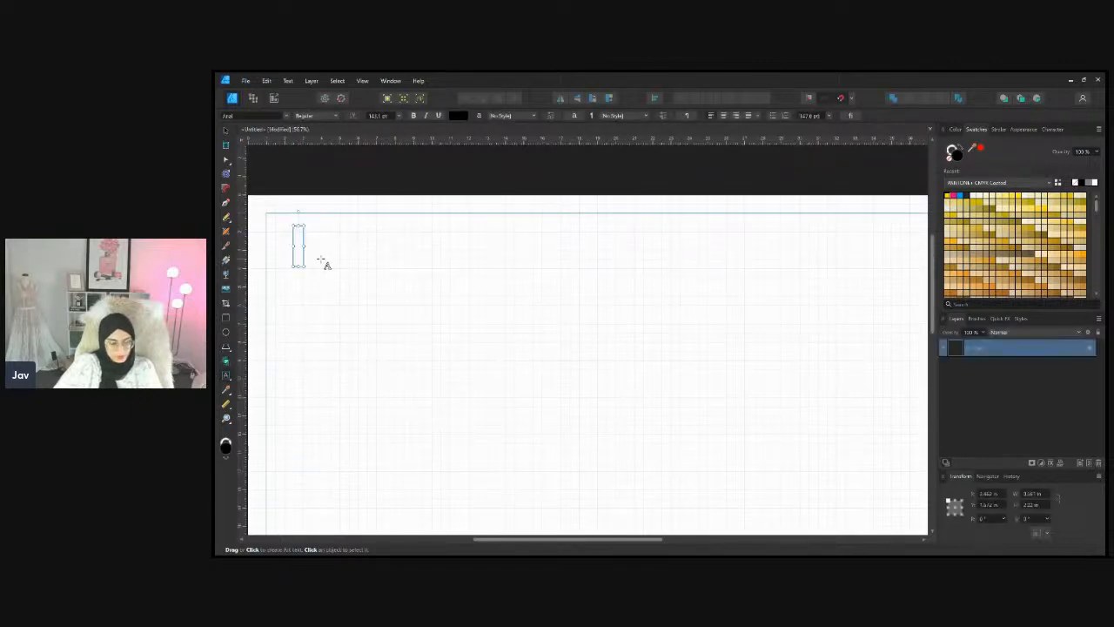
pyautogui.write('1. ')
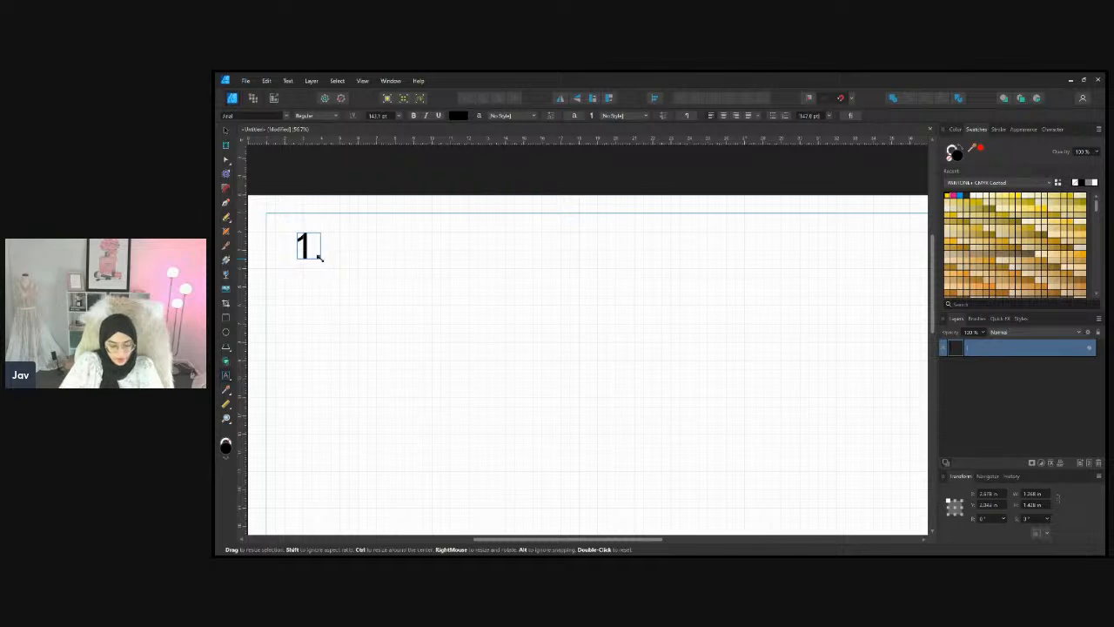
pyautogui.write('12x')
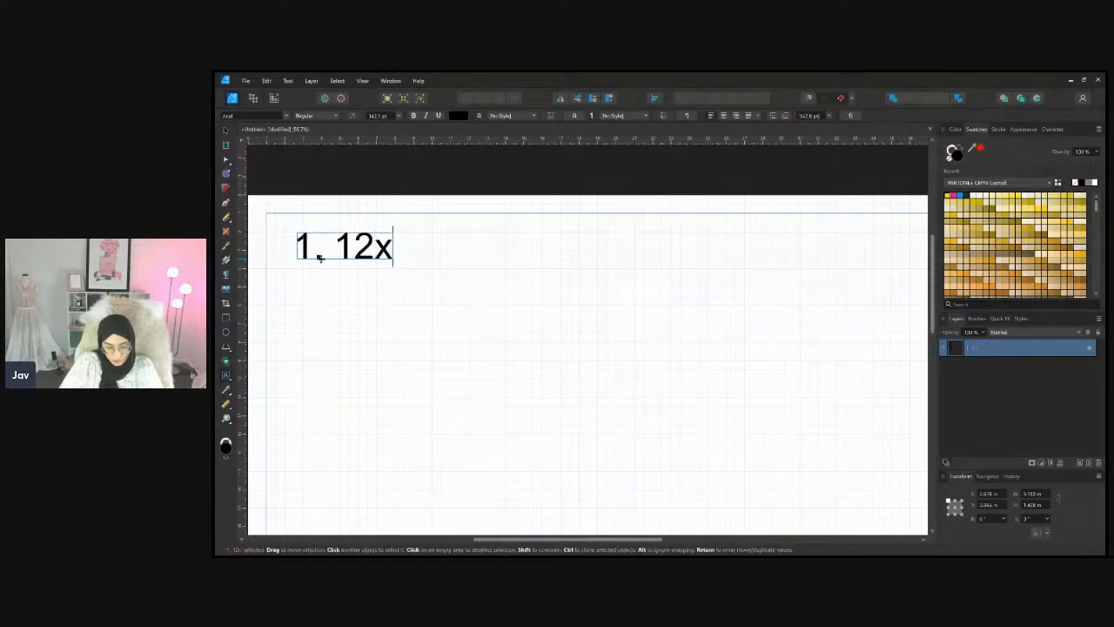
pyautogui.write('6inc')
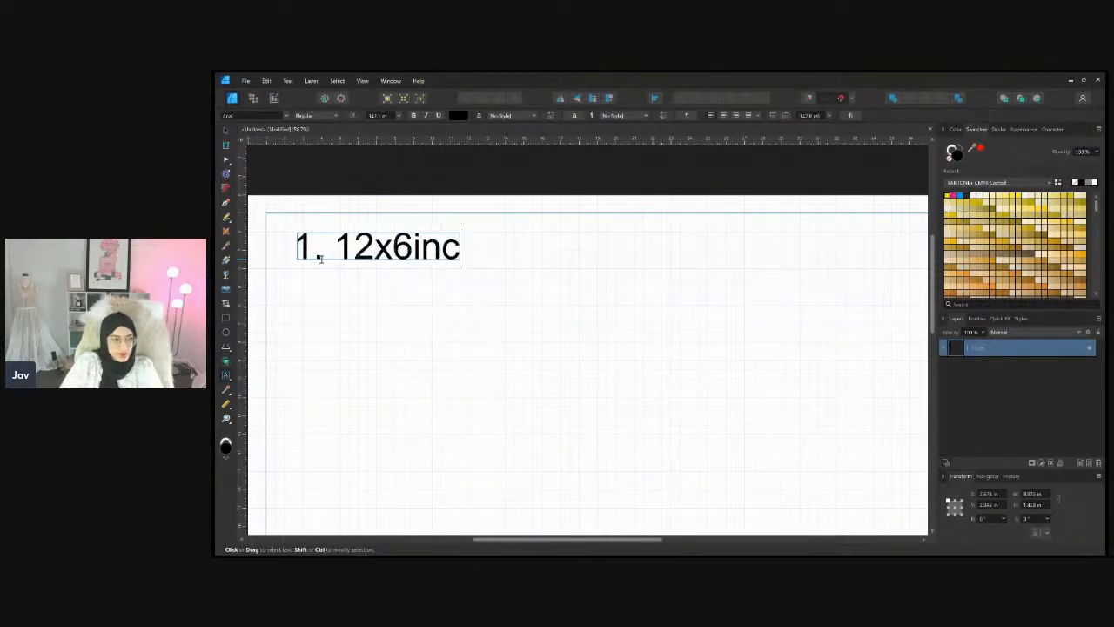
pyautogui.write('h')
pyautogui.press('Return')
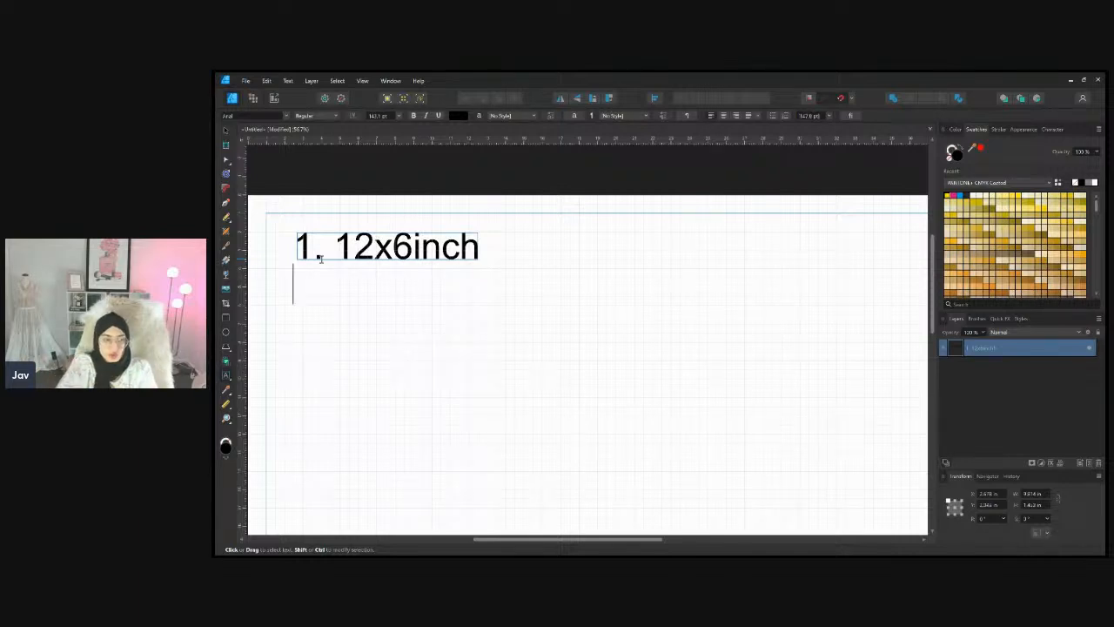
# Add "2. Happy Holidays" and "3. Snowman" as the second and third lines of the text list
pyautogui.write('2. ')
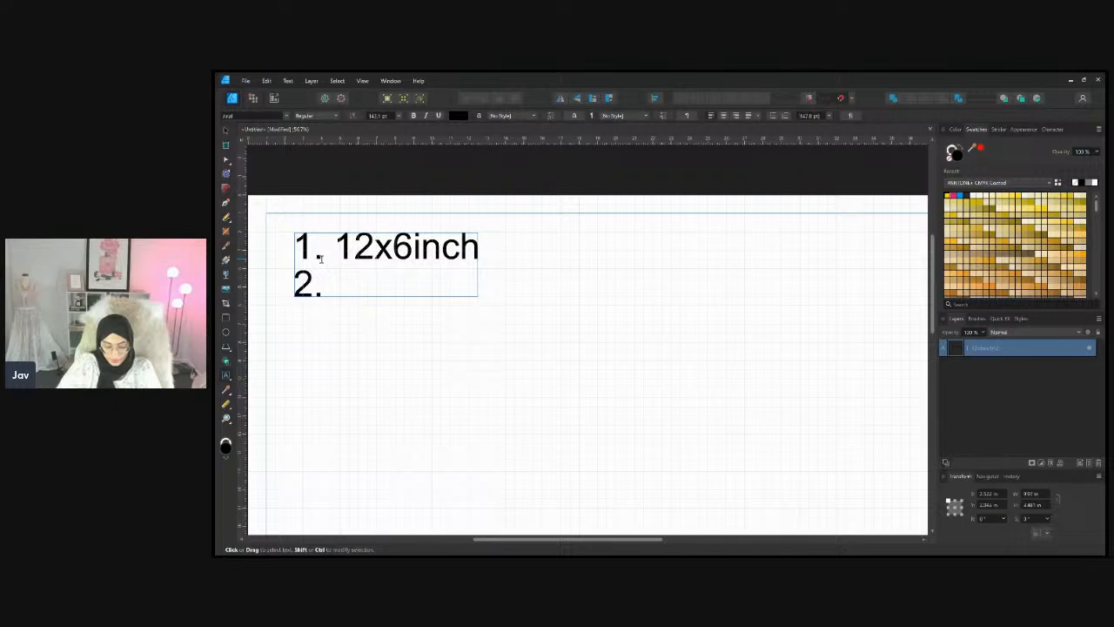
pyautogui.write('Happy H')
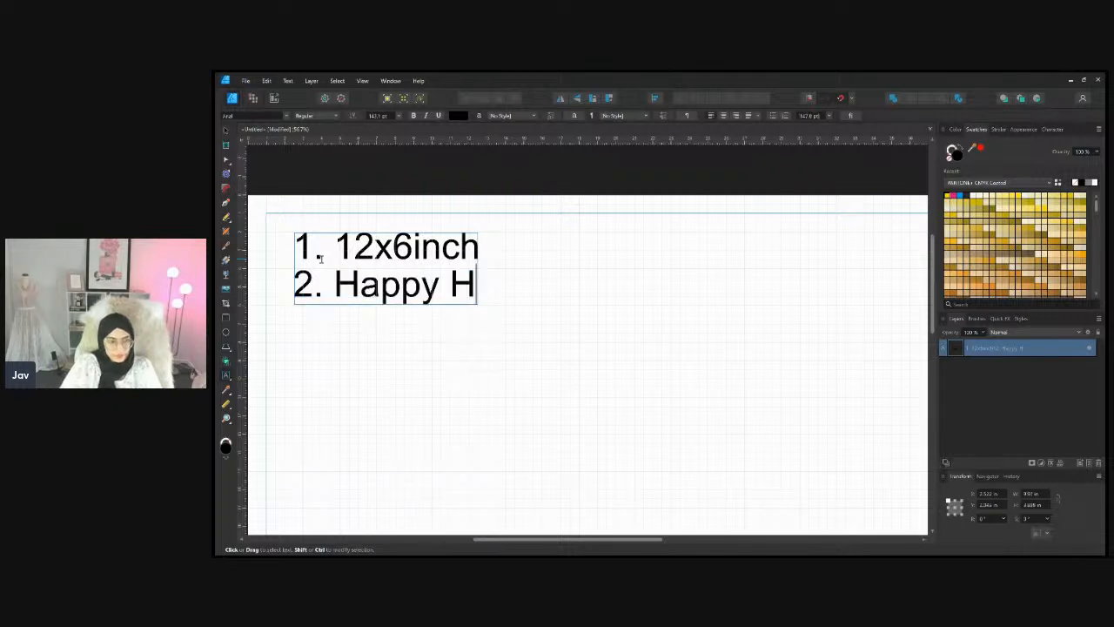
pyautogui.write('olidays')
pyautogui.press('Return')
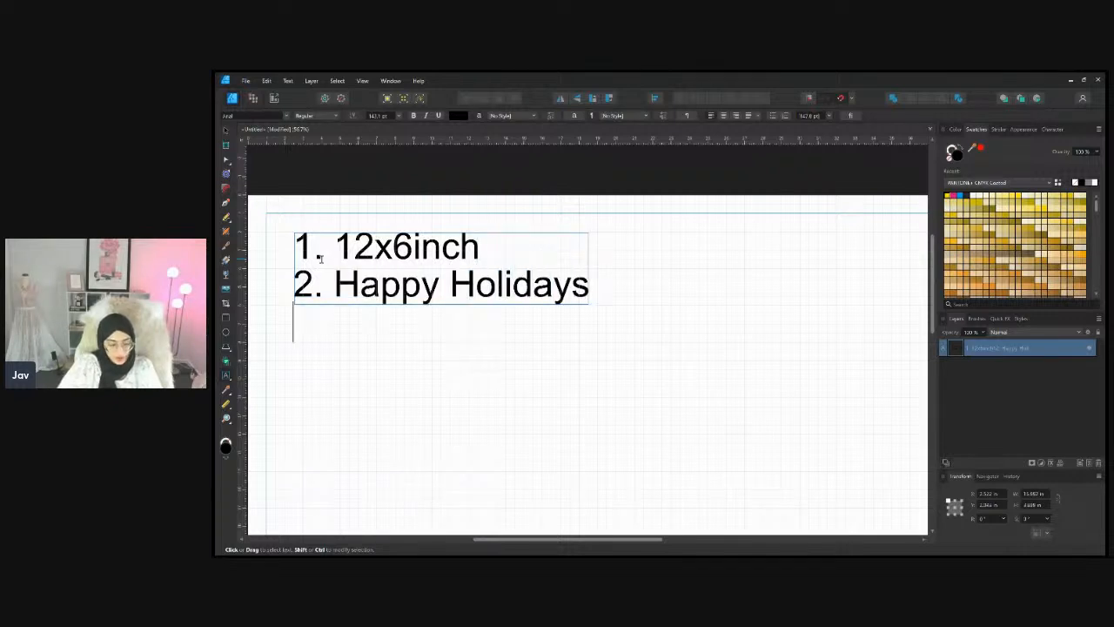
pyautogui.write('3. Sn')
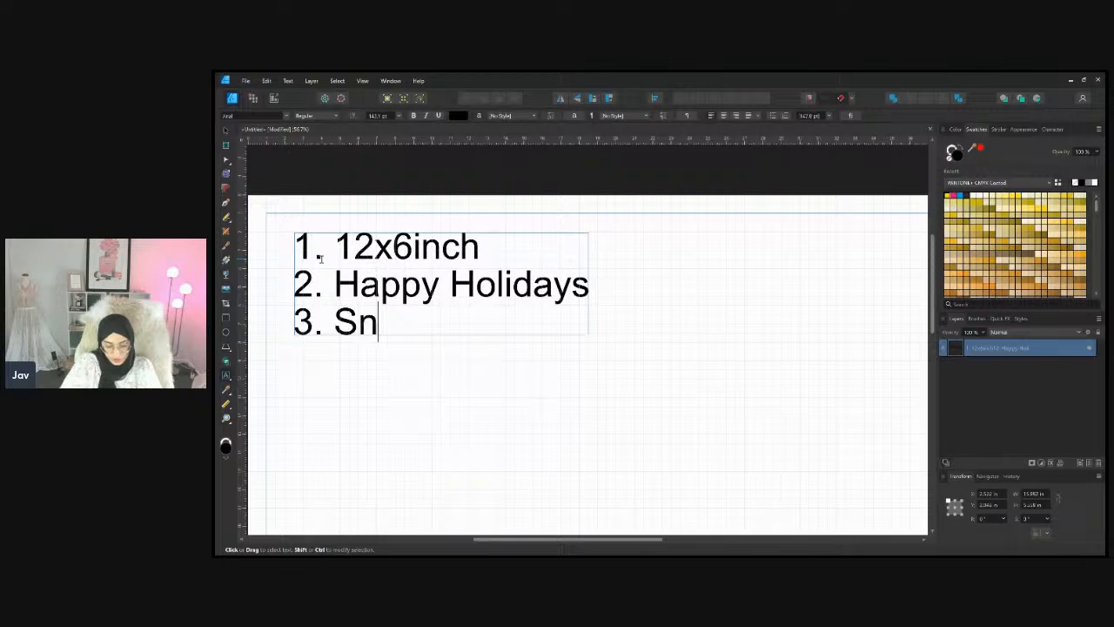
pyautogui.write('owman')
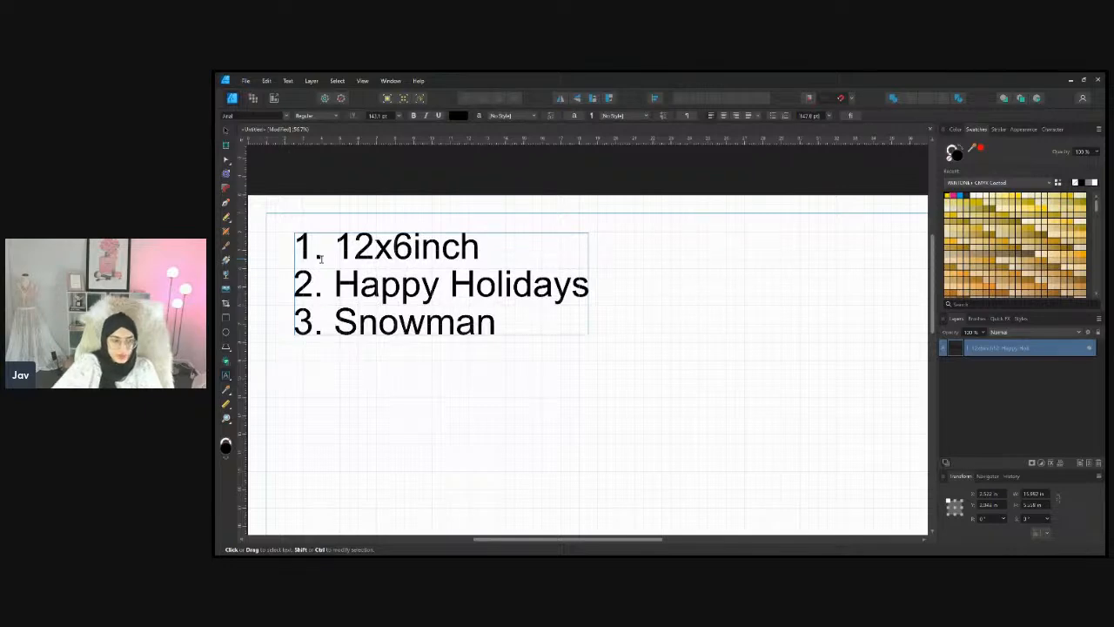
pyautogui.press('Escape')
# Scale the three-line text list down to about 5.9 in wide in the page's upper-left corner and deselect it
pyautogui.scroll(-3, 493, 369)
pyautogui.scroll(-2, 506, 375)
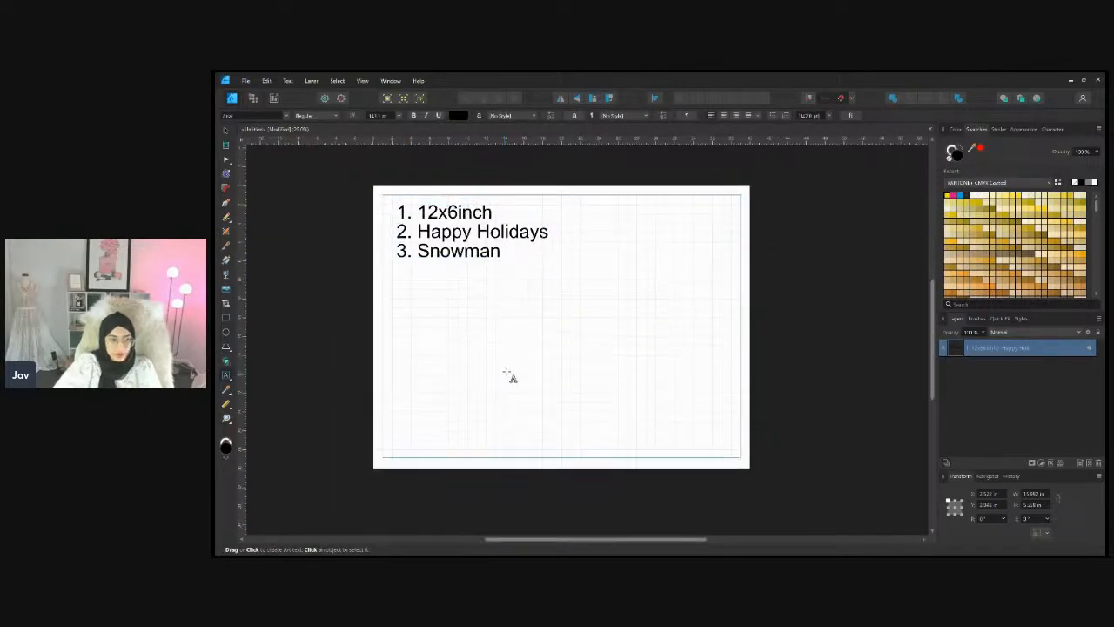
pyautogui.scroll(4, 527, 281)
pyautogui.scroll(-3, 526, 278)
pyautogui.scroll(1, 480, 286)
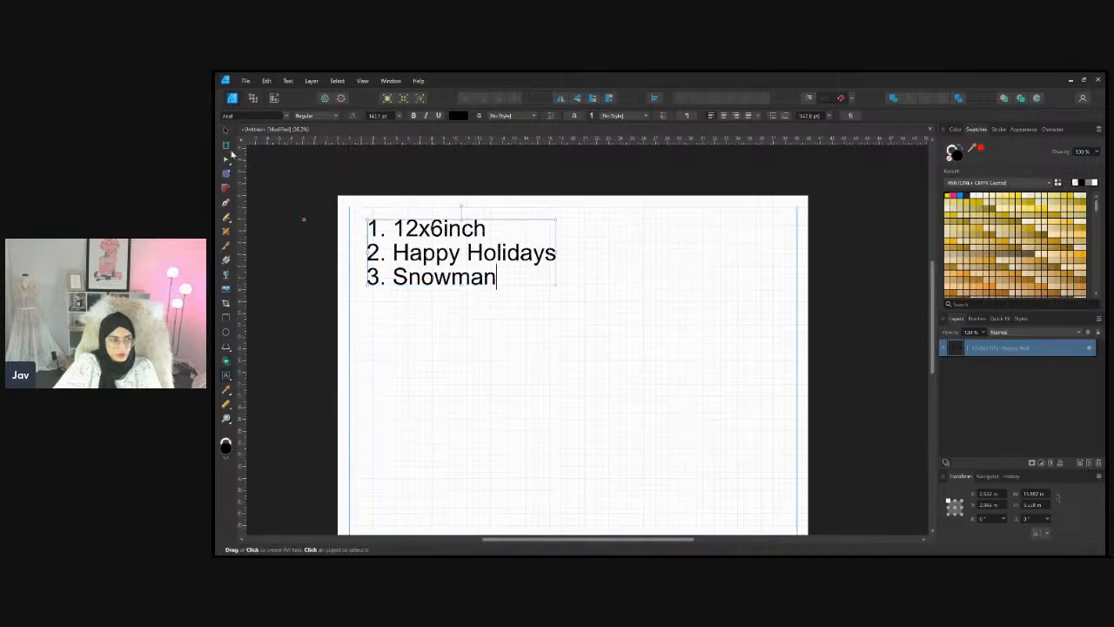
pyautogui.click(225, 130)
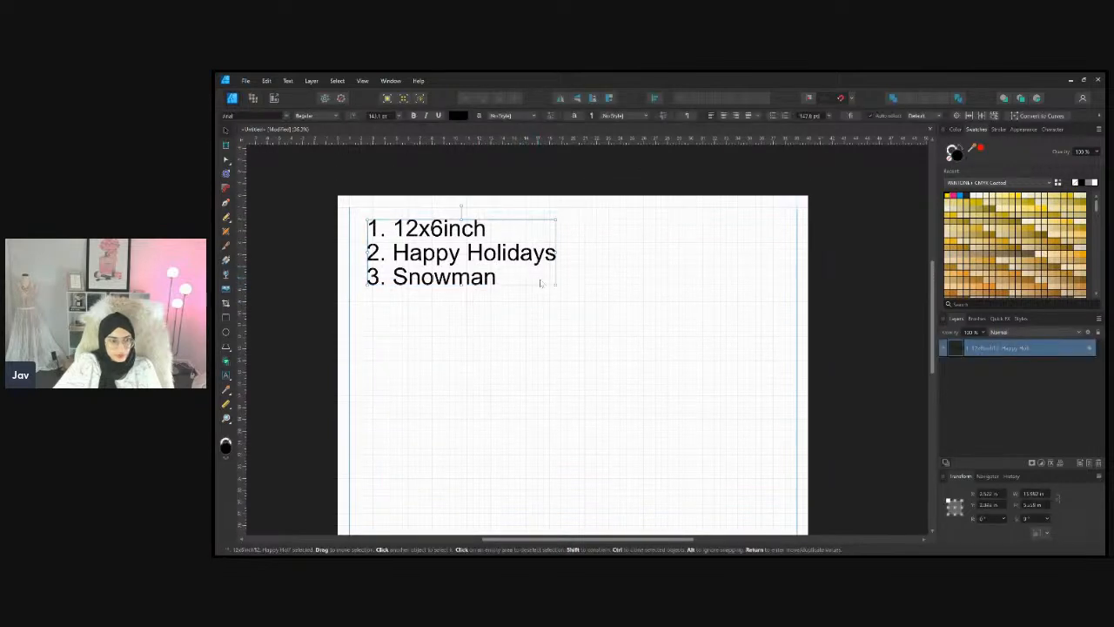
pyautogui.moveTo(555, 283); pyautogui.dragTo(438, 243)
pyautogui.scroll(1, 350, 280)
pyautogui.scroll(3, 351, 280)
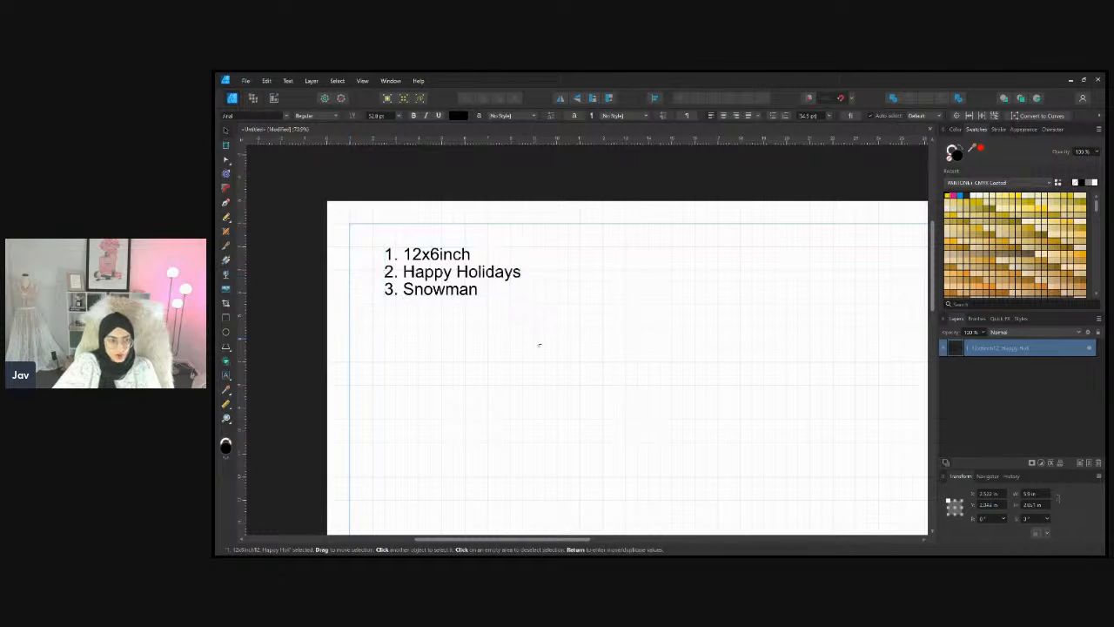
pyautogui.scroll(-2, 539, 343)
pyautogui.click(730, 444)
# Draw a rectangle about 20.6 in wide and 11.8 in high on the page, below and to the right of the text list
pyautogui.hscroll(4, 714, 405)
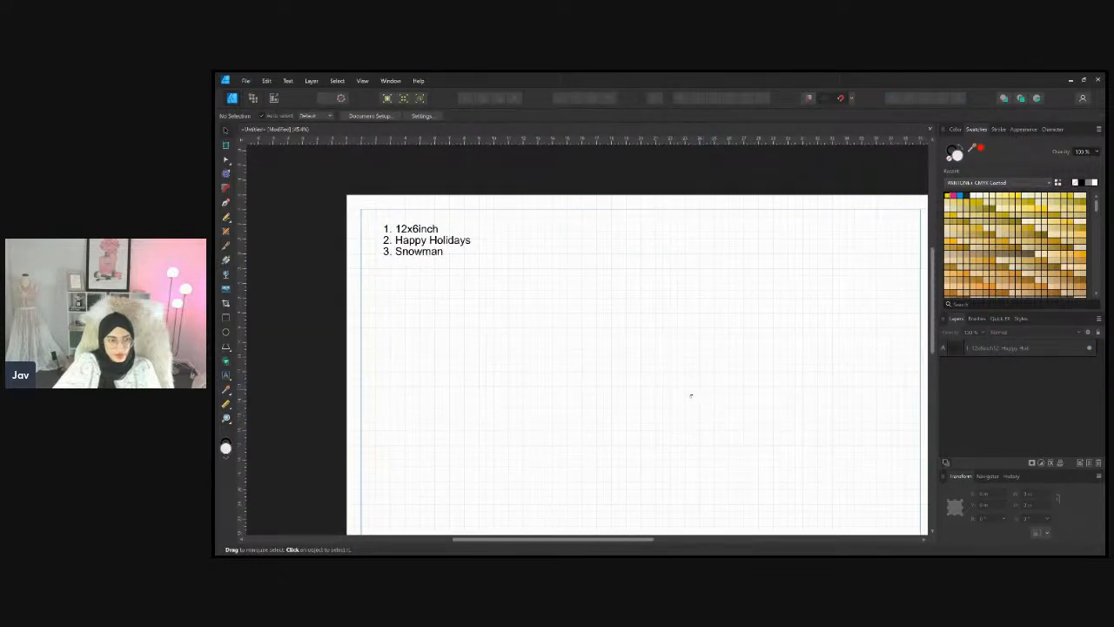
pyautogui.scroll(-1, 329, 353)
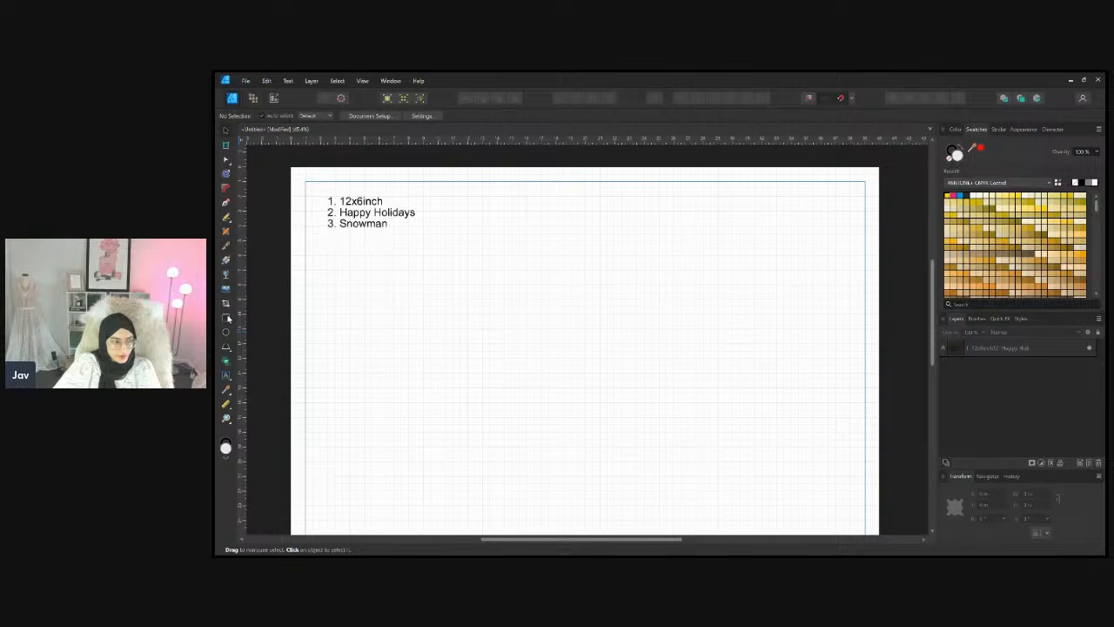
pyautogui.click(226, 318)
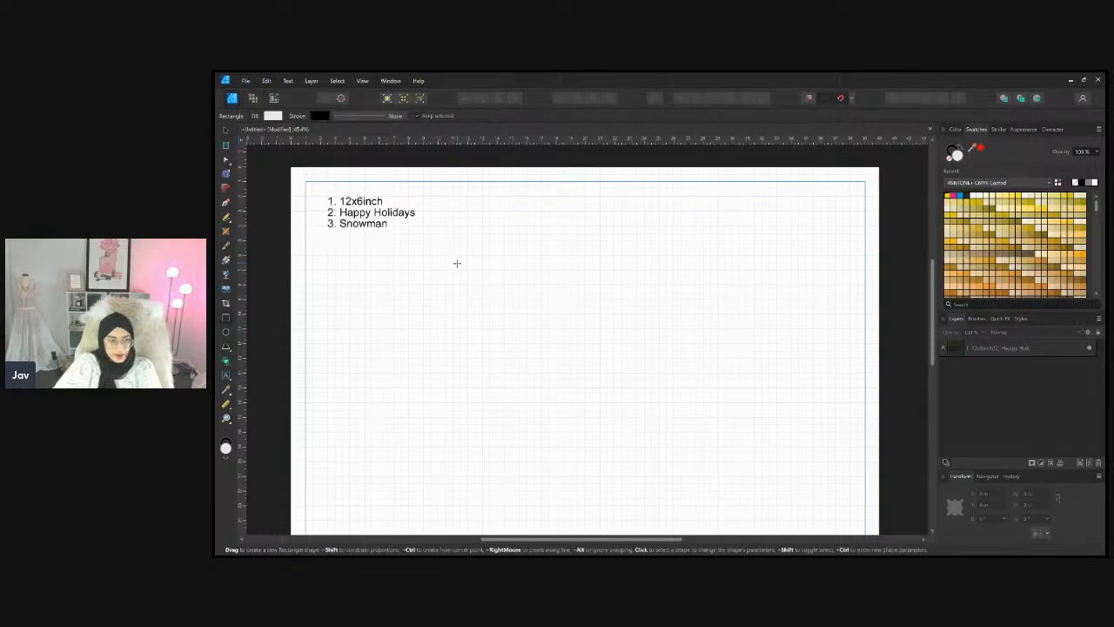
pyautogui.moveTo(456, 263); pyautogui.dragTo(759, 436)
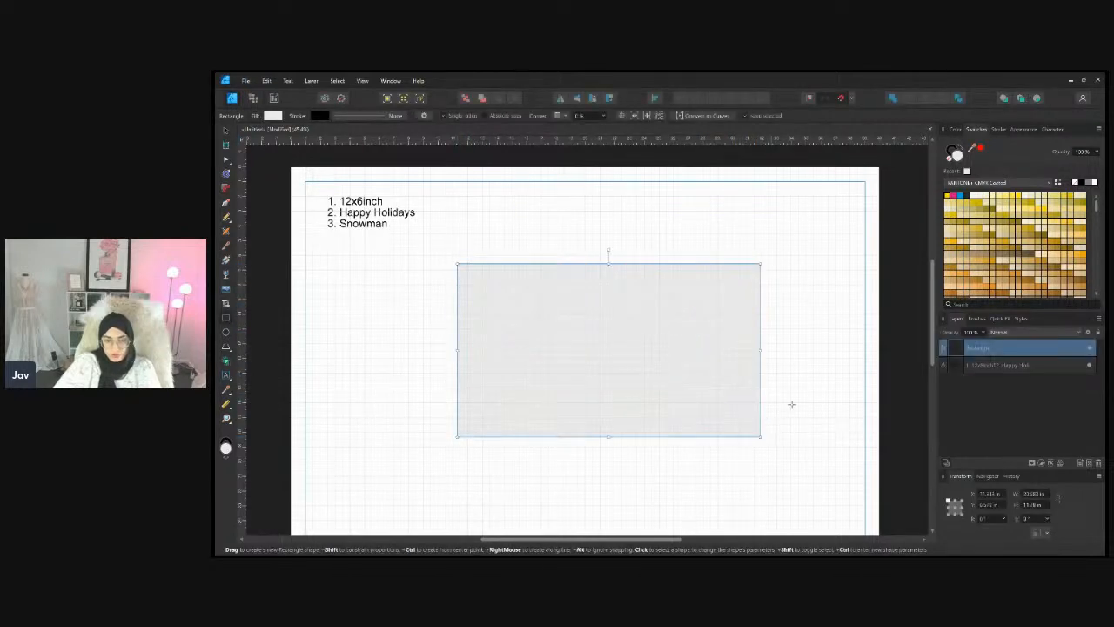
# Fill the rectangle with a golden brown from the PANTONE+ CMYK Coated palette and move it slightly up and to the right
pyautogui.click(1019, 284)
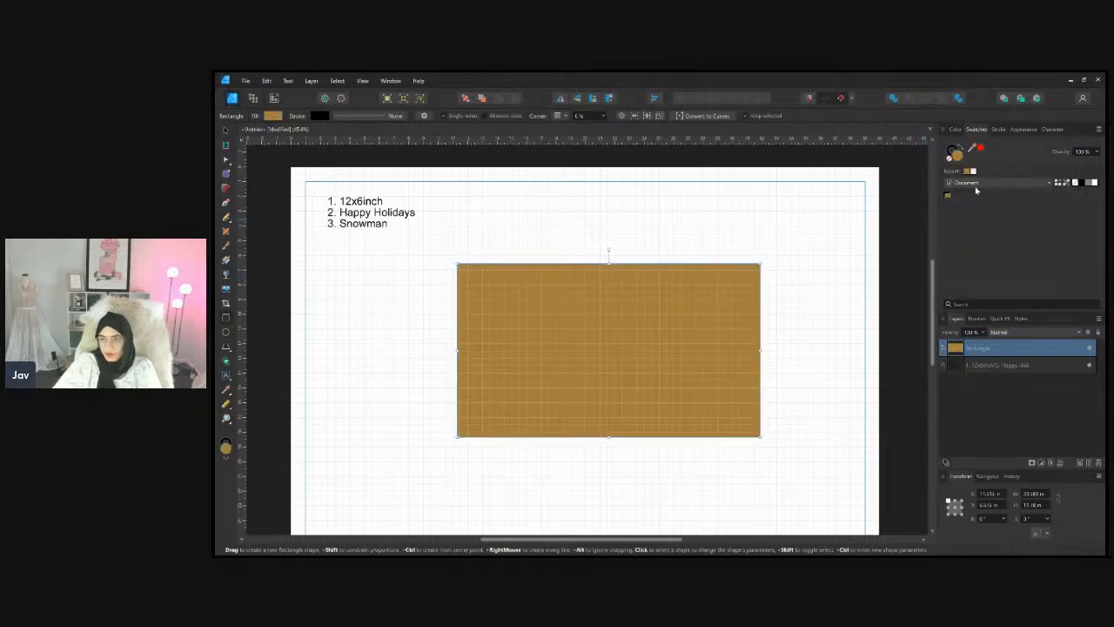
pyautogui.click(1002, 239)
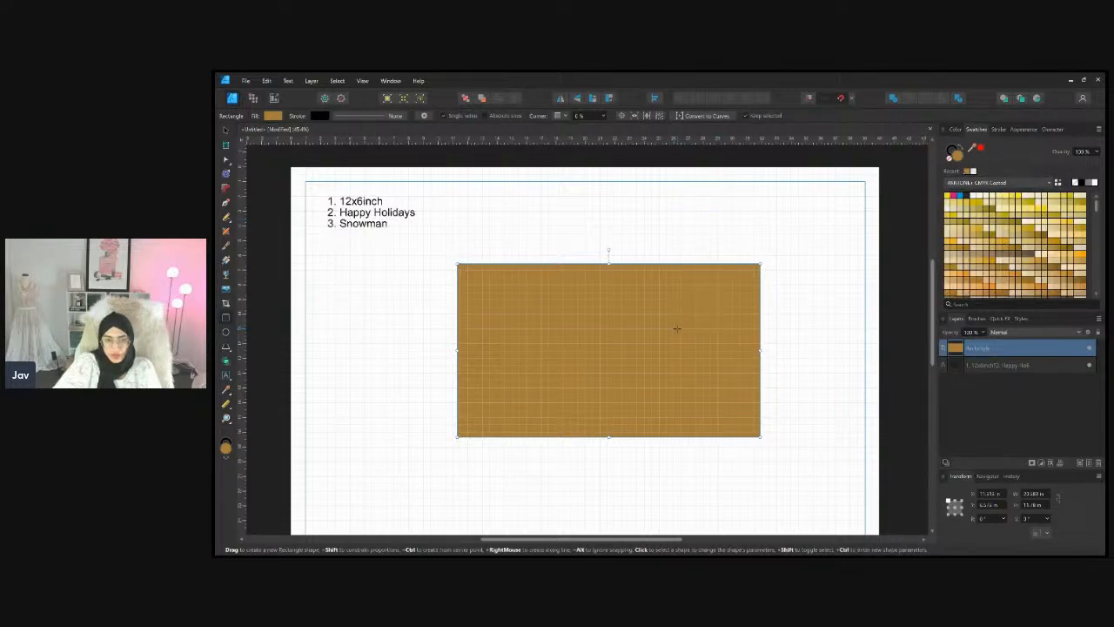
pyautogui.click(225, 130)
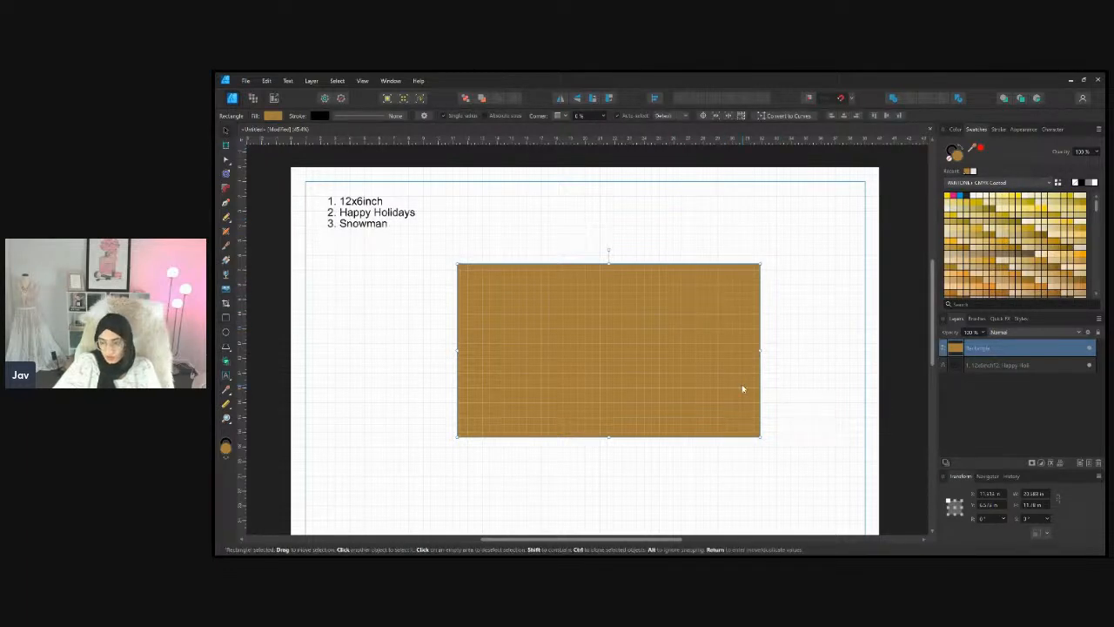
pyautogui.moveTo(708, 382); pyautogui.dragTo(706, 354)
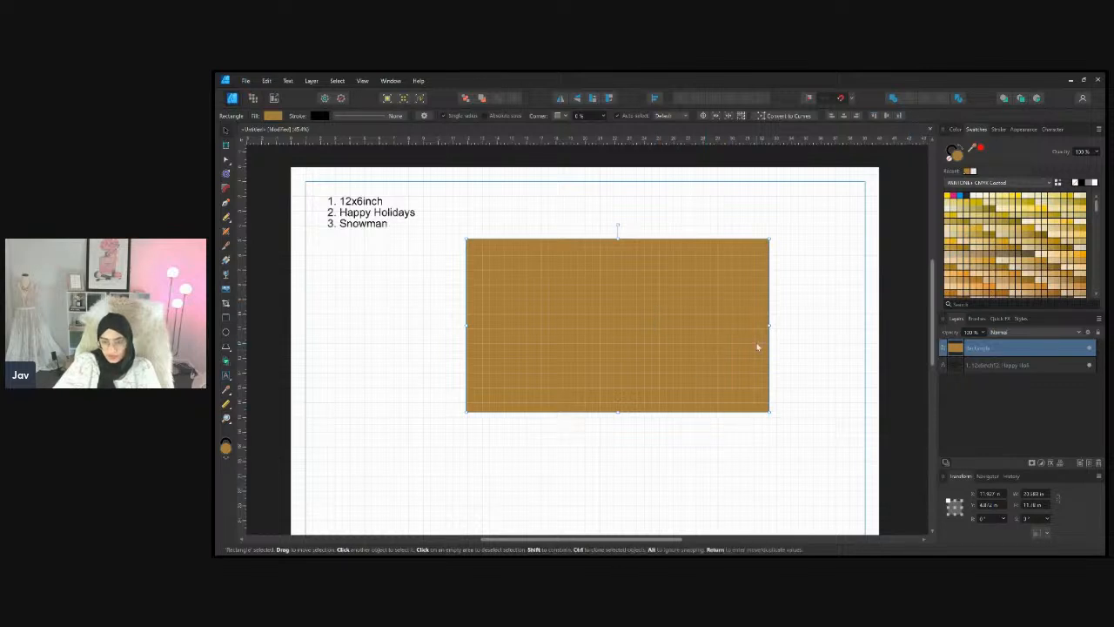
# Resize the golden brown rectangle to 12 in wide and 6 in high
pyautogui.moveTo(771, 324)
pyautogui.mouseDown()
pyautogui.moveTo(705, 315)
pyautogui.moveTo(759, 318)
pyautogui.mouseUp()
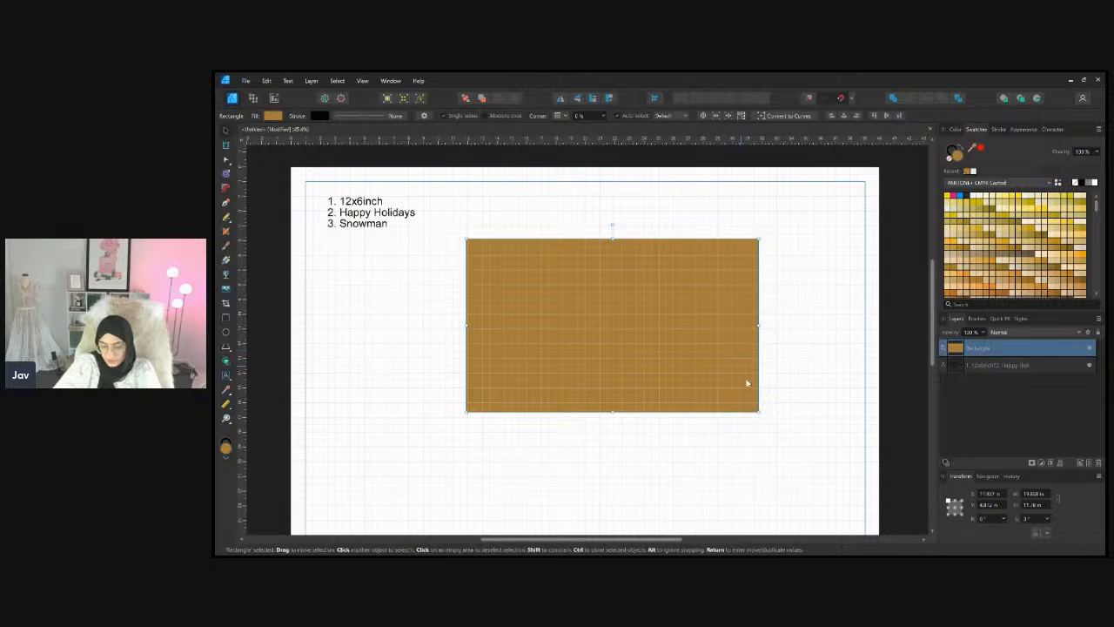
pyautogui.click(1035, 495)
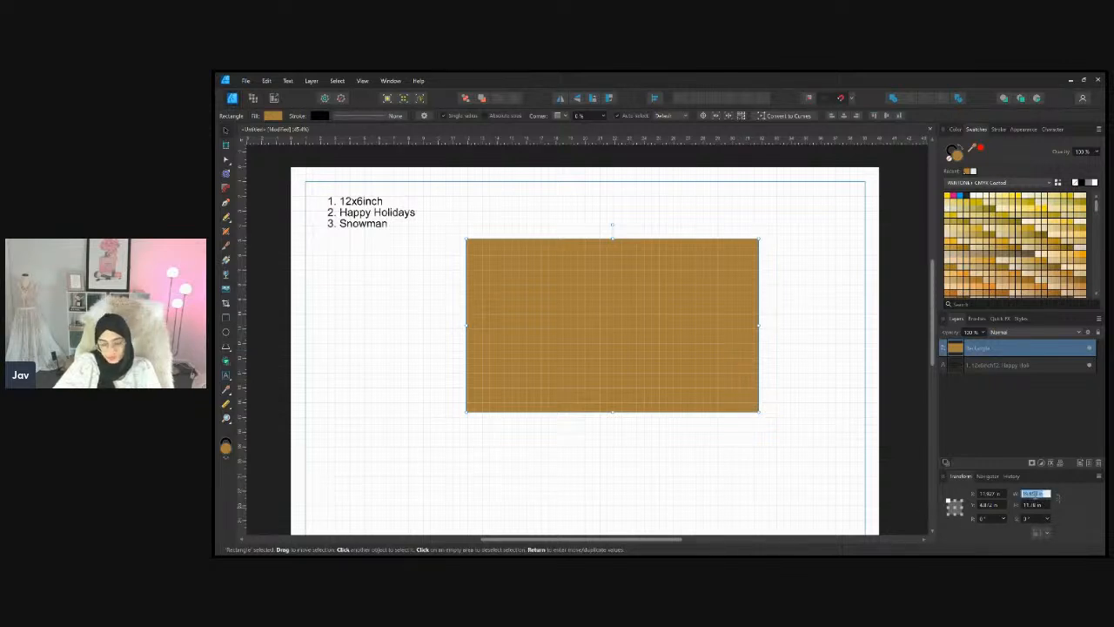
pyautogui.write('12')
pyautogui.press('Return')
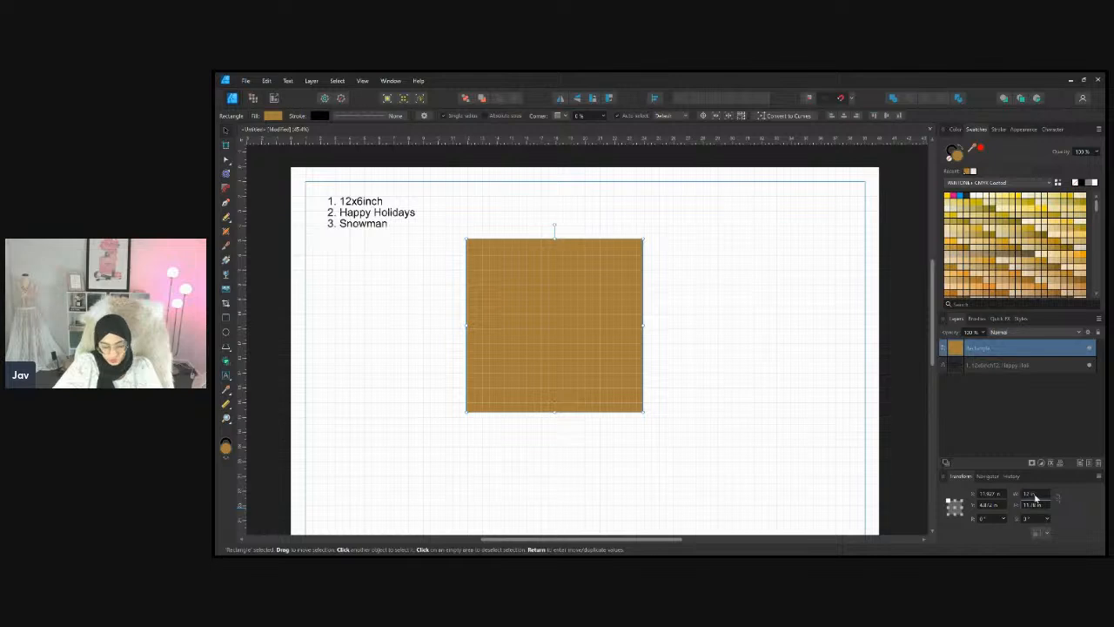
pyautogui.press('Tab')
pyautogui.write('6')
pyautogui.press('Return')
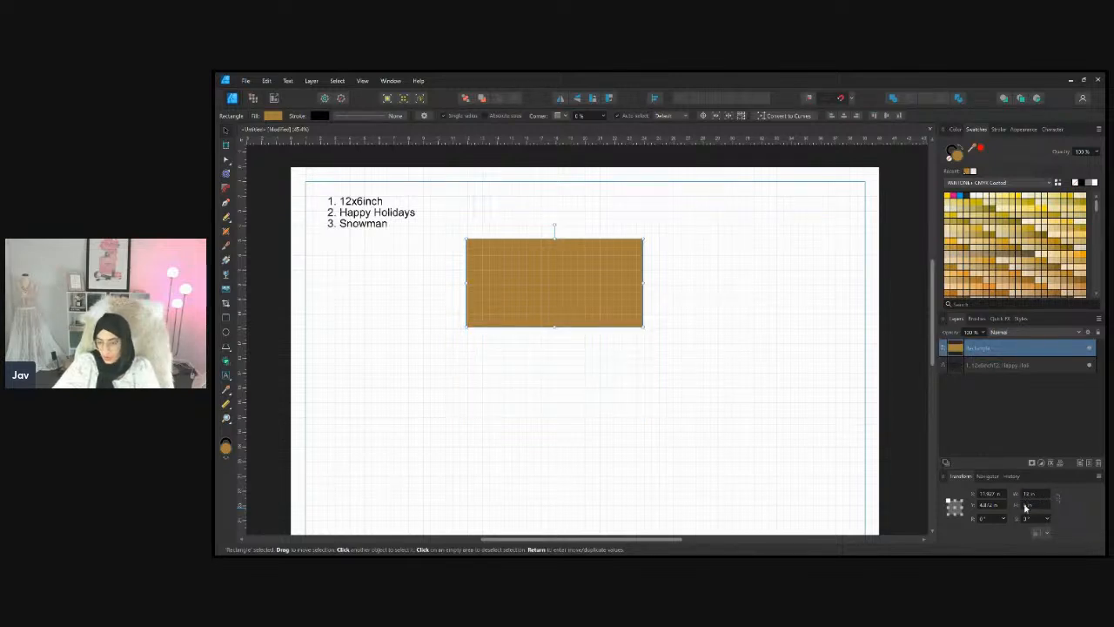
# Move the rectangle about 3 in to the left and 2 in down on the page and deselect it
pyautogui.scroll(3, 452, 318)
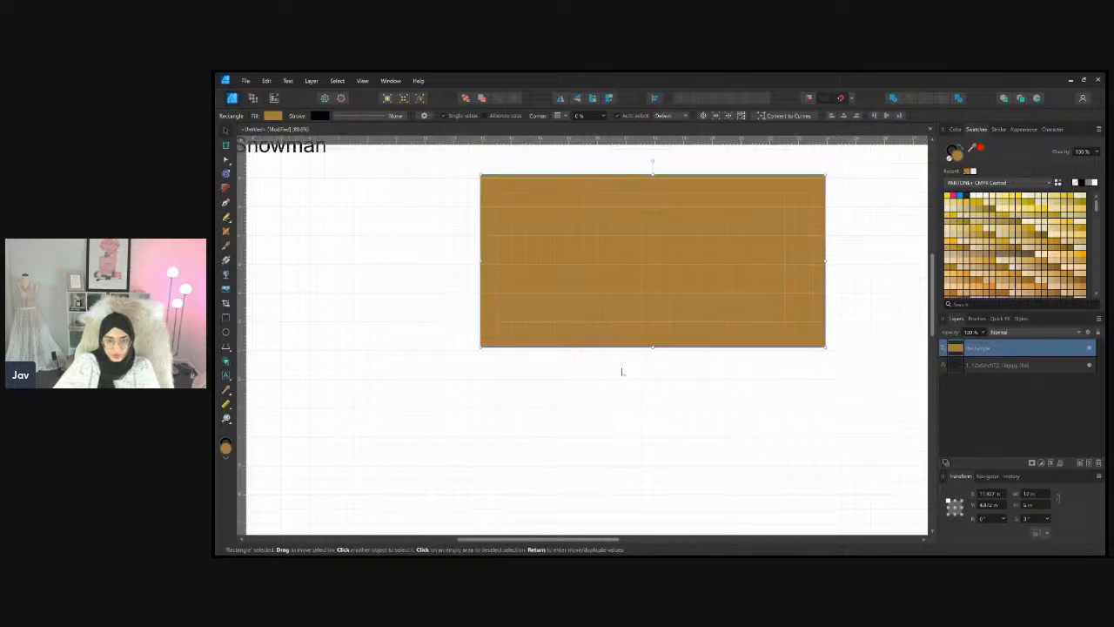
pyautogui.scroll(1, 662, 313)
pyautogui.moveTo(717, 267); pyautogui.dragTo(601, 346)
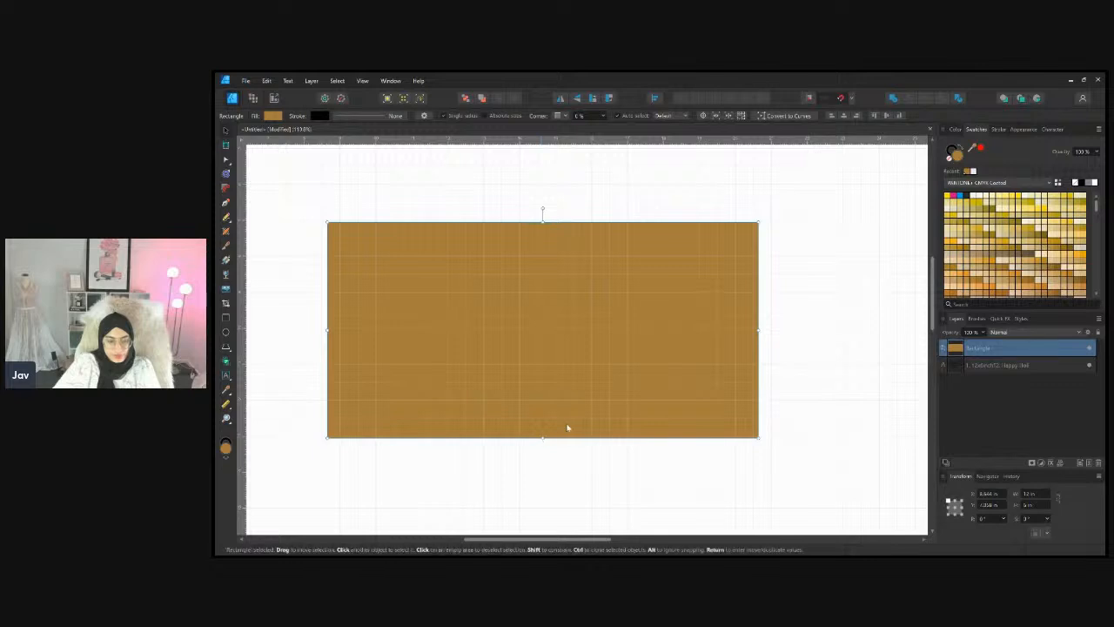
pyautogui.click(806, 352)
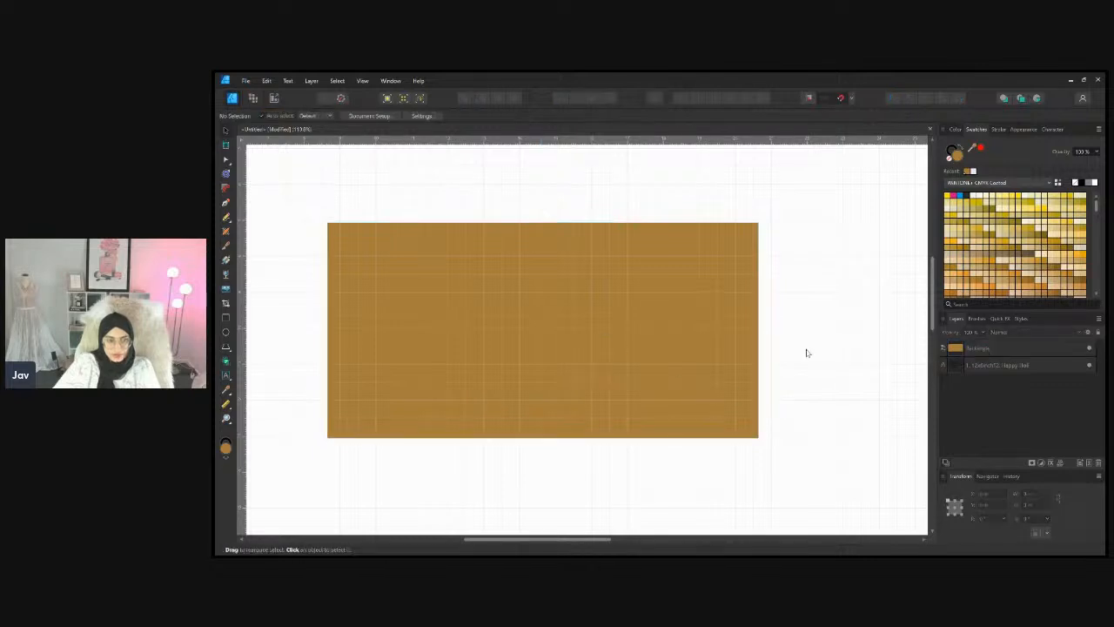
pyautogui.scroll(2, 297, 300)
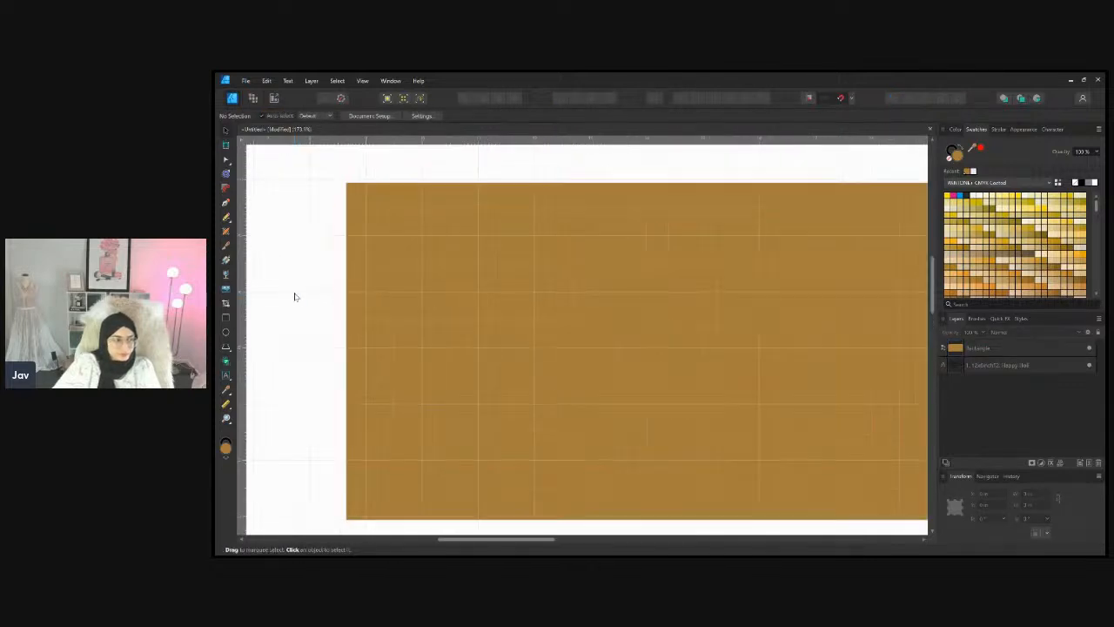
pyautogui.scroll(-2, 582, 350)
pyautogui.click(571, 353)
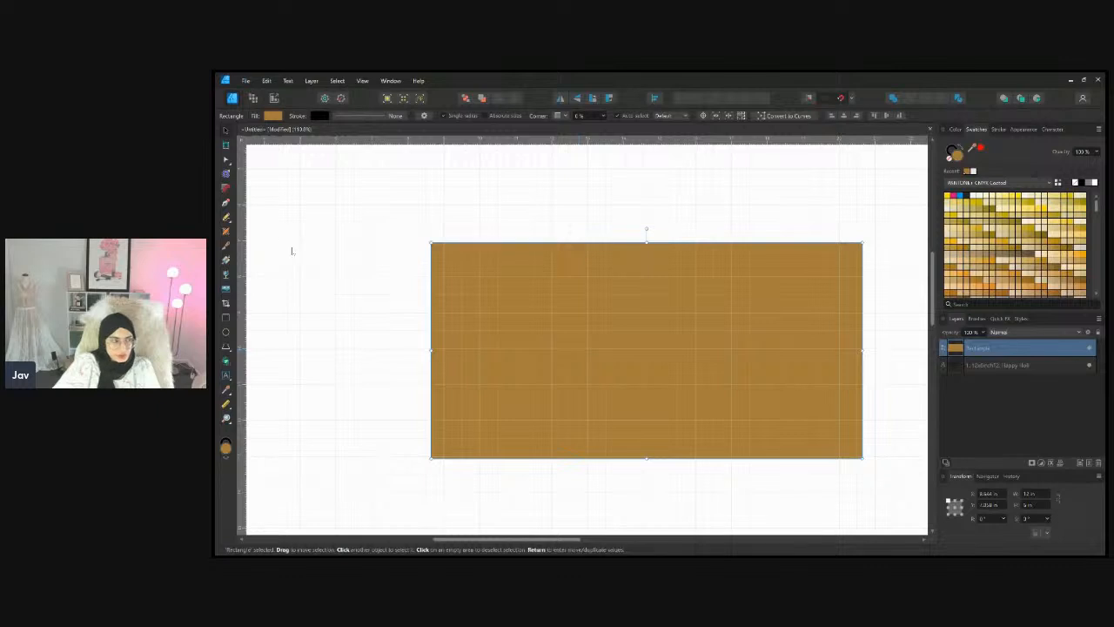
pyautogui.click(225, 203)
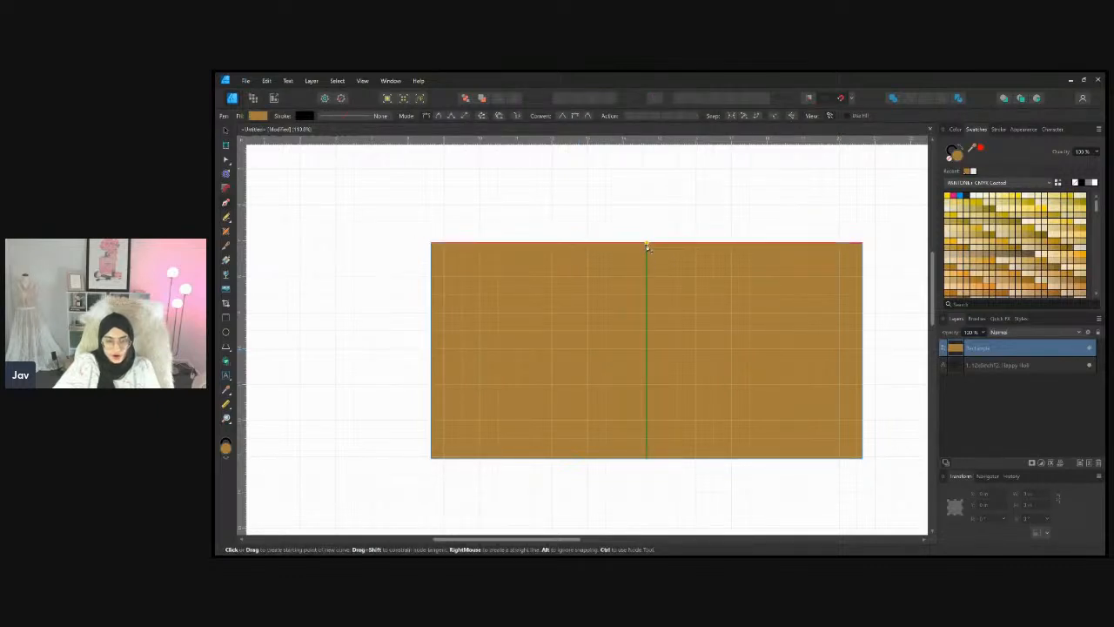
pyautogui.click(225, 130)
pyautogui.click(540, 177)
# Change the rectangle's fill to a pale beige from the PANTONE+ CMYK Coated palette
pyautogui.click(688, 303)
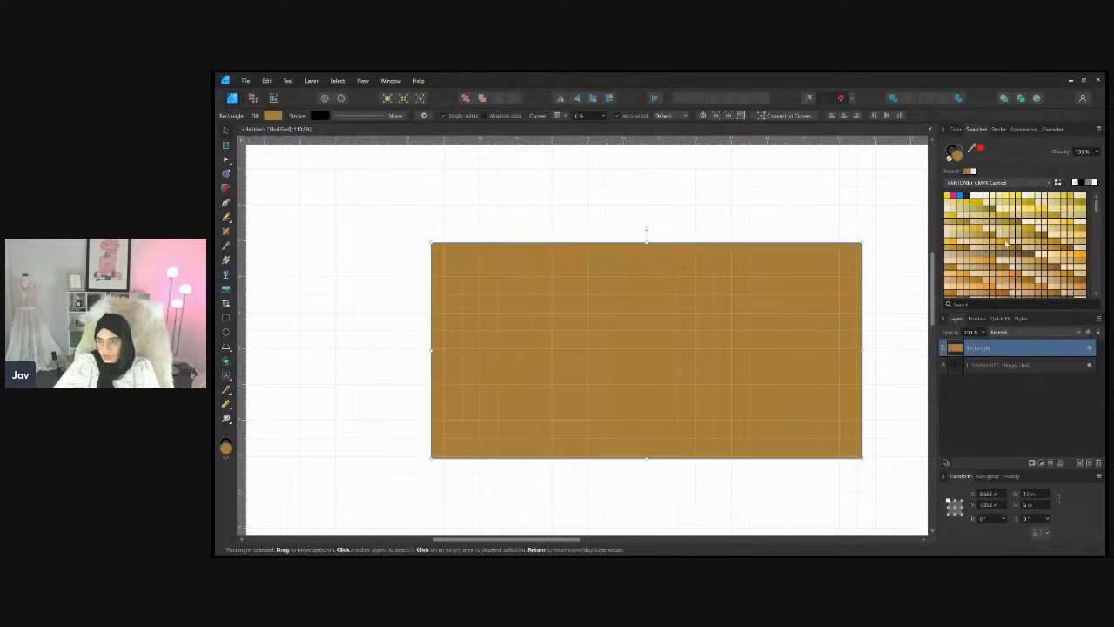
pyautogui.click(1000, 236)
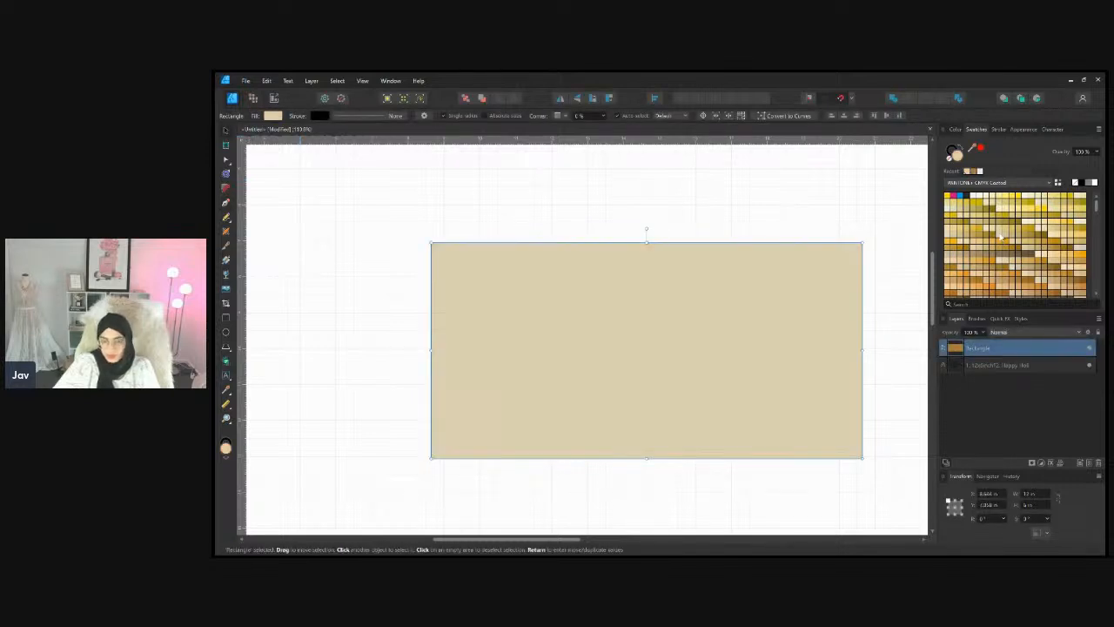
pyautogui.click(674, 289)
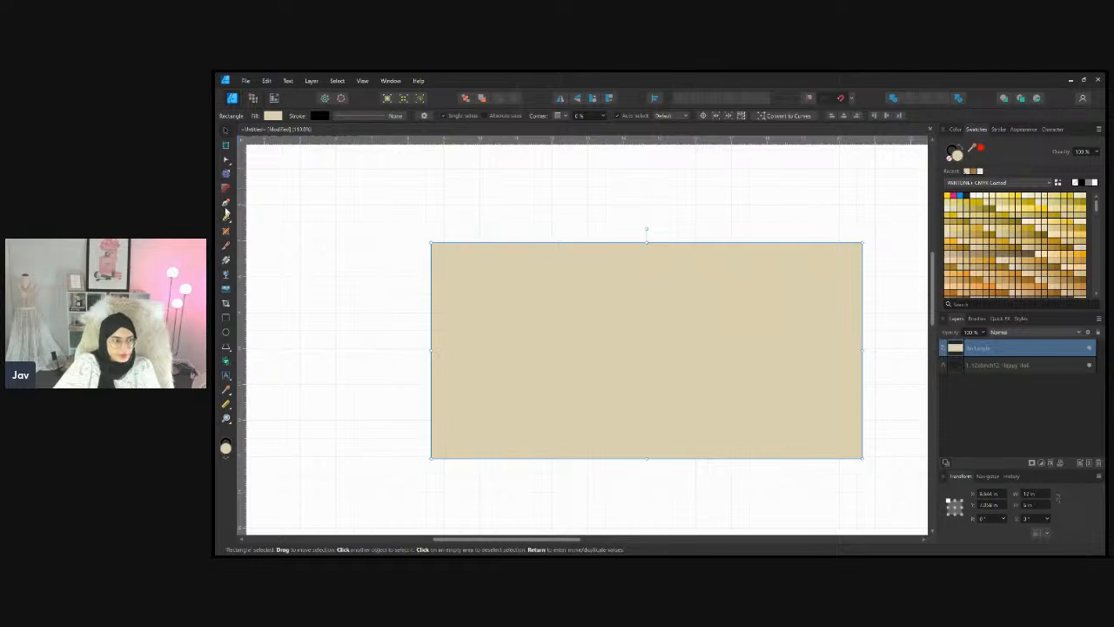
# Draw a straight vertical line with the Pen tool from the midpoint of the rectangle's upper edge to the midpoint of its lower edge
pyautogui.click(226, 204)
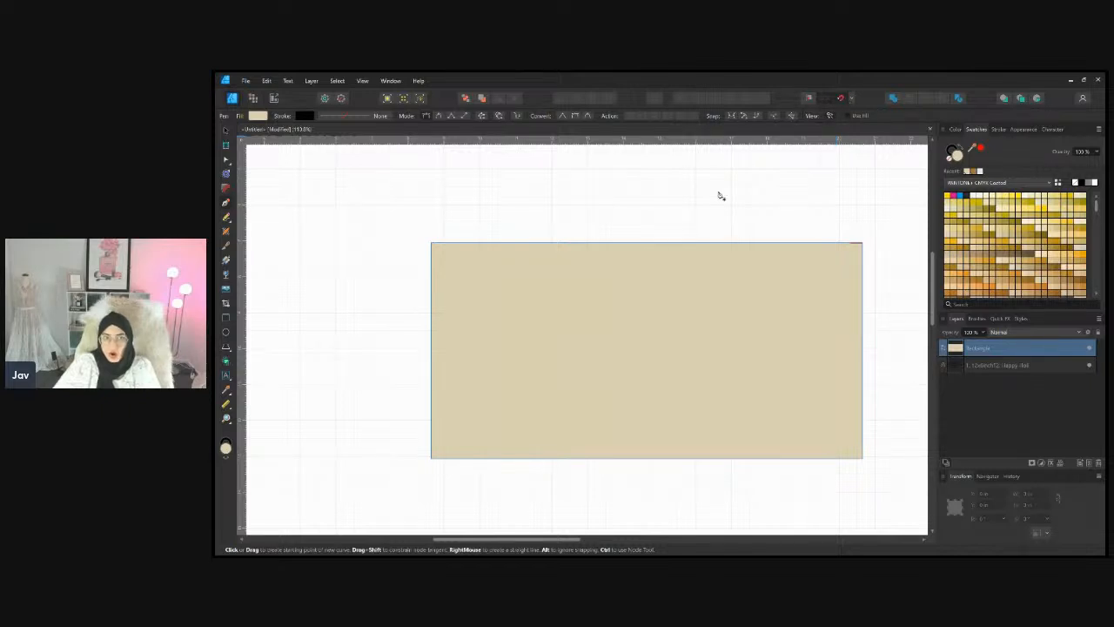
pyautogui.click(647, 243)
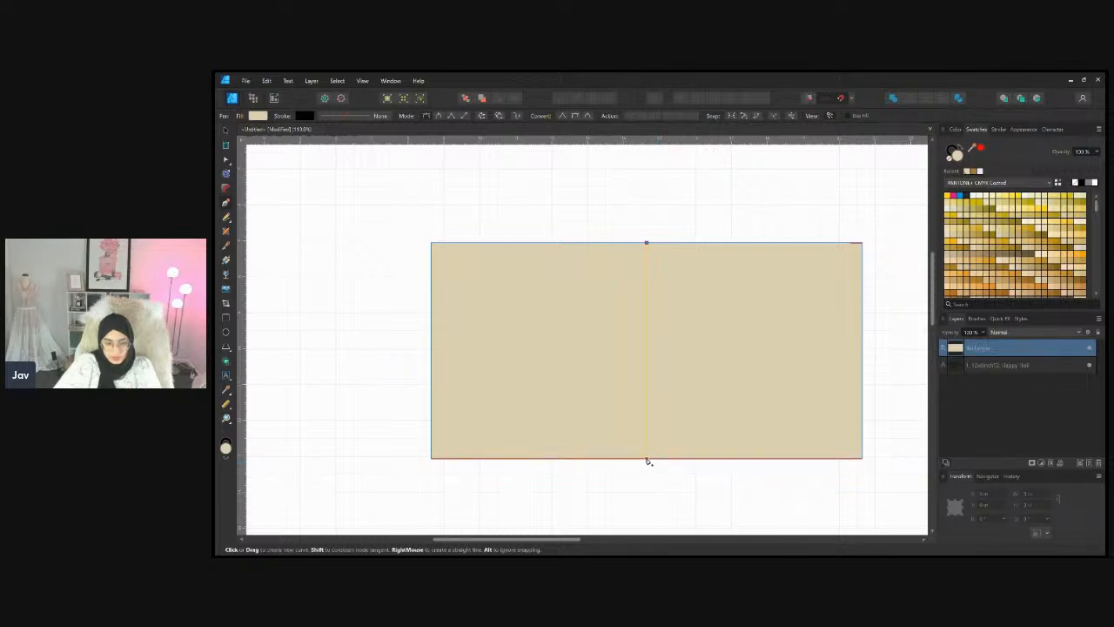
pyautogui.scroll(5, 646, 472)
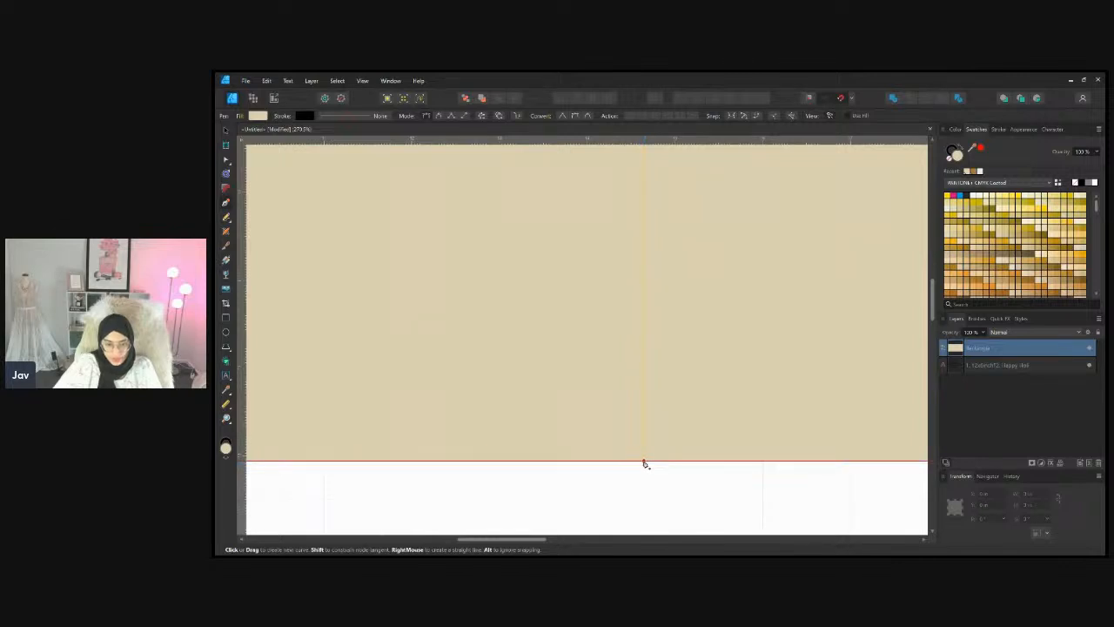
pyautogui.click(645, 464)
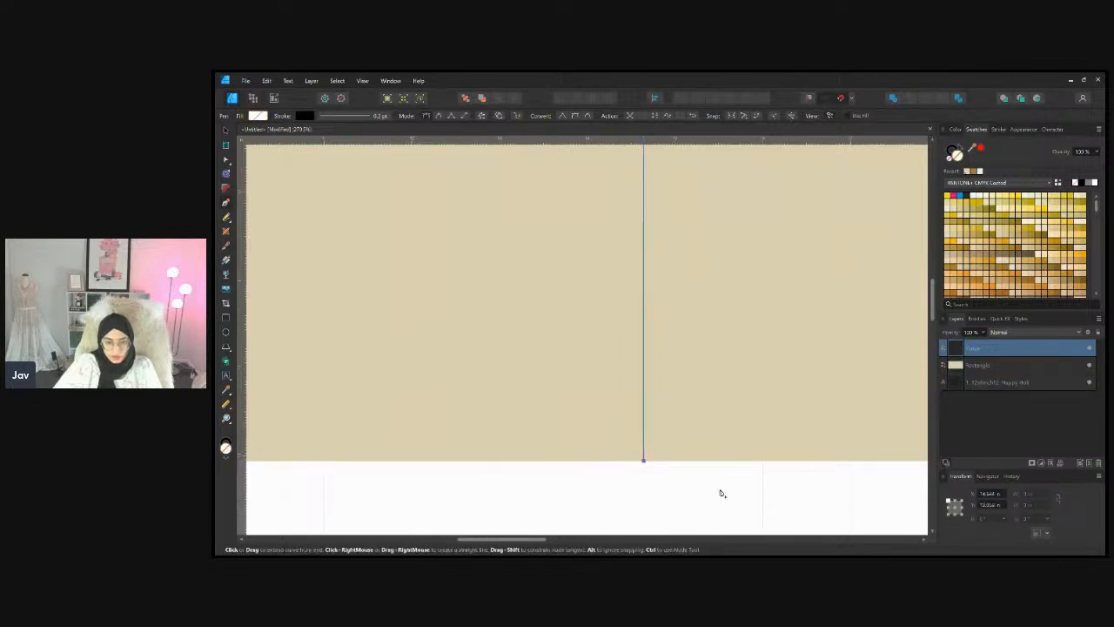
pyautogui.scroll(-3, 724, 487)
pyautogui.click(680, 206)
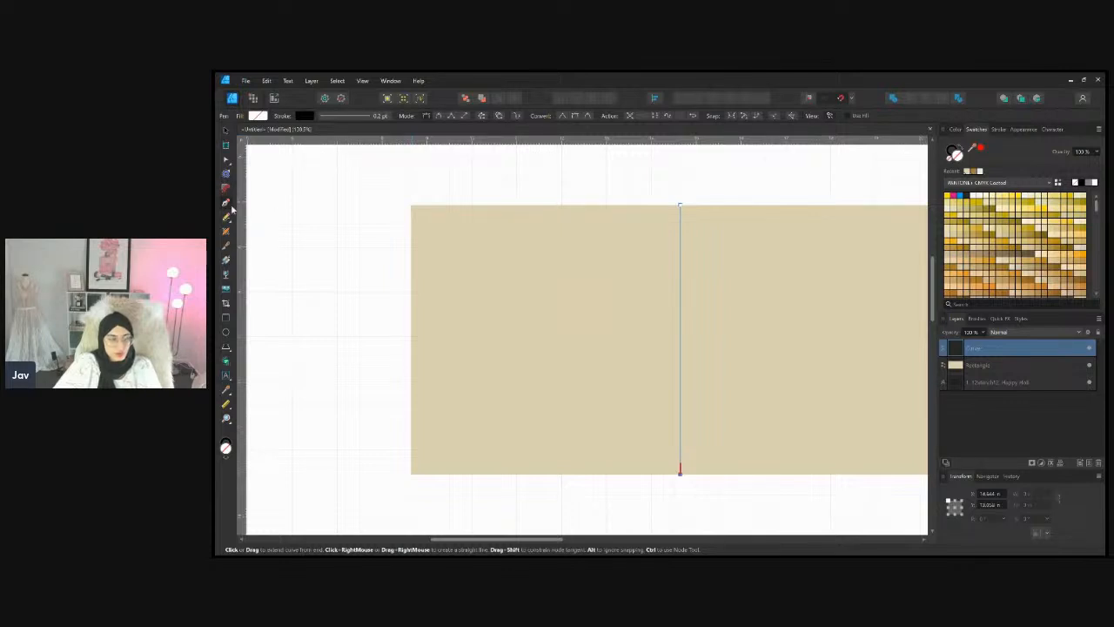
# Thicken the vertical centre line's black stroke to about 2 pt and deselect the line
pyautogui.moveTo(320, 148); pyautogui.dragTo(333, 149)
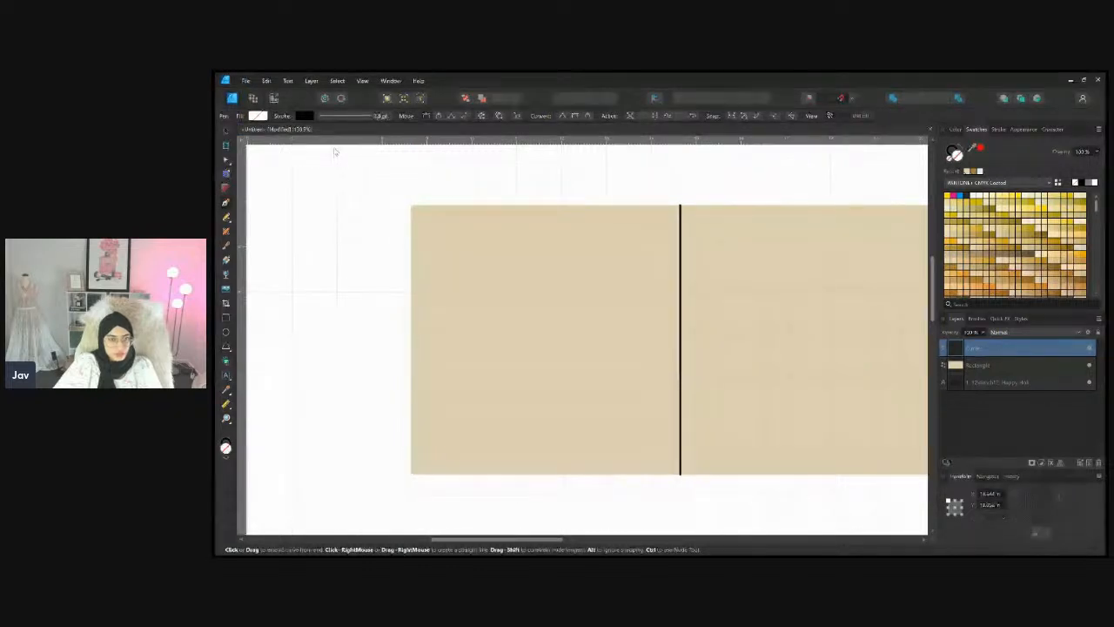
pyautogui.click(225, 131)
pyautogui.click(512, 182)
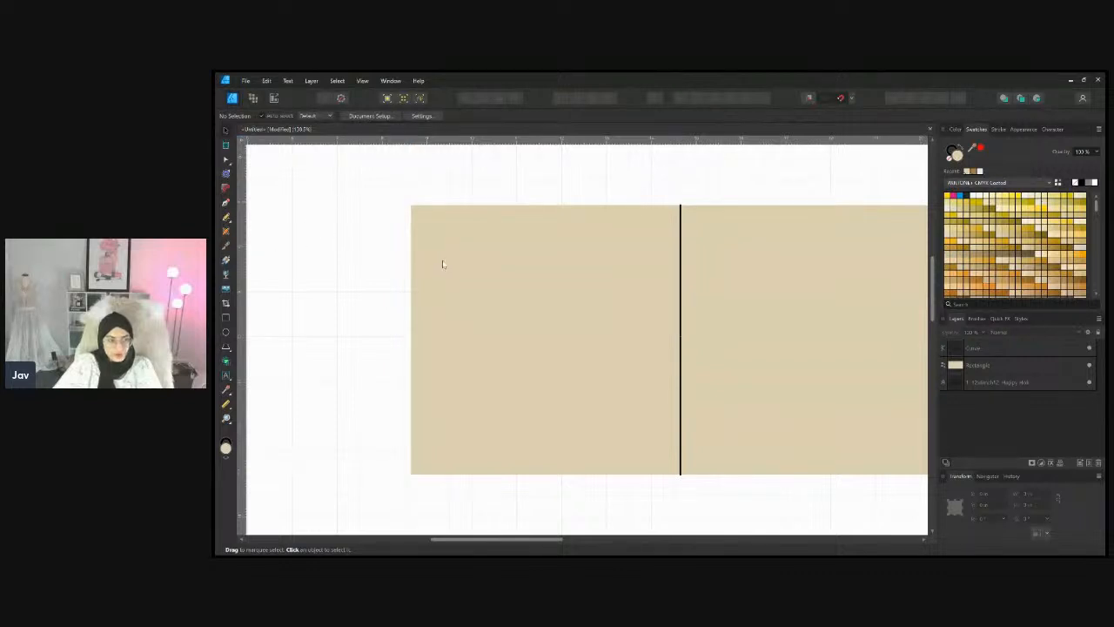
pyautogui.click(680, 304)
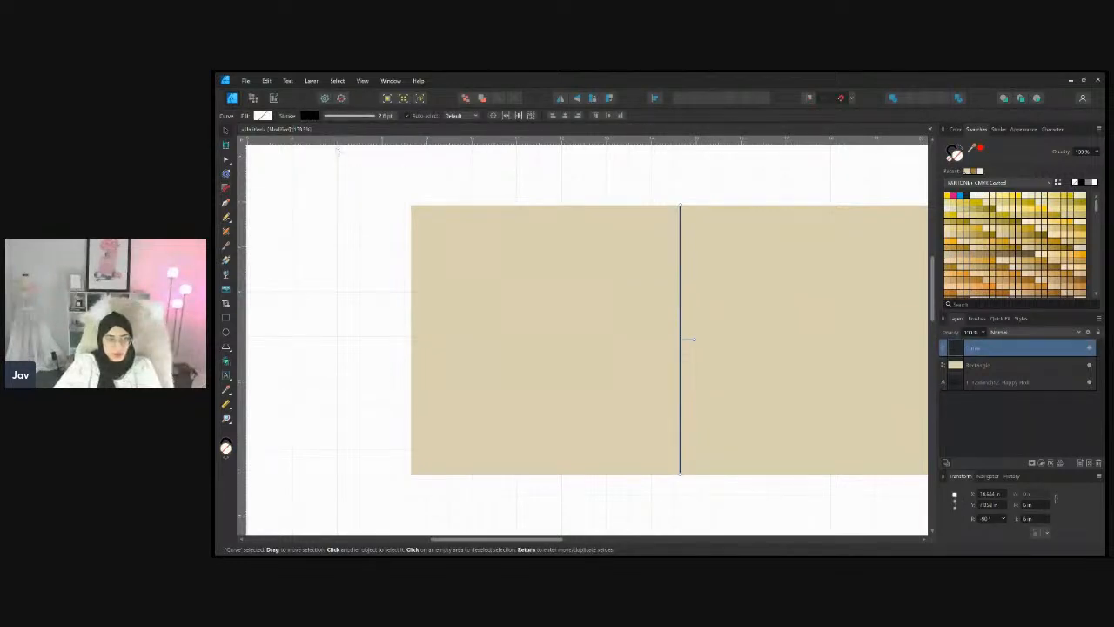
pyautogui.click(462, 185)
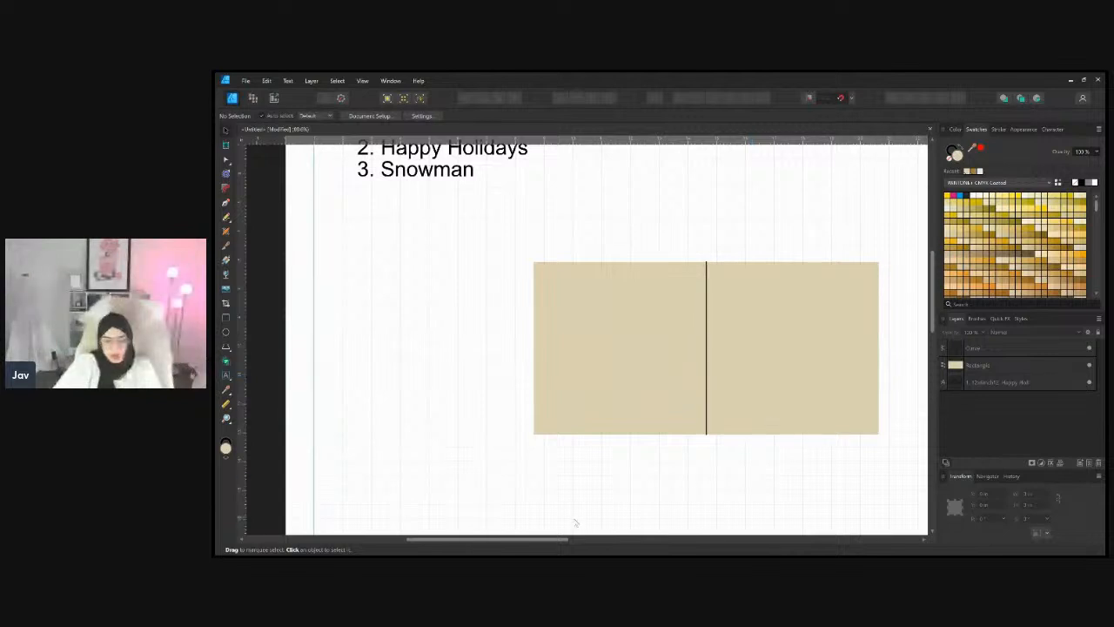
# Place the snowman card photo at about 10.1 by 13.4 in on the page, to the right of the beige rectangle
pyautogui.moveTo(559, 539); pyautogui.dragTo(625, 545)
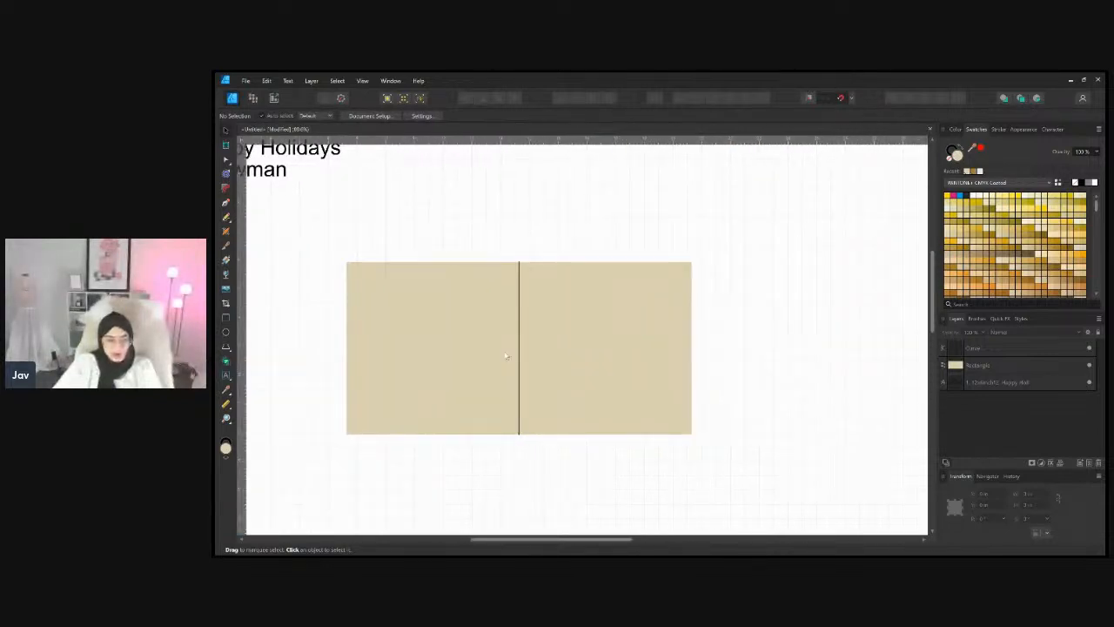
pyautogui.scroll(2, 487, 356)
pyautogui.scroll(2, 514, 361)
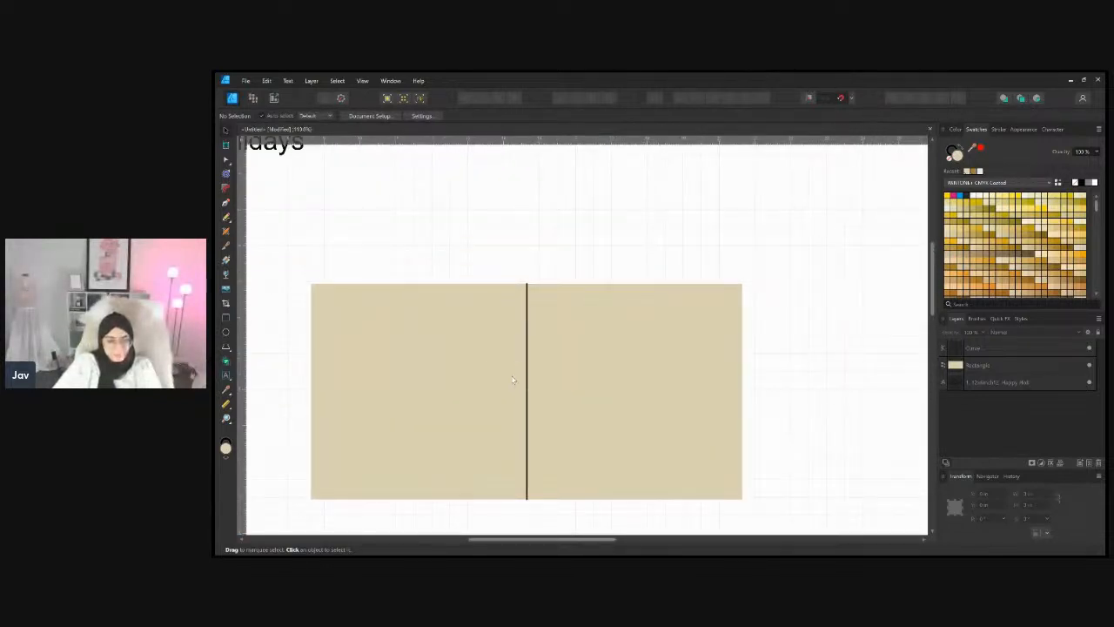
pyautogui.scroll(2, 513, 380)
pyautogui.scroll(-1, 513, 380)
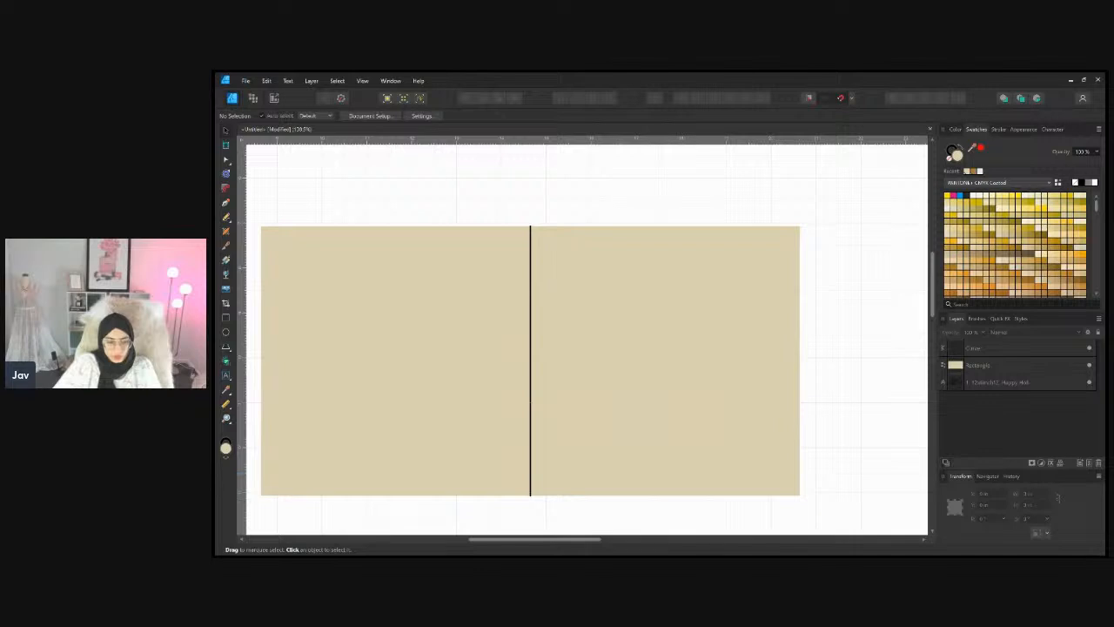
pyautogui.scroll(-6, 708, 360)
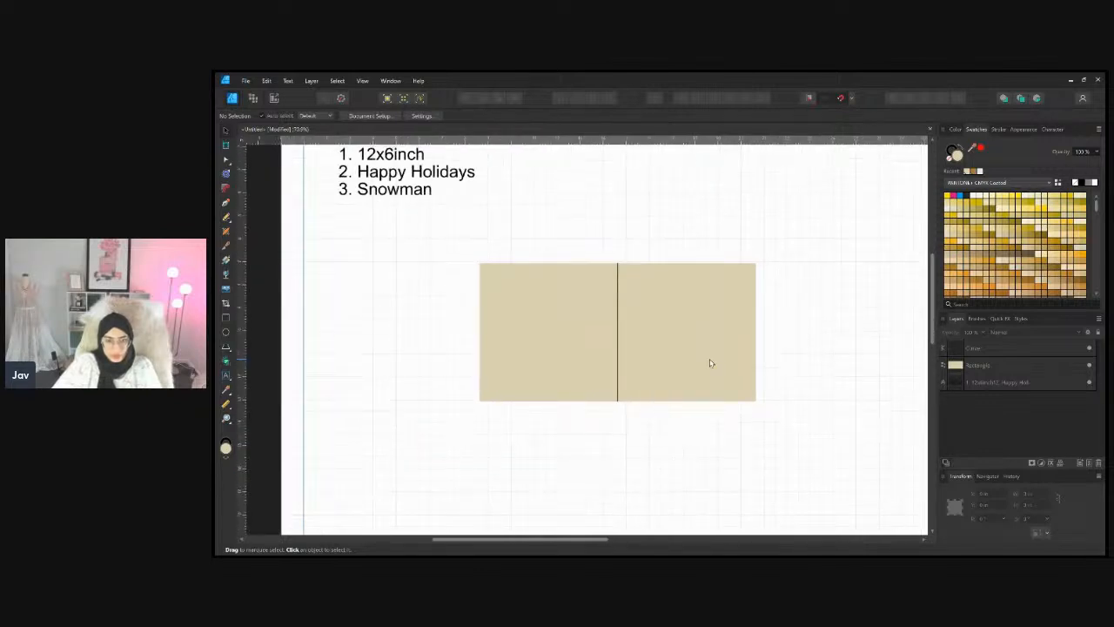
pyautogui.hscroll(2, 757, 436)
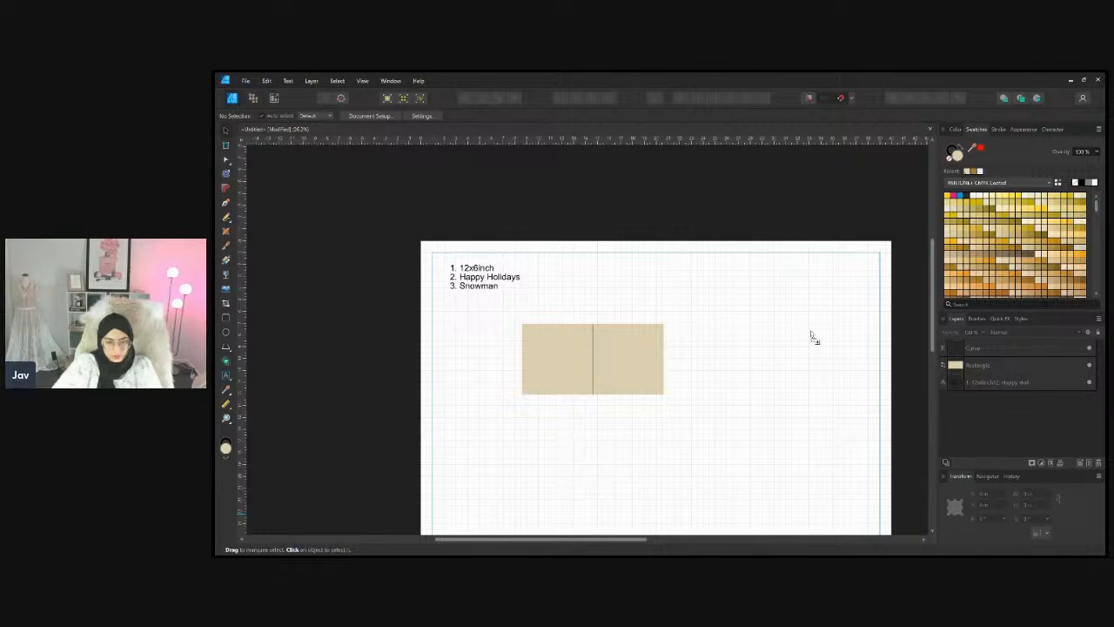
pyautogui.moveTo(813, 338); pyautogui.dragTo(810, 333)
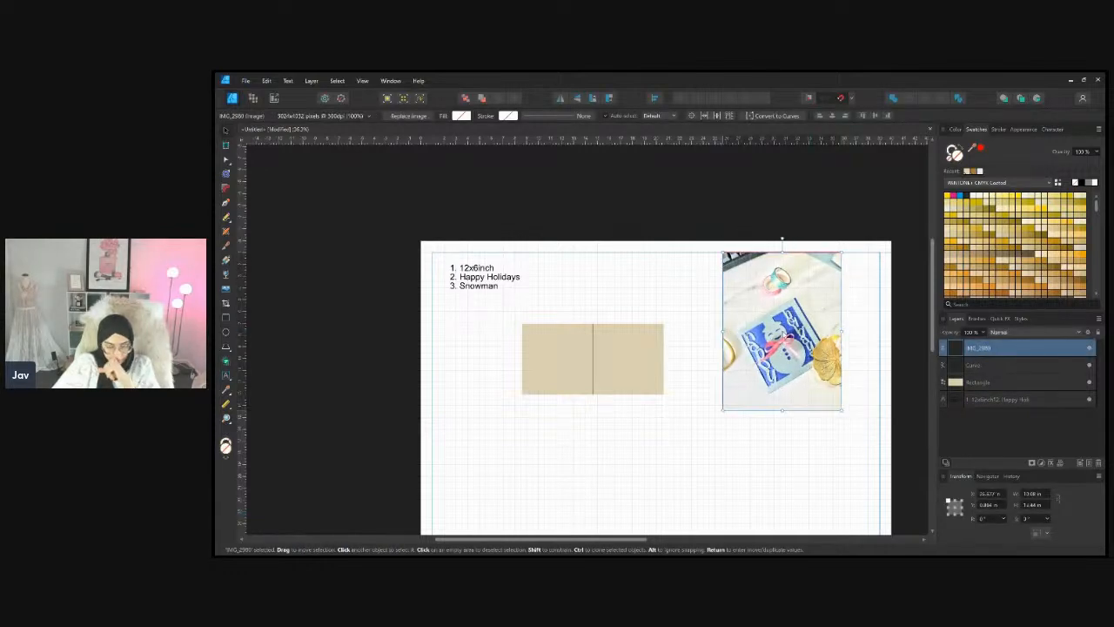
# Draw an olive-filled rectangle about 5 in wide and 4.8 in high inside the right half of the beige rectangle
pyautogui.scroll(3, 773, 355)
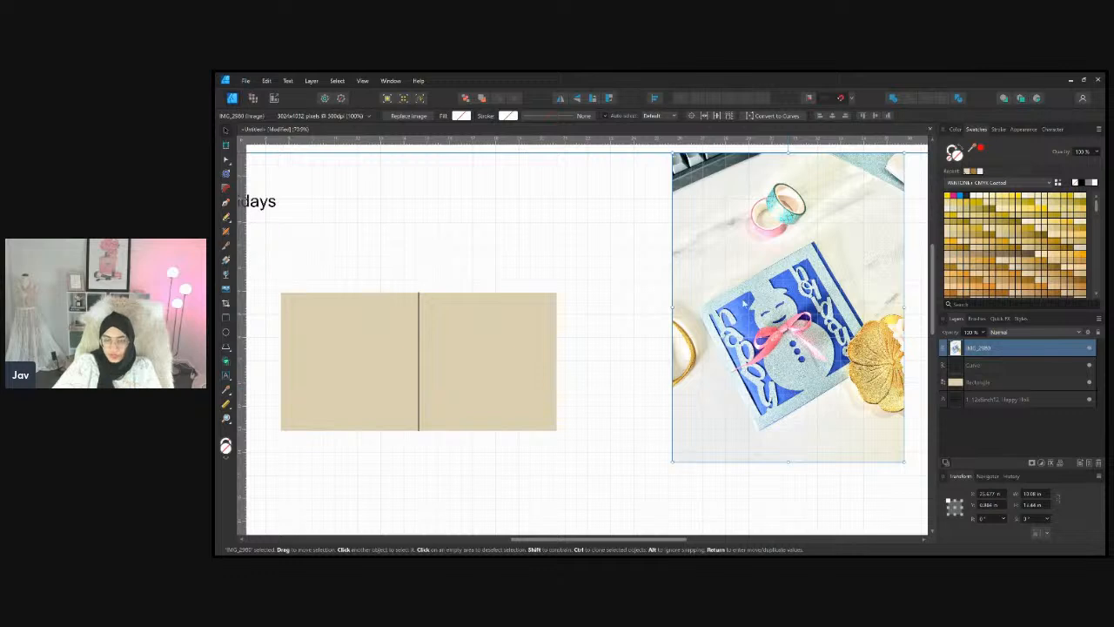
pyautogui.scroll(3, 388, 379)
pyautogui.scroll(-1, 416, 387)
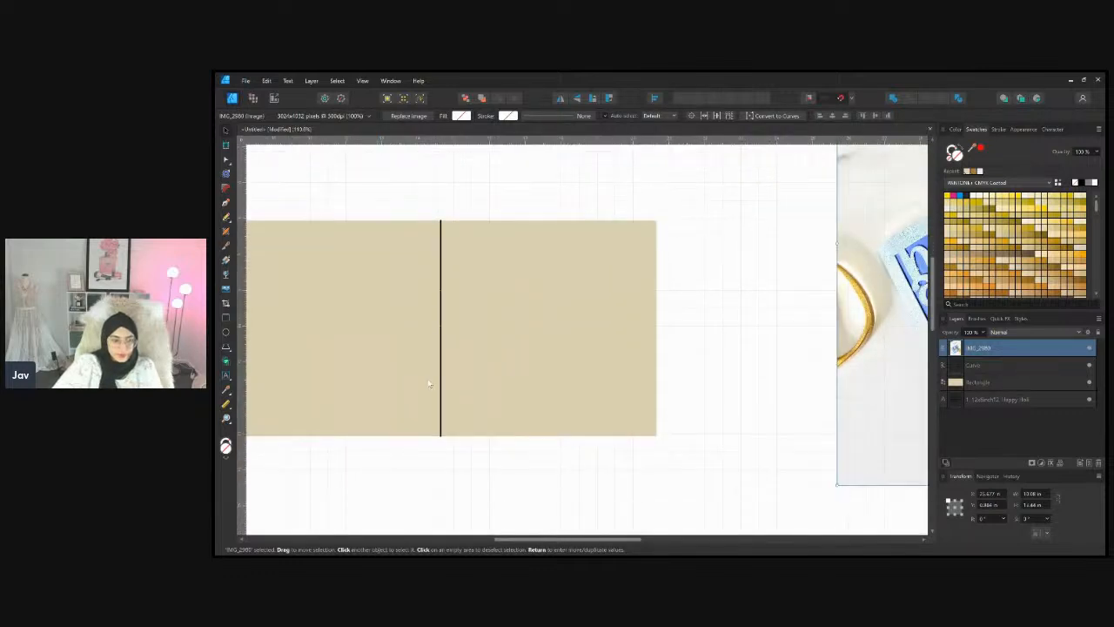
pyautogui.scroll(1, 409, 374)
pyautogui.click(227, 318)
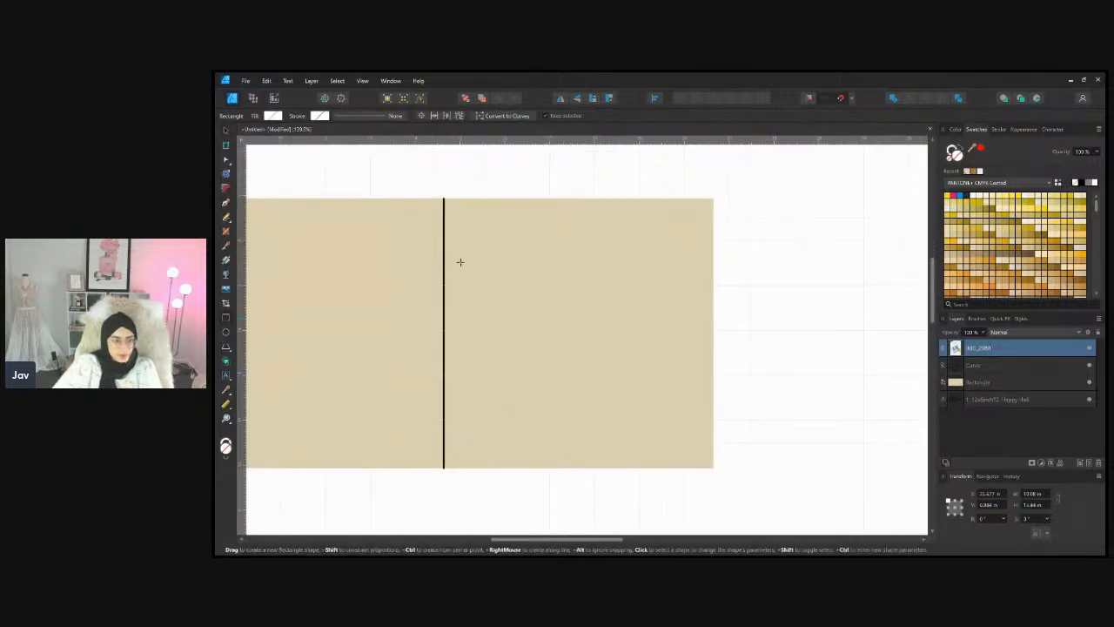
pyautogui.click(1018, 224)
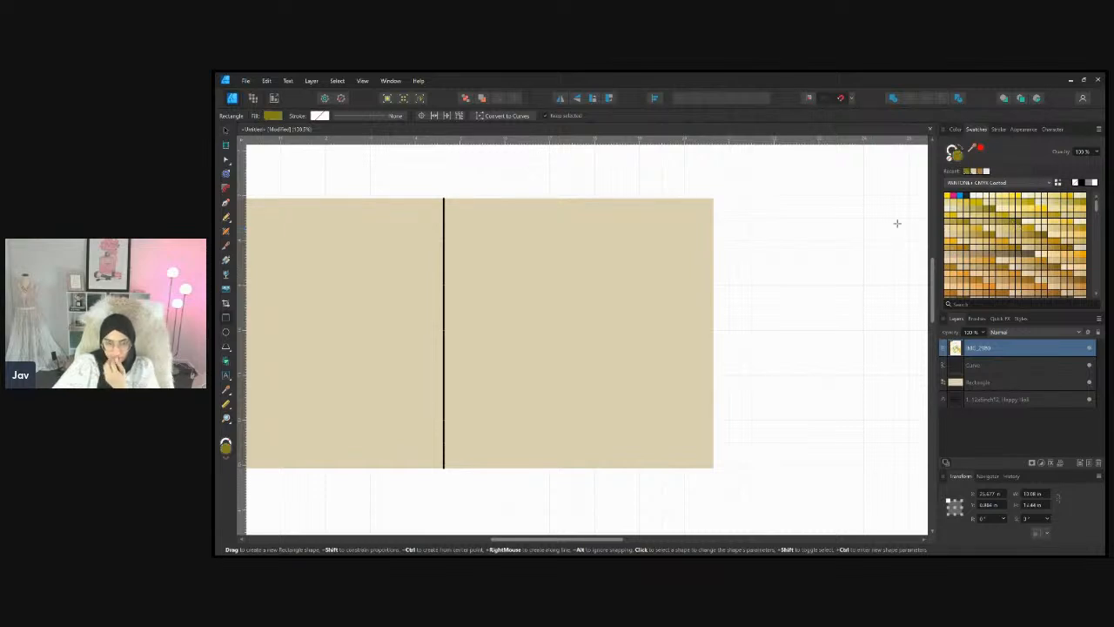
pyautogui.moveTo(465, 226); pyautogui.dragTo(692, 443)
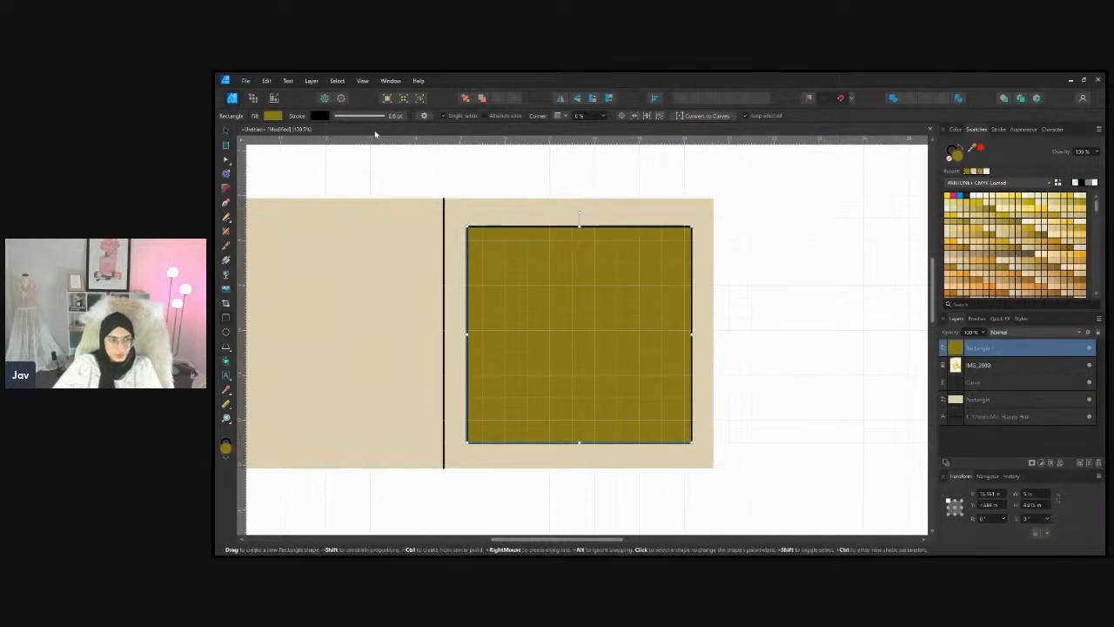
# Reduce the olive rectangle's stroke width to 0 pt and leave the rectangle selected for moving
pyautogui.moveTo(356, 148); pyautogui.dragTo(307, 159)
pyautogui.click(771, 293)
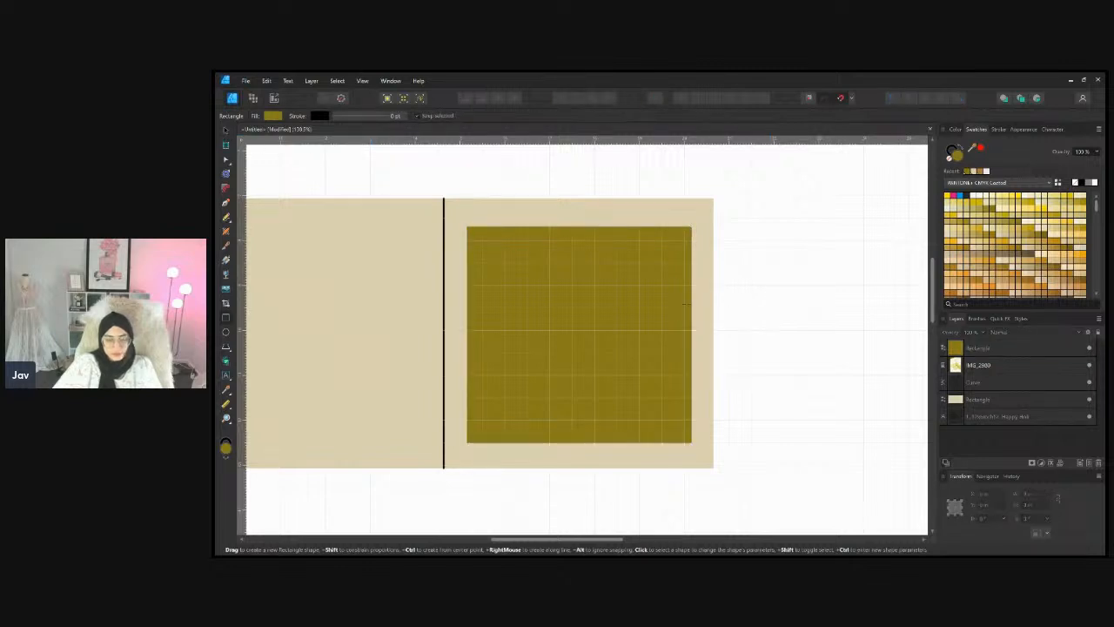
pyautogui.click(227, 133)
pyautogui.click(542, 278)
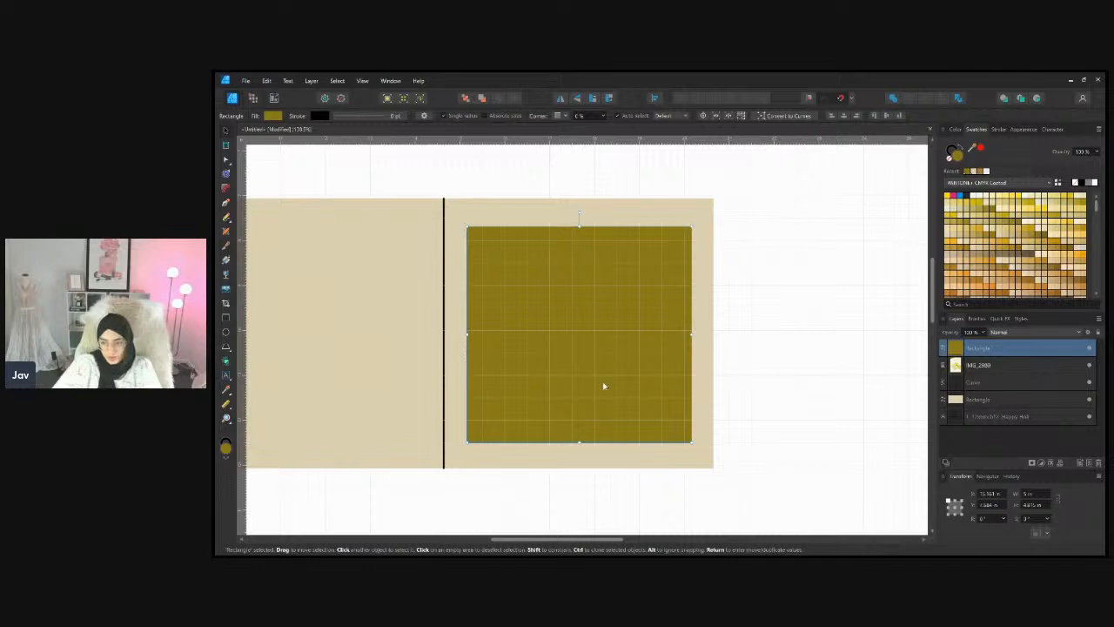
# Set the olive rectangle's size to 5 by 5 in and centre it by eye within the right half of the beige rectangle
pyautogui.click(1033, 494)
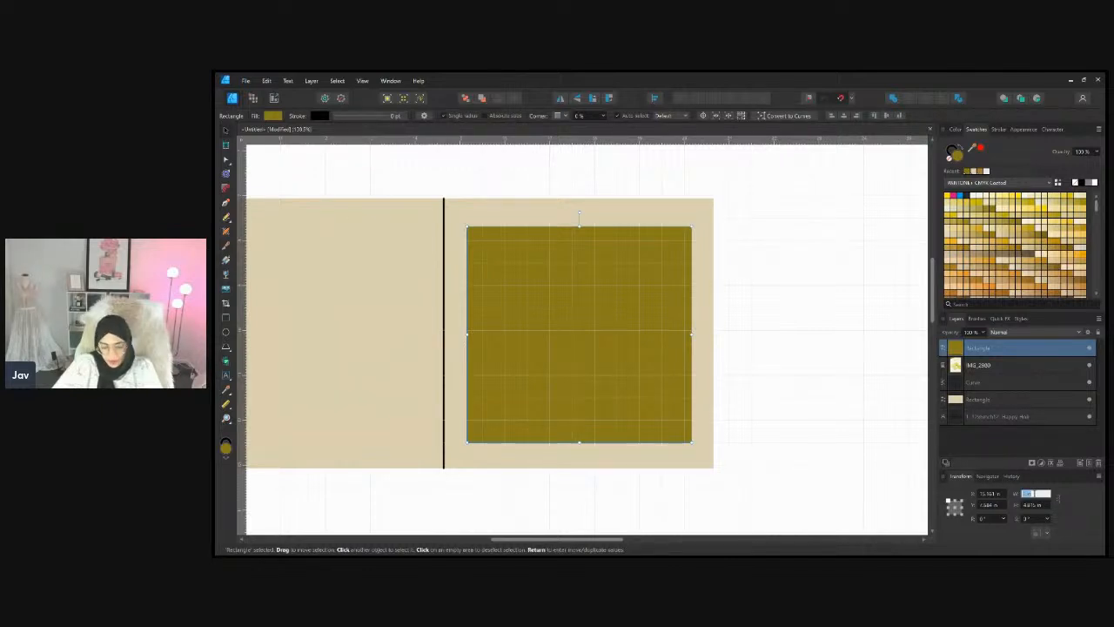
pyautogui.write('5')
pyautogui.press('Tab')
pyautogui.write('5')
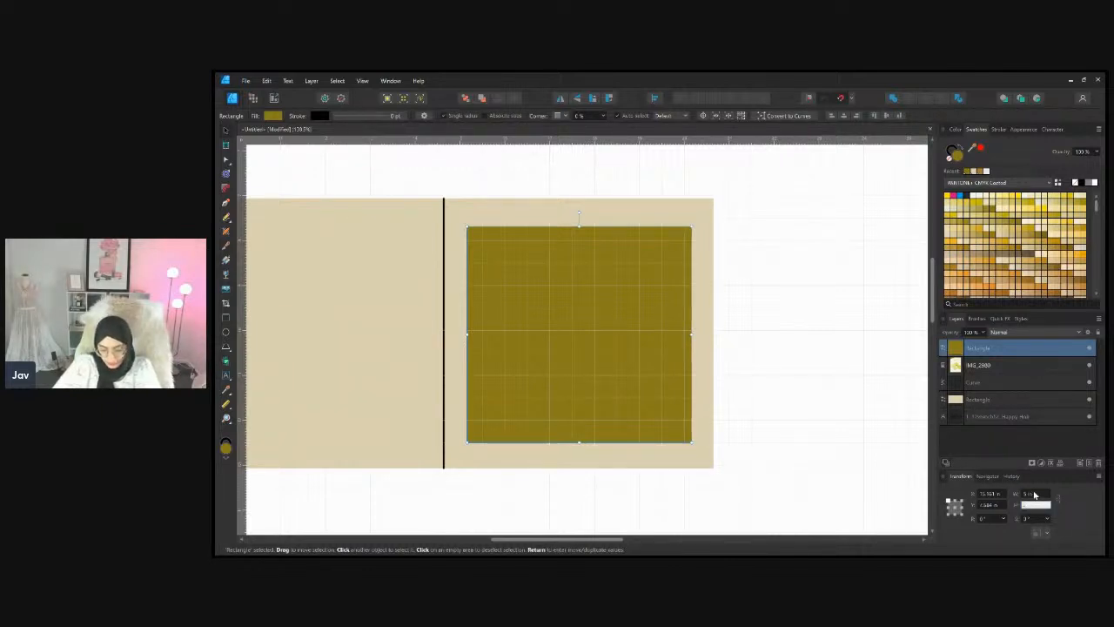
pyautogui.press('Return')
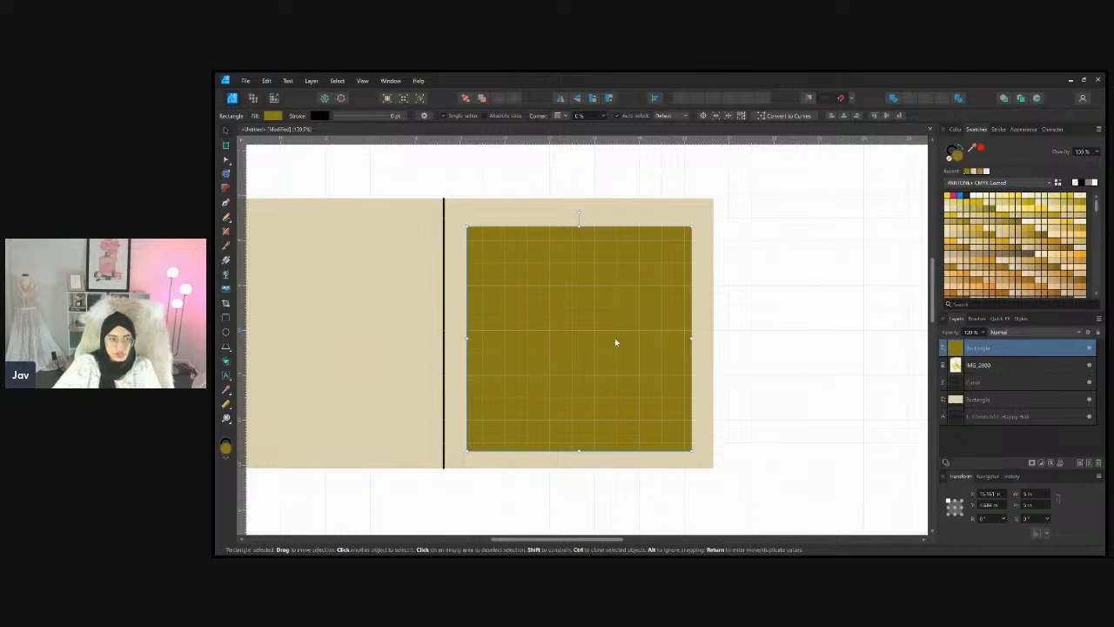
pyautogui.moveTo(614, 338); pyautogui.dragTo(614, 334)
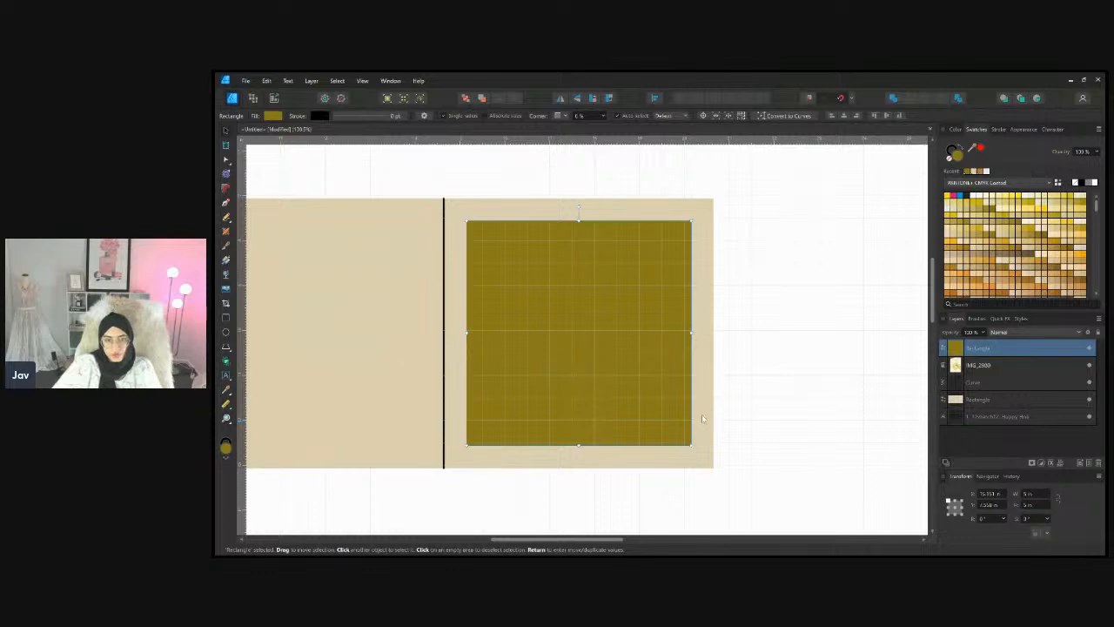
pyautogui.click(770, 443)
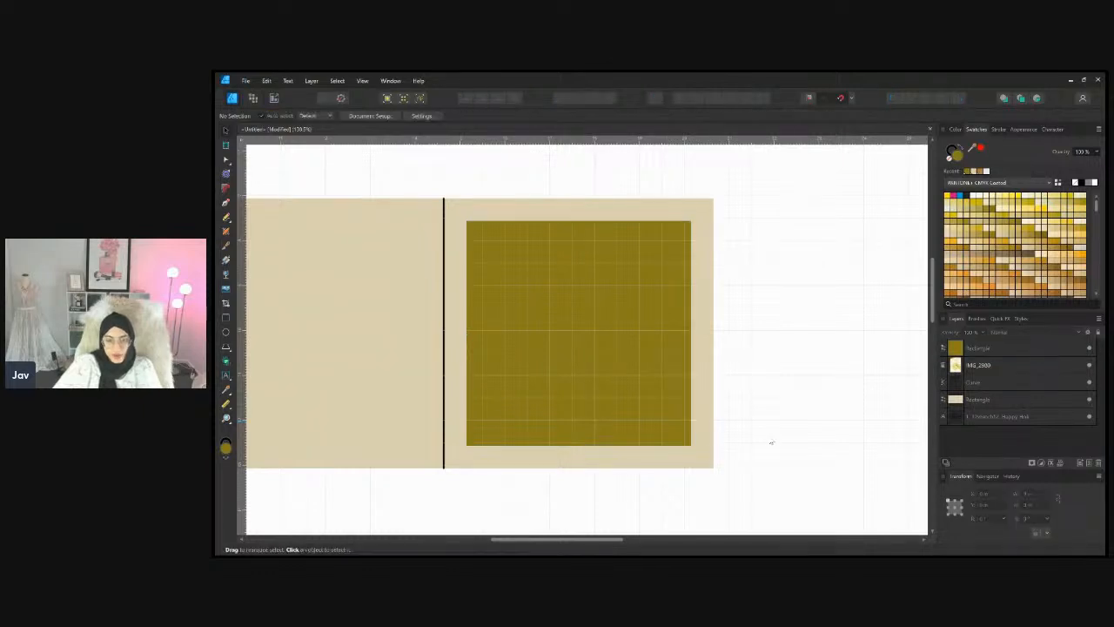
# Try to align the olive rectangle horizontally to the centre of the beige rectangle, then undo the alignment
pyautogui.click(656, 411)
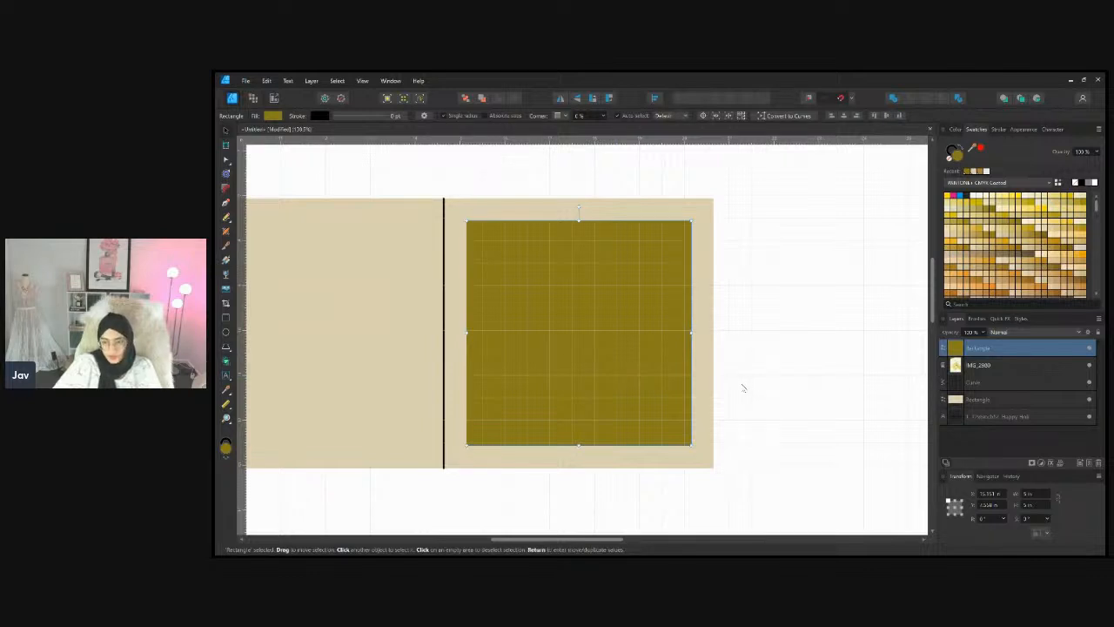
pyautogui.keyDown('shift'); pyautogui.click(705, 405); pyautogui.keyUp('shift')
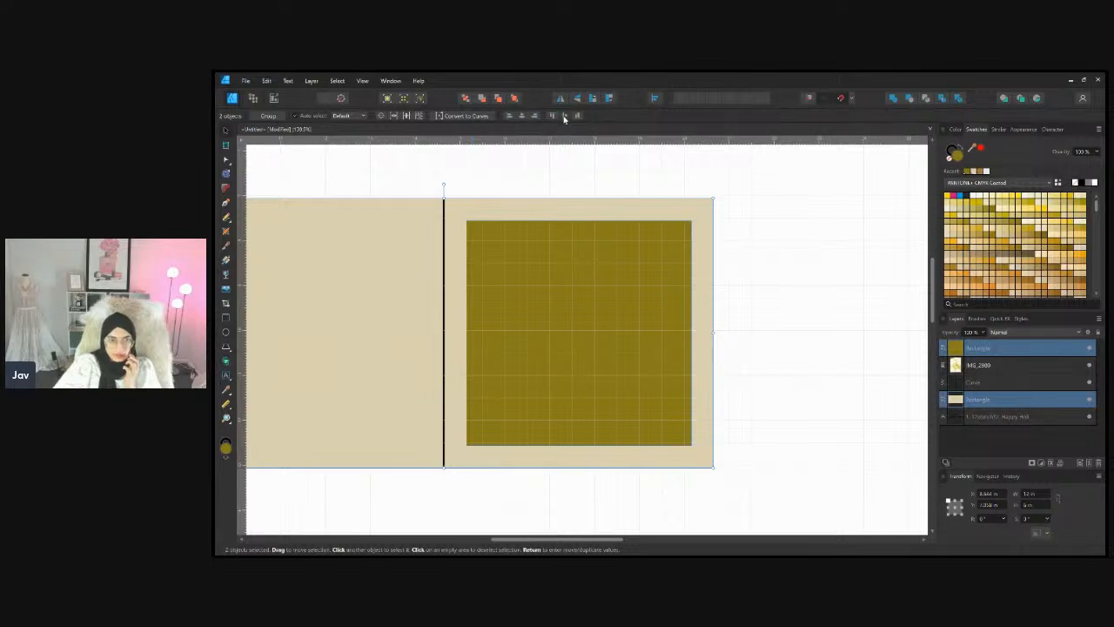
pyautogui.click(521, 119)
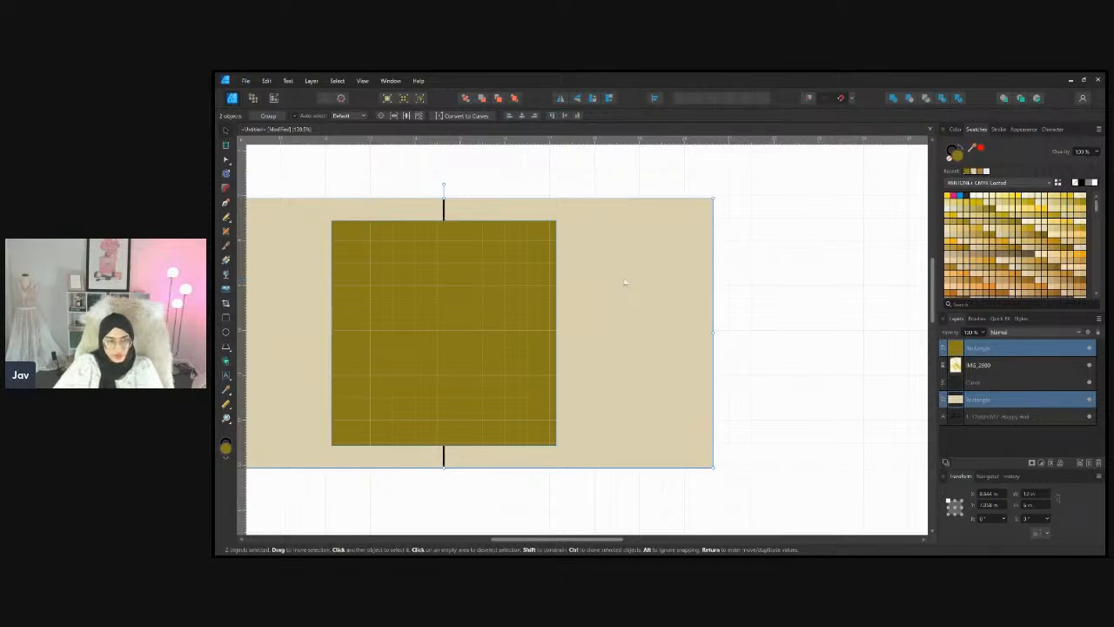
pyautogui.hotkey('ctrl', 'z')
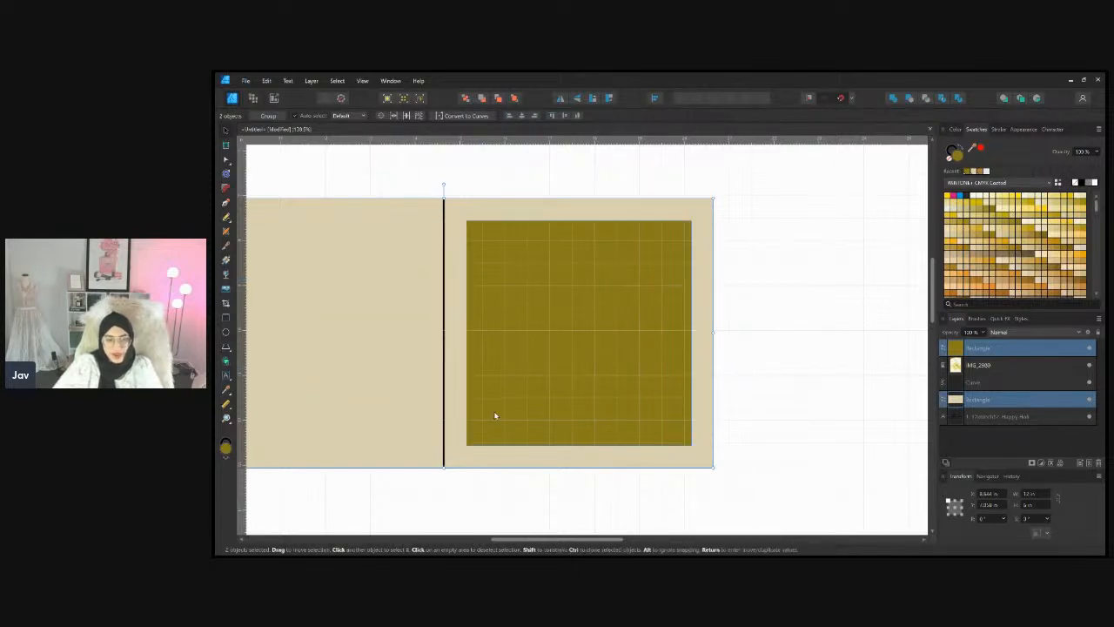
pyautogui.click(761, 346)
pyautogui.click(585, 315)
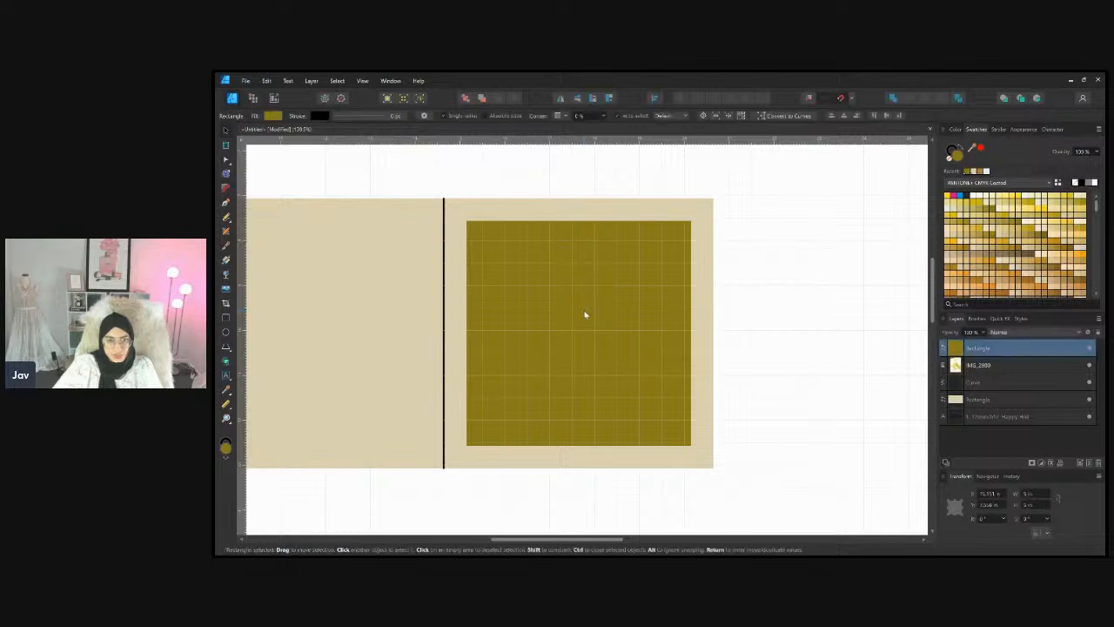
pyautogui.click(768, 385)
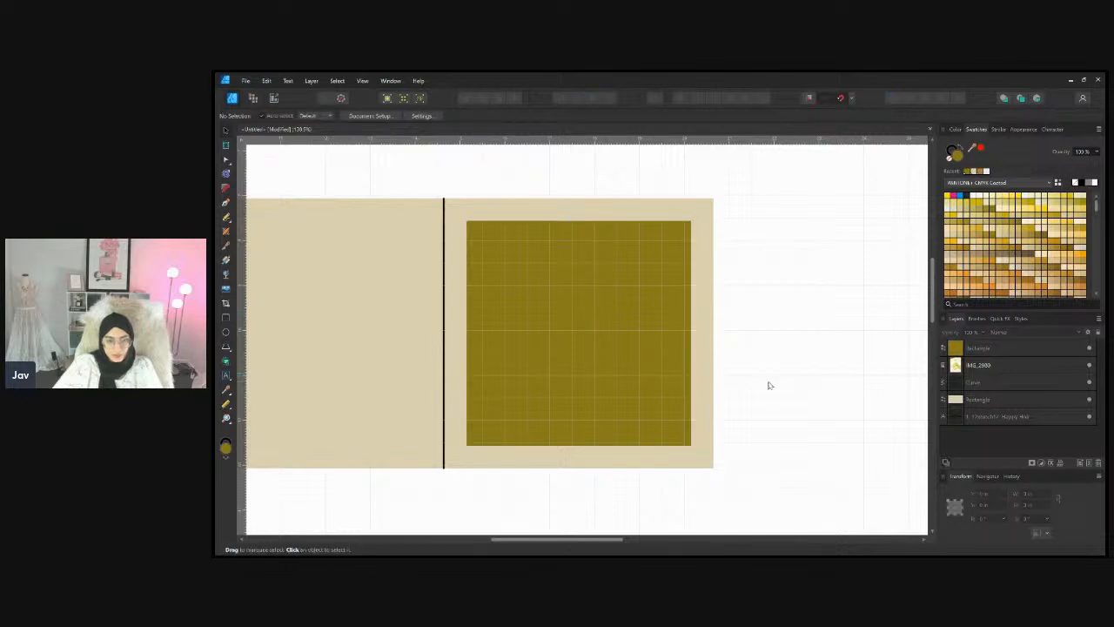
# Subtract the olive rectangle from the beige rectangle to cut a square window in the card's right half
pyautogui.click(666, 365)
pyautogui.keyDown('shift'); pyautogui.click(705, 391); pyautogui.keyUp('shift')
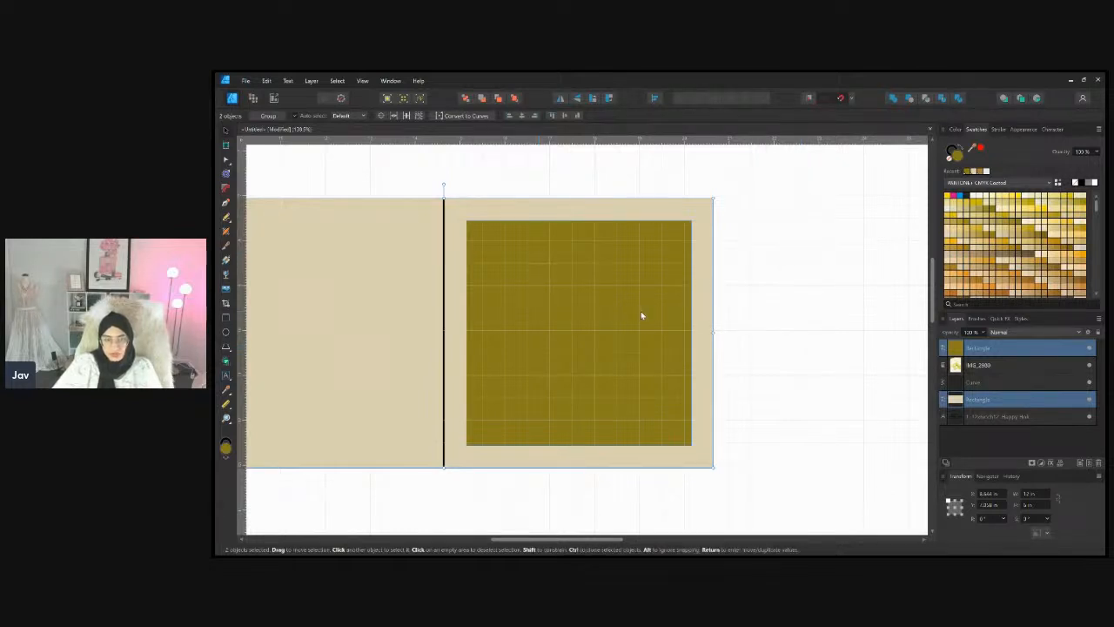
pyautogui.click(909, 99)
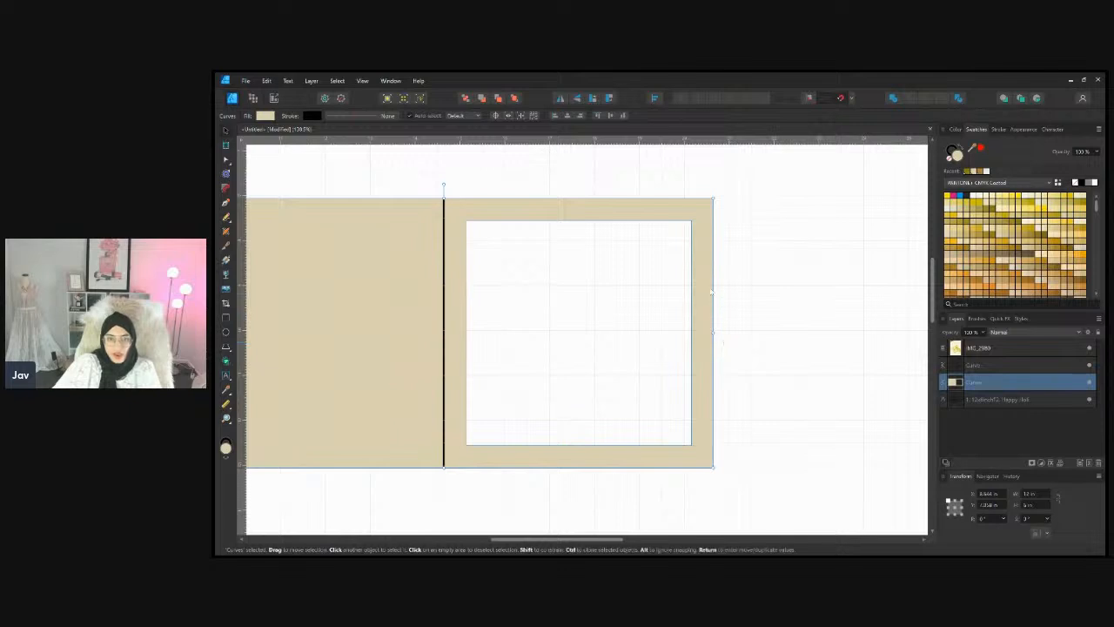
pyautogui.click(790, 311)
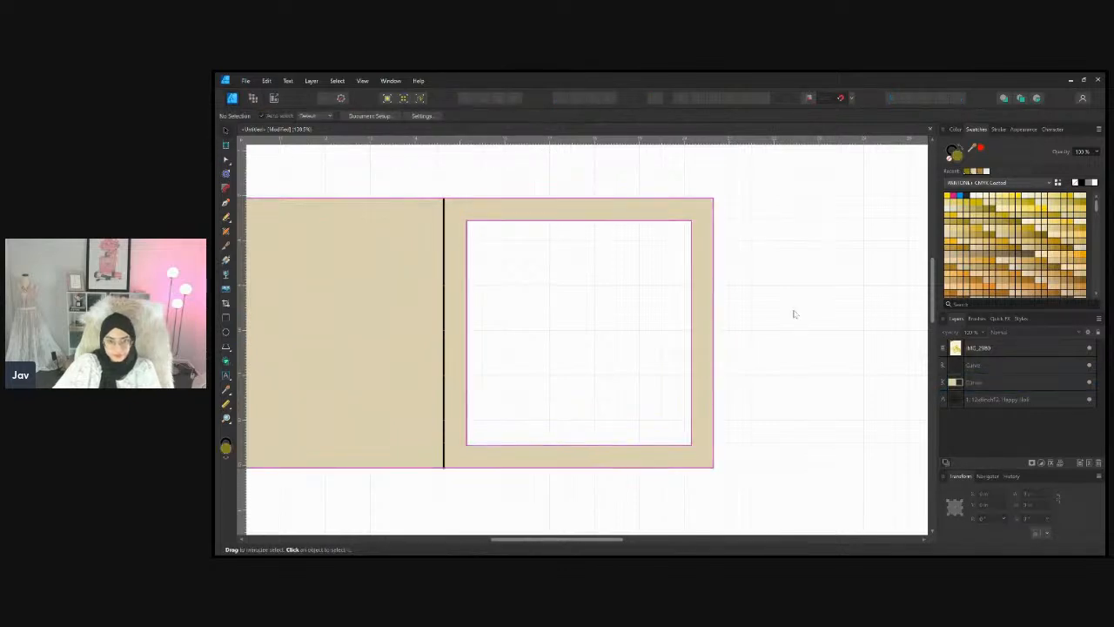
pyautogui.click(705, 294)
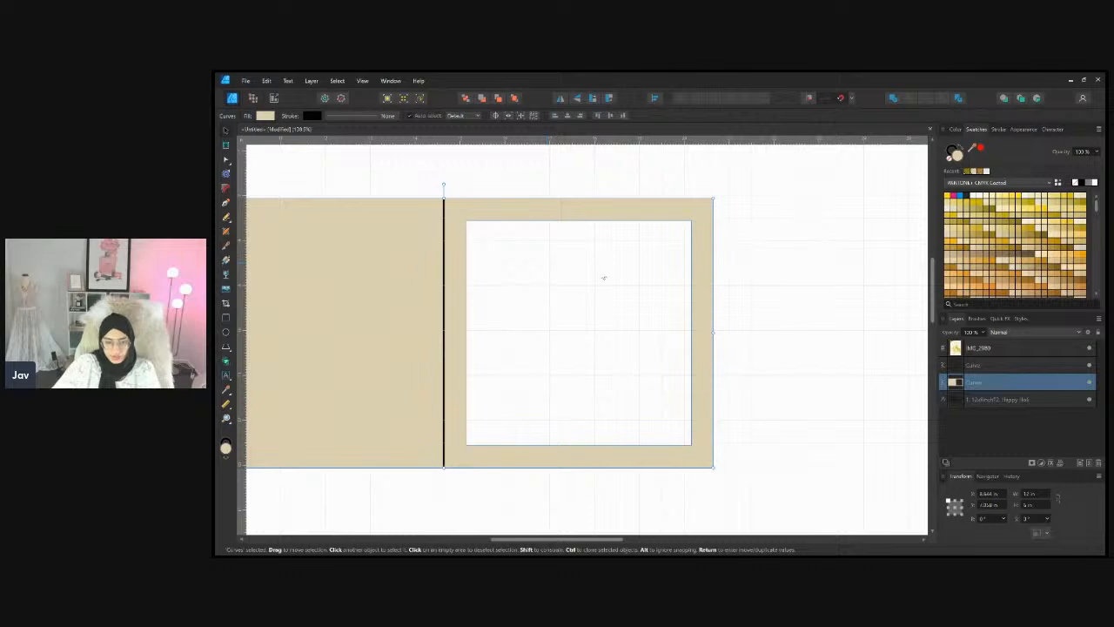
pyautogui.click(778, 410)
# Remove the olive fill from the snowman card photo to restore its original colours
pyautogui.scroll(-2, 778, 410)
pyautogui.hscroll(3, 779, 411)
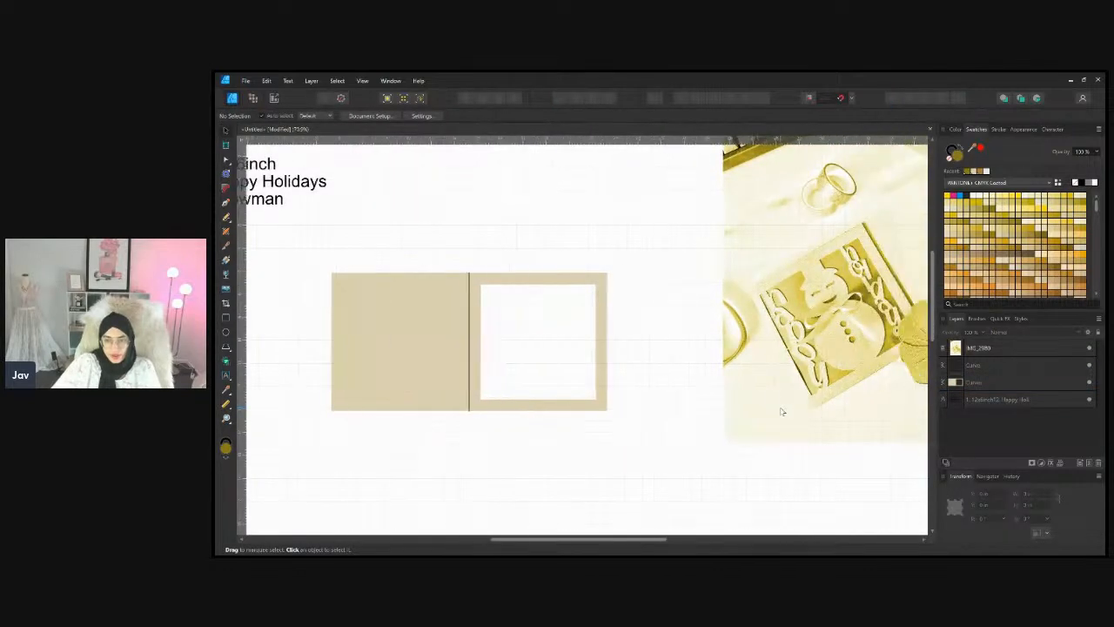
pyautogui.click(781, 411)
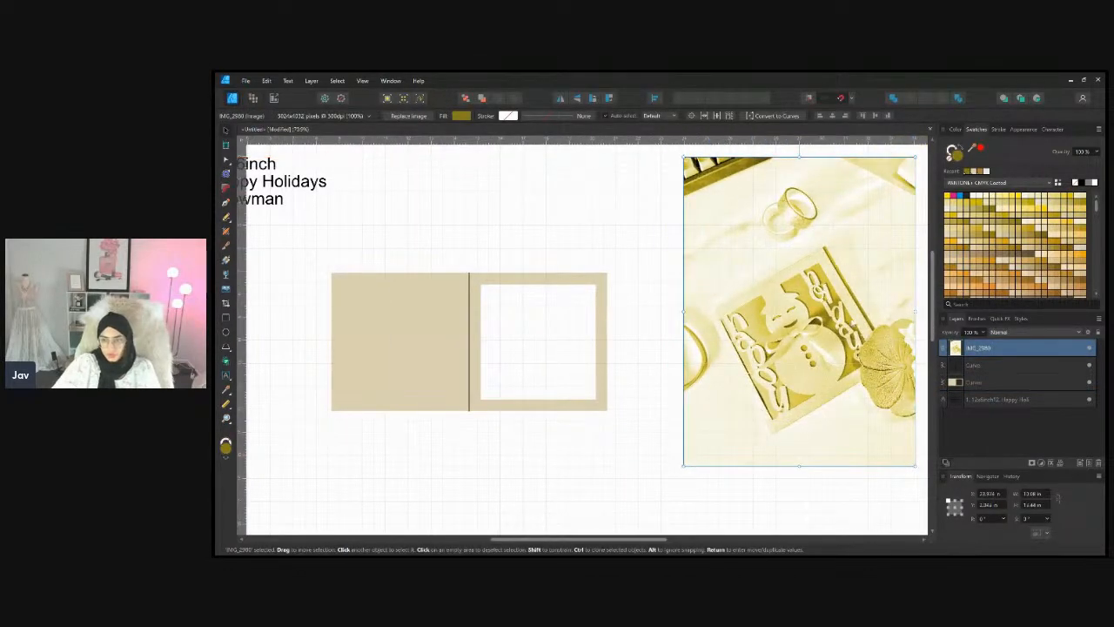
pyautogui.scroll(2, 814, 346)
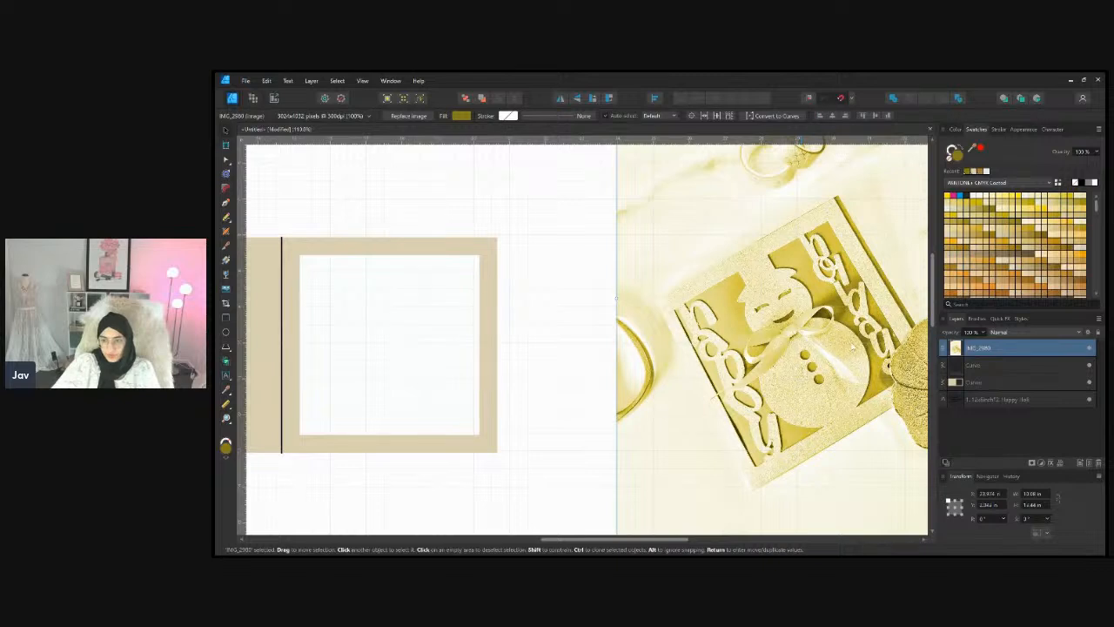
pyautogui.scroll(-1, 760, 343)
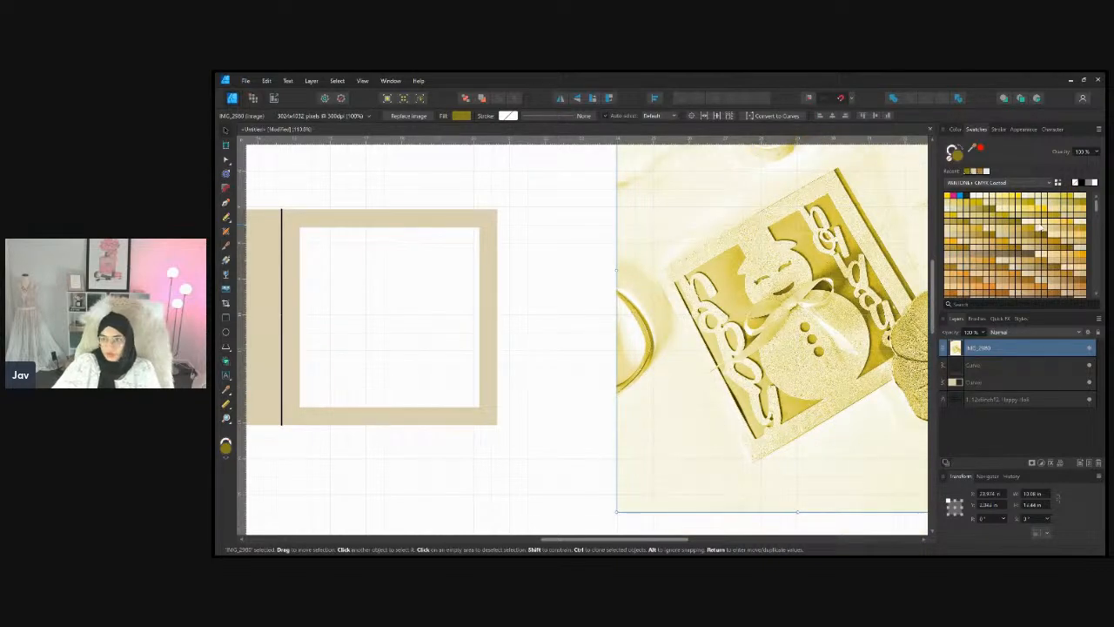
pyautogui.click(949, 157)
pyautogui.scroll(1, 838, 383)
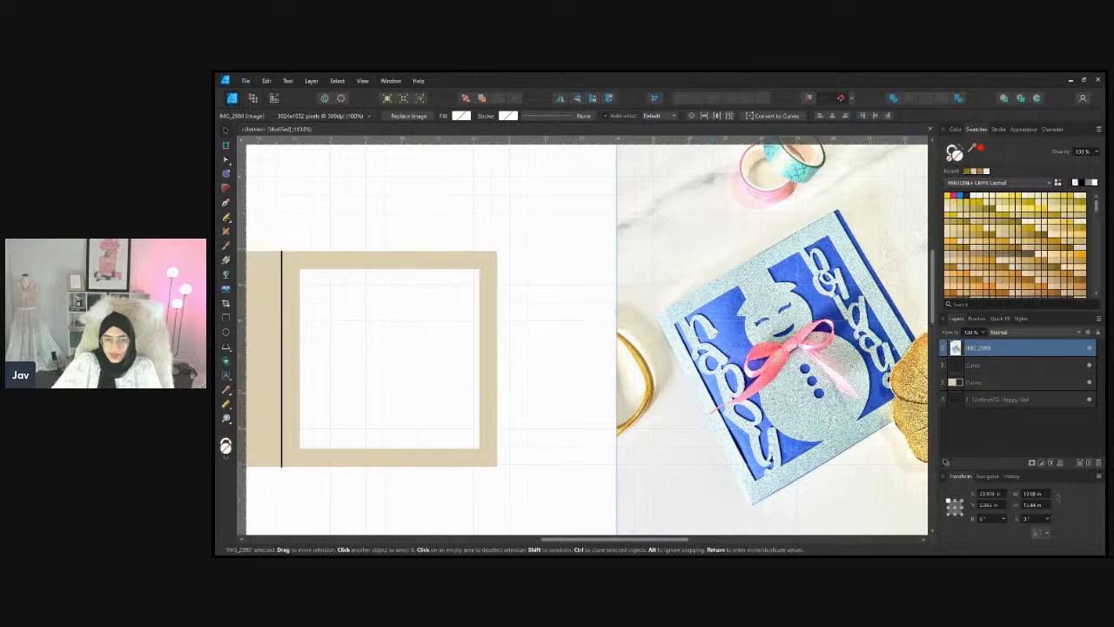
# Move the snowman card photo farther right of and slightly higher beside the card shape, and deselect it
pyautogui.scroll(-2, 714, 332)
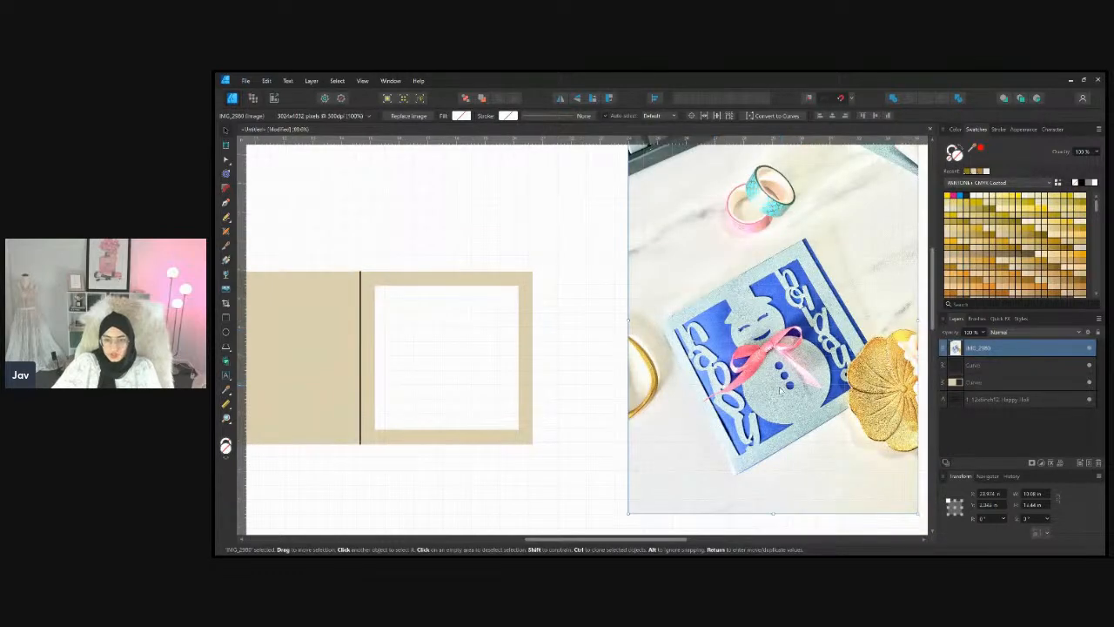
pyautogui.moveTo(780, 389); pyautogui.dragTo(865, 356)
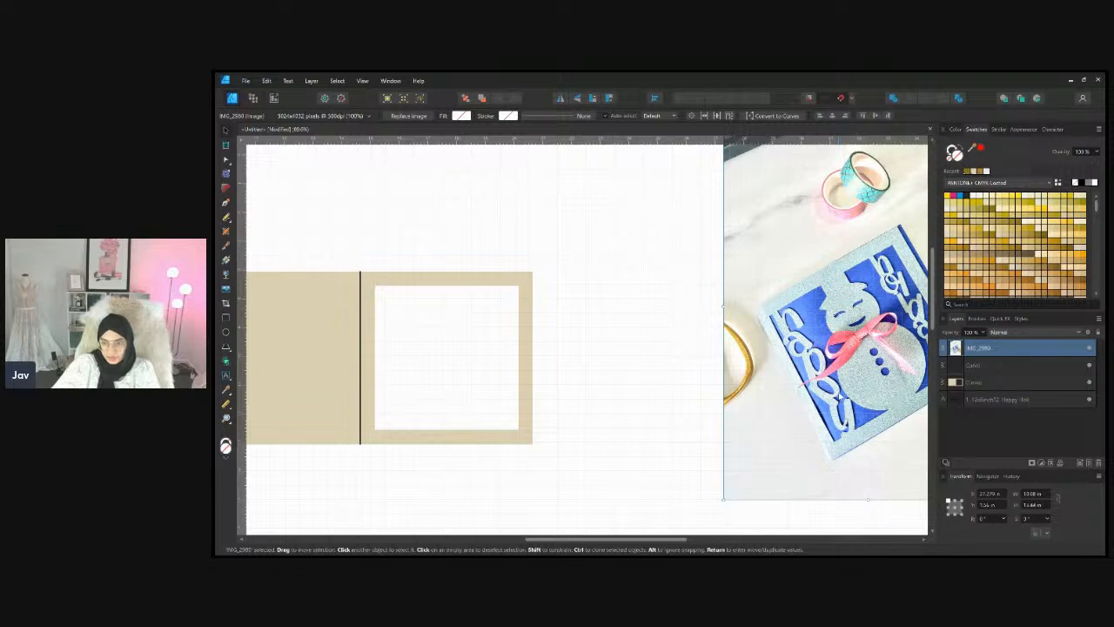
pyautogui.moveTo(836, 391); pyautogui.dragTo(811, 335)
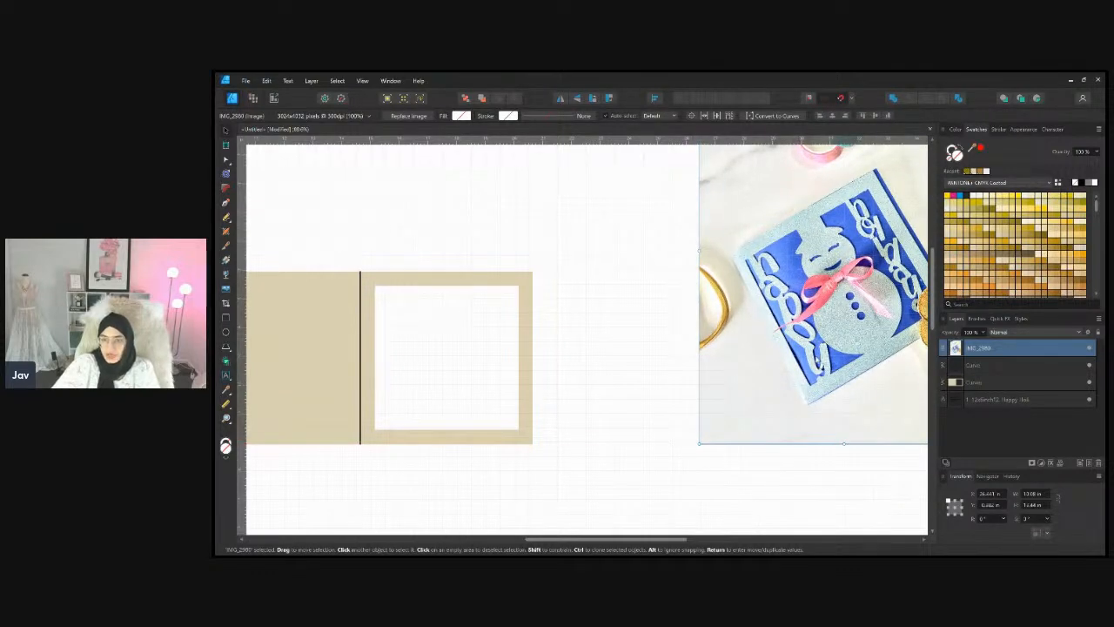
pyautogui.click(664, 467)
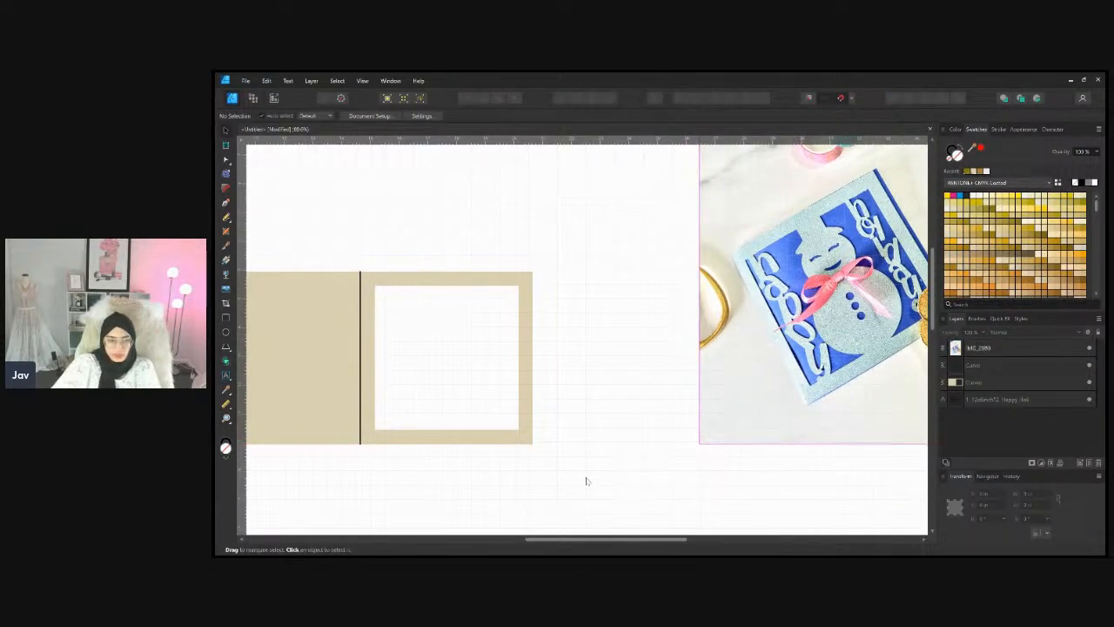
# Draw an ellipse about 3.2 in wide and 3.1 in high below the card's window and fill it with a pink swatch
pyautogui.hscroll(3, 585, 480)
pyautogui.hscroll(-10, 619, 464)
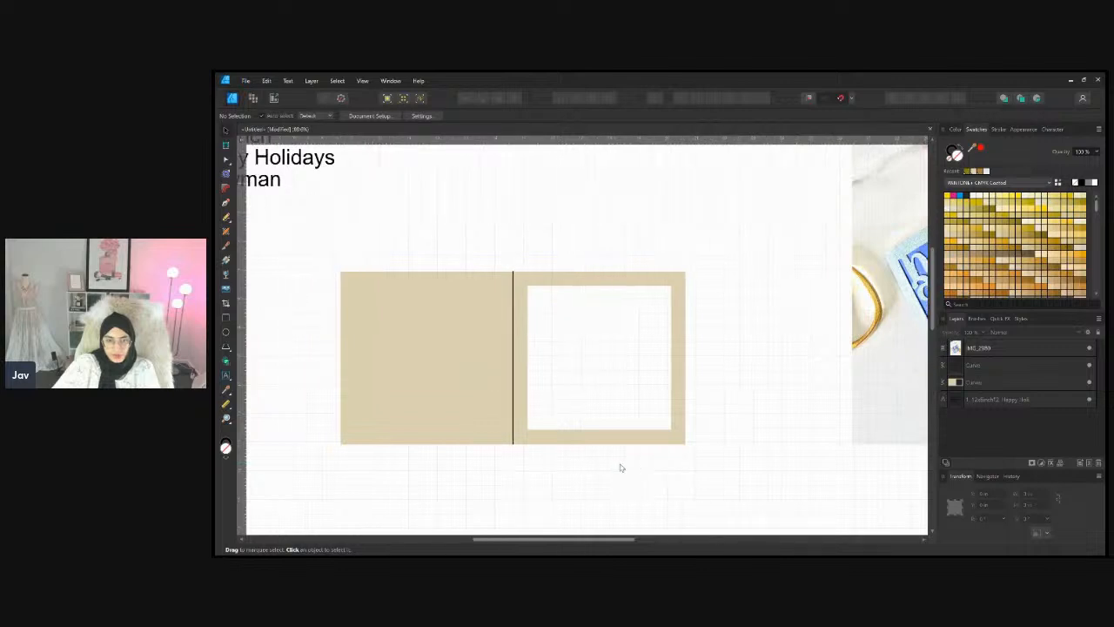
pyautogui.scroll(-2, 623, 463)
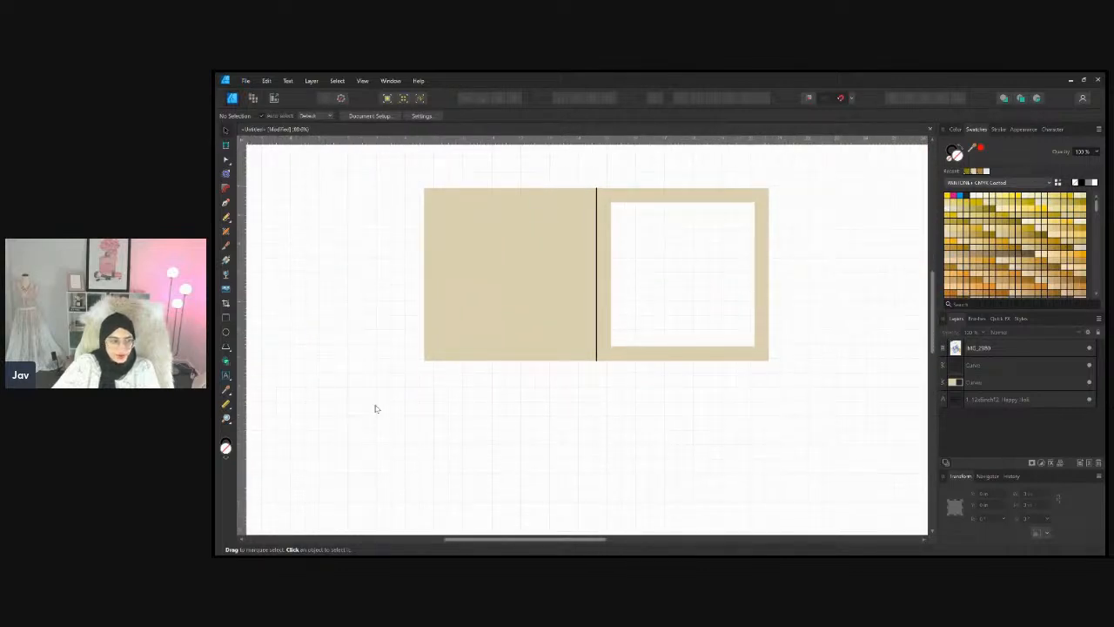
pyautogui.click(227, 332)
pyautogui.scroll(-2, 534, 435)
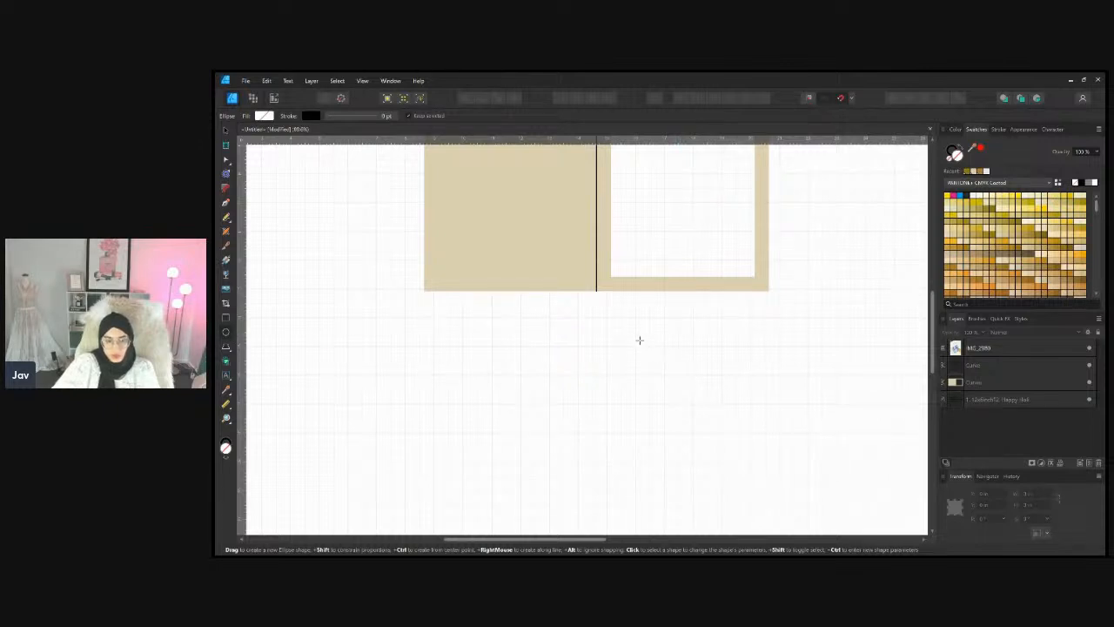
pyautogui.moveTo(638, 339); pyautogui.dragTo(733, 428)
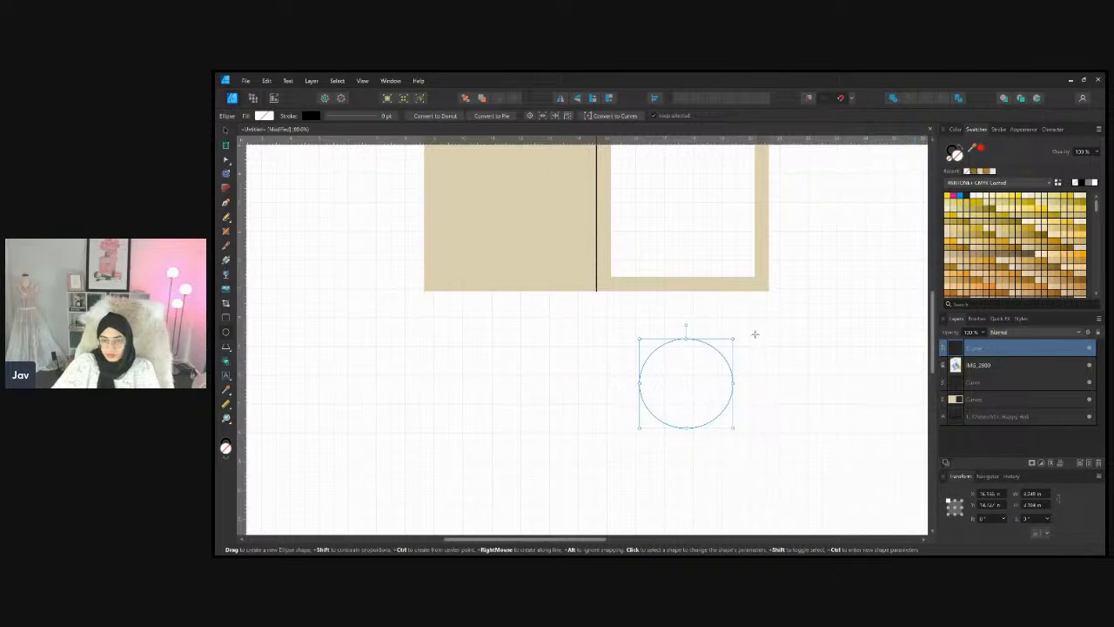
pyautogui.scroll(-10, 1000, 252)
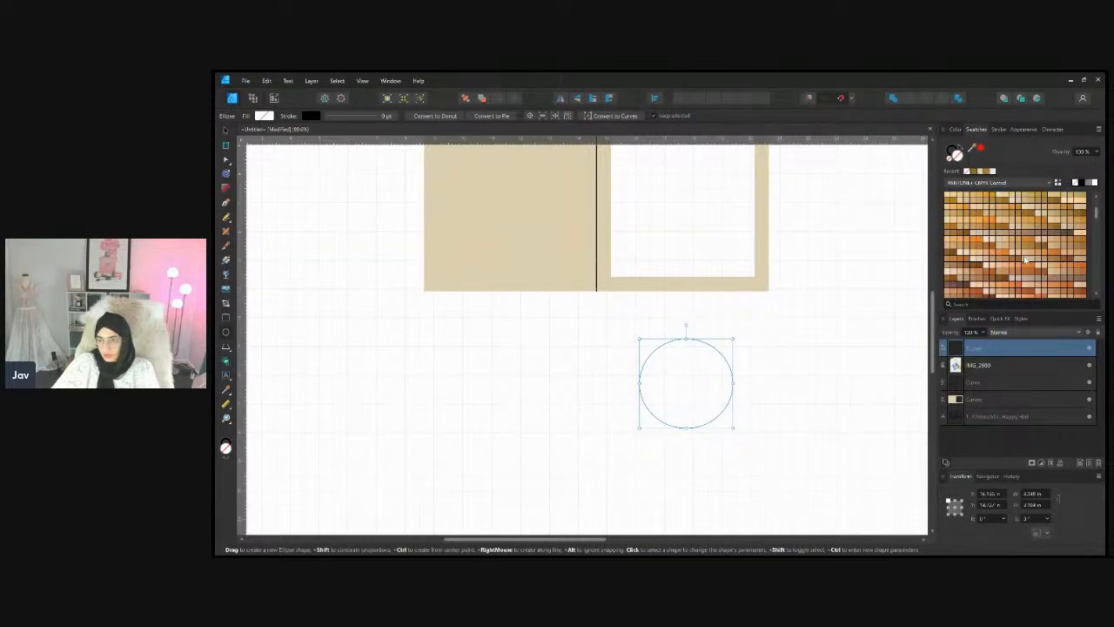
pyautogui.scroll(-2, 1025, 259)
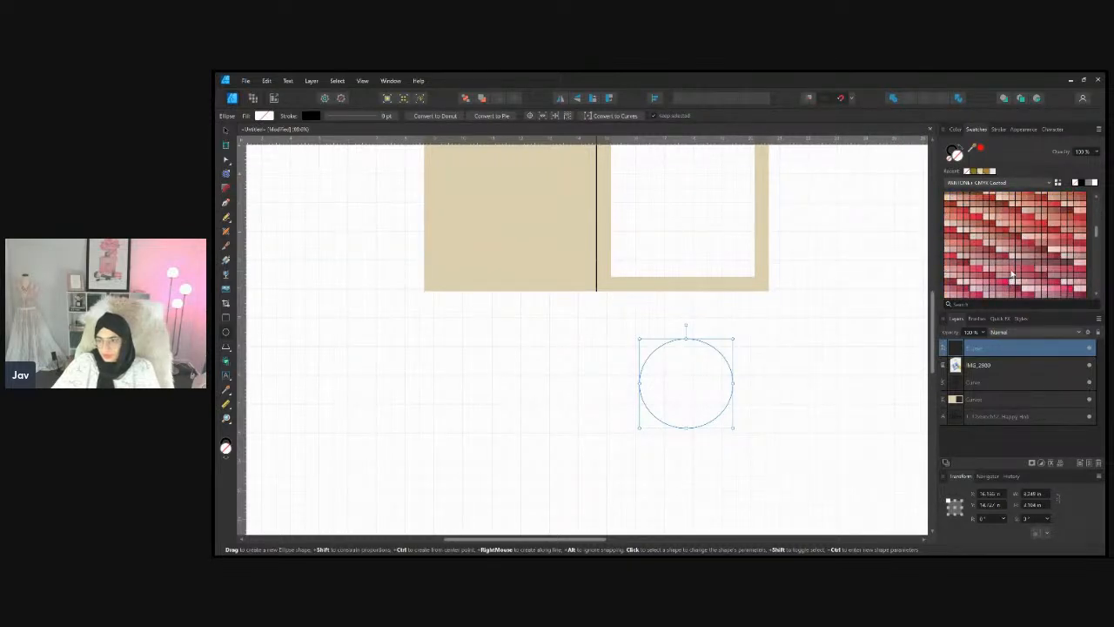
pyautogui.click(1011, 275)
# Draw two larger pink ellipses overlapping downward below the first, about 4.1 by 3.9 in and about 5.2 by 5 in
pyautogui.scroll(-1, 731, 374)
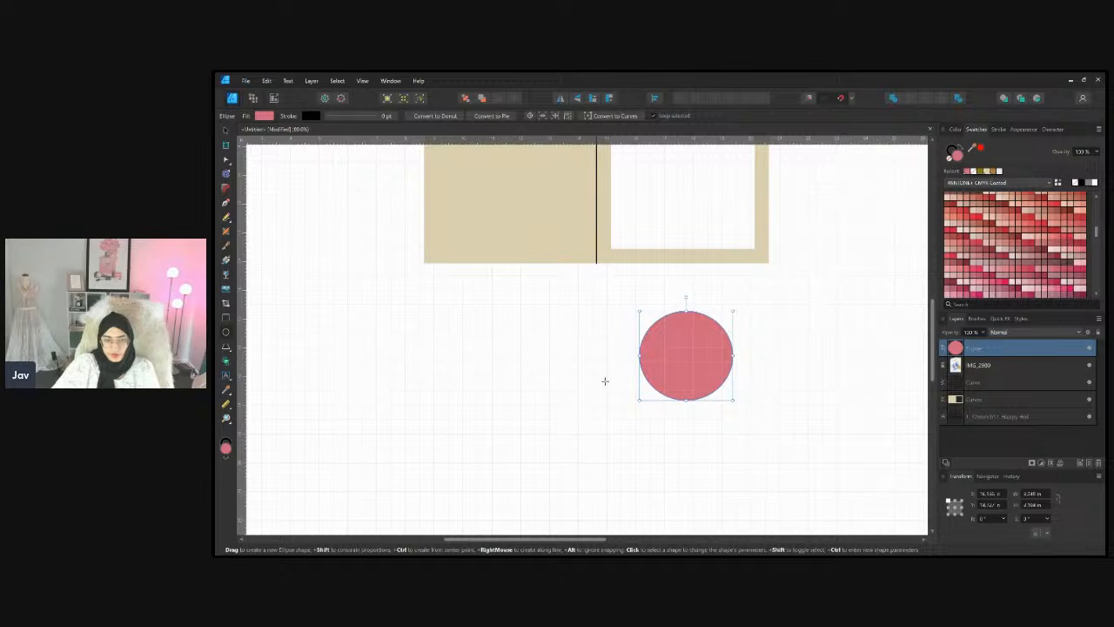
pyautogui.moveTo(615, 372); pyautogui.dragTo(736, 484)
pyautogui.scroll(-2, 741, 482)
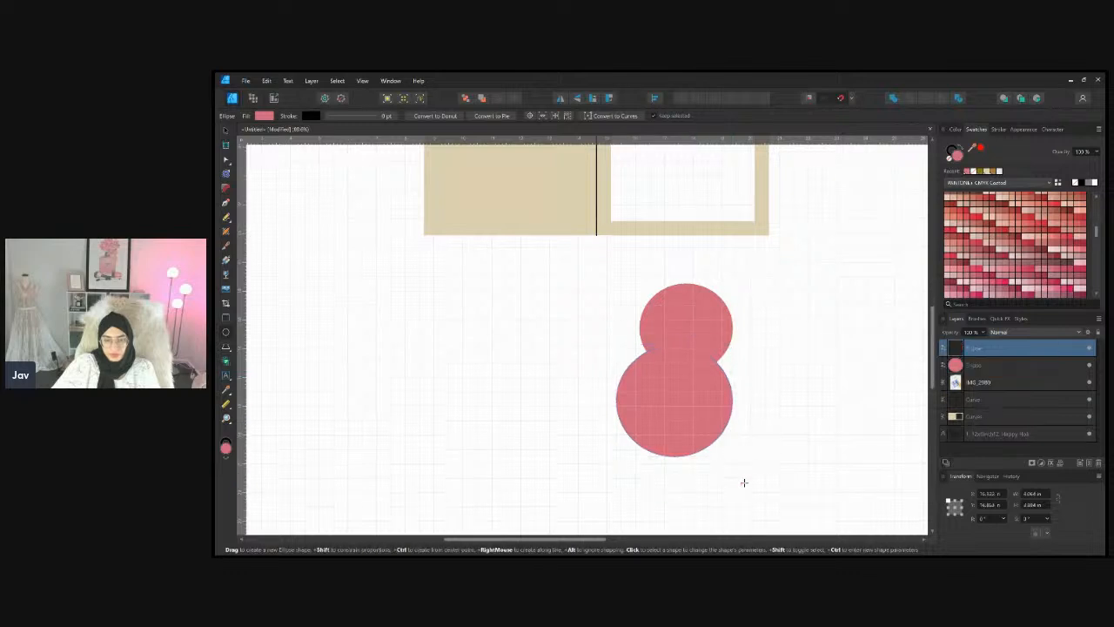
pyautogui.moveTo(597, 414); pyautogui.dragTo(745, 475)
pyautogui.scroll(-4, 740, 518)
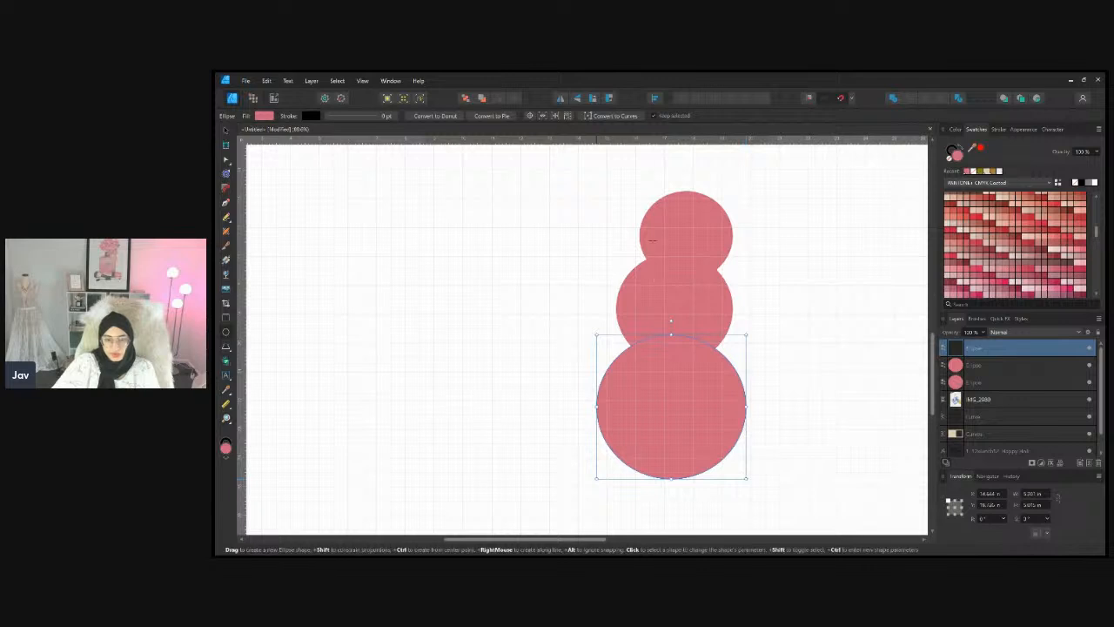
# Recolour the largest, lowest ellipse with a deep pink-red swatch and deselect it
pyautogui.click(226, 130)
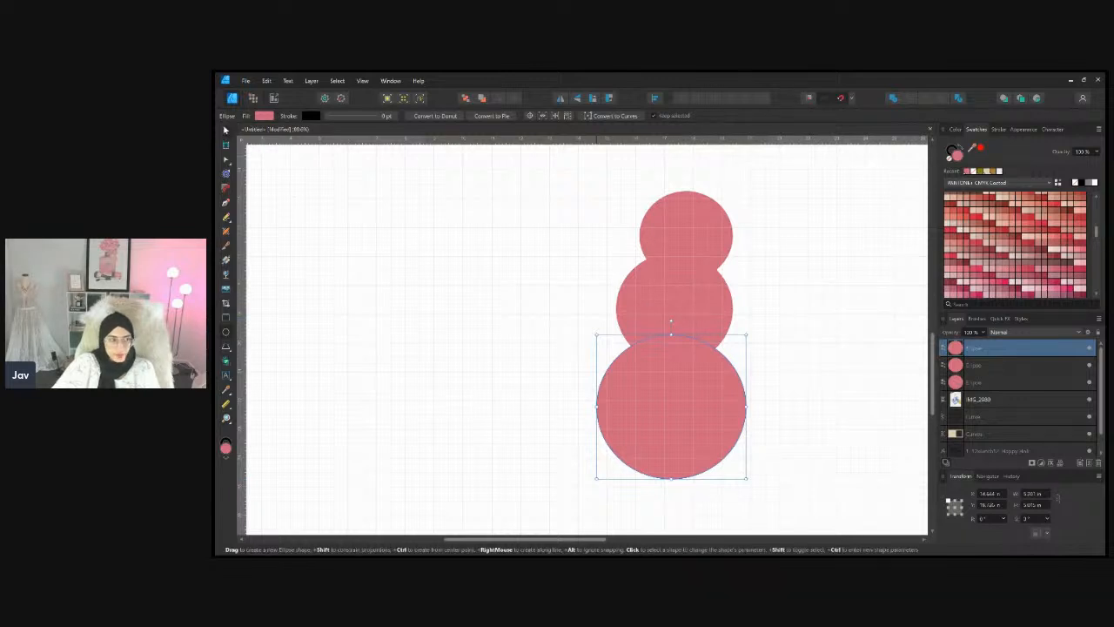
pyautogui.click(1003, 278)
pyautogui.click(849, 331)
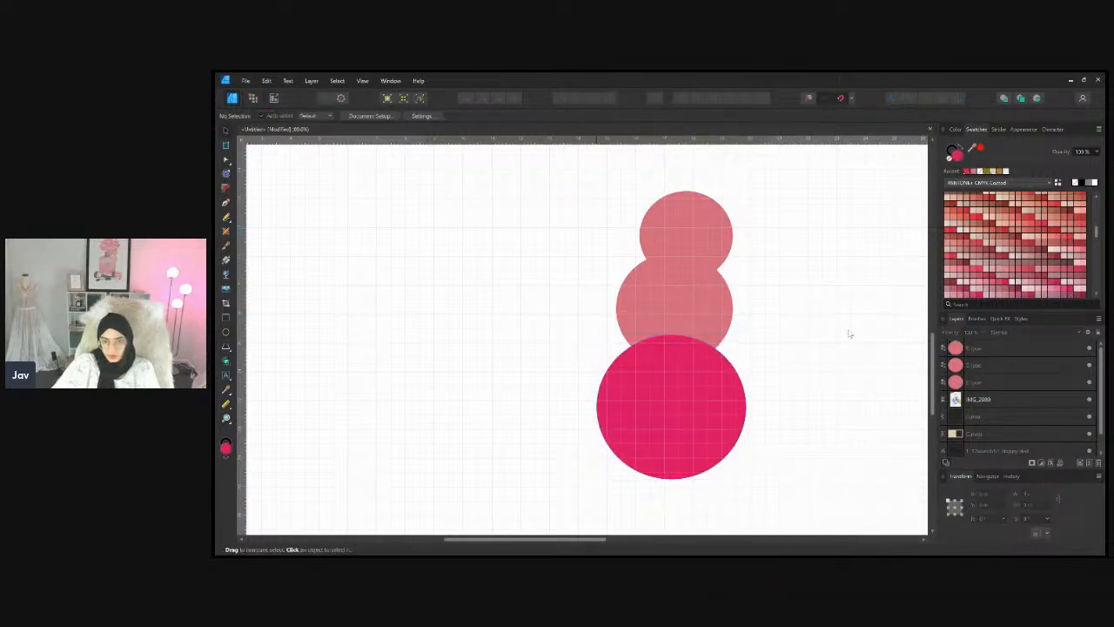
# Recolour the middle snowman circle with a pale dusty-pink swatch and deselect it
pyautogui.click(674, 296)
pyautogui.click(962, 272)
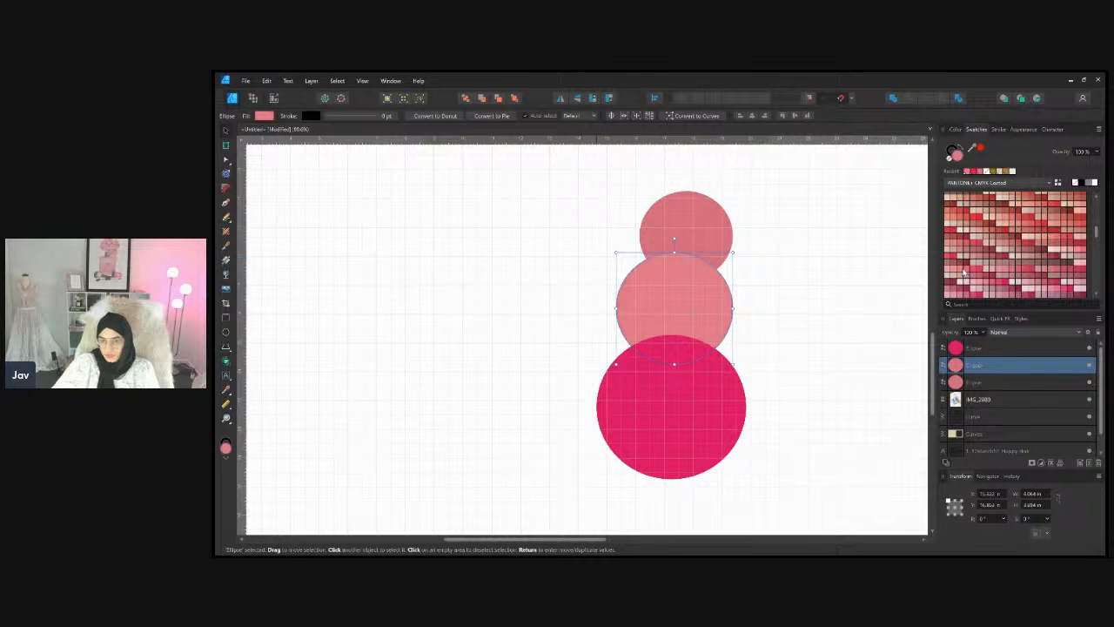
pyautogui.click(1010, 259)
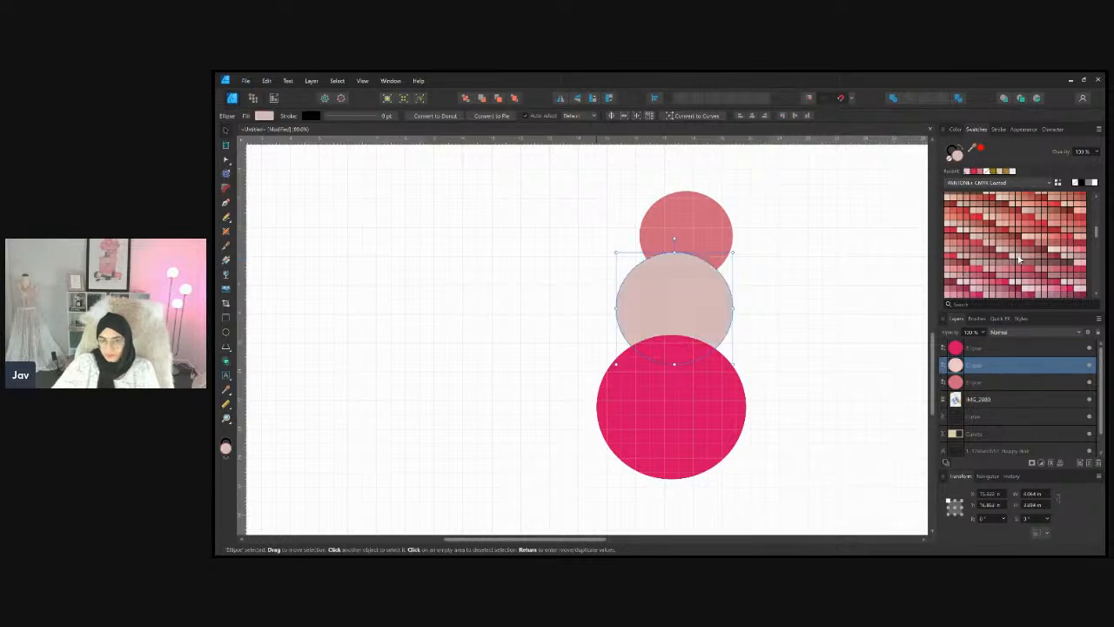
pyautogui.click(848, 316)
# Centre-align the three snowman circles horizontally with each other and deselect them
pyautogui.scroll(1, 562, 281)
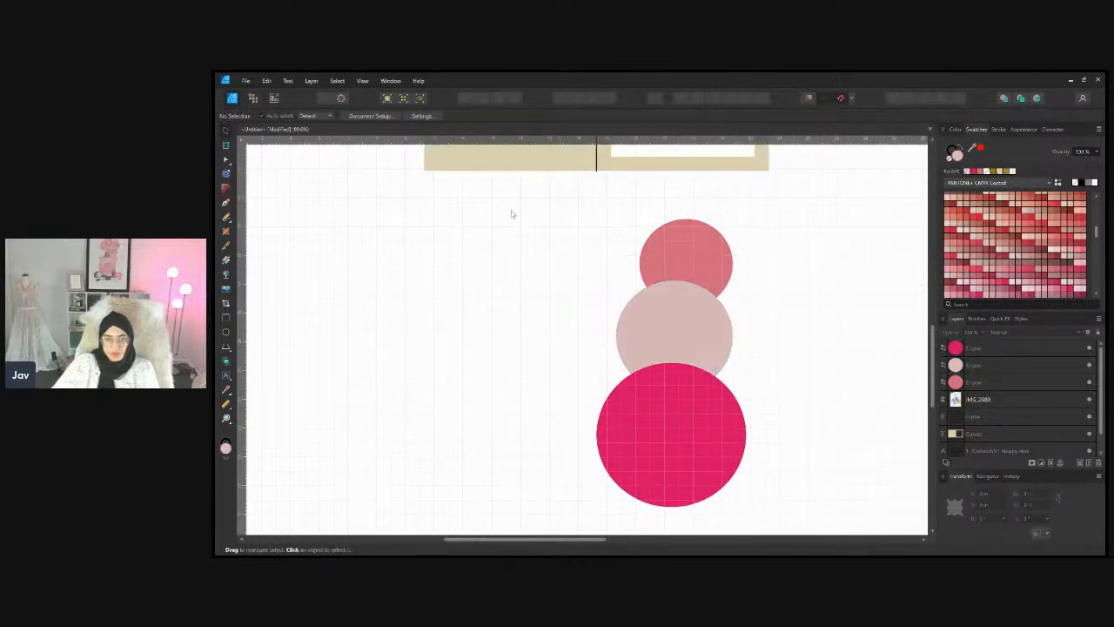
pyautogui.moveTo(511, 201); pyautogui.dragTo(832, 538)
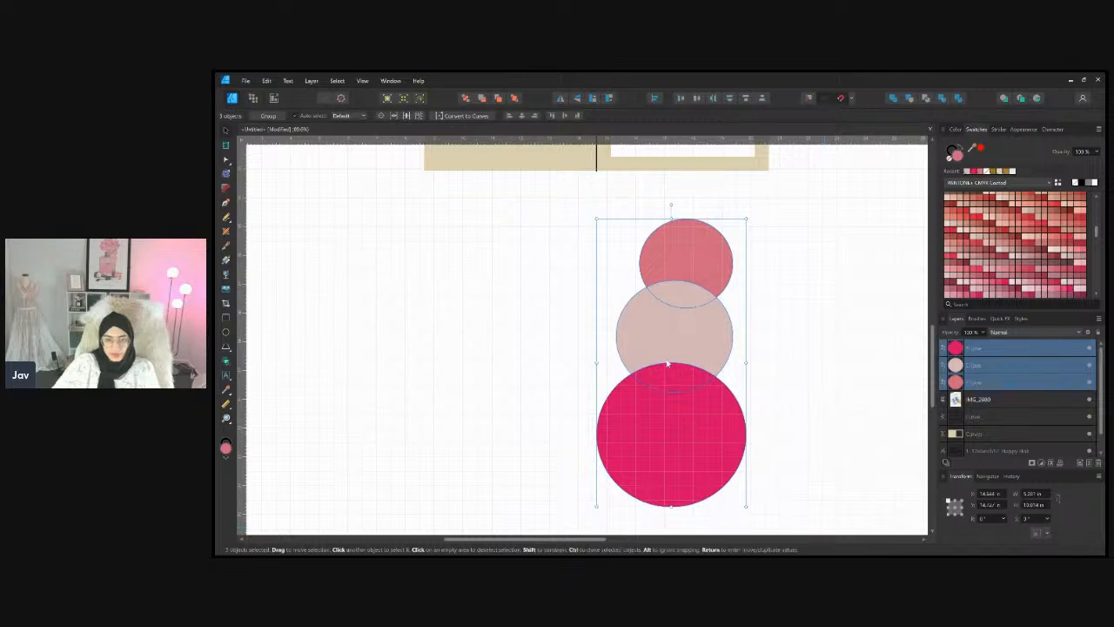
pyautogui.click(522, 115)
pyautogui.click(765, 355)
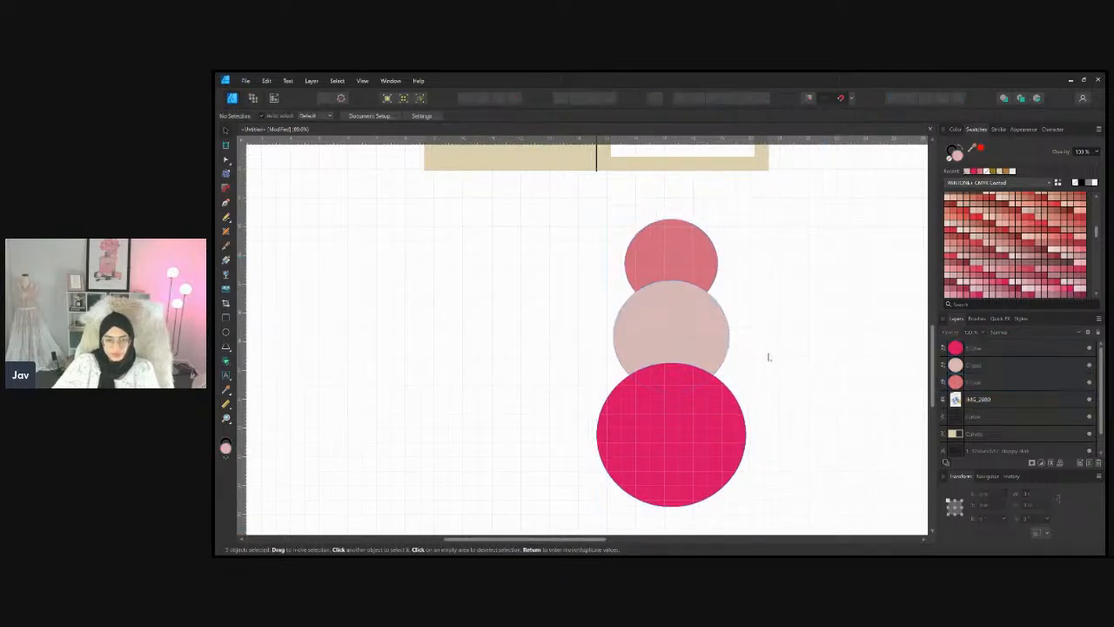
# Scale the three circles down together to about 4 by 7.5 in and move them over the card's front window
pyautogui.scroll(1, 596, 371)
pyautogui.scroll(-1, 596, 371)
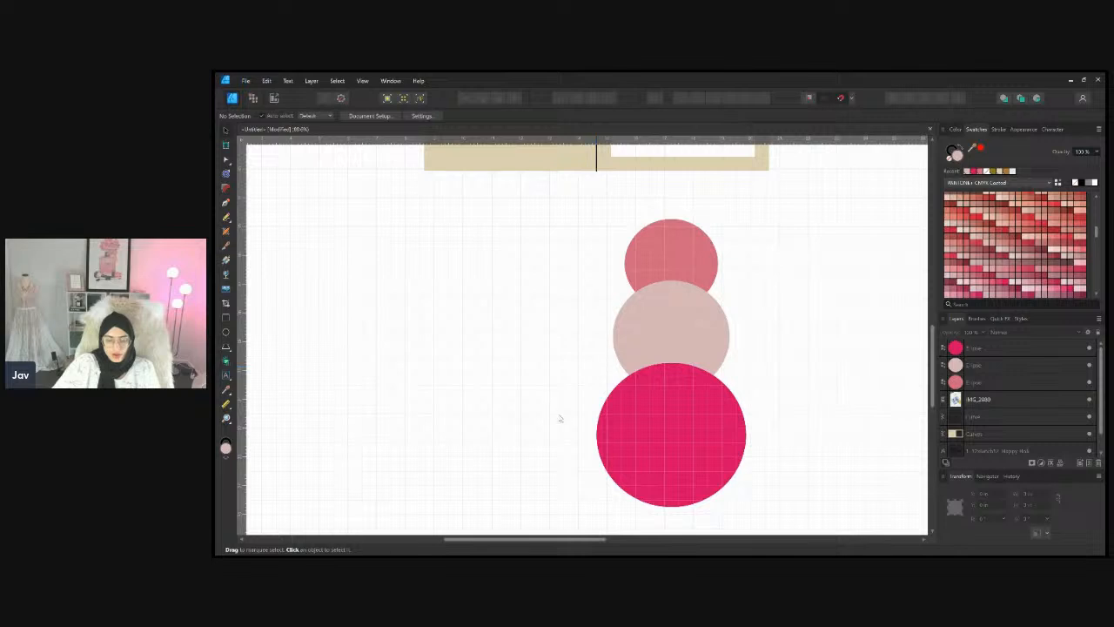
pyautogui.scroll(6, 636, 422)
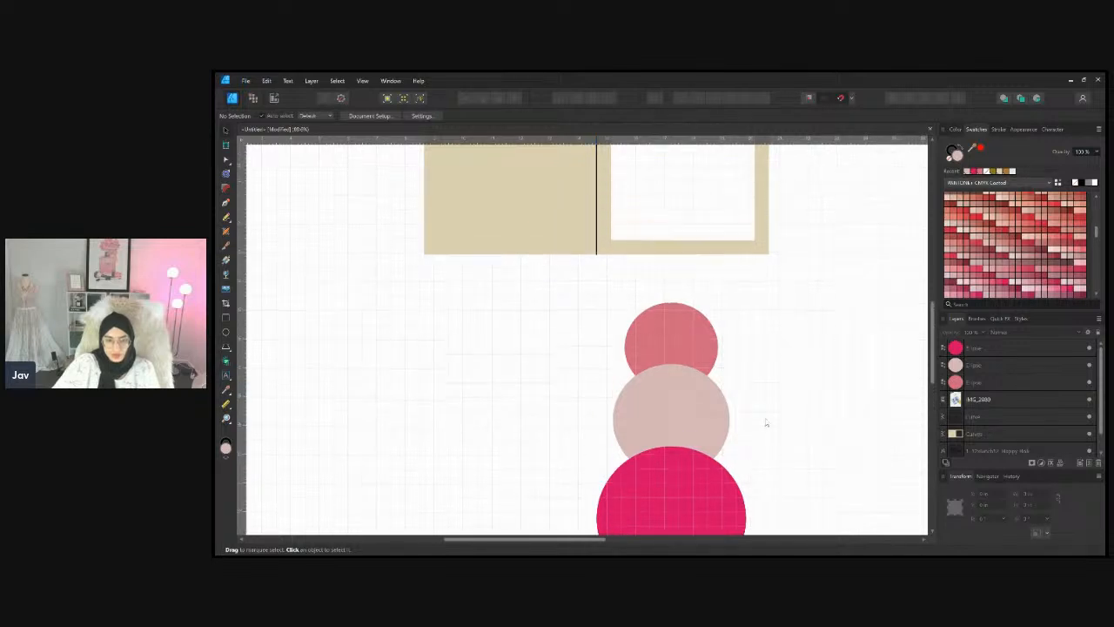
pyautogui.scroll(-2, 765, 423)
pyautogui.moveTo(542, 539); pyautogui.dragTo(632, 544)
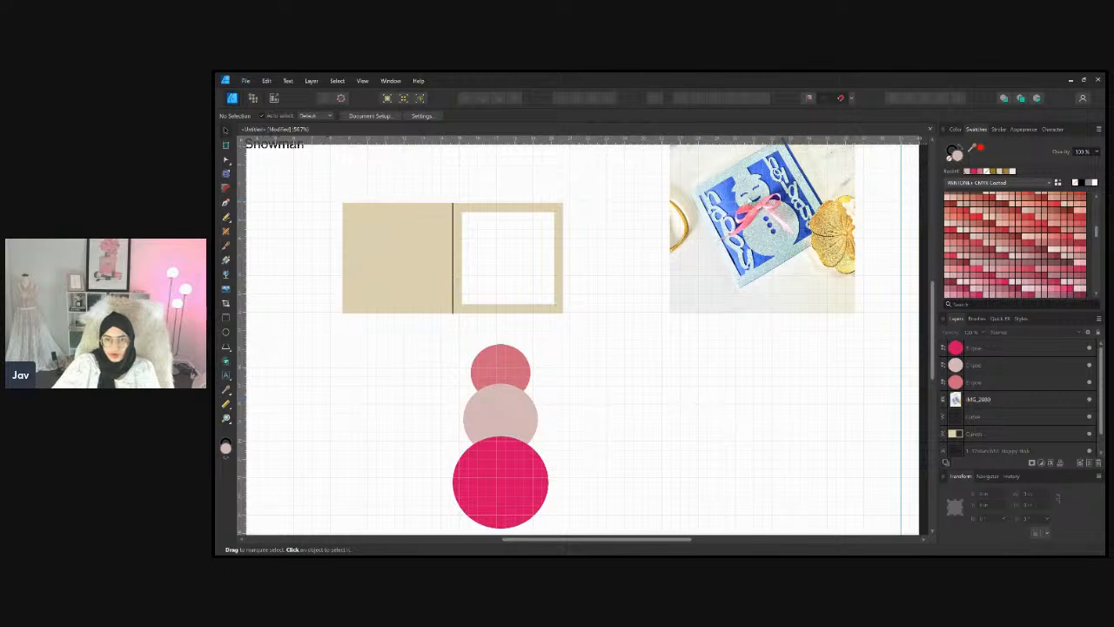
pyautogui.scroll(-1, 504, 408)
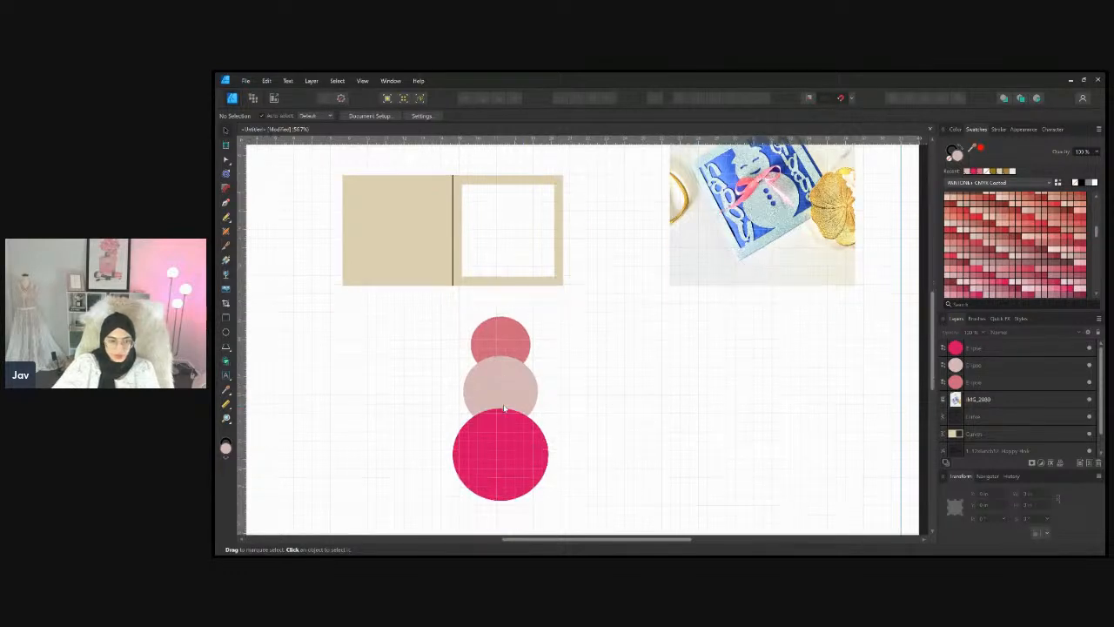
pyautogui.moveTo(410, 307); pyautogui.dragTo(659, 526)
pyautogui.moveTo(548, 501); pyautogui.dragTo(502, 322)
pyautogui.scroll(2, 398, 440)
pyautogui.scroll(2, 415, 252)
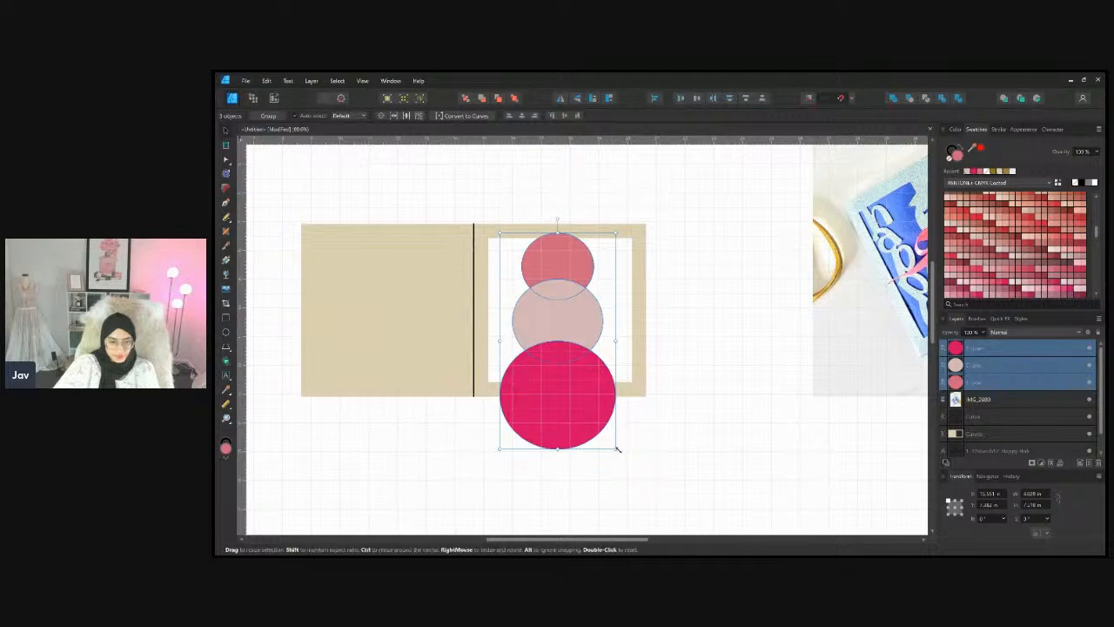
# Shrink the three circles to about 2.9 by 5.3 in and position them within the window, with the base slightly overlapping the frame
pyautogui.moveTo(616, 450); pyautogui.dragTo(583, 379)
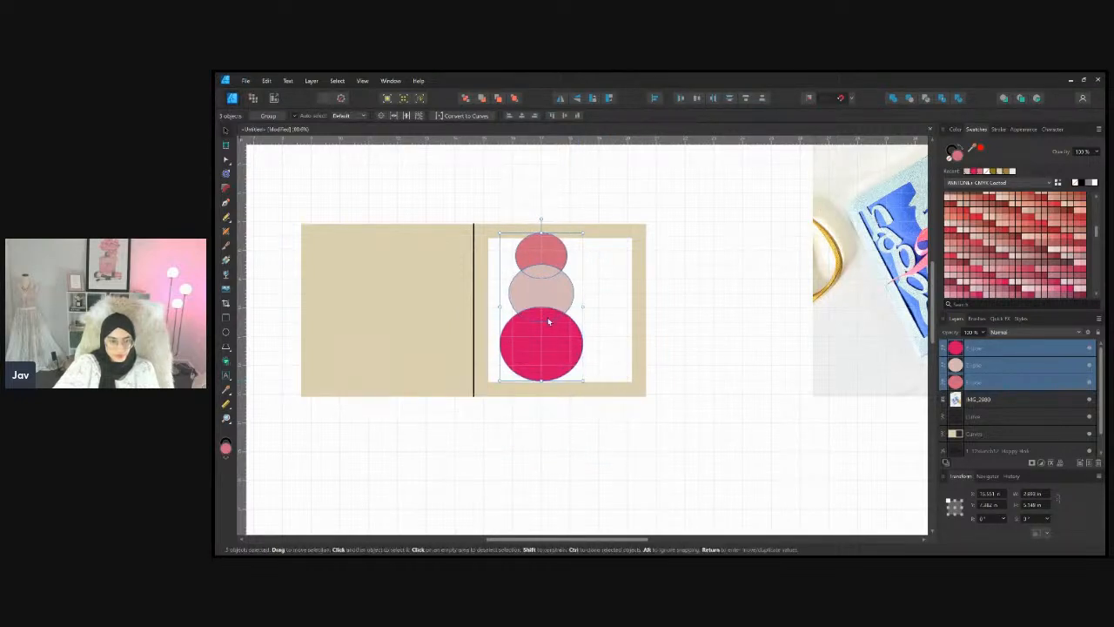
pyautogui.moveTo(550, 320)
pyautogui.mouseDown()
pyautogui.moveTo(564, 329)
pyautogui.moveTo(565, 315)
pyautogui.mouseUp()
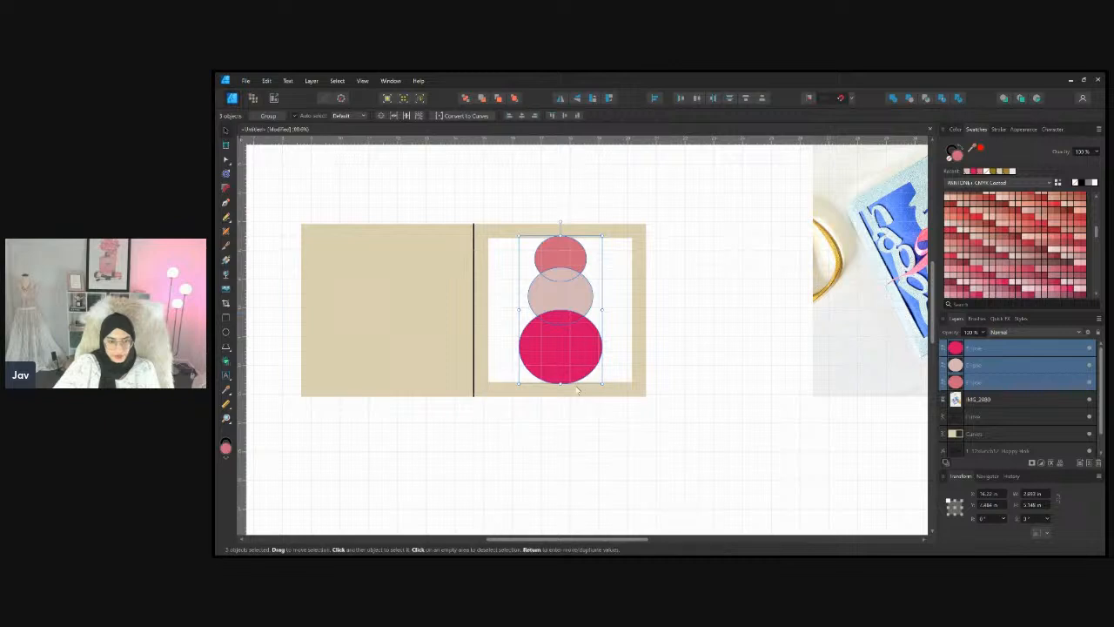
pyautogui.moveTo(561, 384); pyautogui.dragTo(561, 389)
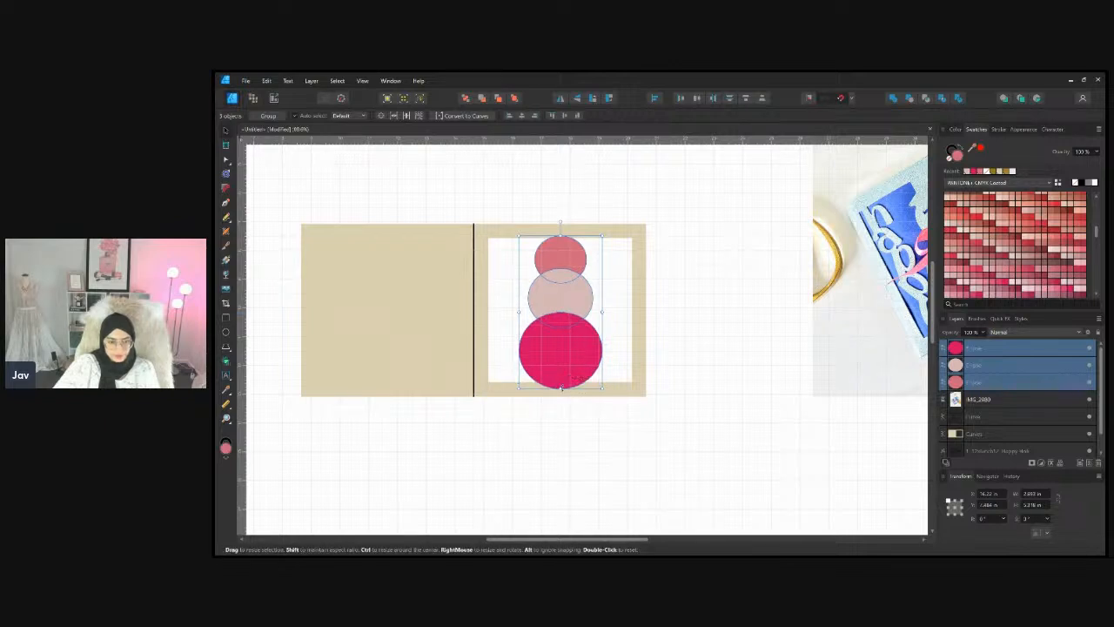
# Move the three resized circles out of the window to the empty area below it
pyautogui.scroll(-1, 573, 304)
pyautogui.moveTo(559, 280); pyautogui.dragTo(557, 423)
pyautogui.scroll(-1, 609, 453)
pyautogui.scroll(-1, 643, 401)
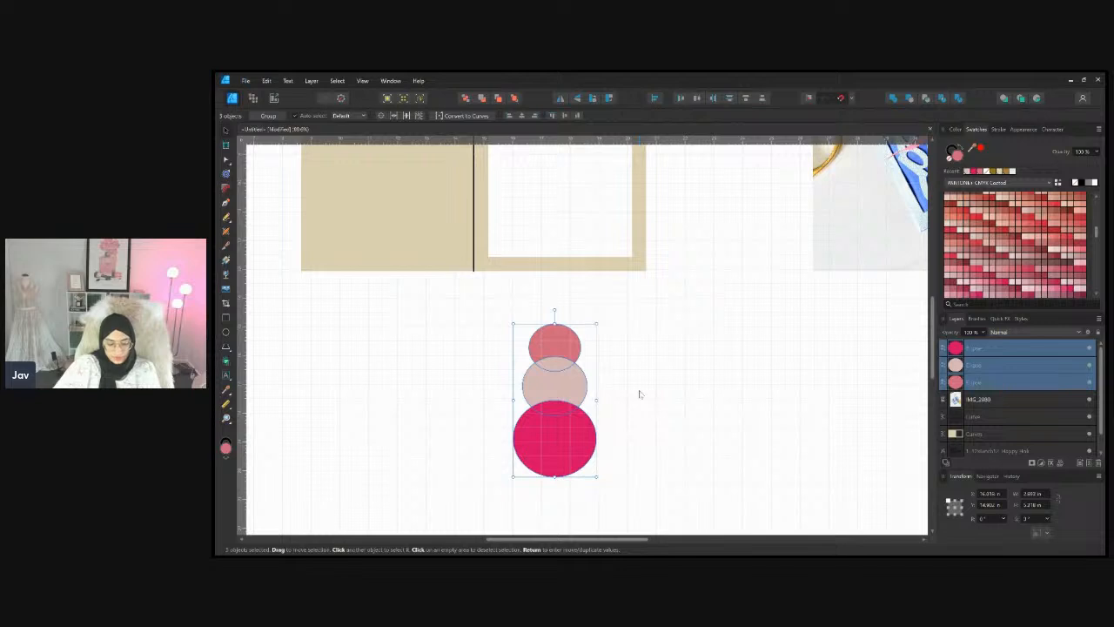
# Paste a copy of the three snowman circles and place it to the left of the originals
pyautogui.click(718, 415)
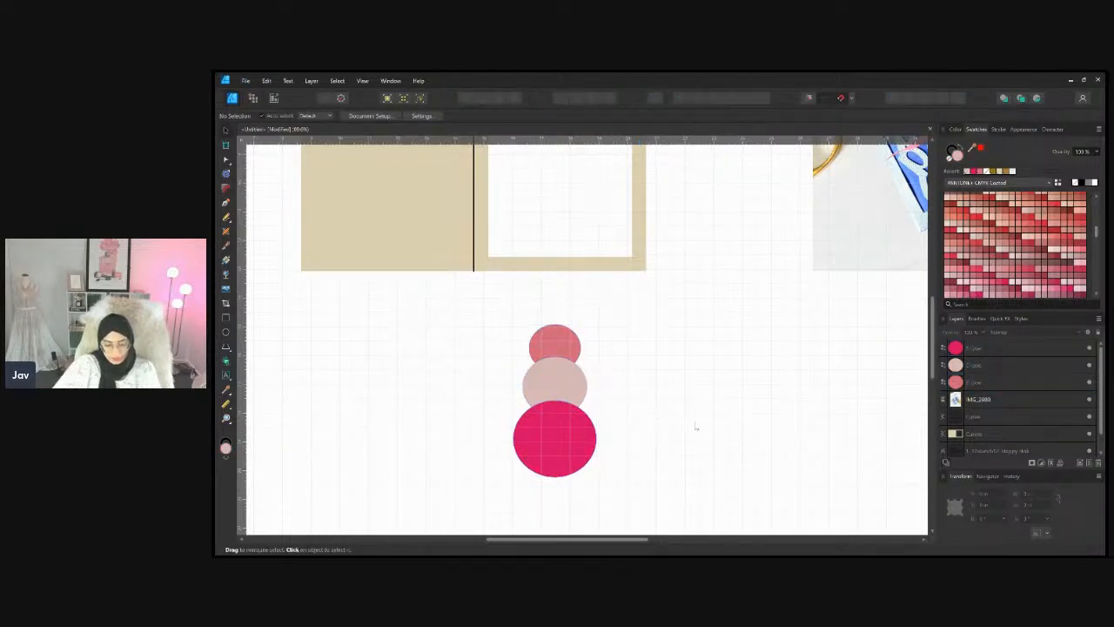
pyautogui.hotkey('ctrl', 'v')
pyautogui.moveTo(534, 399); pyautogui.dragTo(328, 395)
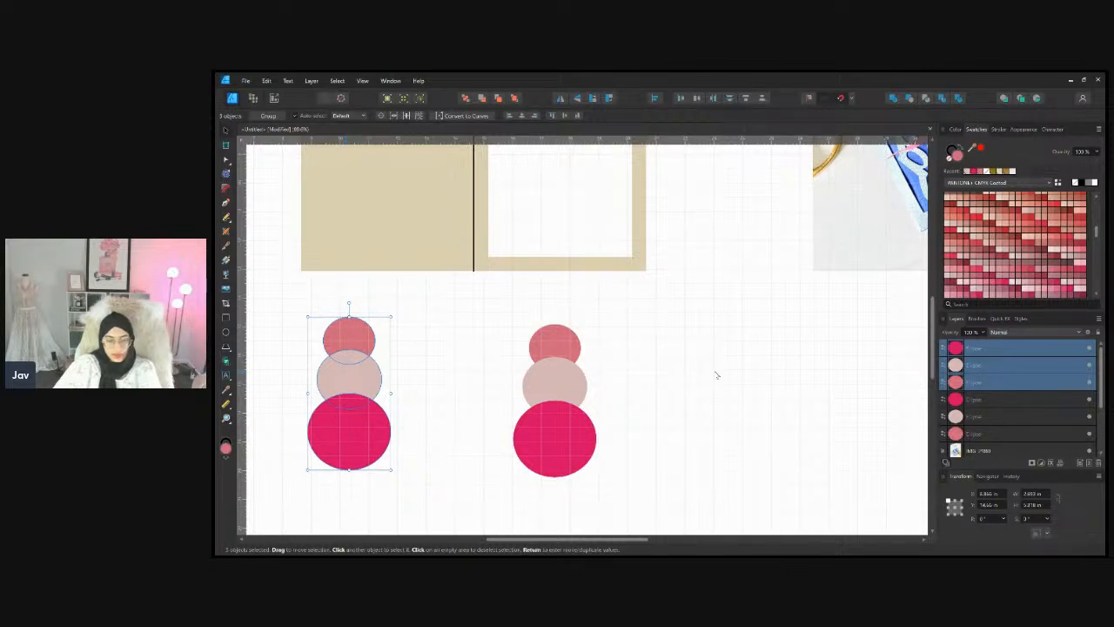
pyautogui.click(716, 374)
pyautogui.click(363, 378)
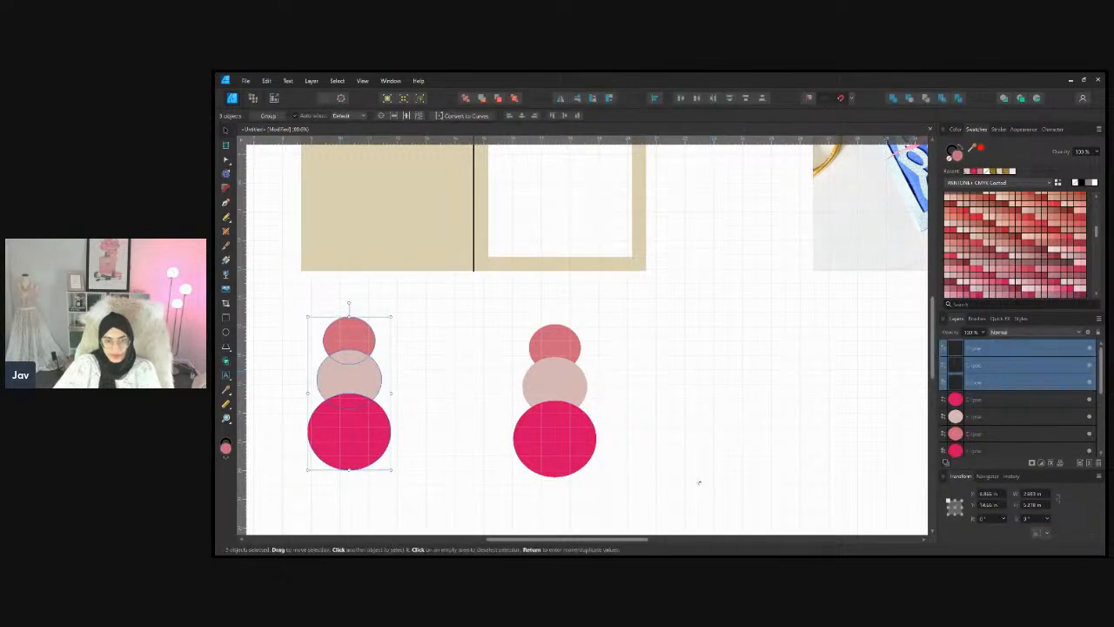
pyautogui.moveTo(363, 377); pyautogui.dragTo(761, 384)
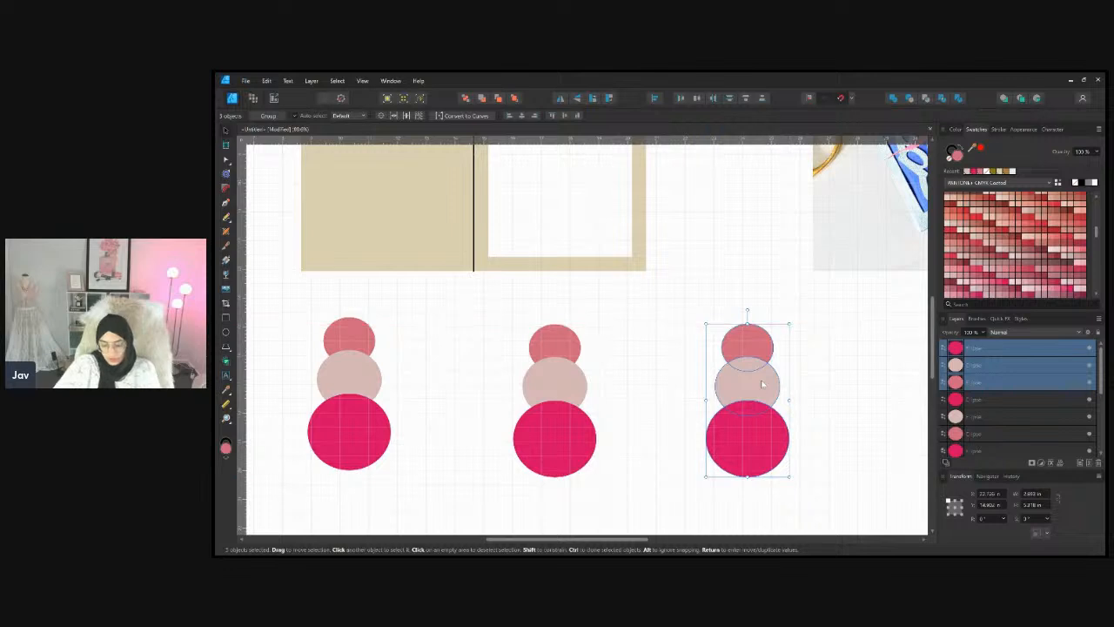
pyautogui.hotkey('ctrl', 'z')
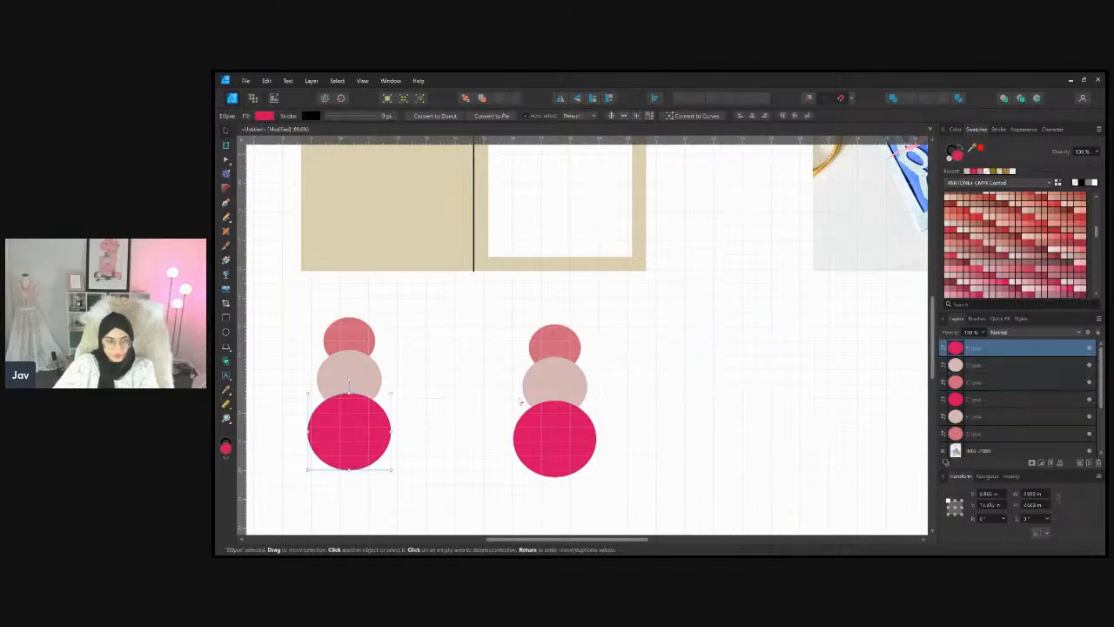
# Group the three circles of the left copy, move the group slightly farther left and down, and deselect it
pyautogui.moveTo(291, 318); pyautogui.dragTo(443, 502)
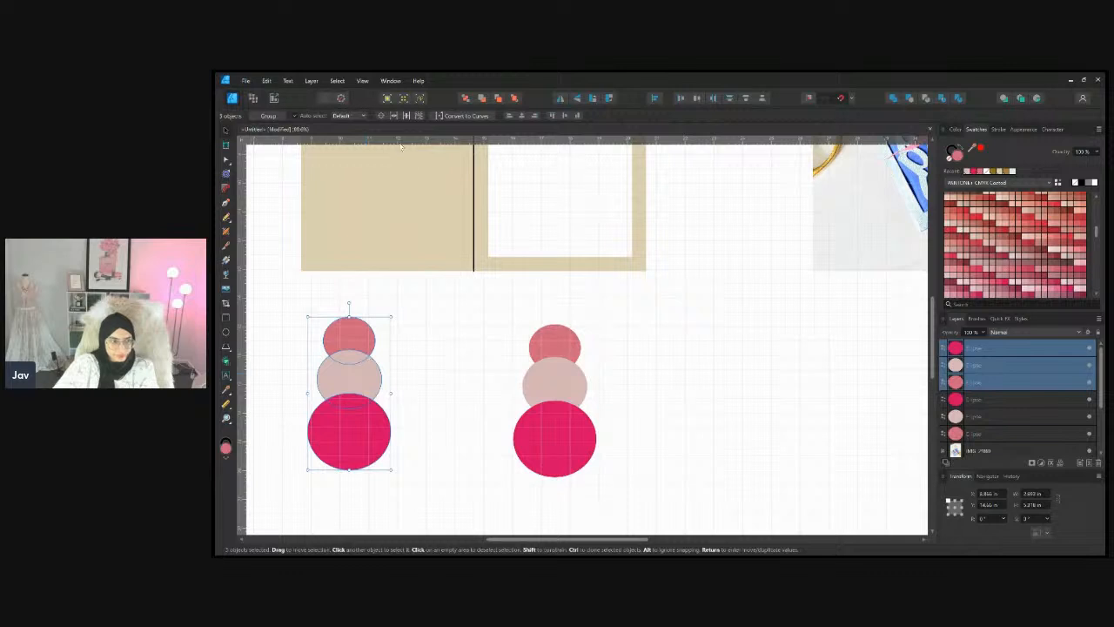
pyautogui.hotkey('ctrl', 'g')
pyautogui.moveTo(357, 382); pyautogui.dragTo(308, 397)
pyautogui.click(529, 372)
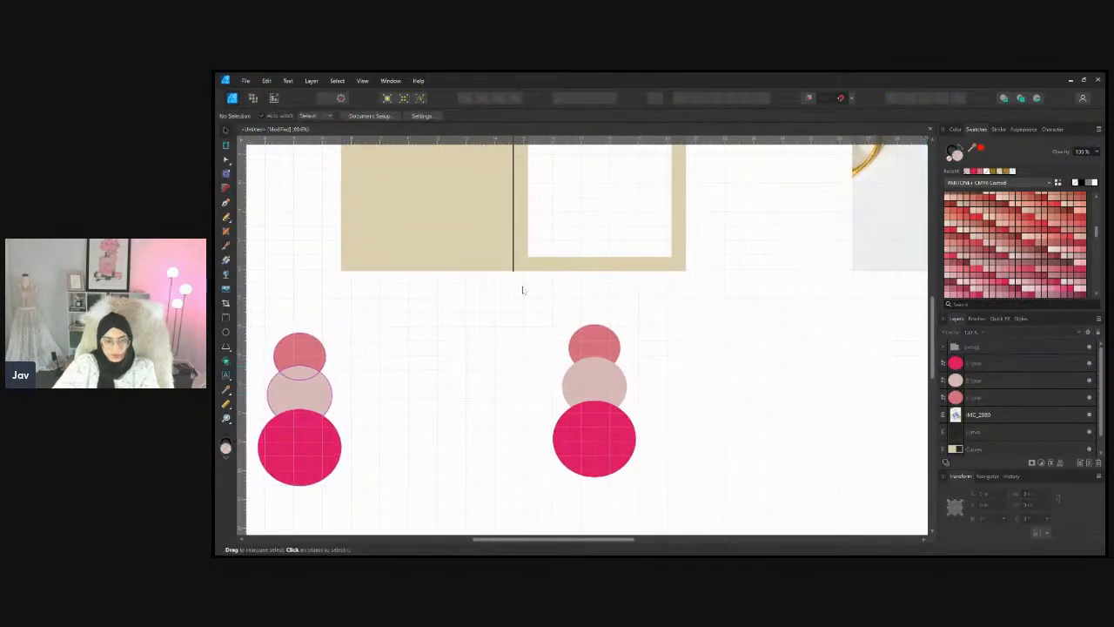
# Move the original three circles right and down, and unite them into one snowman silhouette with the Add operation
pyautogui.moveTo(522, 300); pyautogui.dragTo(708, 511)
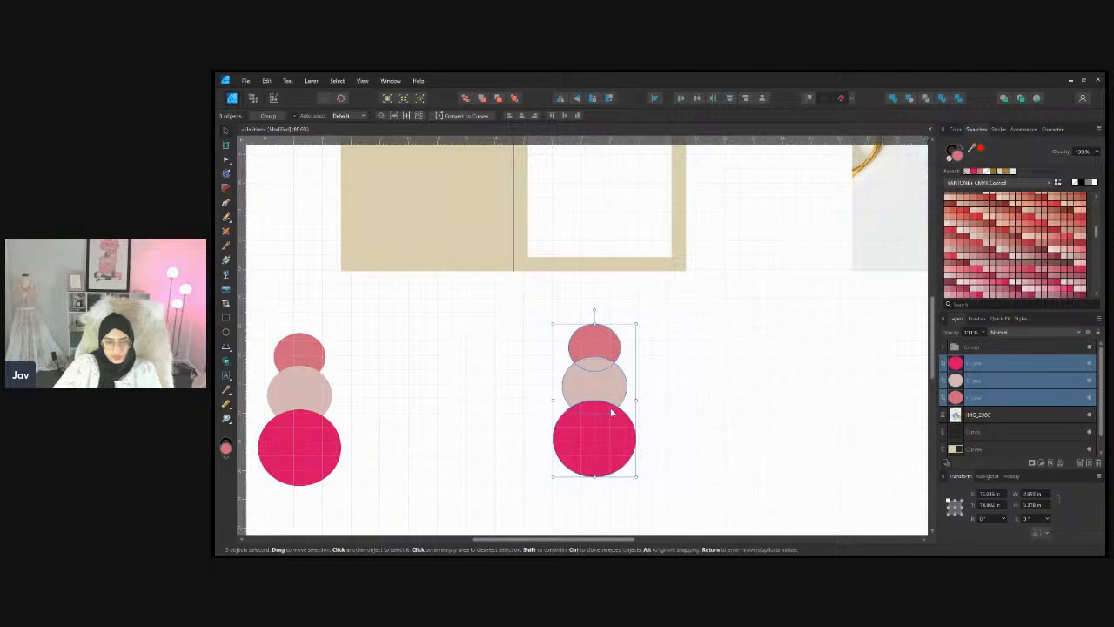
pyautogui.moveTo(612, 412); pyautogui.dragTo(704, 438)
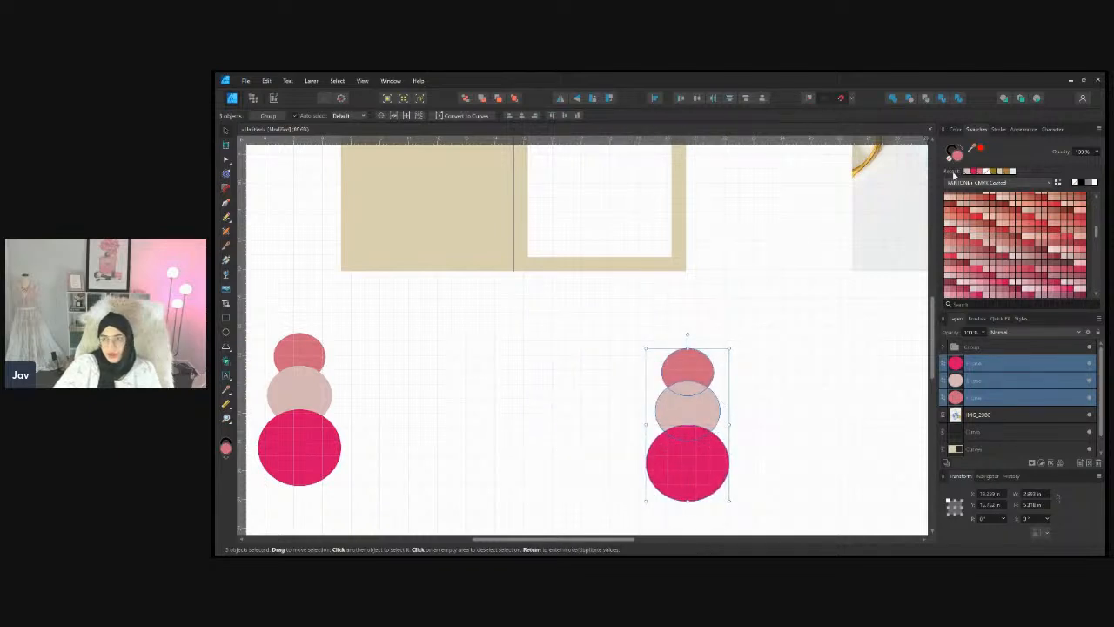
pyautogui.click(892, 98)
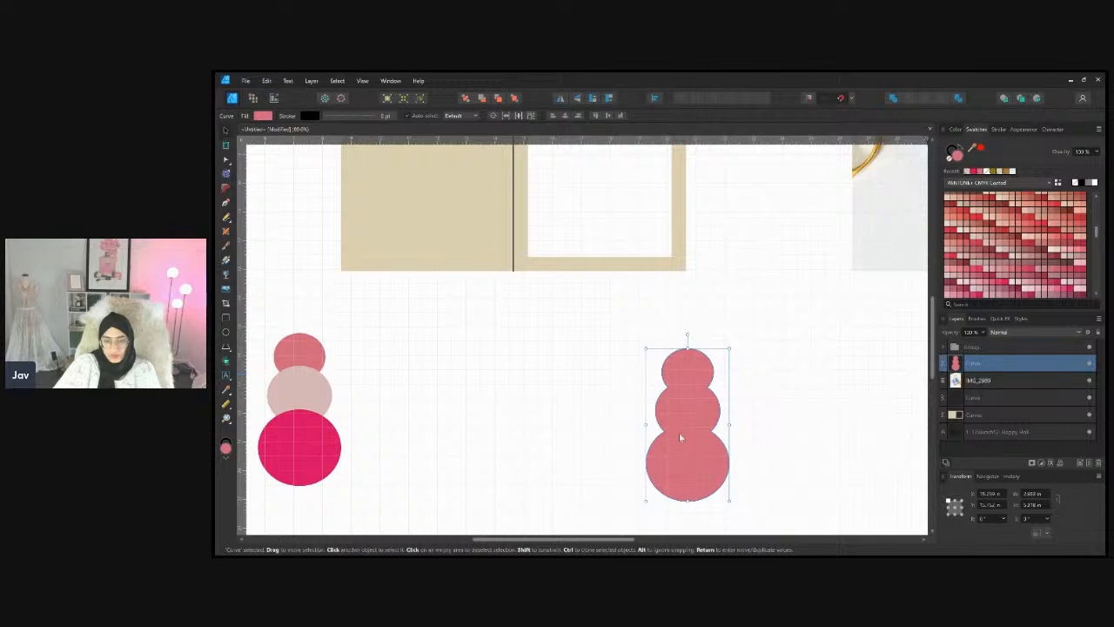
pyautogui.click(753, 447)
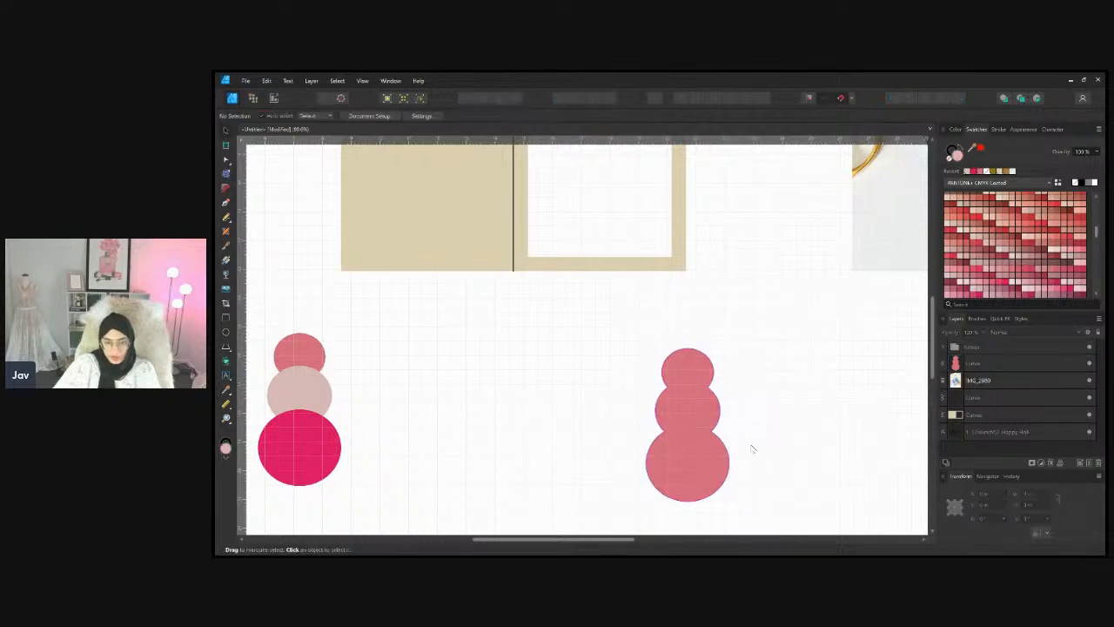
# Move the merged snowman silhouette slightly up and to the left, and deselect it
pyautogui.scroll(-3, 767, 447)
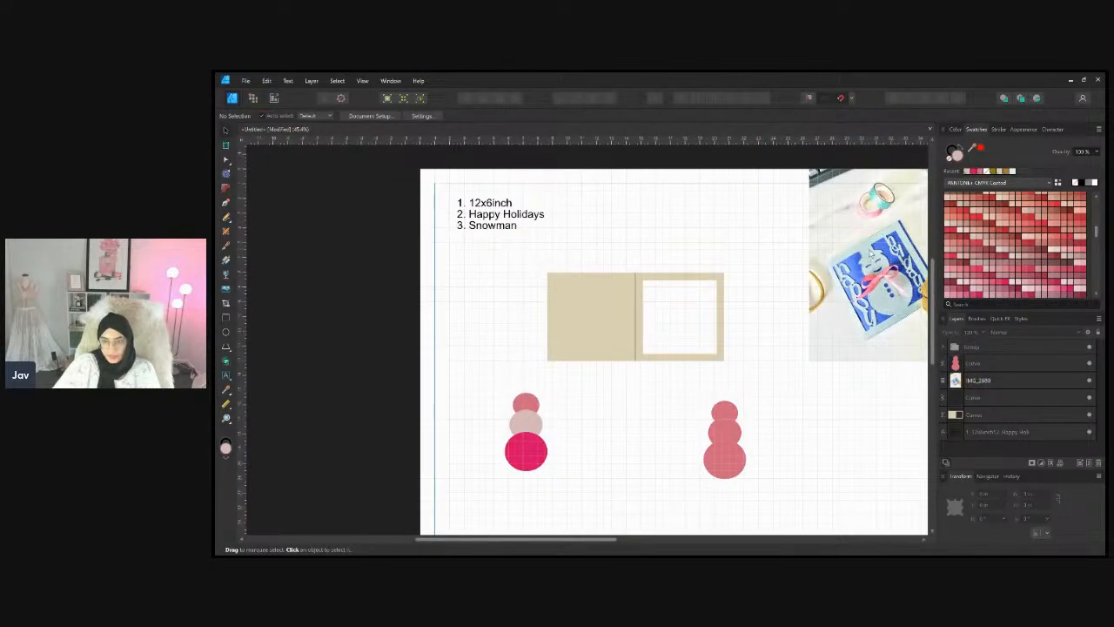
pyautogui.scroll(3, 766, 451)
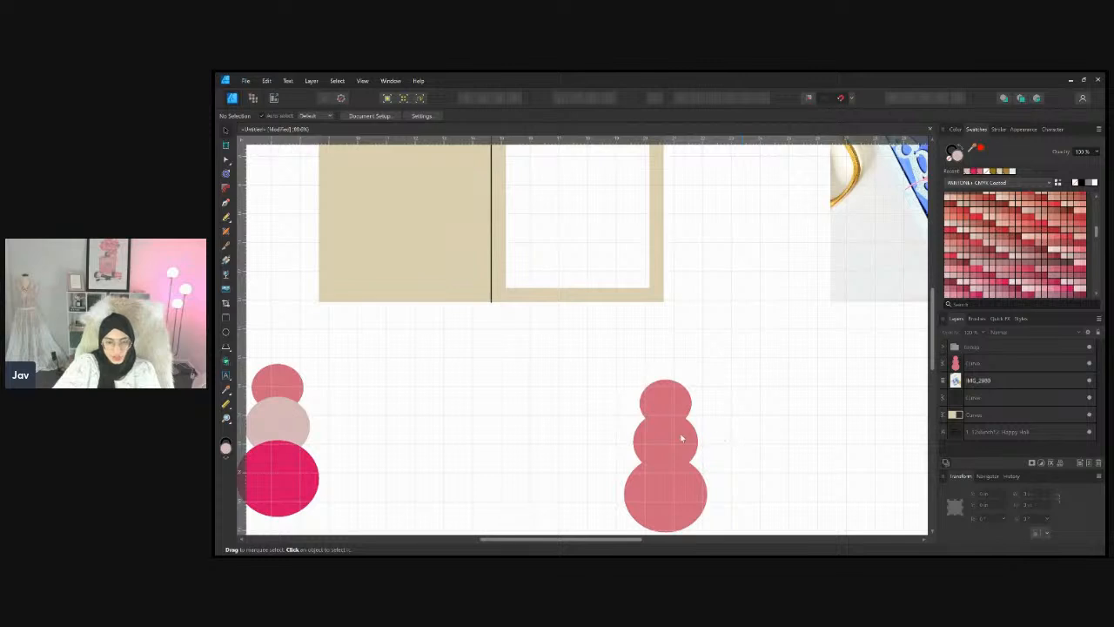
pyautogui.moveTo(681, 438); pyautogui.dragTo(667, 427)
pyautogui.click(465, 405)
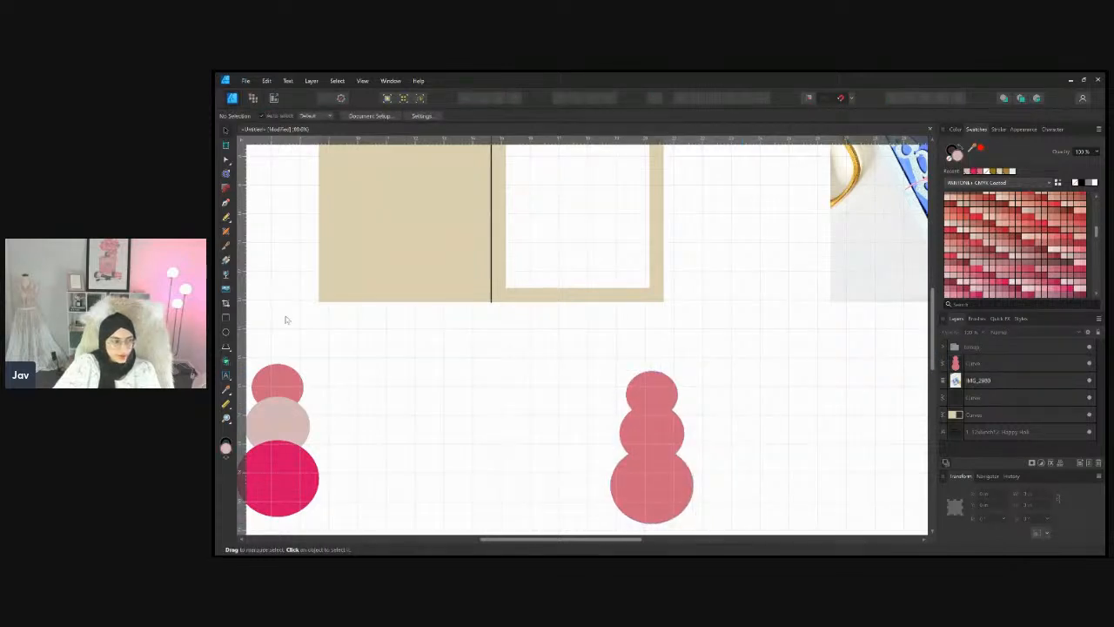
# Draw a trapezoid hat brim, enlarge it to about 1.7 by 0.4 in, and centre it on top of the merged snowman's head
pyautogui.click(226, 348)
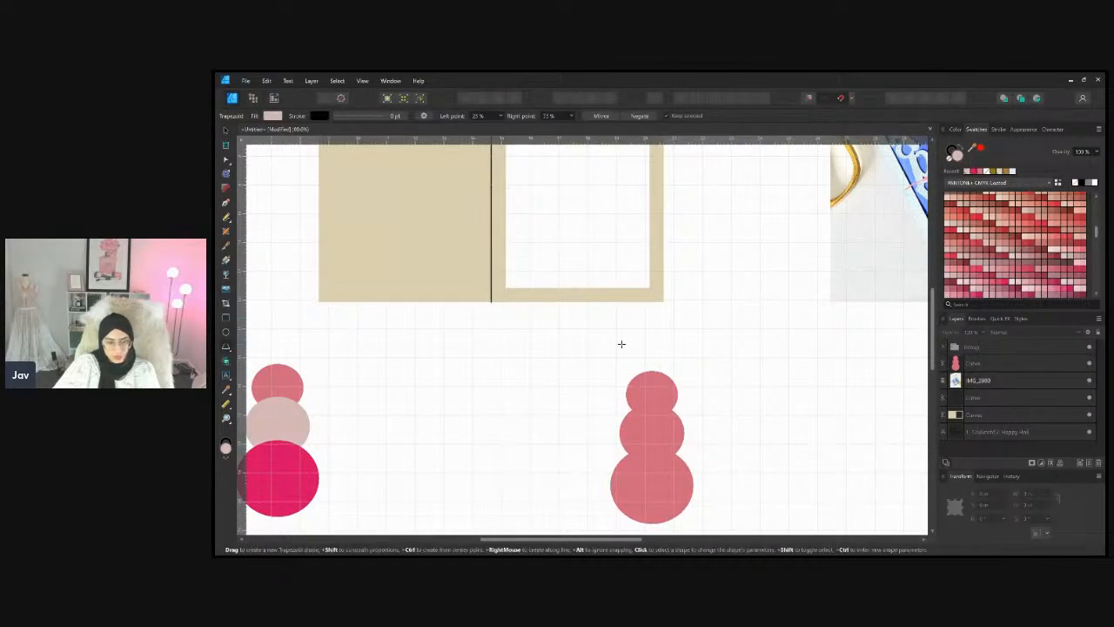
pyautogui.moveTo(636, 346); pyautogui.dragTo(668, 357)
pyautogui.scroll(5, 668, 357)
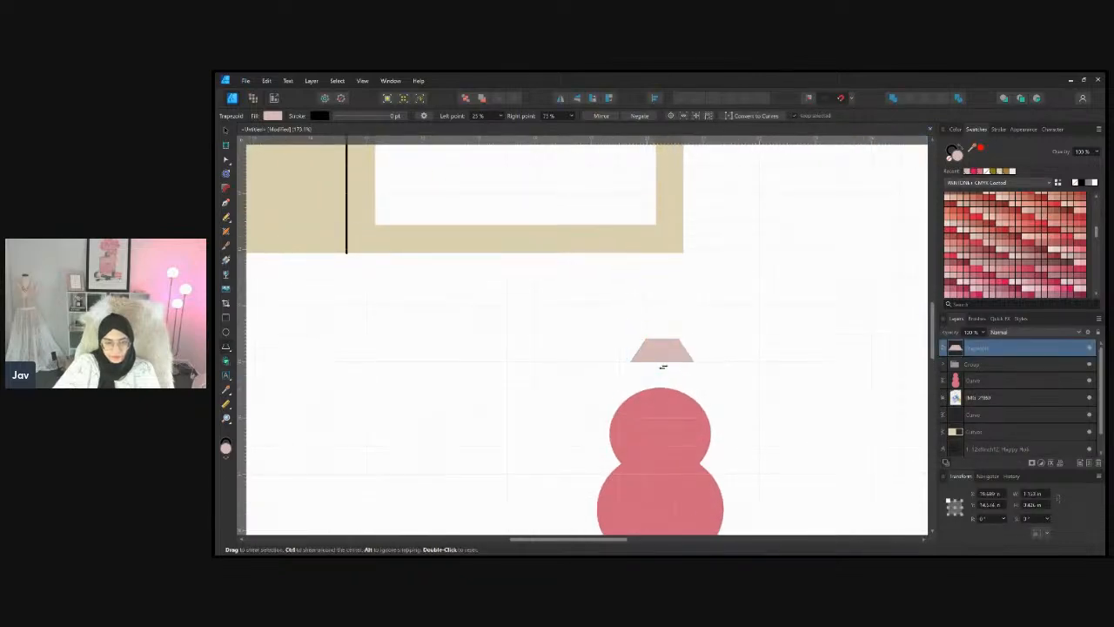
pyautogui.click(225, 132)
pyautogui.moveTo(684, 356); pyautogui.dragTo(683, 391)
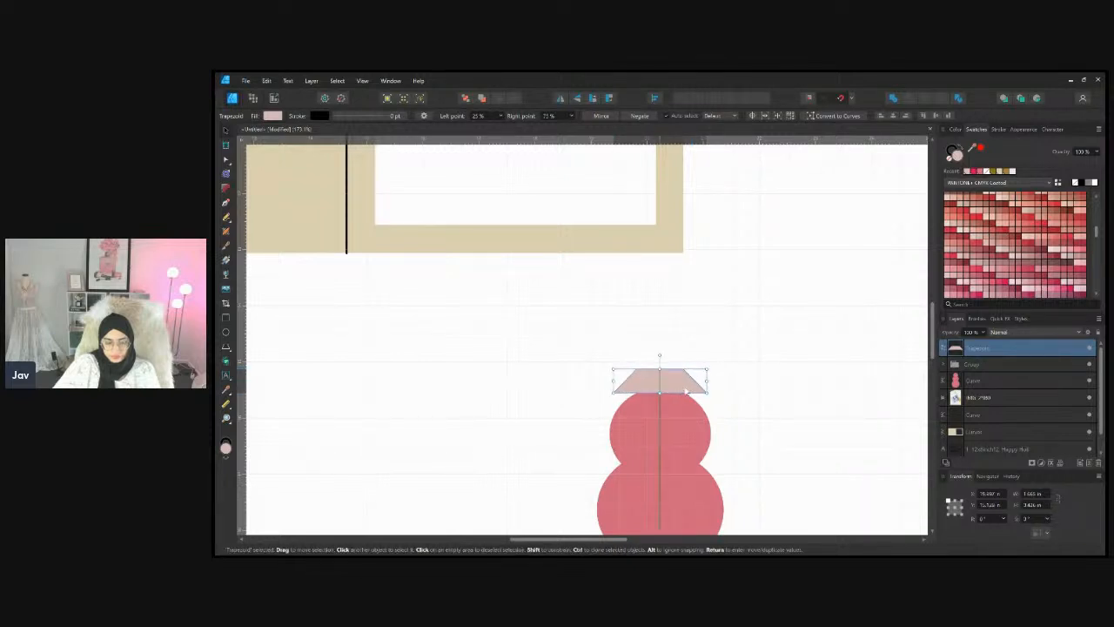
pyautogui.click(729, 418)
# Draw a rectangle about 0.9 by 0.7 in on top of the trapezoid brim as the hat's crown
pyautogui.click(226, 319)
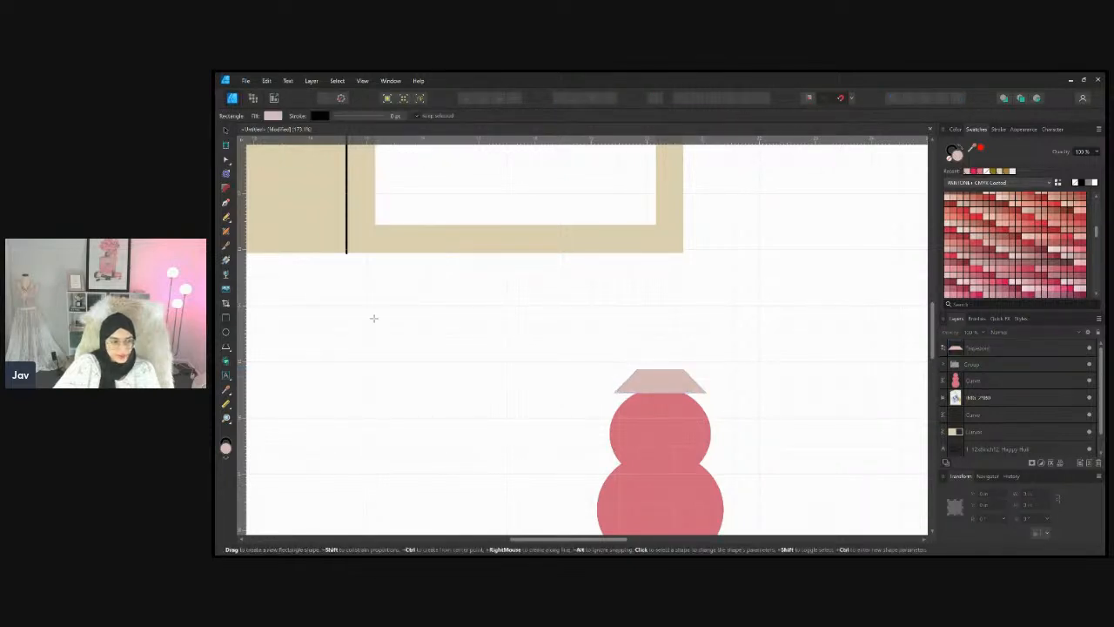
pyautogui.moveTo(635, 334); pyautogui.dragTo(682, 372)
pyautogui.scroll(6, 582, 333)
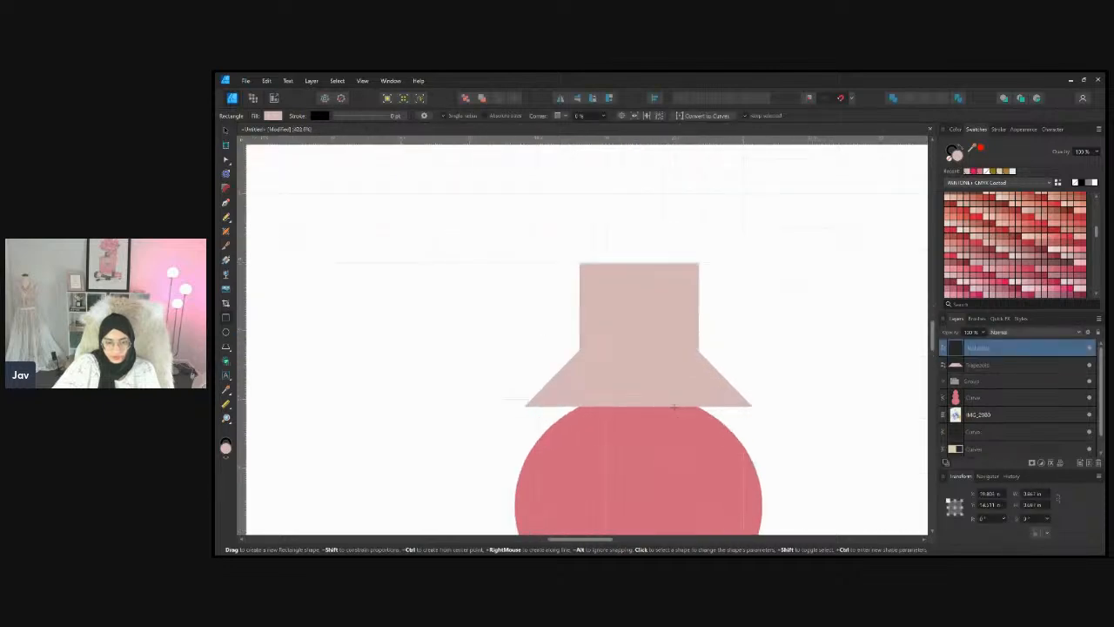
pyautogui.scroll(1, 583, 333)
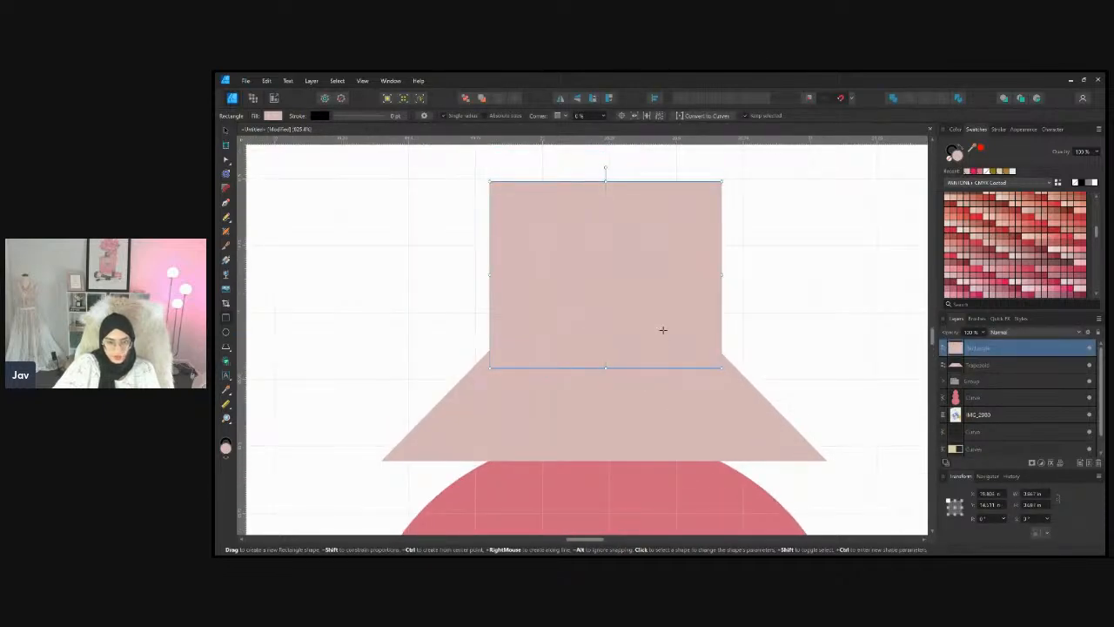
pyautogui.scroll(-2, 471, 254)
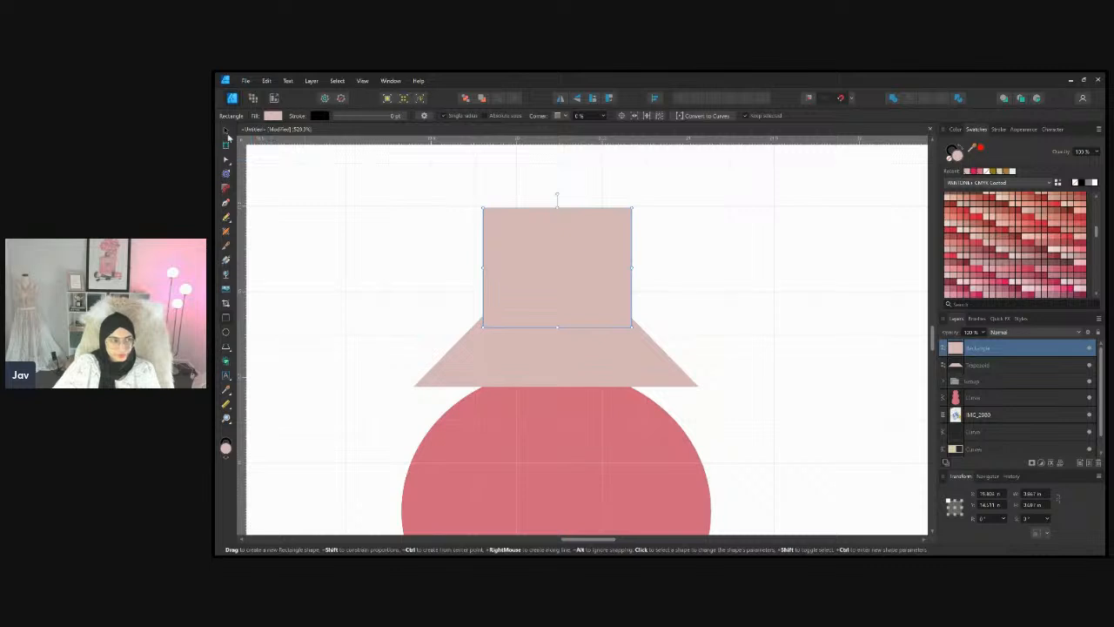
# Shorten the hat's crown to about 0.5 in high by lowering its upper edge, and deselect it
pyautogui.click(226, 130)
pyautogui.moveTo(557, 207); pyautogui.dragTo(556, 240)
pyautogui.click(731, 333)
pyautogui.scroll(-3, 730, 332)
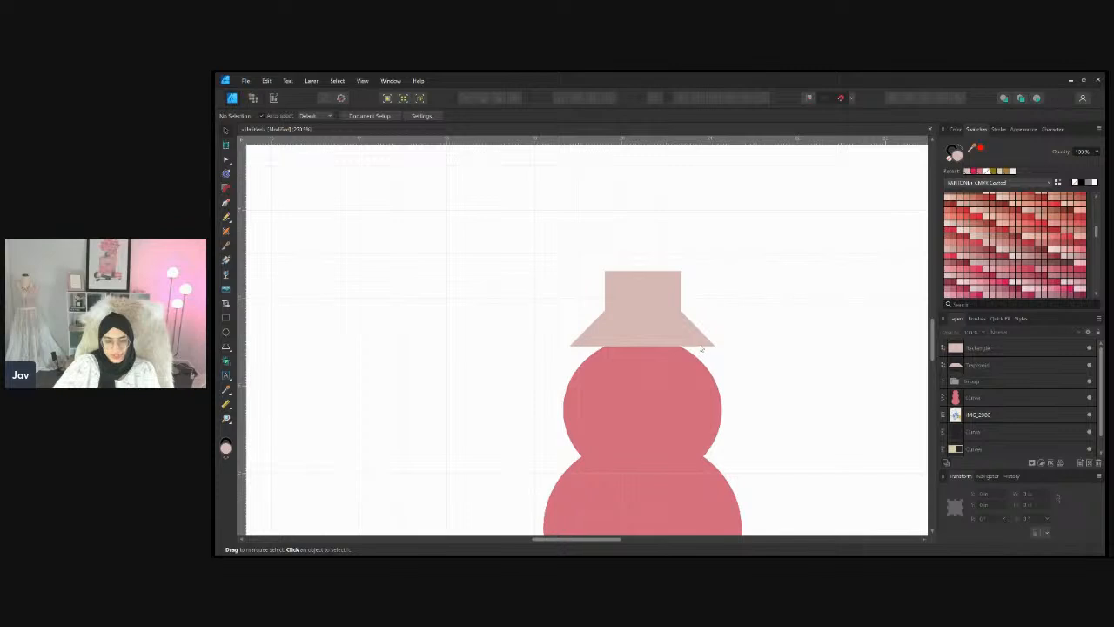
# Enlarge the trapezoid brim to about 1.9 by 0.4 in, and widen the crown on both sides to match the brim's upper edge
pyautogui.click(654, 329)
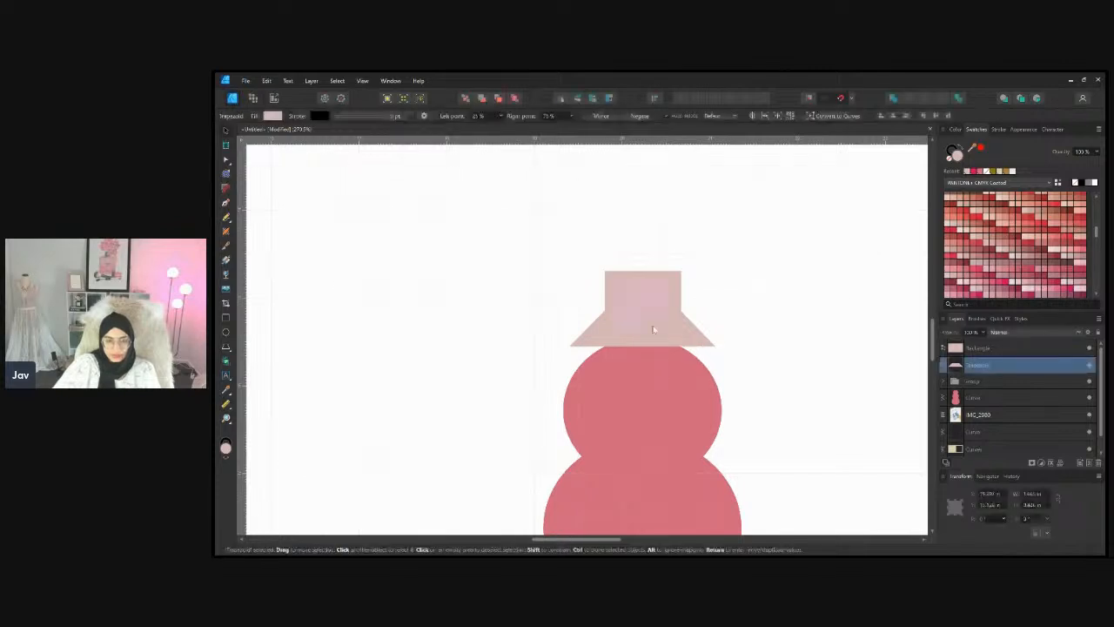
pyautogui.moveTo(714, 327); pyautogui.dragTo(683, 345)
pyautogui.click(733, 352)
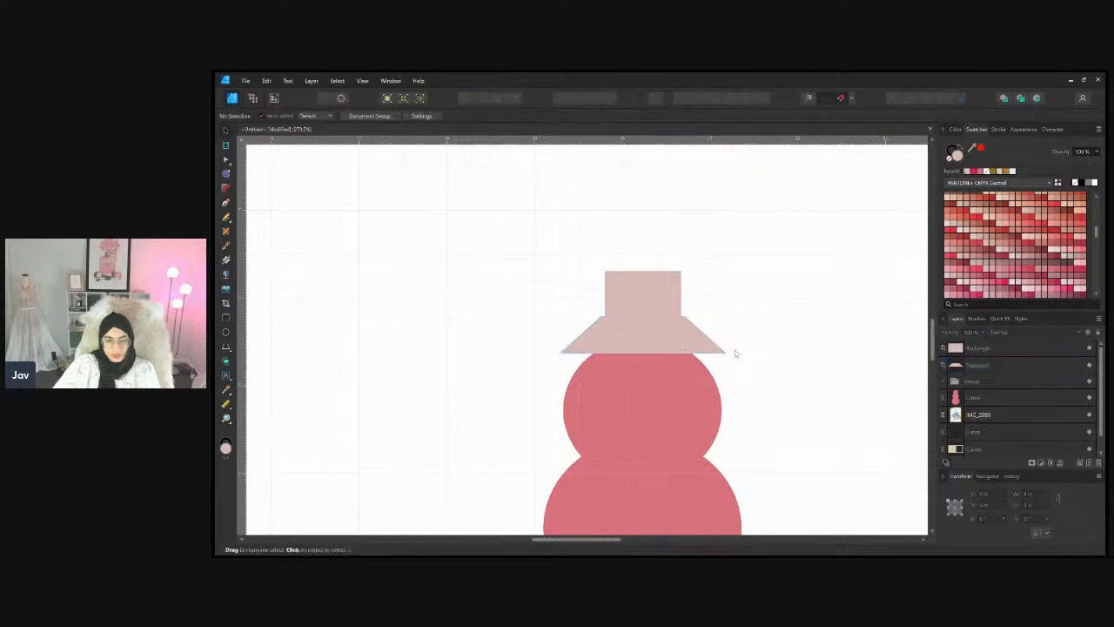
pyautogui.click(630, 276)
pyautogui.moveTo(629, 289); pyautogui.dragTo(685, 293)
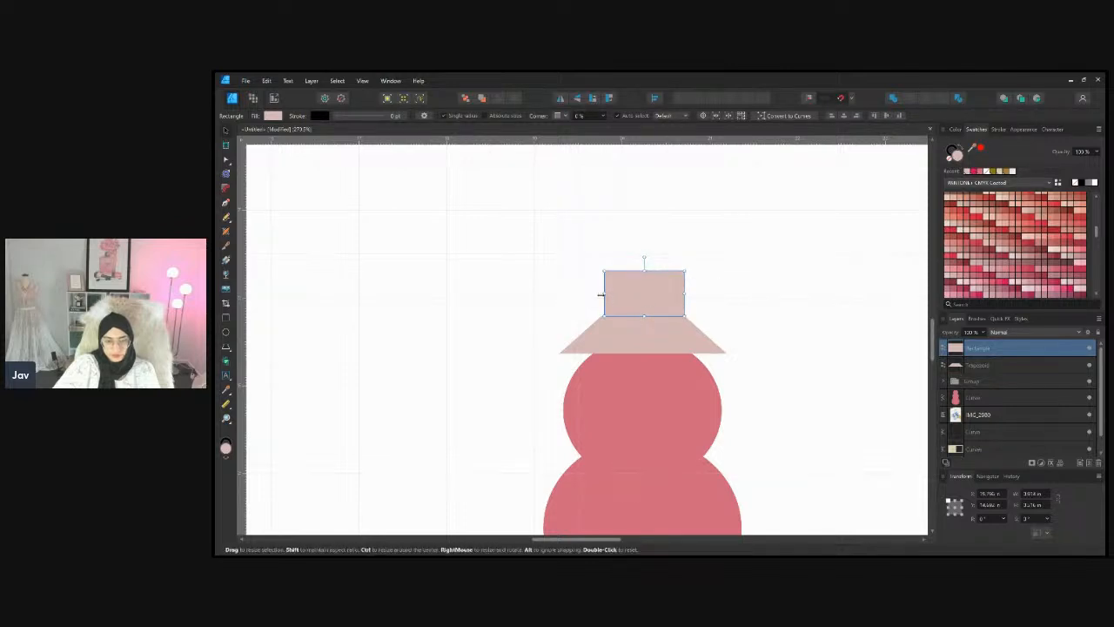
pyautogui.moveTo(603, 295); pyautogui.dragTo(643, 318)
pyautogui.click(803, 348)
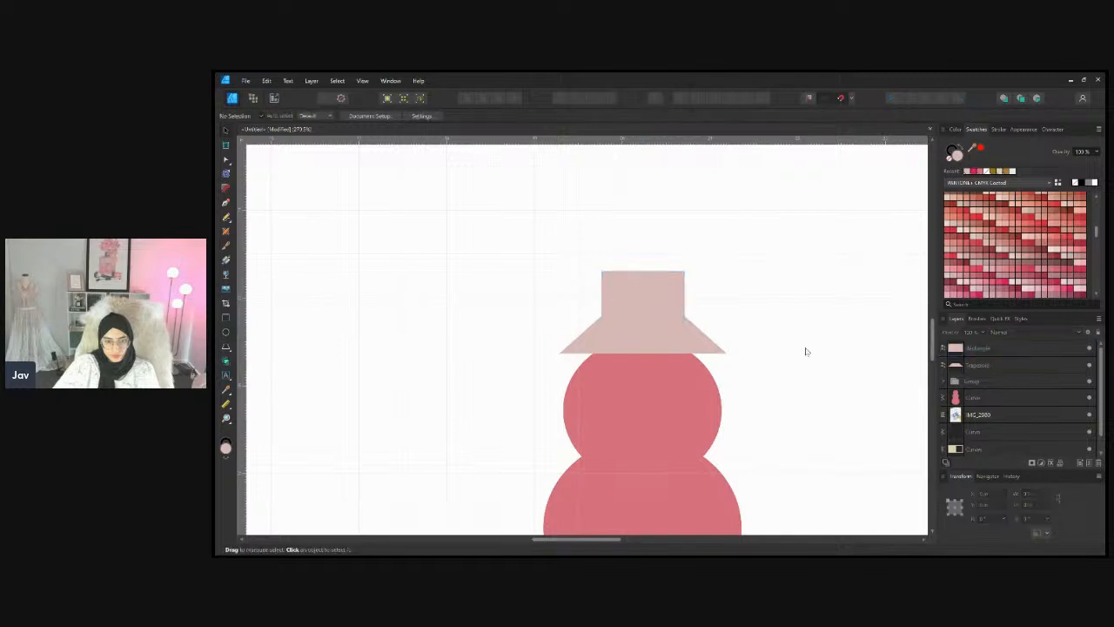
# Convert the trapezoid brim to curves and make its two lower corner nodes smooth to round the brim's ends
pyautogui.click(697, 340)
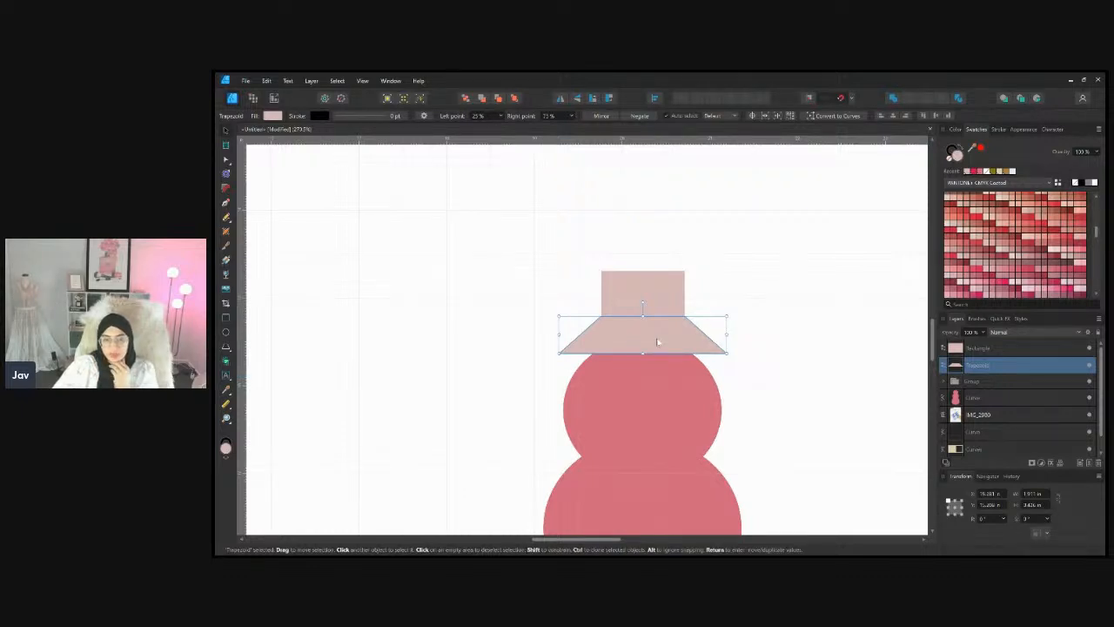
pyautogui.click(837, 116)
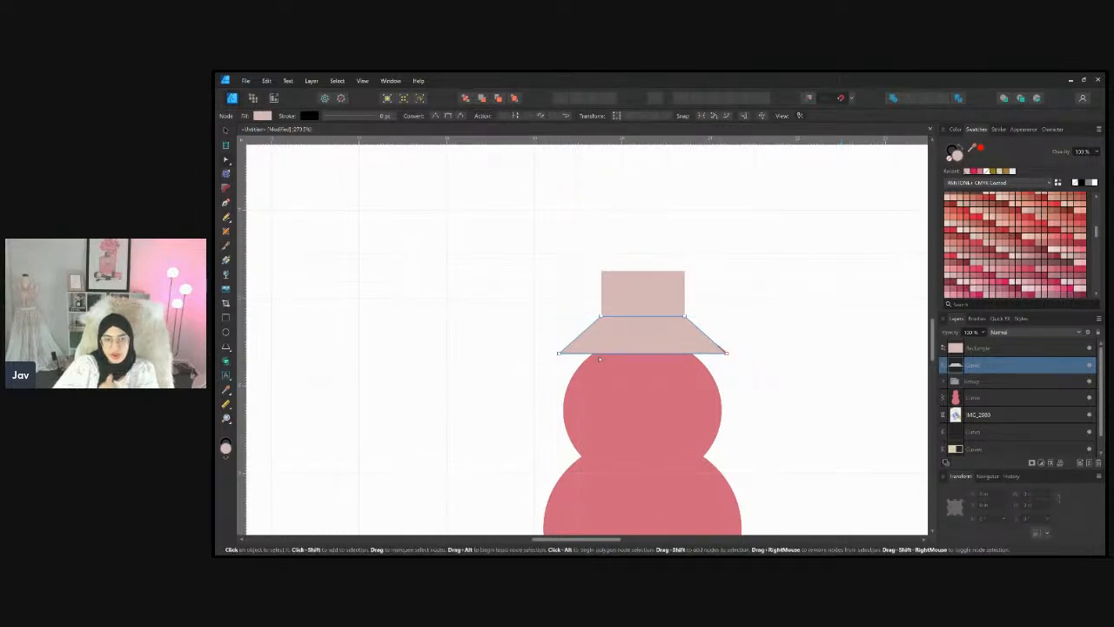
pyautogui.scroll(3, 599, 358)
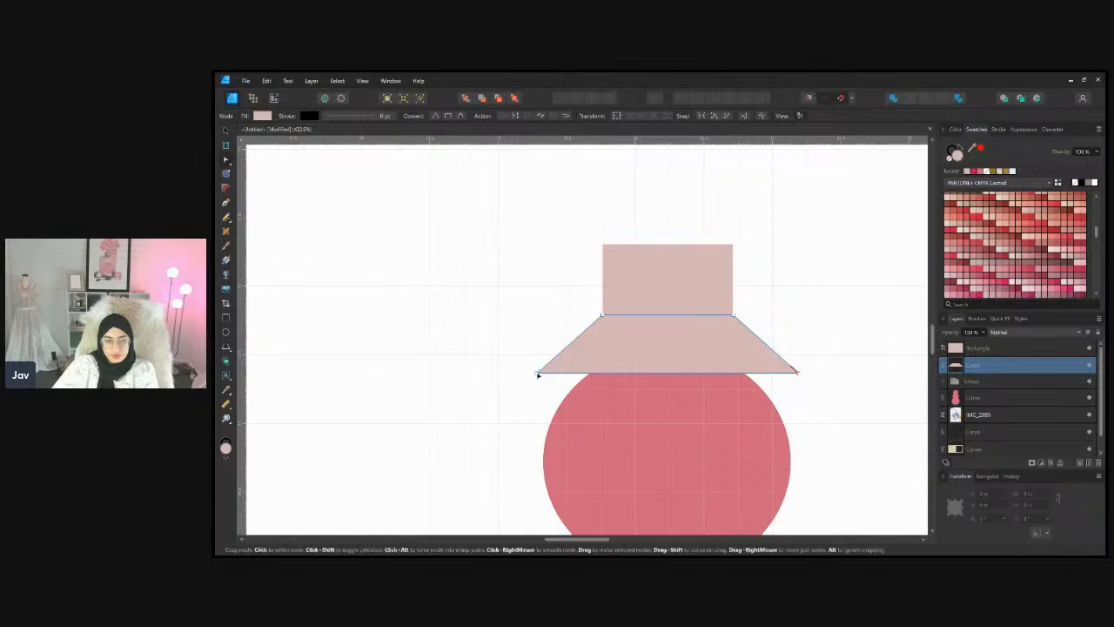
pyautogui.click(538, 375)
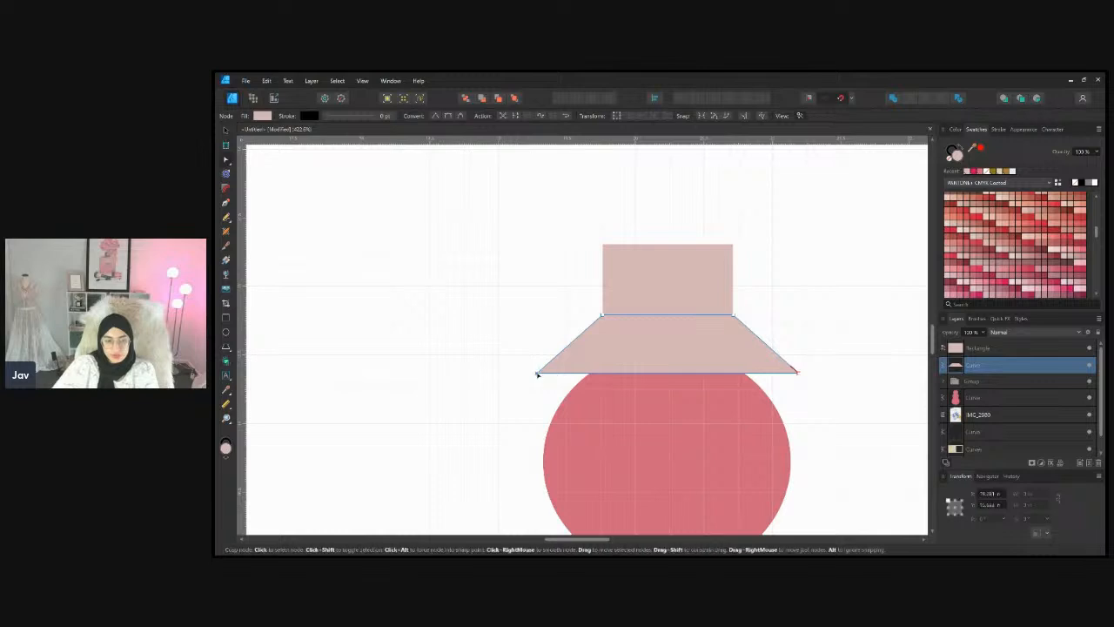
pyautogui.click(448, 116)
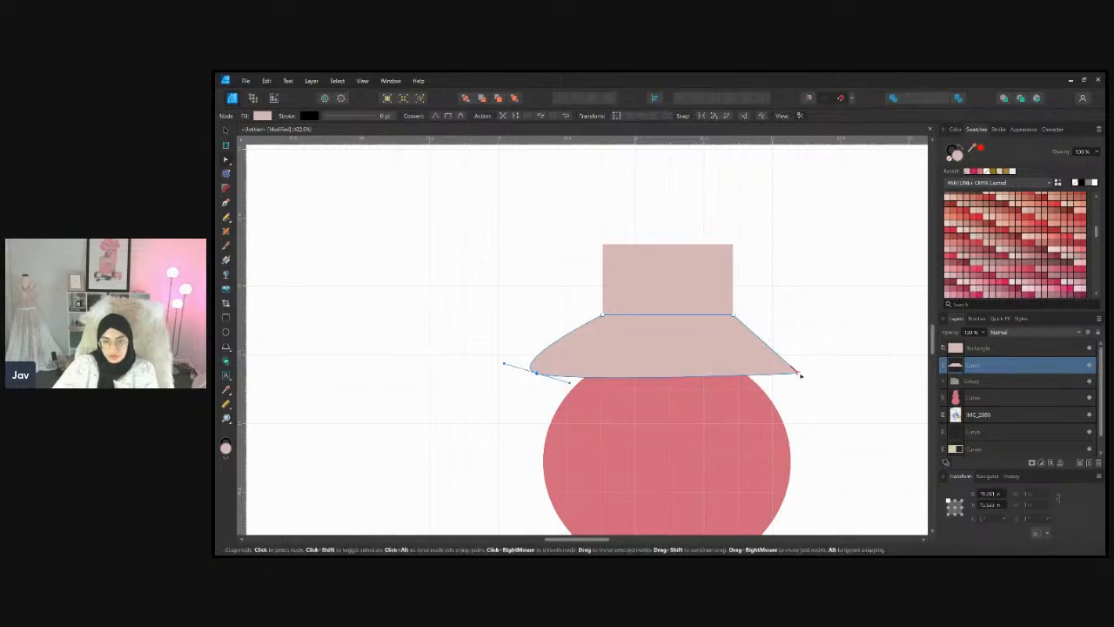
pyautogui.click(450, 118)
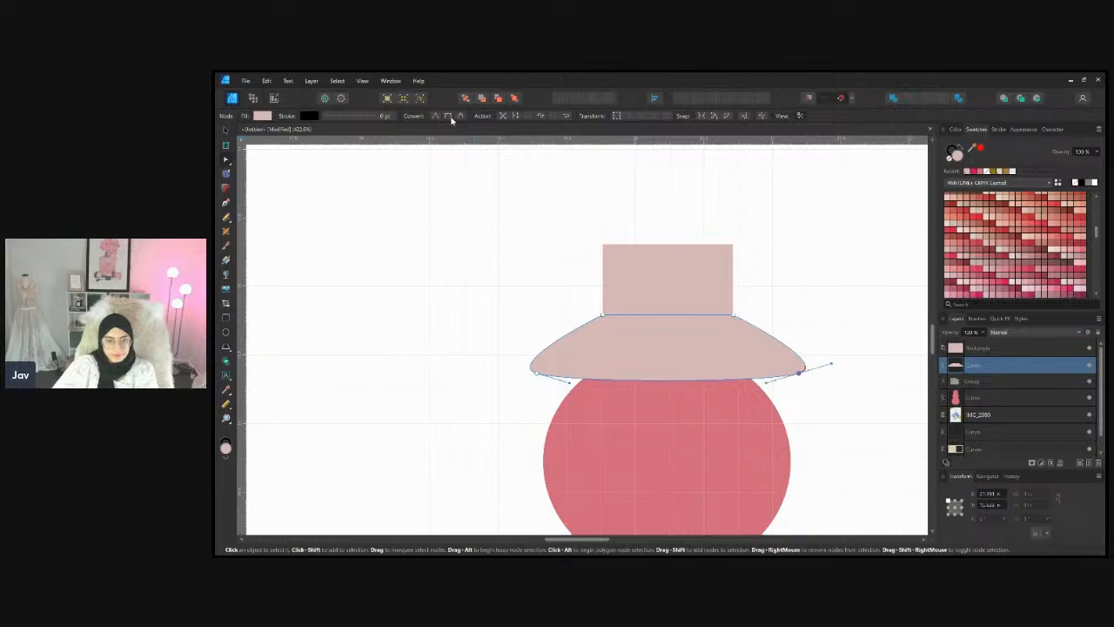
pyautogui.scroll(-2, 806, 390)
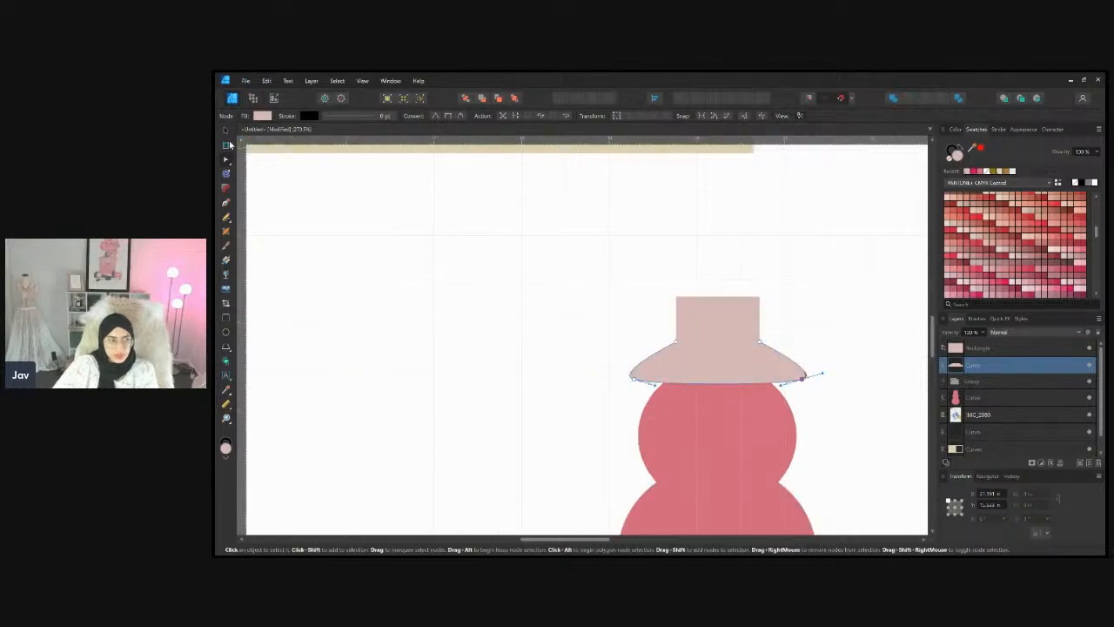
pyautogui.click(226, 130)
pyautogui.click(534, 274)
# Duplicate the snowman silhouette together with its hat parts, placing the copy beside the original three coloured circles
pyautogui.scroll(-2, 677, 313)
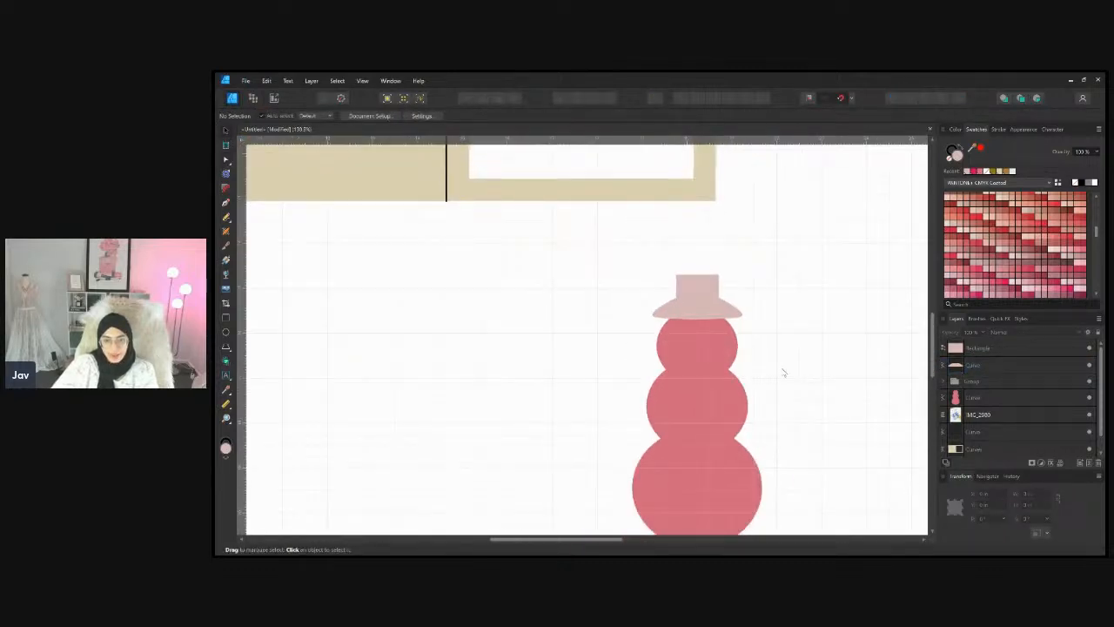
pyautogui.scroll(-1, 786, 373)
pyautogui.scroll(1, 784, 390)
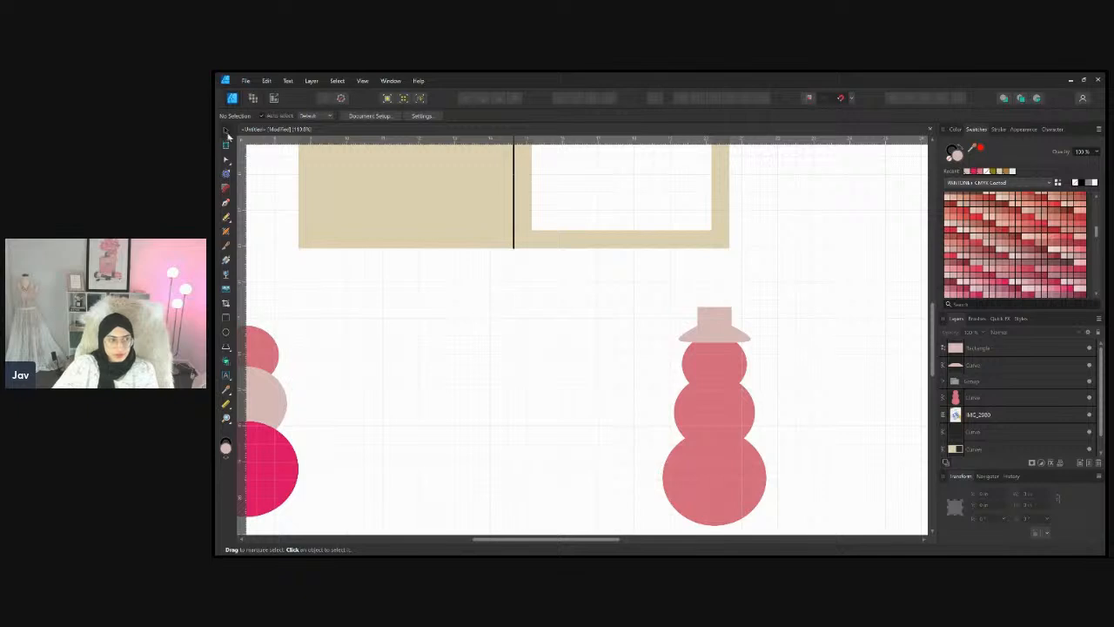
pyautogui.moveTo(619, 284); pyautogui.dragTo(800, 539)
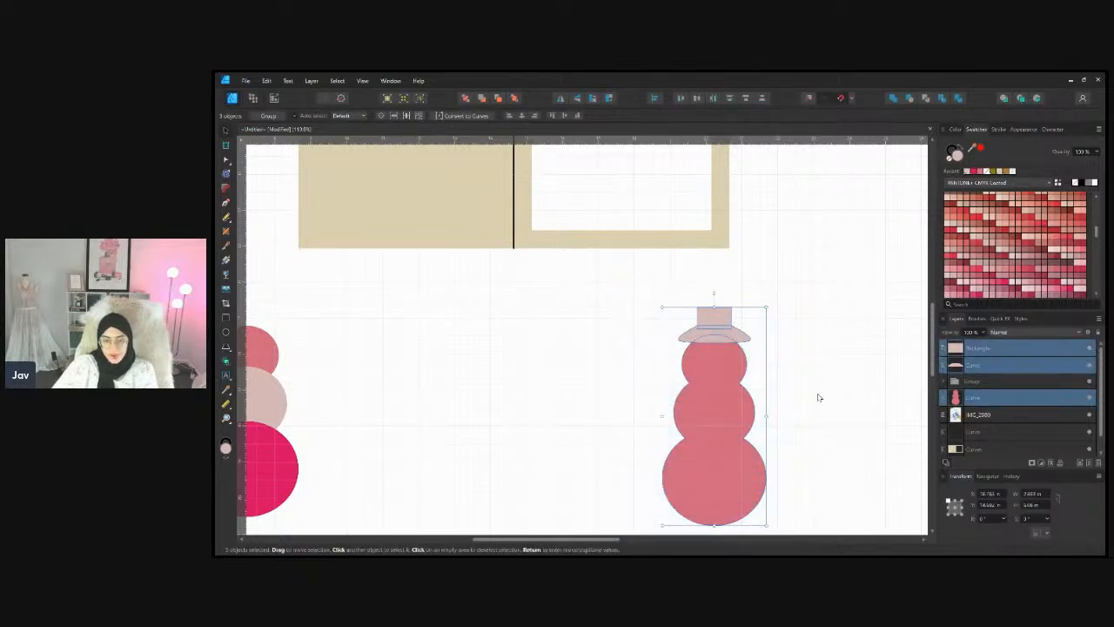
pyautogui.scroll(-1, 815, 393)
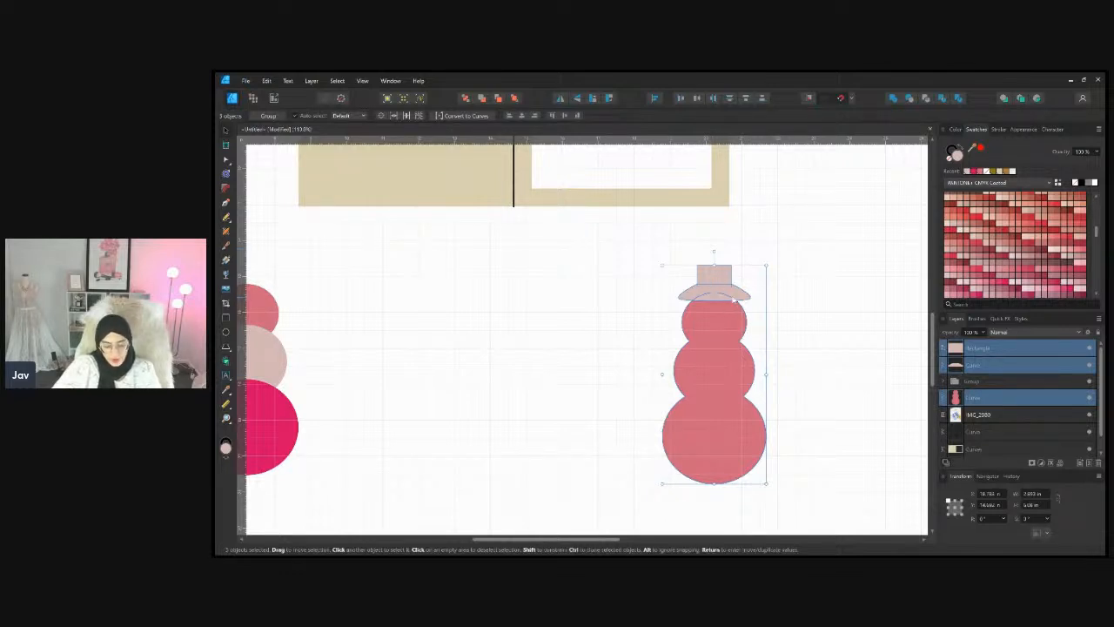
pyautogui.moveTo(736, 296)
pyautogui.mouseDown()
pyautogui.moveTo(731, 318)
pyautogui.moveTo(382, 334)
pyautogui.moveTo(369, 322)
pyautogui.mouseUp()
# Unite the original snowman body, brim and crown with the Add operation, and move the merged shape up and left towards the card
pyautogui.moveTo(615, 248); pyautogui.dragTo(842, 464)
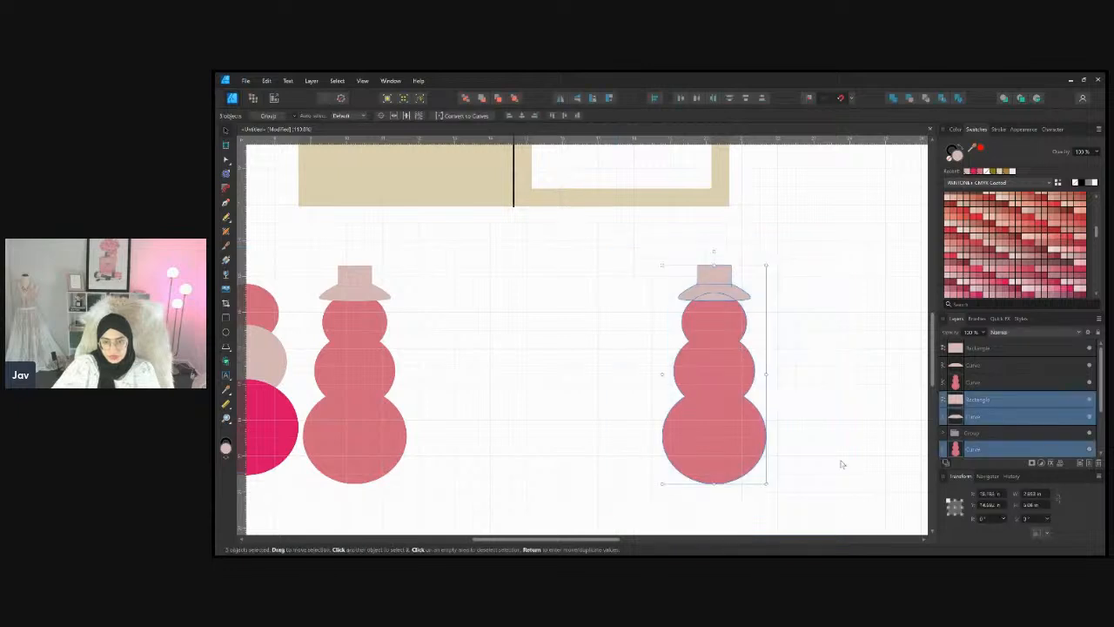
pyautogui.click(892, 100)
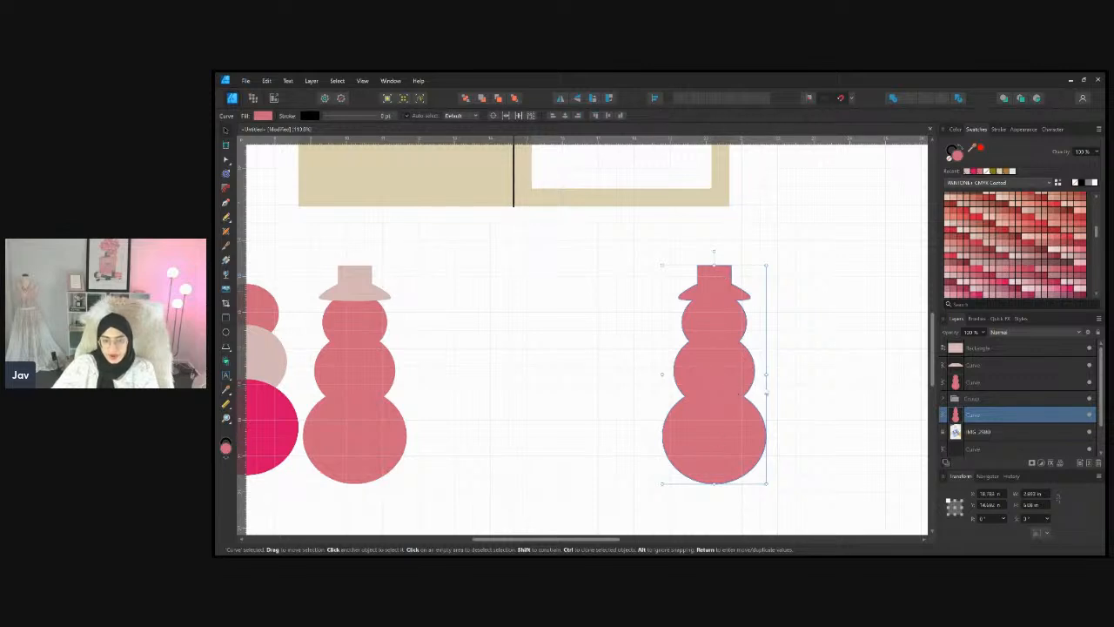
pyautogui.scroll(2, 788, 400)
pyautogui.moveTo(762, 431); pyautogui.dragTo(739, 396)
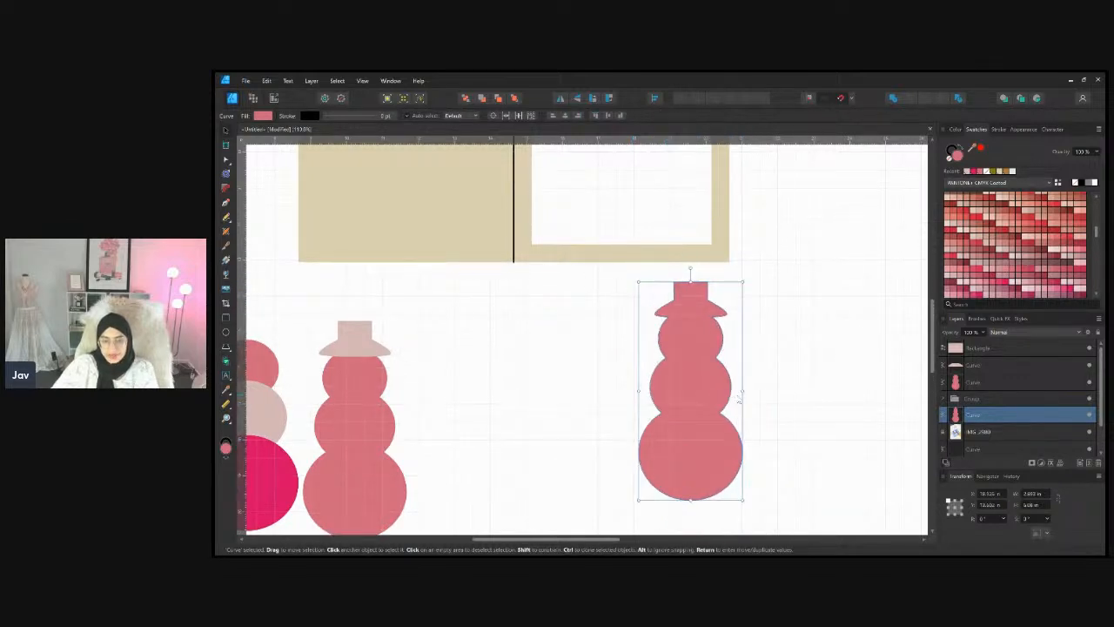
# Draw a crescent about 0.6 by 0.7 in with the Crescent tool over the lower part of the merged snowman's face
pyautogui.scroll(-4, 739, 397)
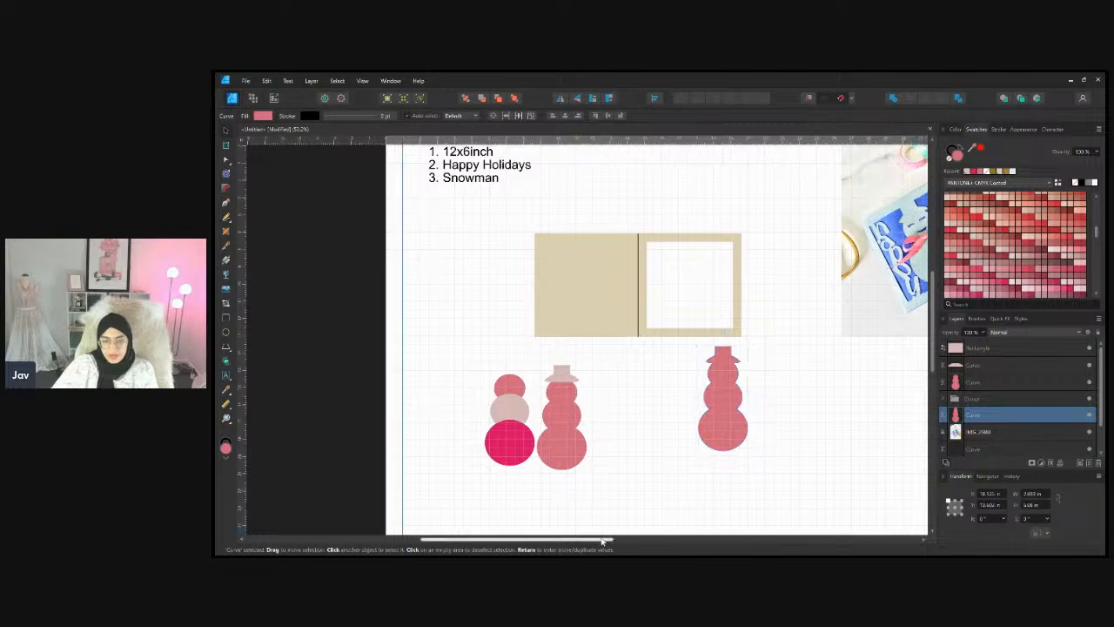
pyautogui.moveTo(601, 541); pyautogui.dragTo(620, 541)
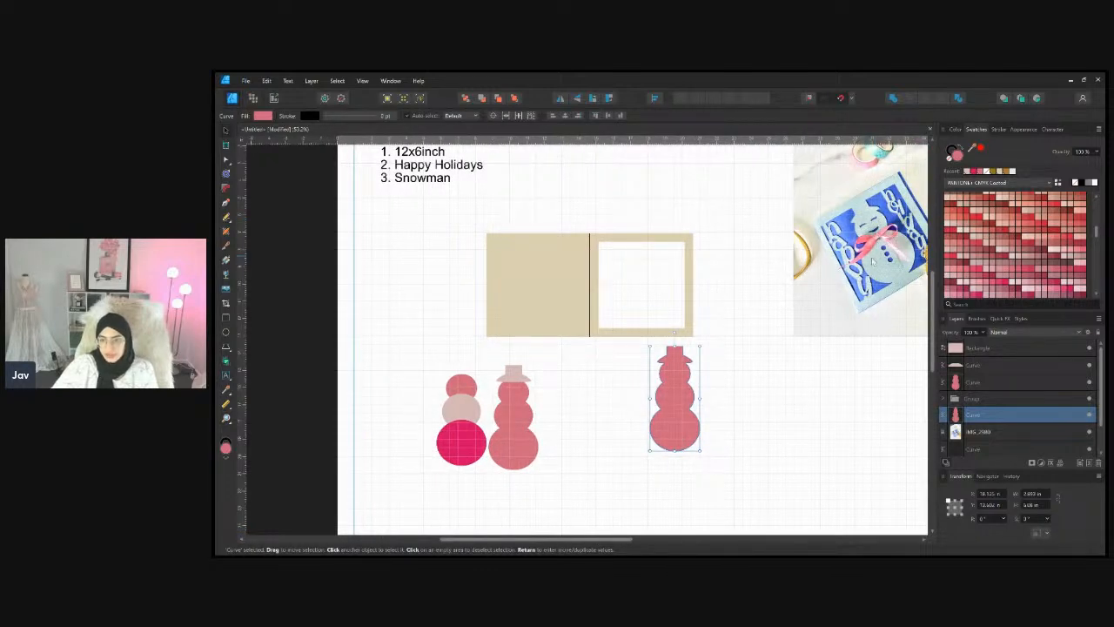
pyautogui.scroll(3, 721, 398)
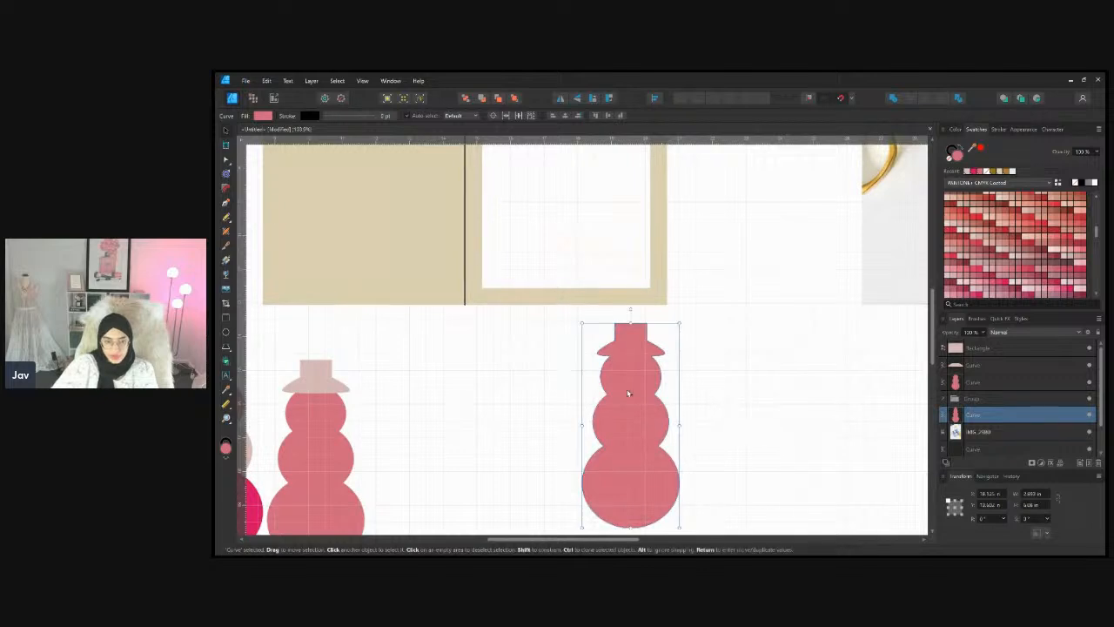
pyautogui.scroll(4, 626, 392)
pyautogui.click(790, 343)
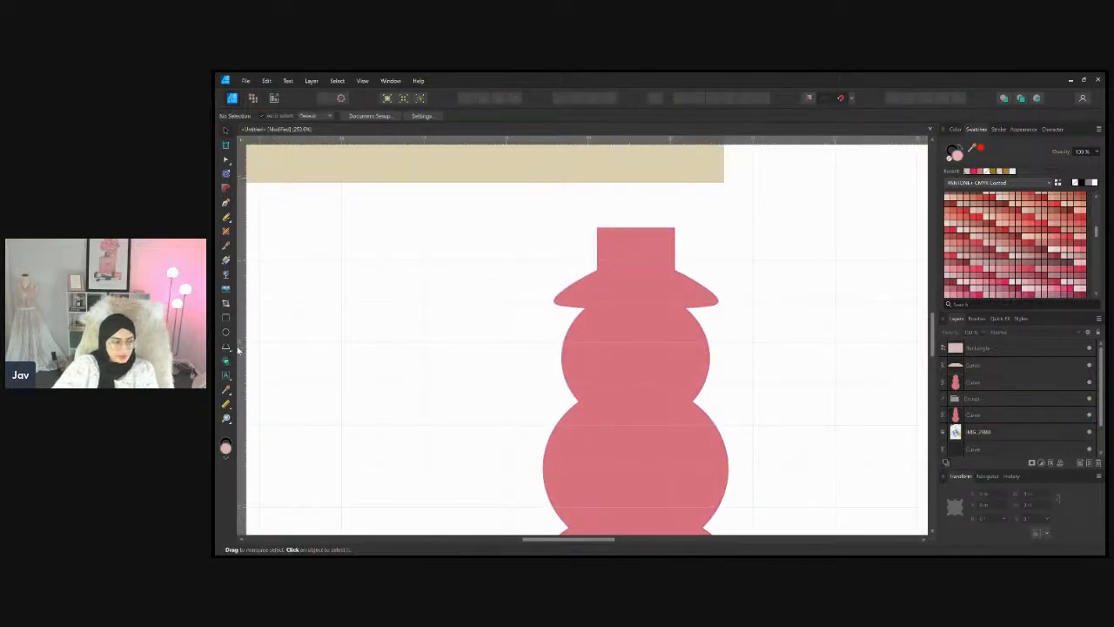
pyautogui.click(280, 250)
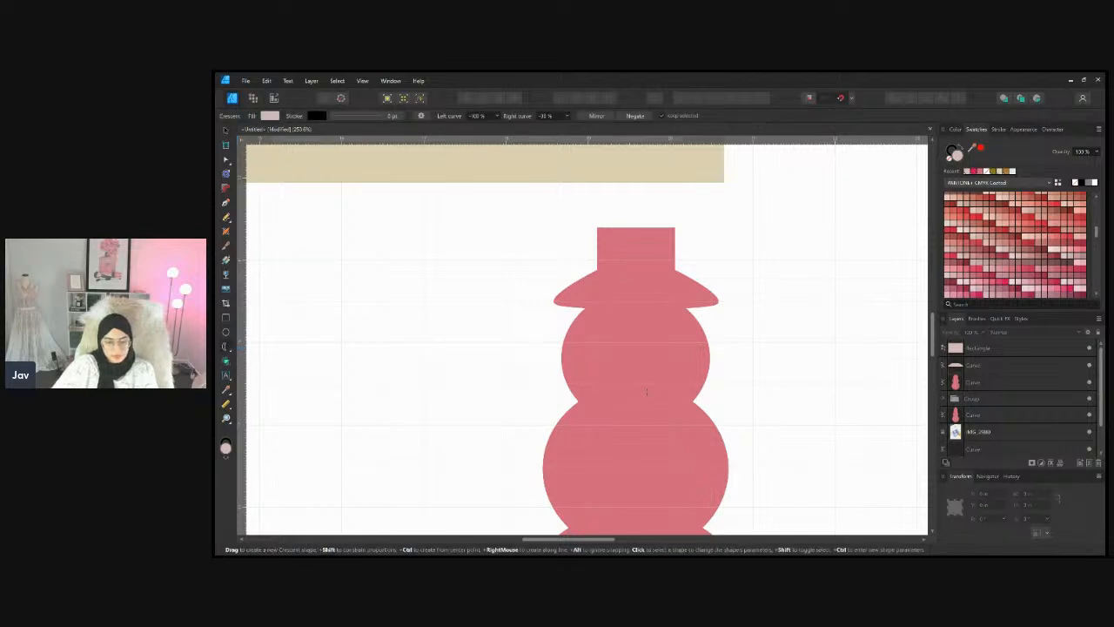
pyautogui.scroll(2, 645, 392)
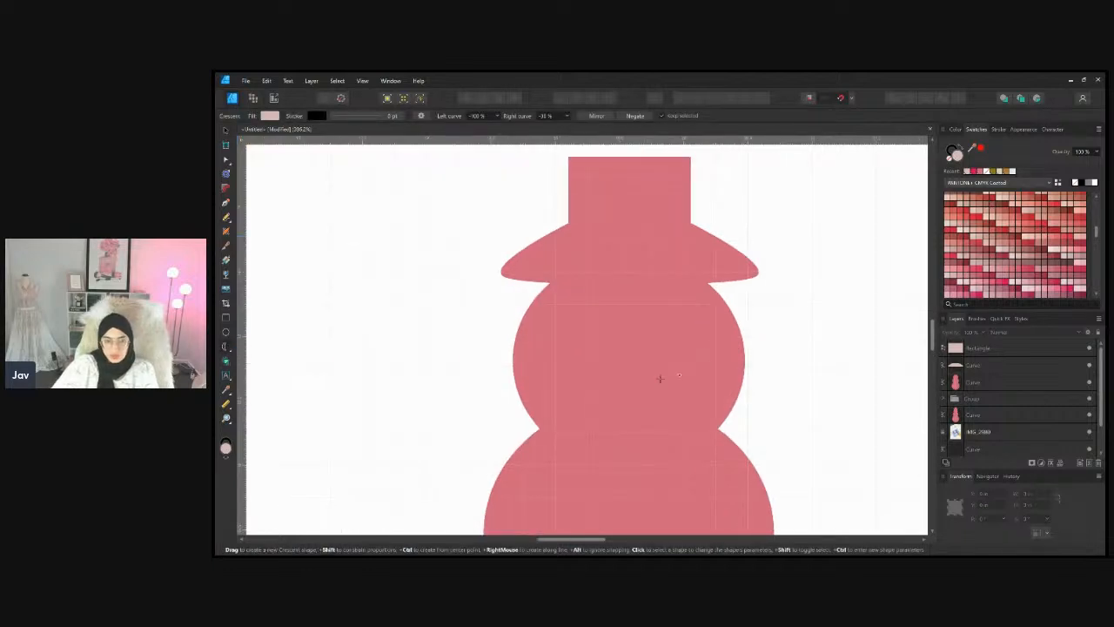
pyautogui.moveTo(591, 382); pyautogui.dragTo(666, 472)
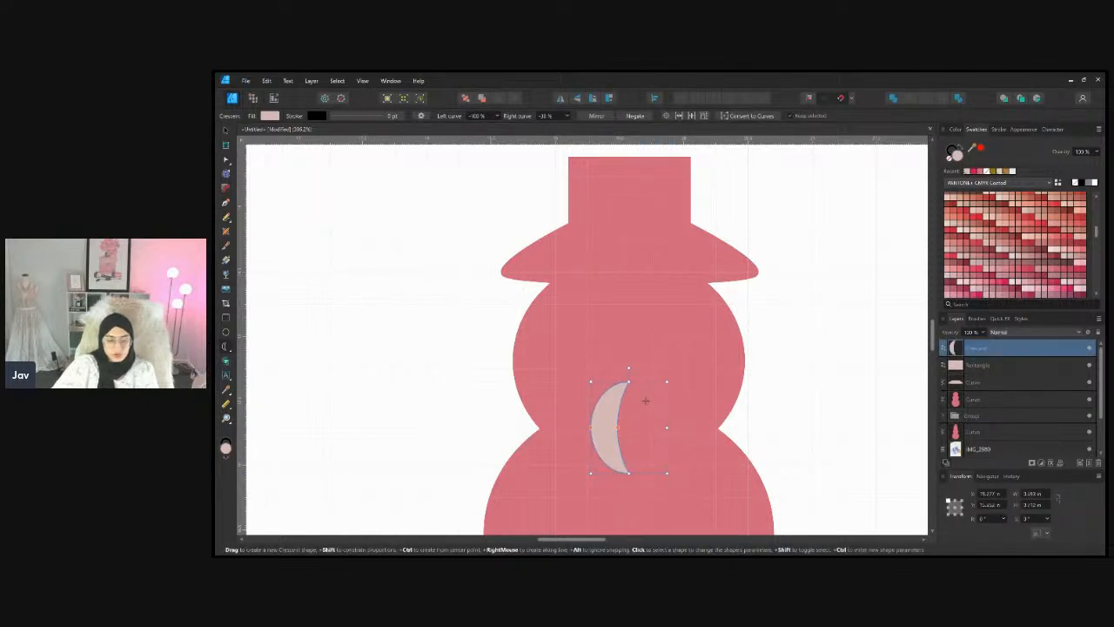
# Rotate the crescent 90° so it forms a smile, and move it up onto the snowman's lower face
pyautogui.click(592, 99)
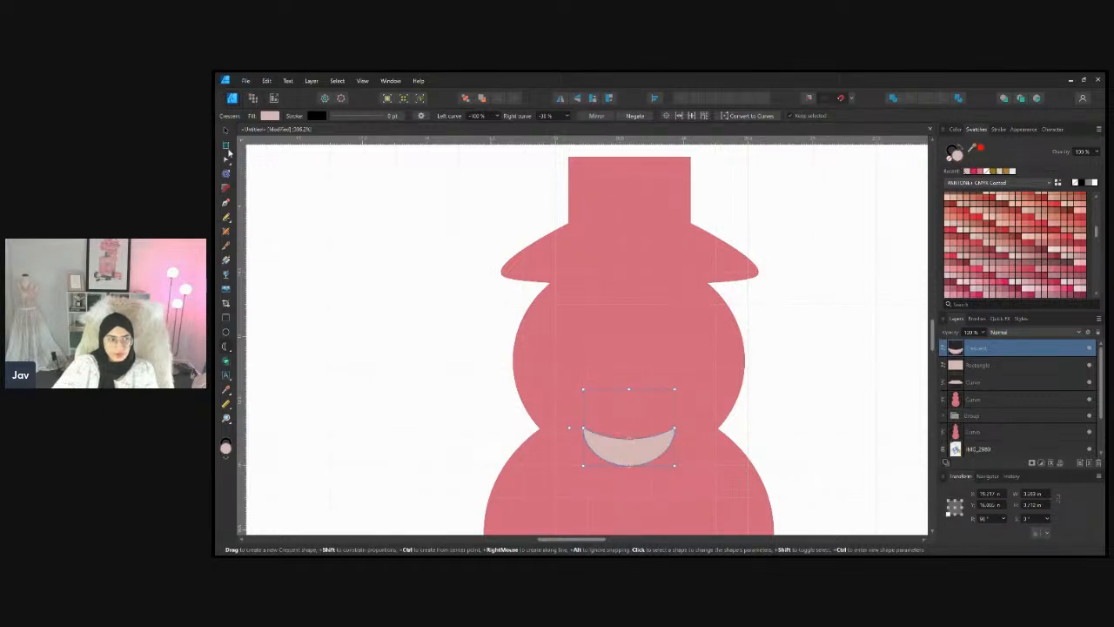
pyautogui.click(225, 129)
pyautogui.moveTo(631, 447); pyautogui.dragTo(632, 390)
pyautogui.click(828, 423)
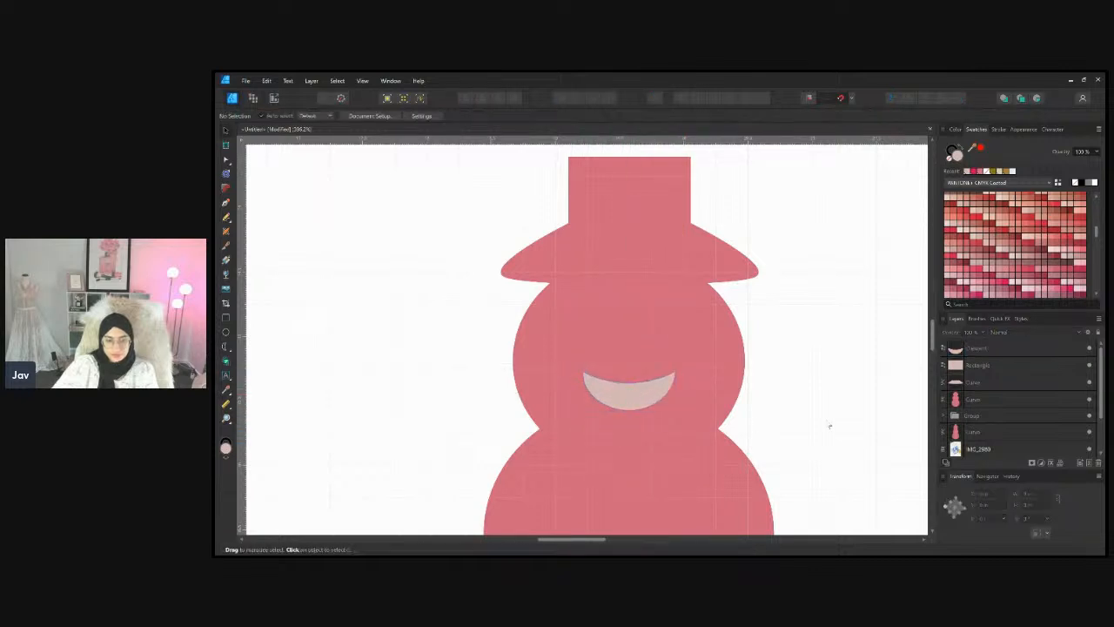
# Draw a small crescent about 0.25 in across on the right side of the face, and rotate it 90° into an arched eye
pyautogui.click(225, 346)
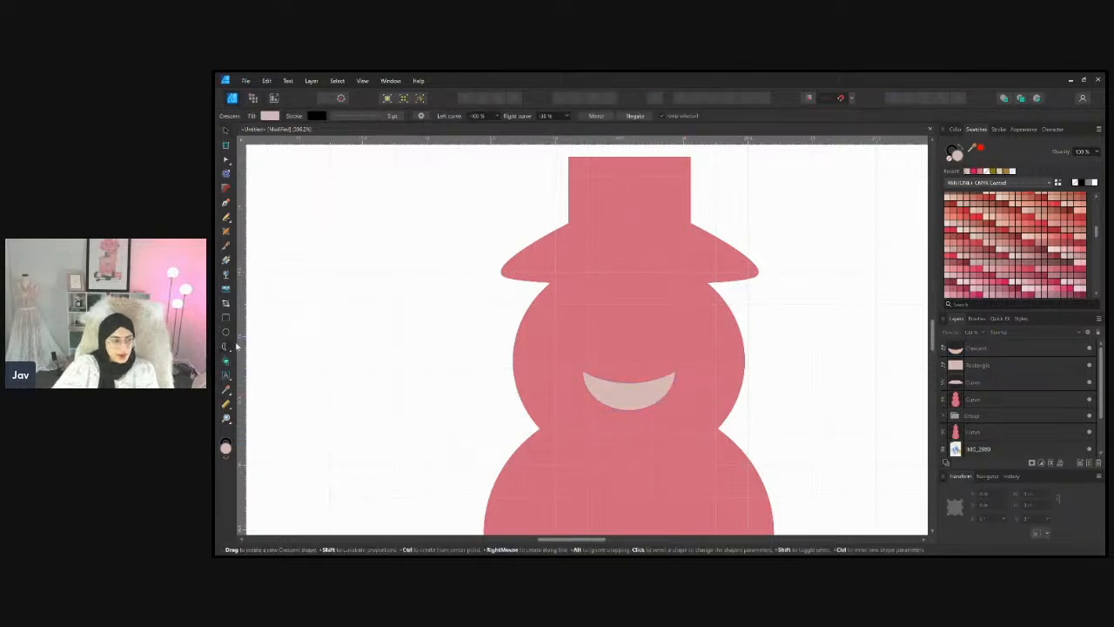
pyautogui.moveTo(689, 325); pyautogui.dragTo(721, 353)
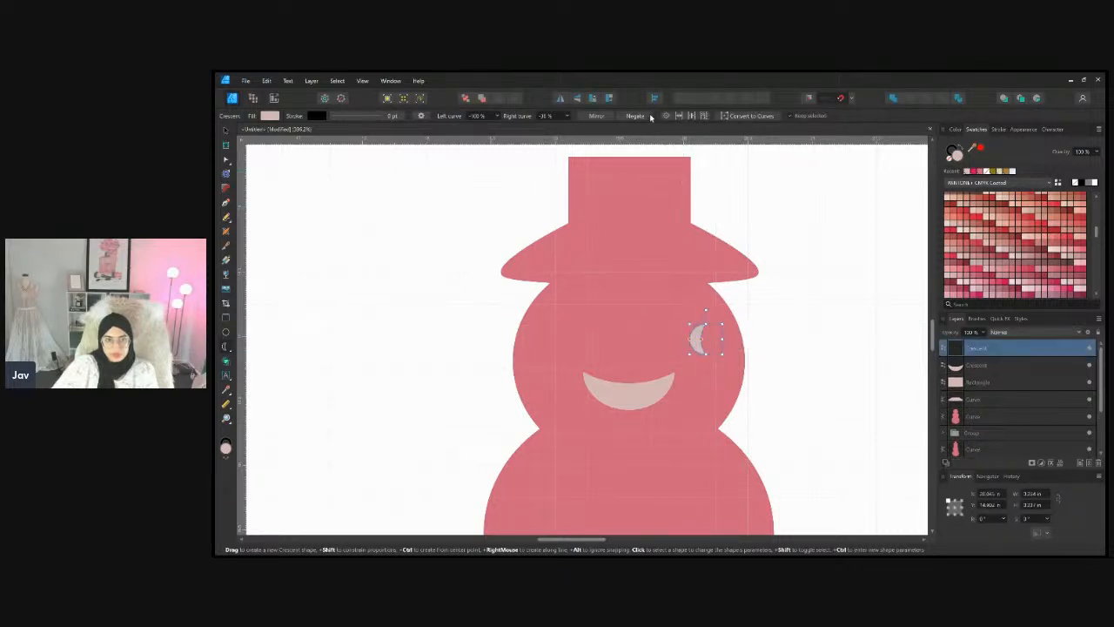
pyautogui.click(609, 97)
pyautogui.scroll(1, 684, 329)
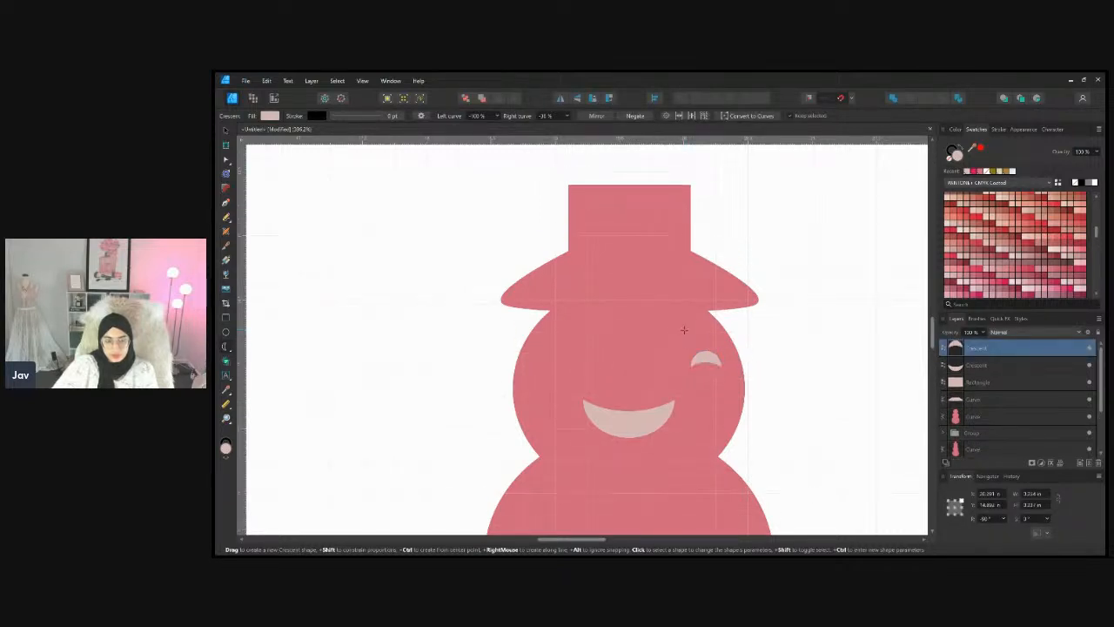
# Duplicate the eye crescent and position the two eyes on opposite sides of the face above the smile
pyautogui.click(225, 130)
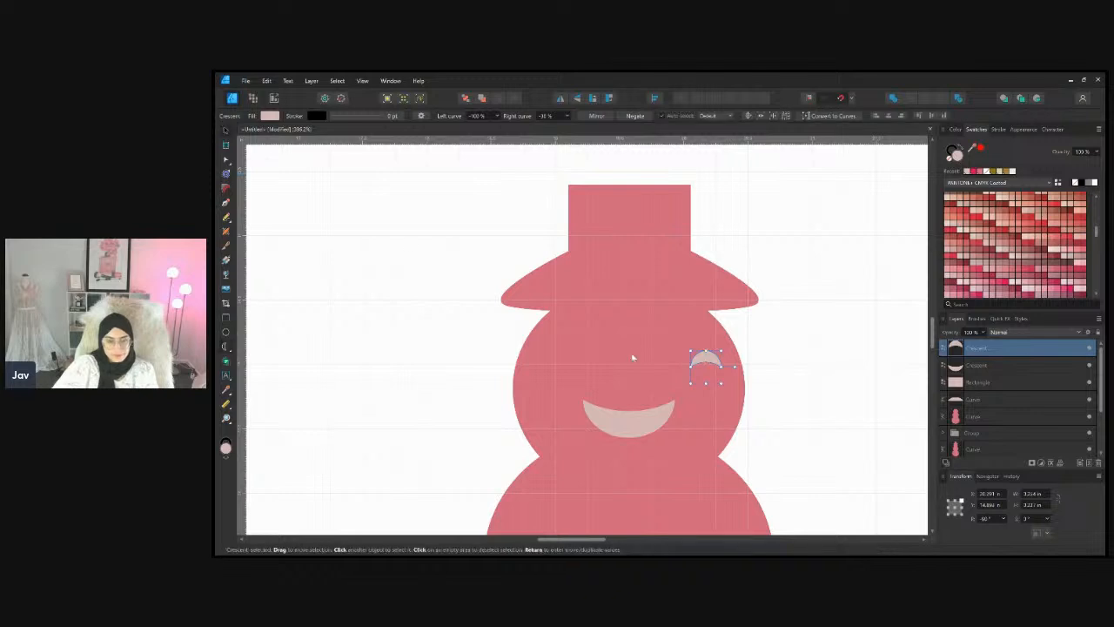
pyautogui.moveTo(717, 363); pyautogui.dragTo(682, 362)
pyautogui.hotkey('ctrl', 'j')
pyautogui.scroll(2, 610, 385)
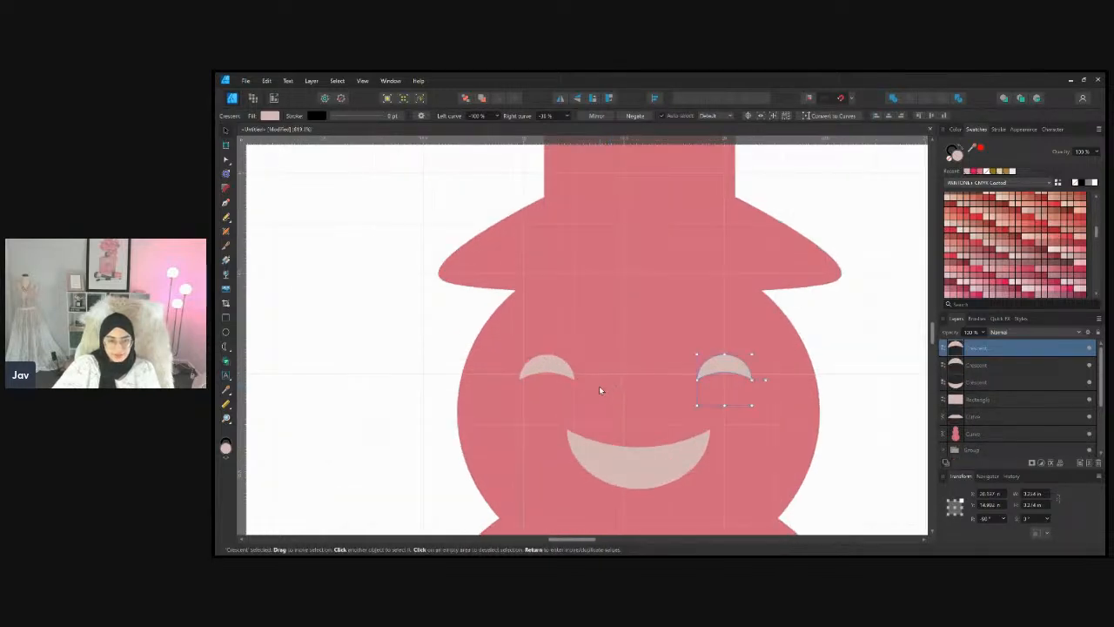
# Enlarge the left eye crescent to nearly twice its size, and delete the right eye
pyautogui.click(541, 364)
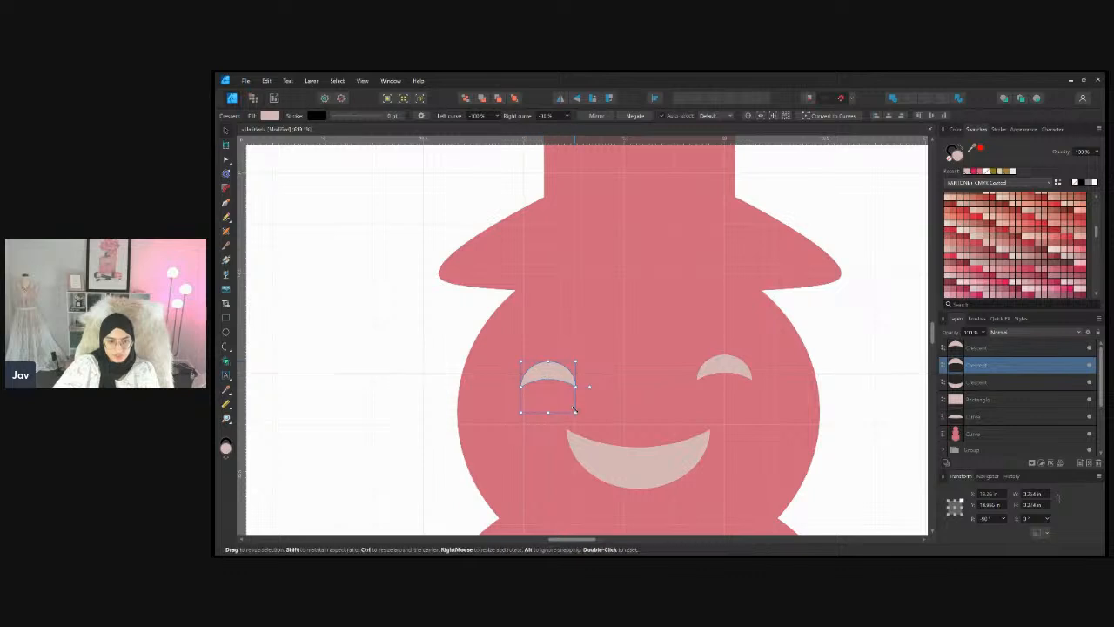
pyautogui.moveTo(574, 404); pyautogui.dragTo(615, 445)
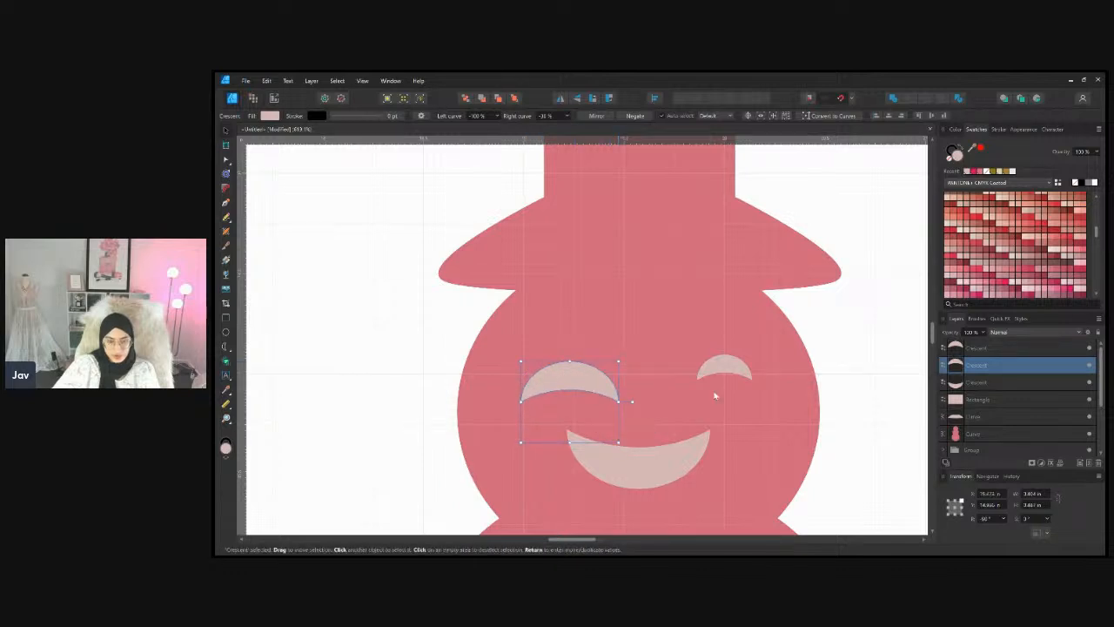
pyautogui.click(724, 367)
pyautogui.press('Delete')
# Move the enlarged eye off the face onto the blank canvas to the left of the snowman
pyautogui.moveTo(599, 389); pyautogui.dragTo(384, 348)
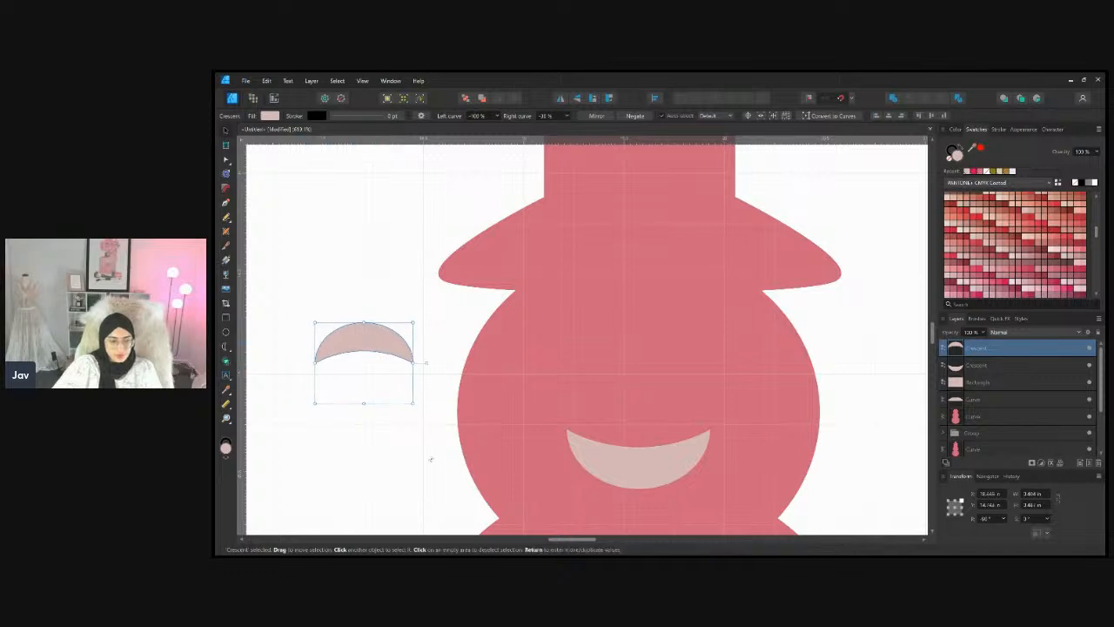
pyautogui.moveTo(551, 539); pyautogui.dragTo(554, 507)
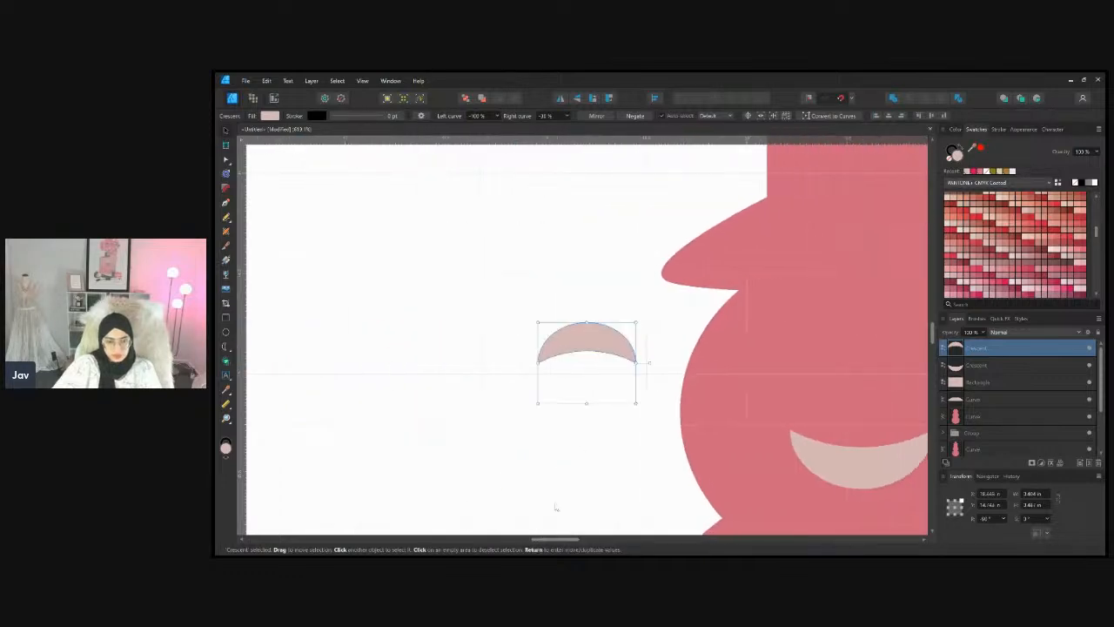
pyautogui.click(620, 441)
pyautogui.scroll(1, 621, 441)
pyautogui.click(611, 371)
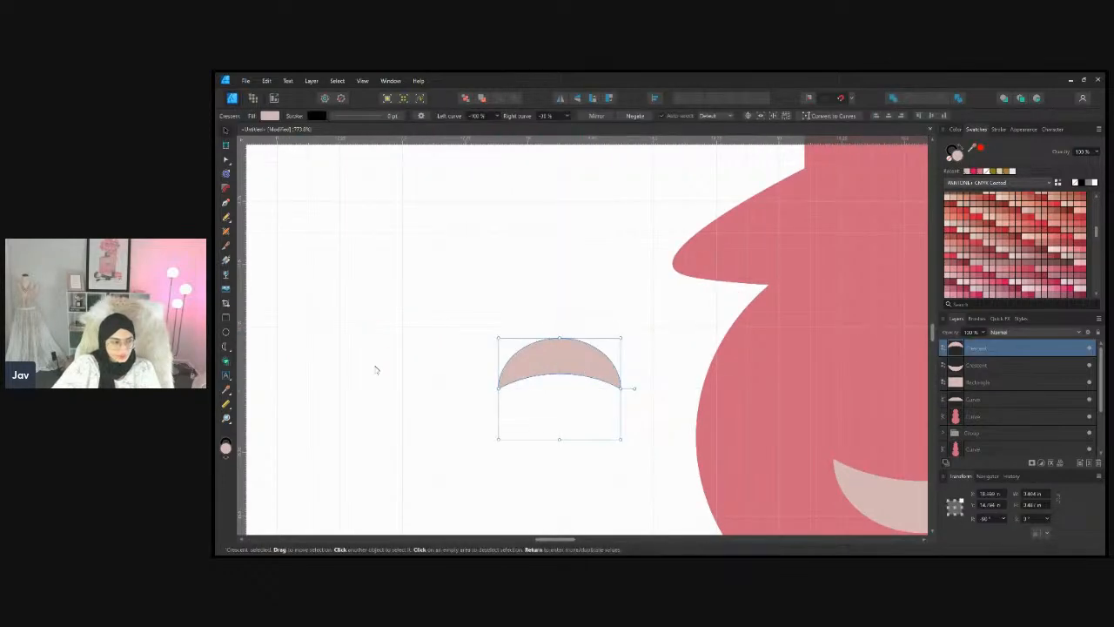
# Draw a tiny crescent about 0.07 by 0.09 in with the Crescent tool beside the eye's left end, and fill it red
pyautogui.click(223, 348)
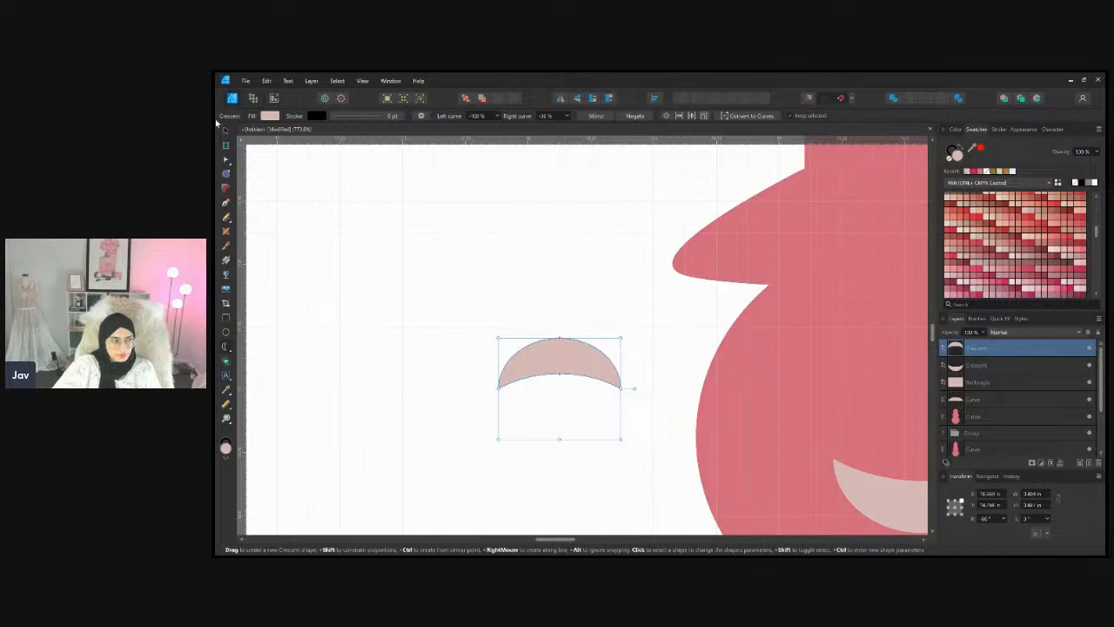
pyautogui.click(224, 129)
pyautogui.click(353, 361)
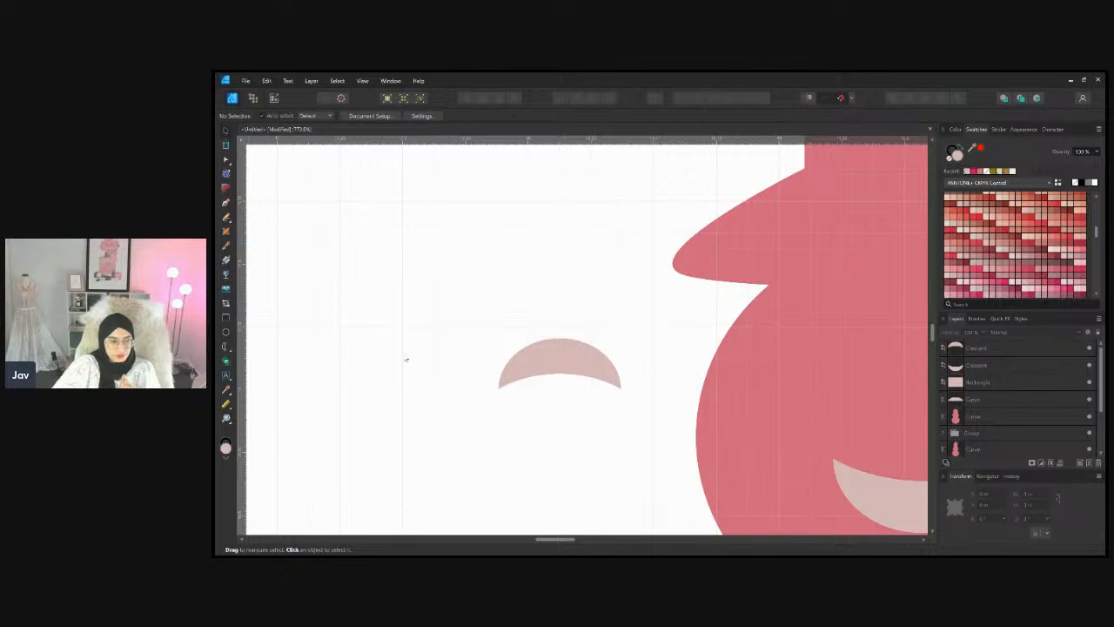
pyautogui.click(225, 347)
pyautogui.scroll(2, 452, 378)
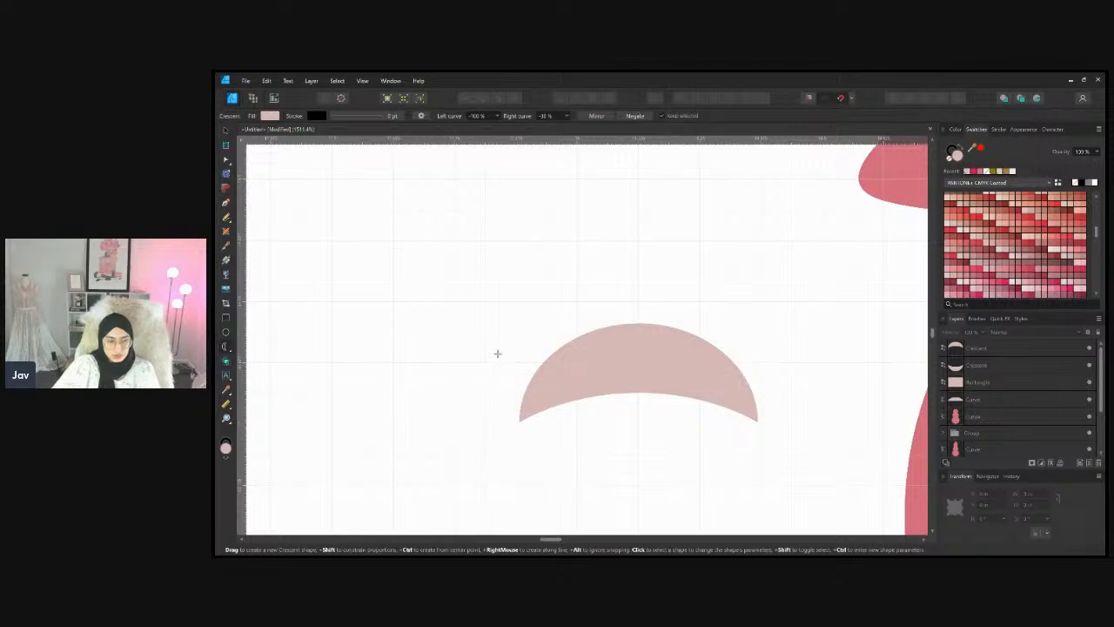
pyautogui.moveTo(483, 346); pyautogui.dragTo(521, 388)
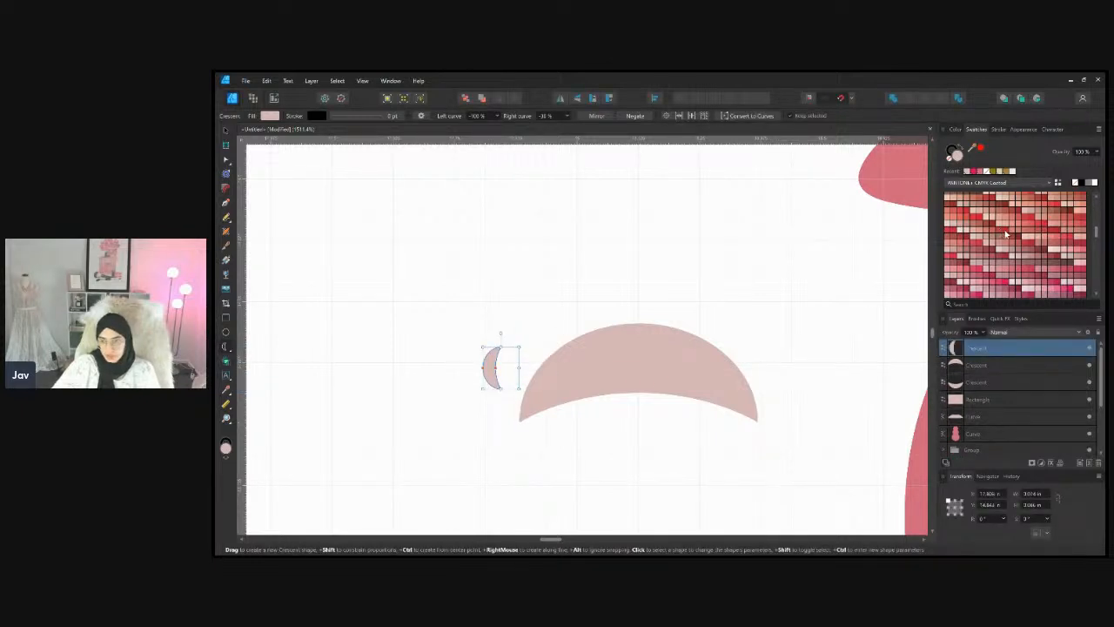
pyautogui.click(1005, 233)
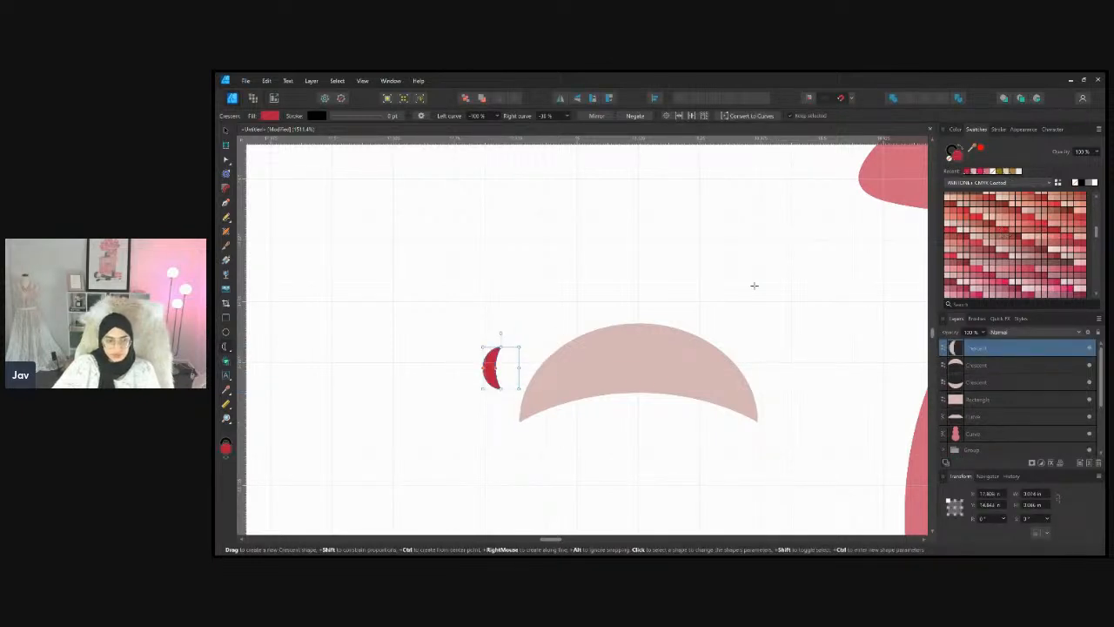
# Rotate and tilt the red crescent into a lash on the eye's left edge, and duplicate it as a second lash just above
pyautogui.click(592, 98)
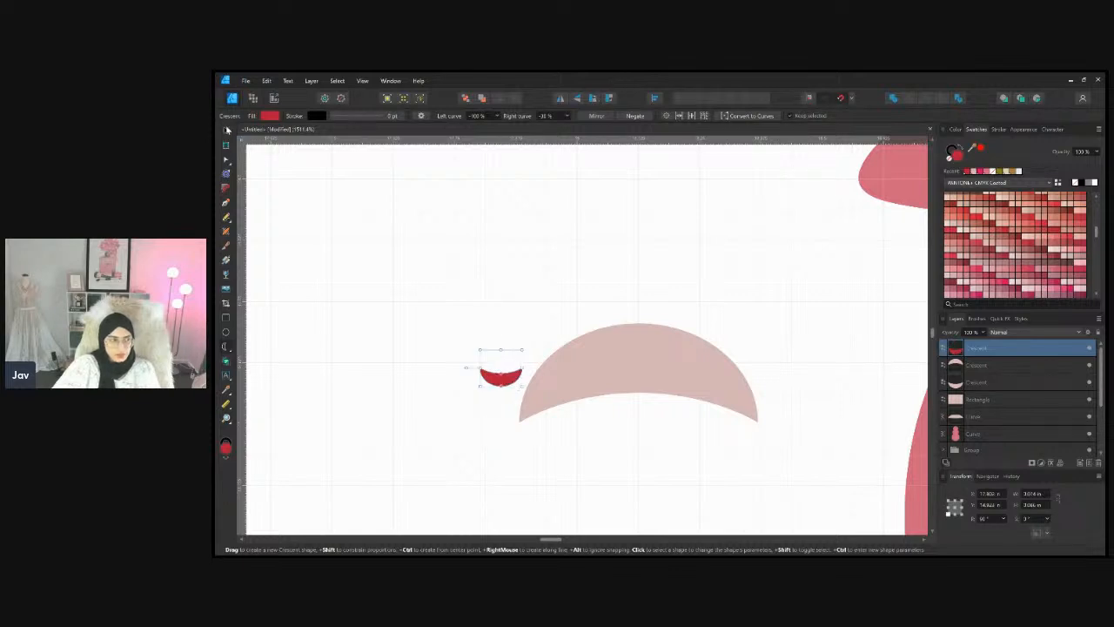
pyautogui.press('v')
pyautogui.moveTo(500, 376); pyautogui.dragTo(482, 348)
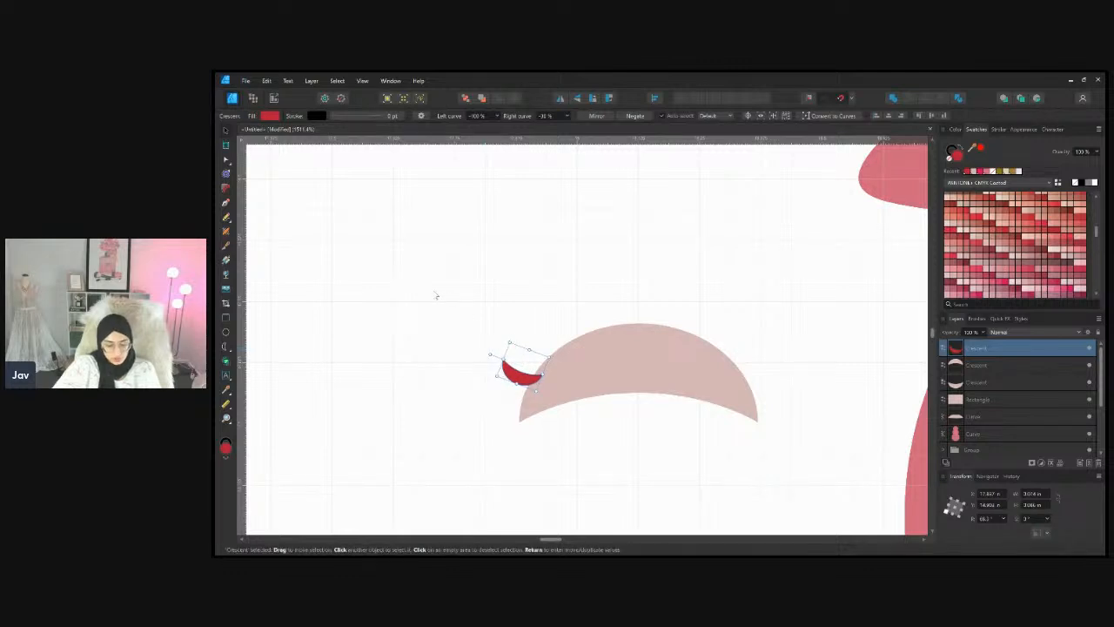
pyautogui.hotkey('ctrl', 'j')
pyautogui.moveTo(519, 375); pyautogui.dragTo(530, 361)
pyautogui.click(460, 355)
# Merge the two red lashes and the eye crescent into a single shape with the Add operation
pyautogui.scroll(-3, 452, 361)
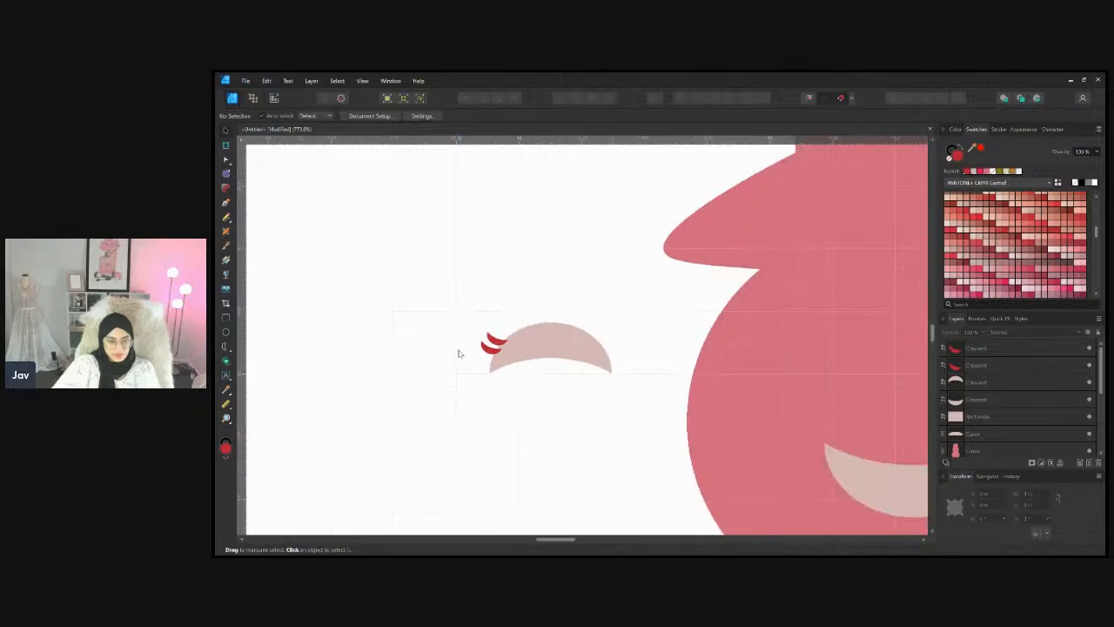
pyautogui.moveTo(410, 239); pyautogui.dragTo(707, 439)
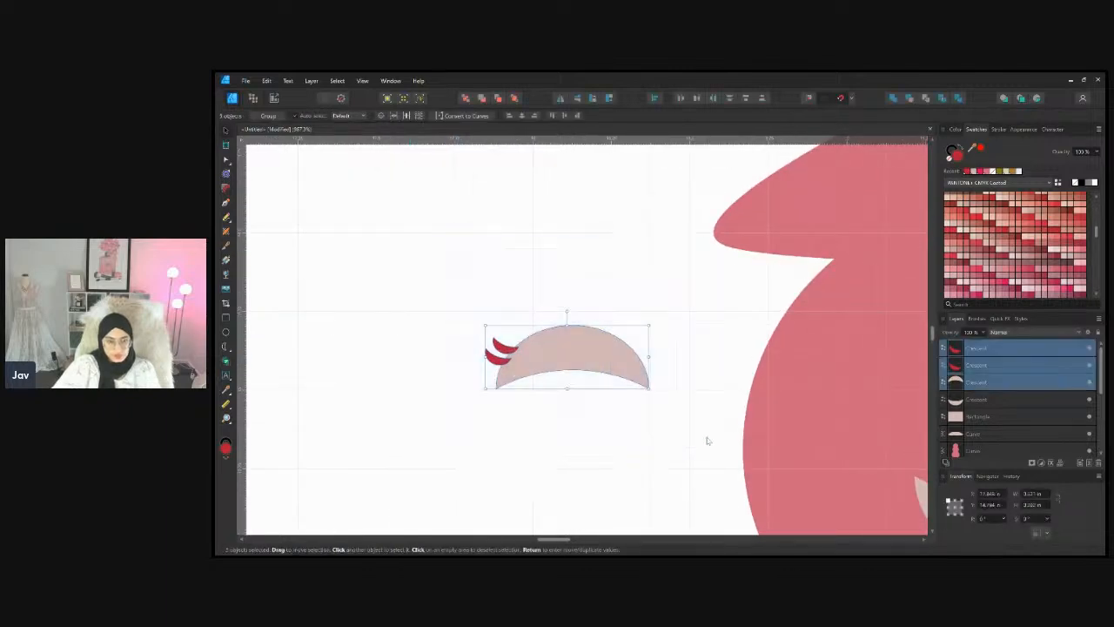
pyautogui.click(893, 98)
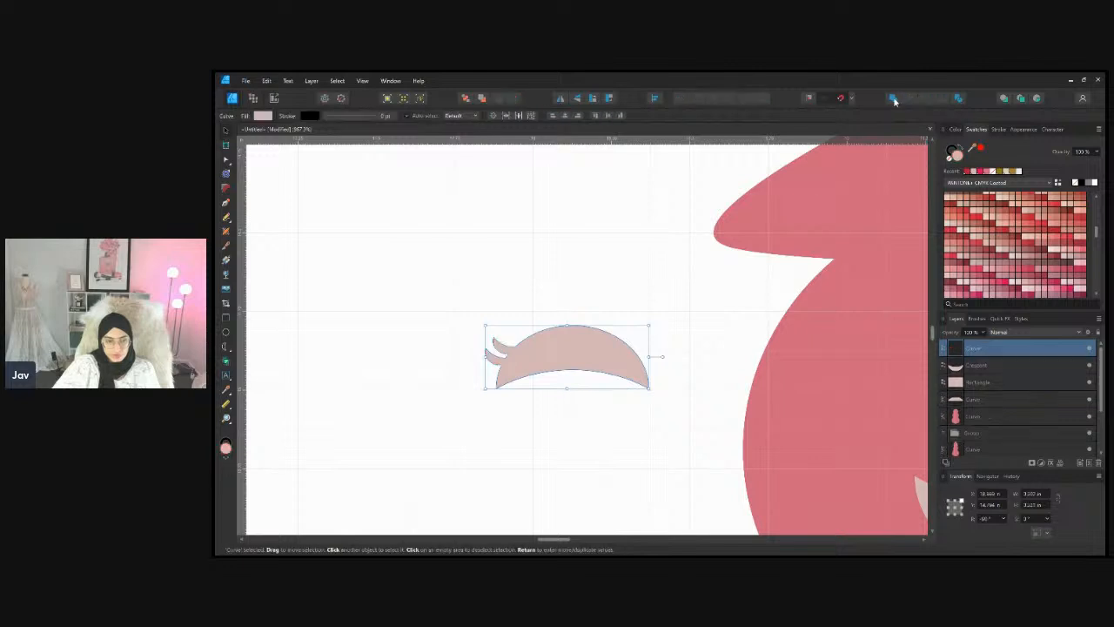
pyautogui.click(708, 266)
# Move the merged eye with lashes back onto the left side of the snowman's face, above the smile
pyautogui.scroll(-2, 592, 331)
pyautogui.scroll(2, 617, 372)
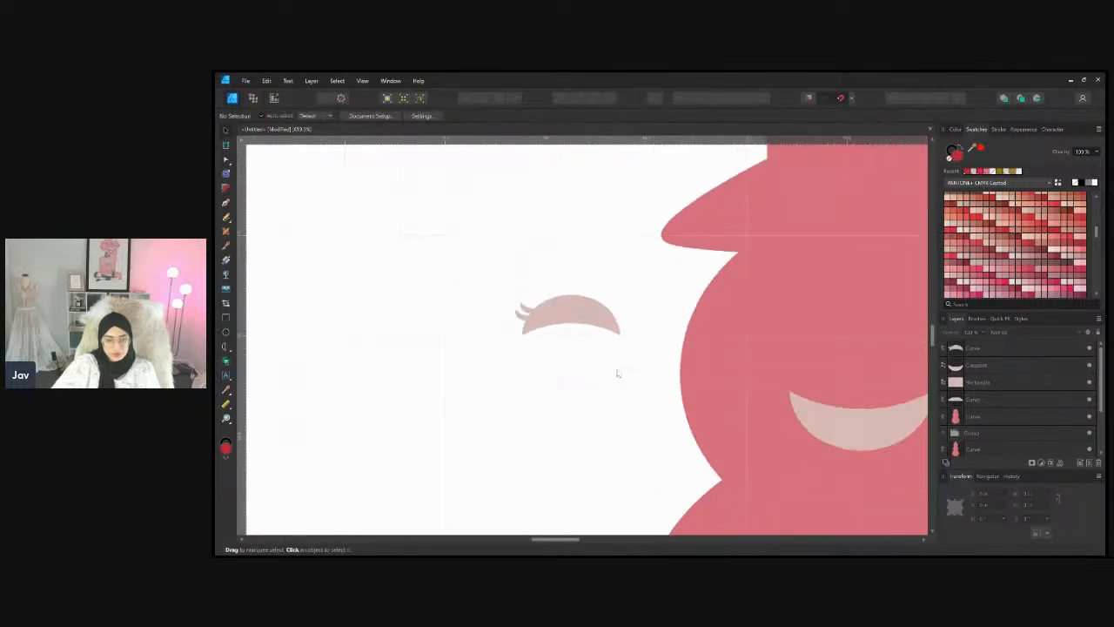
pyautogui.click(587, 335)
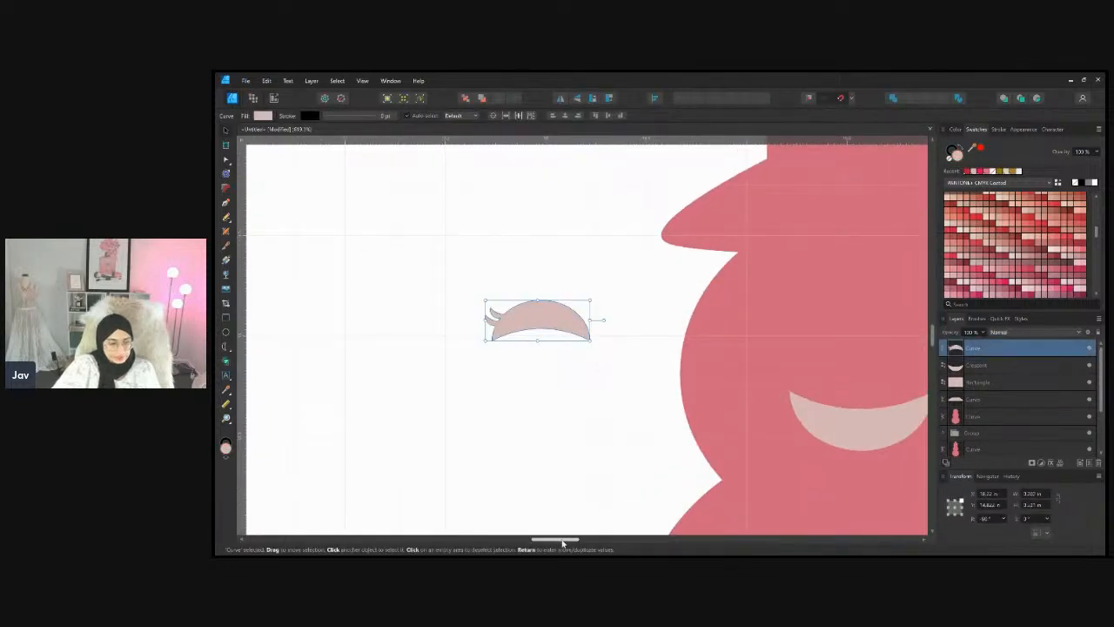
pyautogui.moveTo(563, 541); pyautogui.dragTo(576, 542)
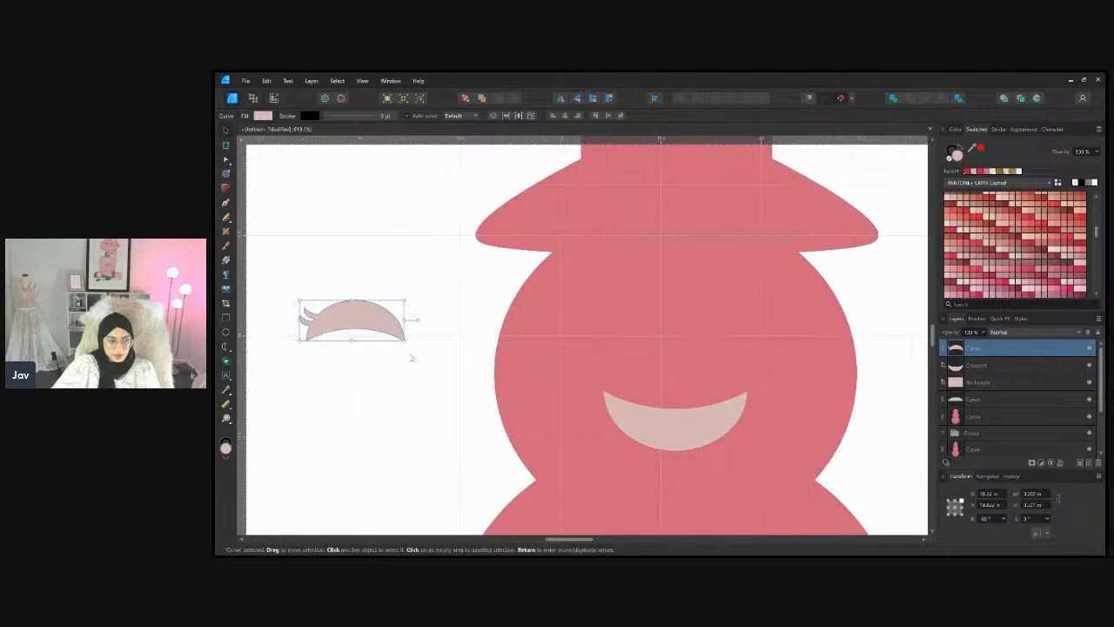
pyautogui.moveTo(397, 327); pyautogui.dragTo(602, 339)
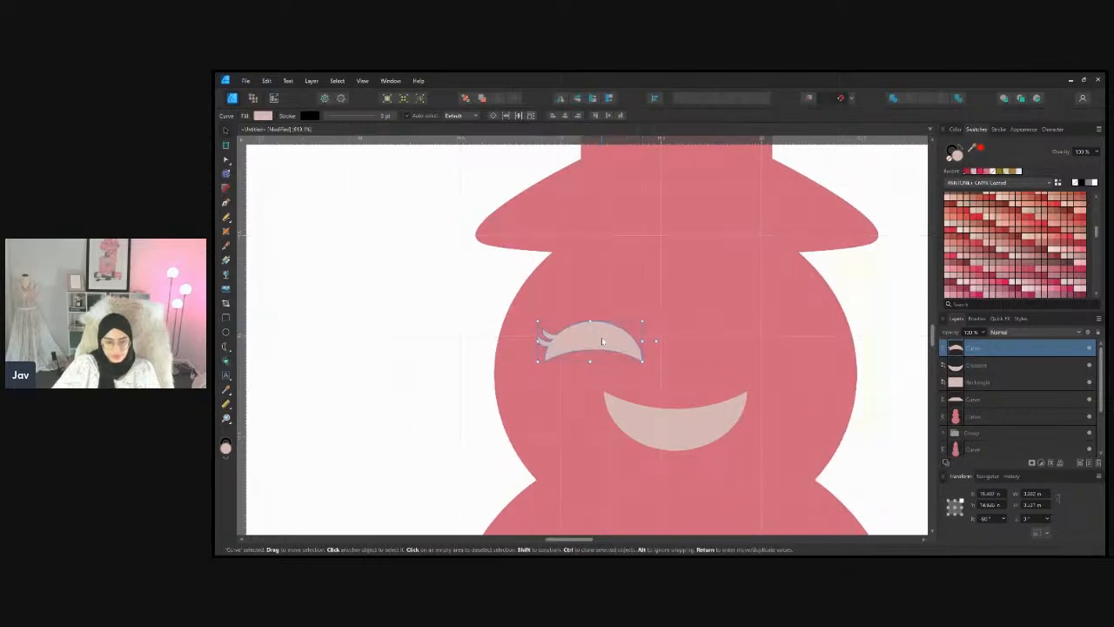
# Duplicate the lashed eye to the right side of the face at the same height, and flip the copy horizontally
pyautogui.hotkey('ctrl', 'j')
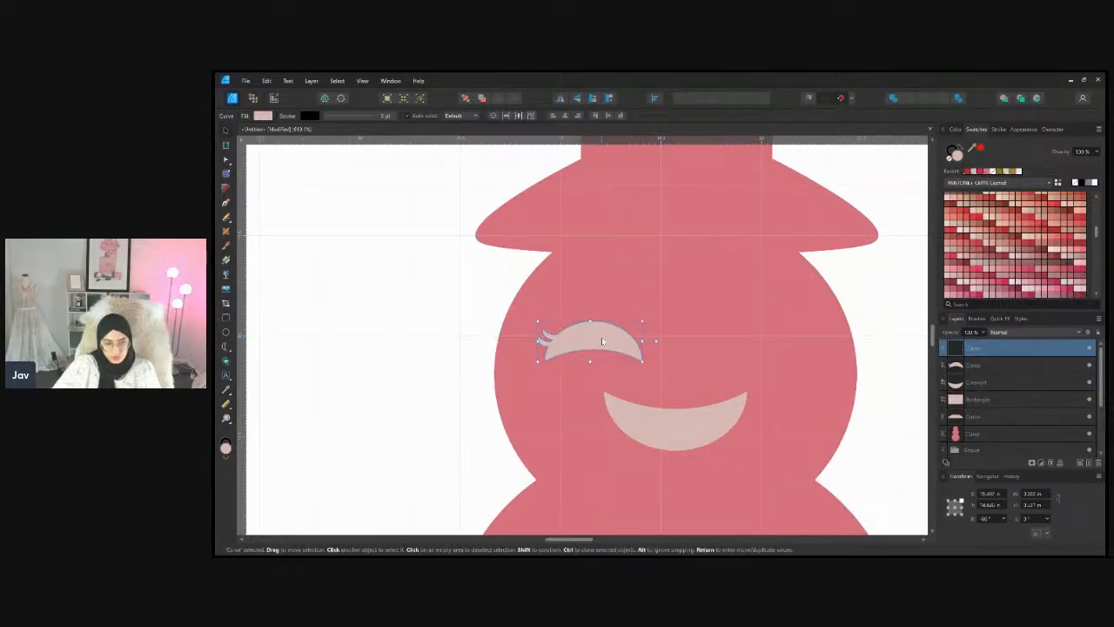
pyautogui.moveTo(602, 337); pyautogui.dragTo(763, 353)
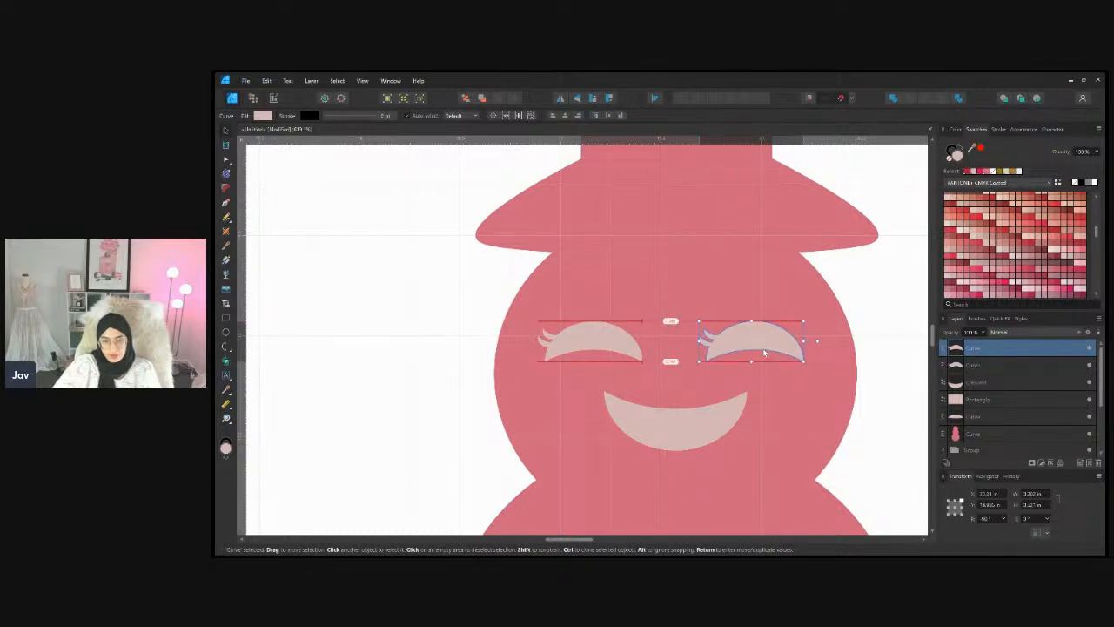
pyautogui.moveTo(763, 352); pyautogui.dragTo(763, 353)
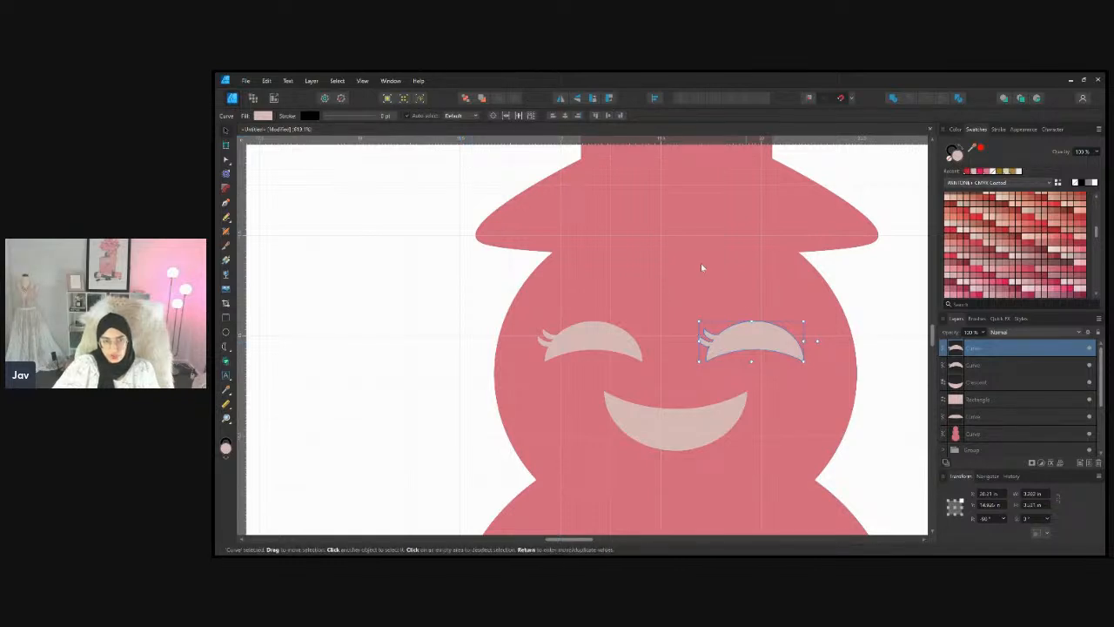
pyautogui.click(561, 102)
pyautogui.click(887, 399)
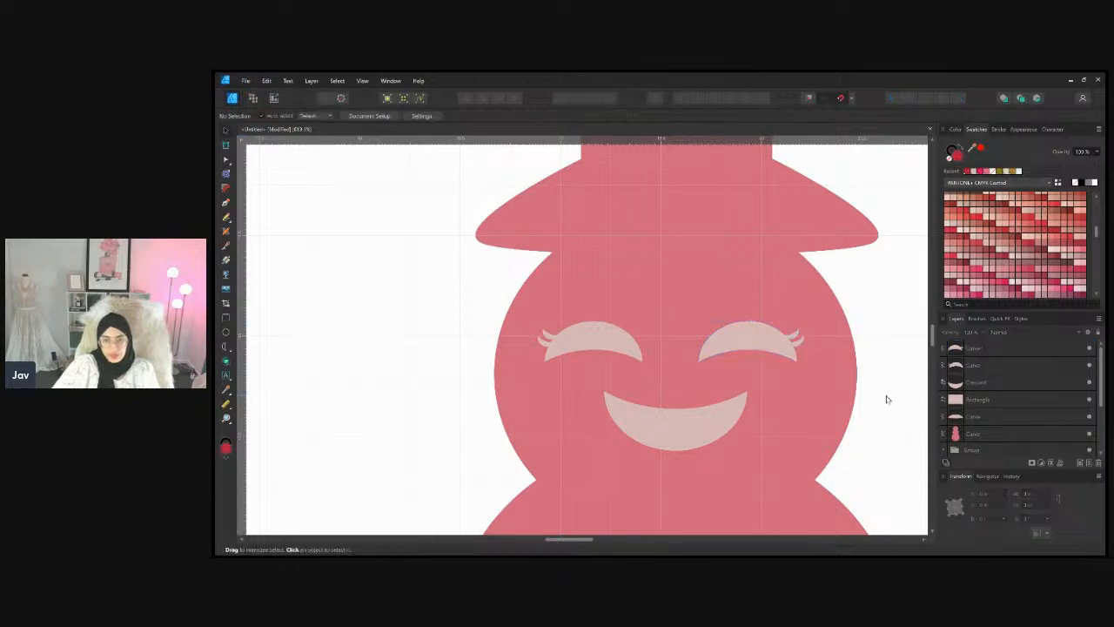
# Fine-tune the placement of the smile and the right eye on the snowman's face
pyautogui.keyDown('ctrl'); pyautogui.scroll(-8, 887, 399); pyautogui.keyUp('ctrl')
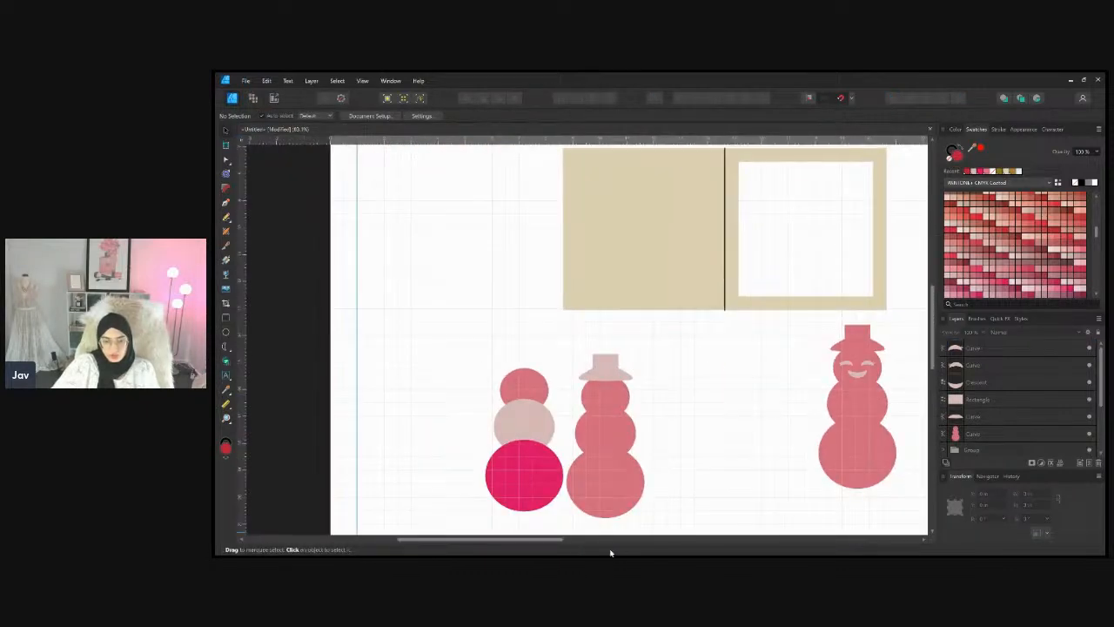
pyautogui.moveTo(557, 540); pyautogui.dragTo(658, 540)
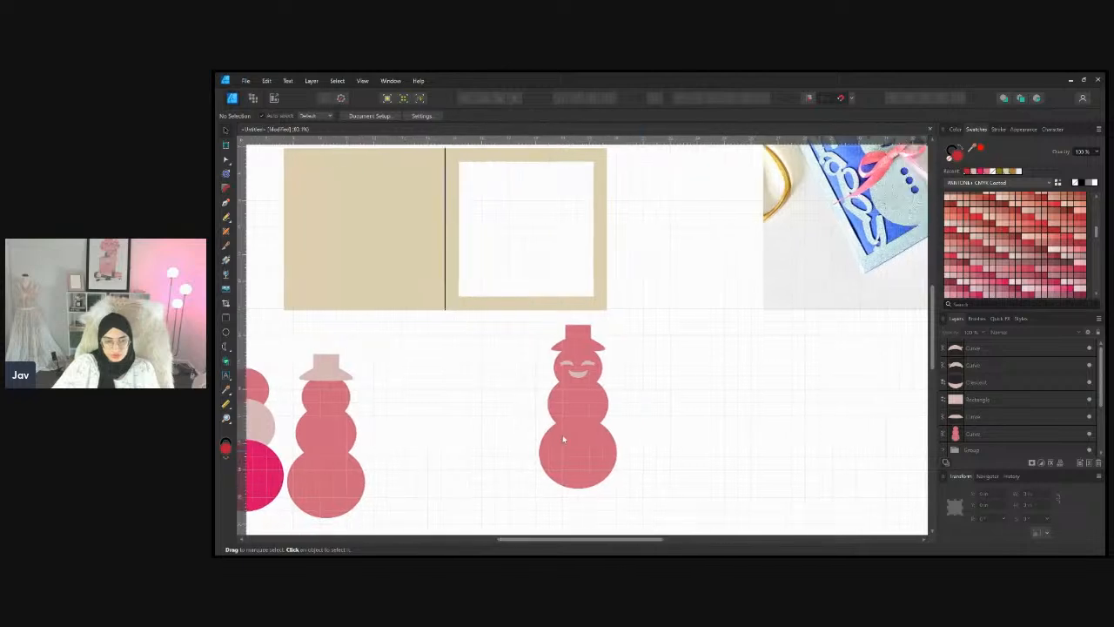
pyautogui.keyDown('ctrl'); pyautogui.scroll(4, 563, 439); pyautogui.keyUp('ctrl')
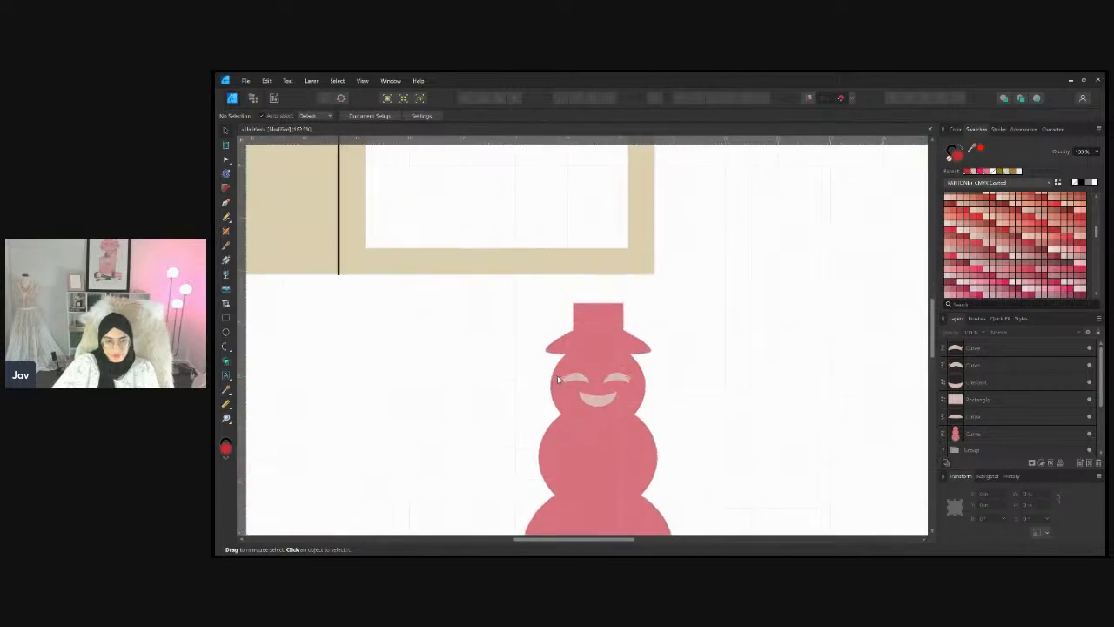
pyautogui.click(607, 409)
pyautogui.keyDown('ctrl'); pyautogui.scroll(3, 607, 409); pyautogui.keyUp('ctrl')
pyautogui.moveTo(626, 408)
pyautogui.mouseDown()
pyautogui.moveTo(625, 374)
pyautogui.moveTo(629, 389)
pyautogui.mouseUp()
pyautogui.click(837, 414)
pyautogui.scroll(-5, 837, 413)
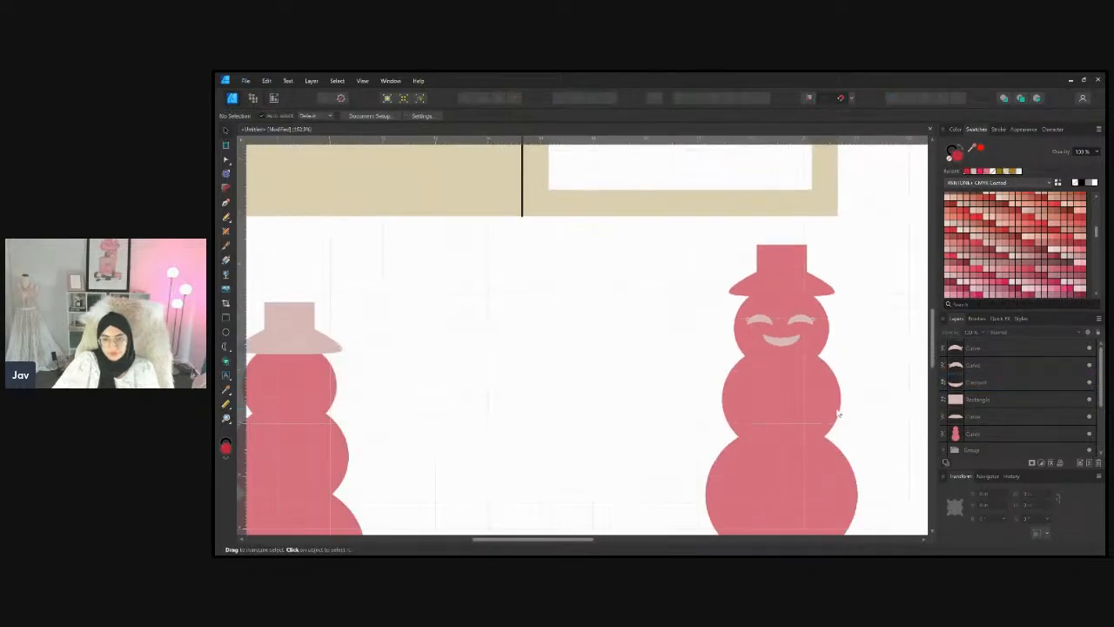
pyautogui.scroll(-1, 839, 406)
pyautogui.scroll(2, 868, 368)
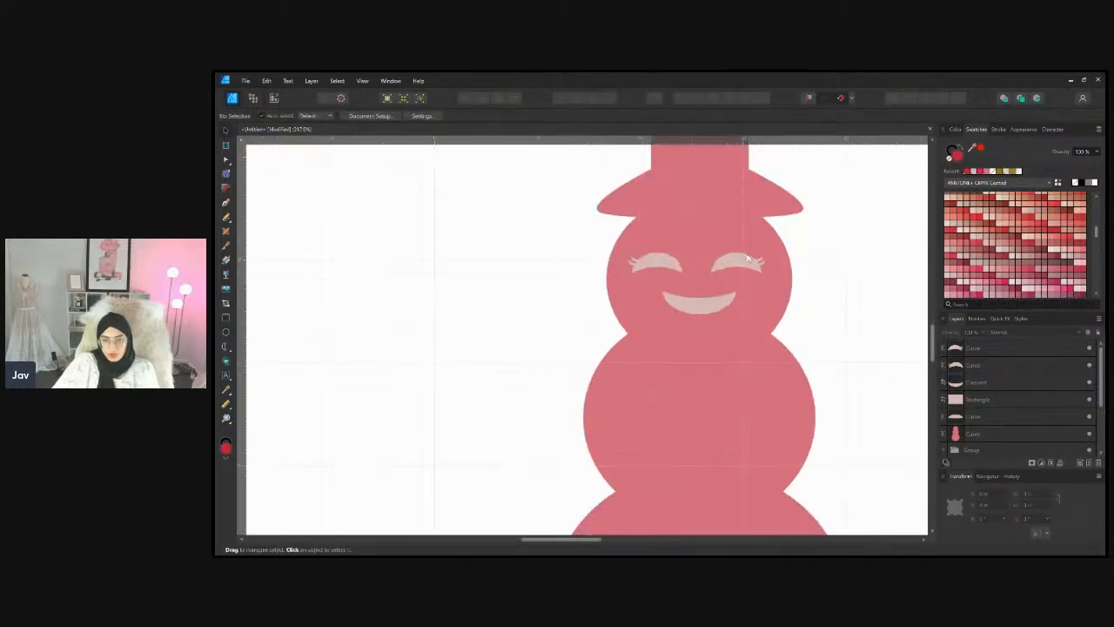
pyautogui.moveTo(745, 266)
pyautogui.mouseDown()
pyautogui.moveTo(769, 276)
pyautogui.moveTo(747, 266)
pyautogui.mouseUp()
pyautogui.click(882, 346)
pyautogui.scroll(-4, 882, 347)
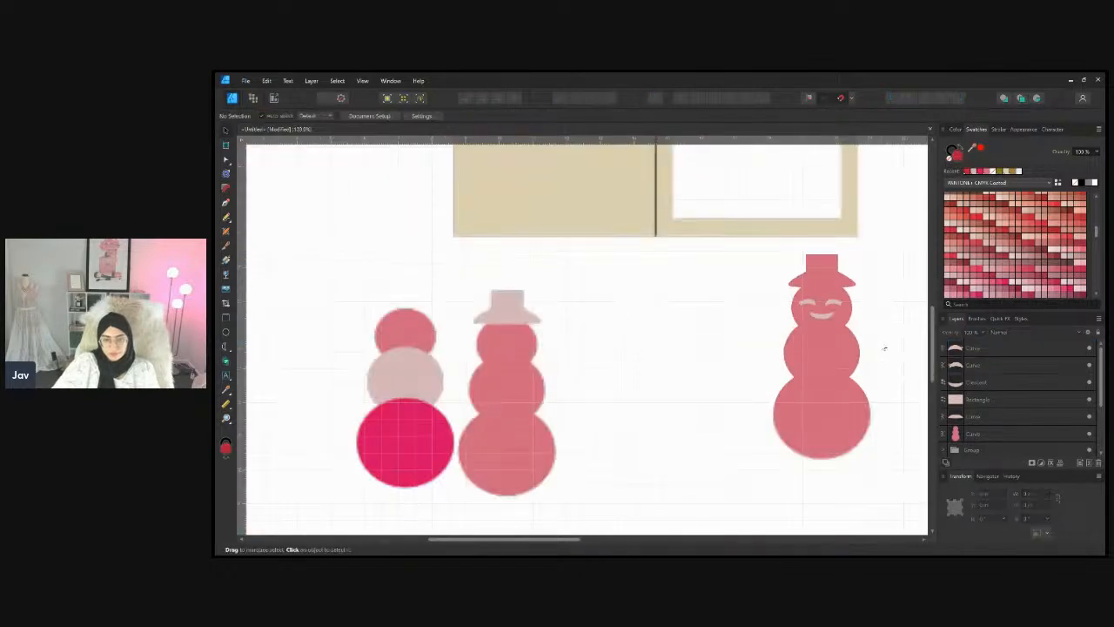
# Subtract the two eyes and the smile from the snowman's body so the face is cut out
pyautogui.moveTo(561, 540); pyautogui.dragTo(623, 542)
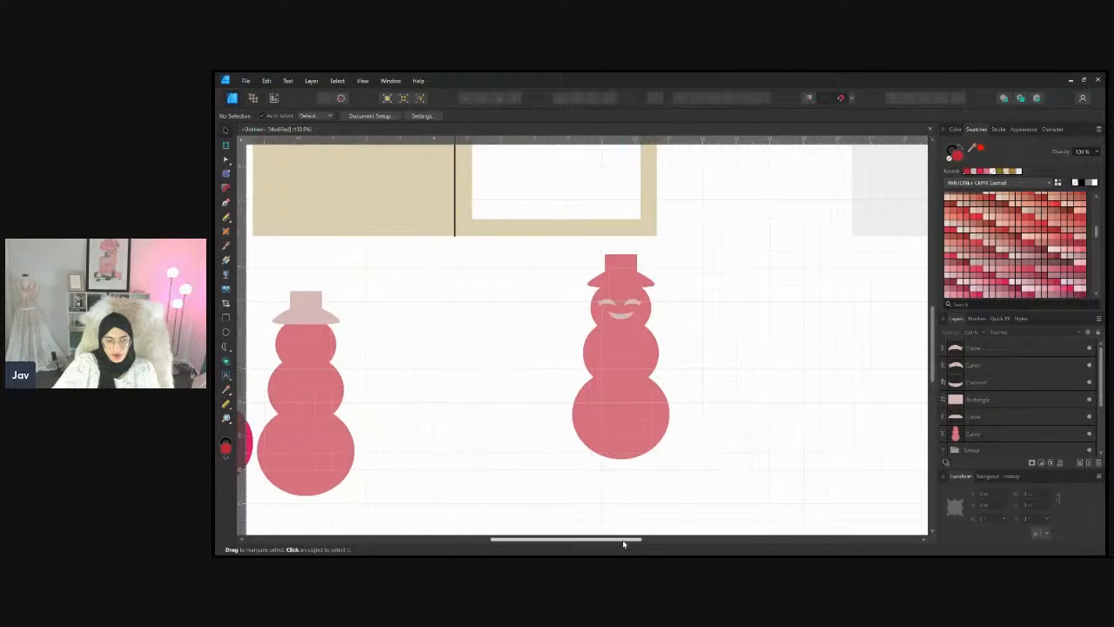
pyautogui.moveTo(749, 495); pyautogui.dragTo(520, 244)
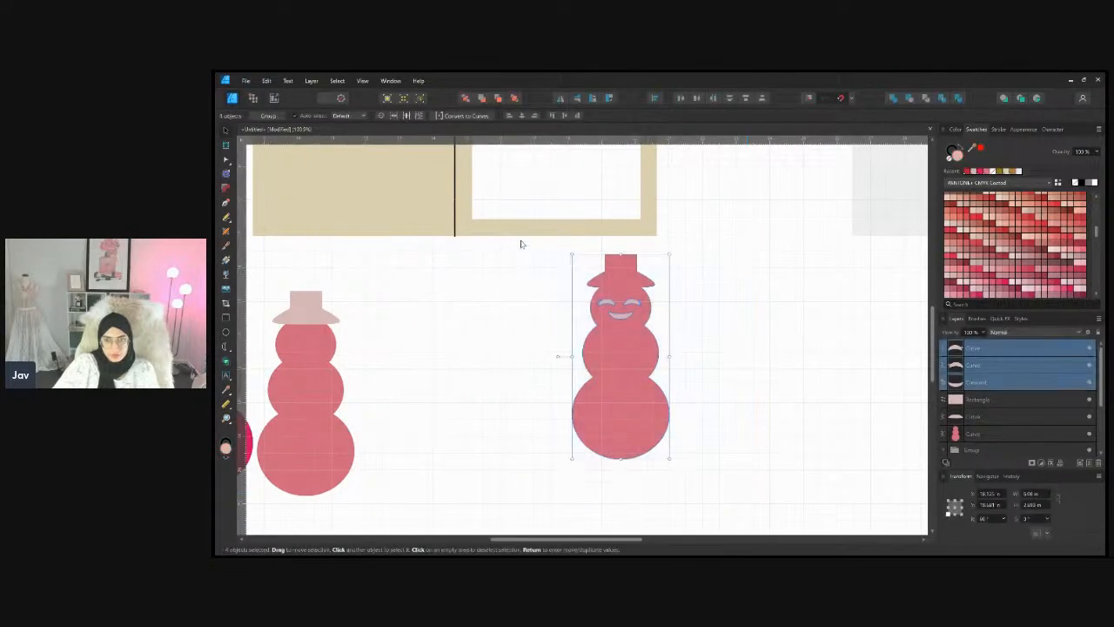
pyautogui.click(908, 102)
pyautogui.click(750, 338)
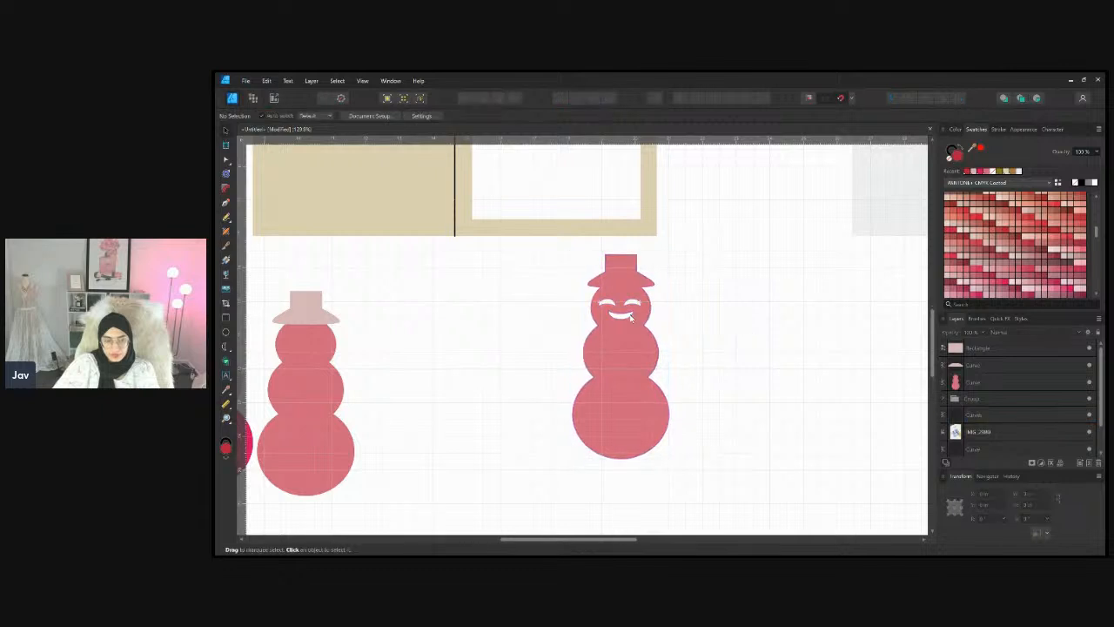
pyautogui.scroll(5, 624, 310)
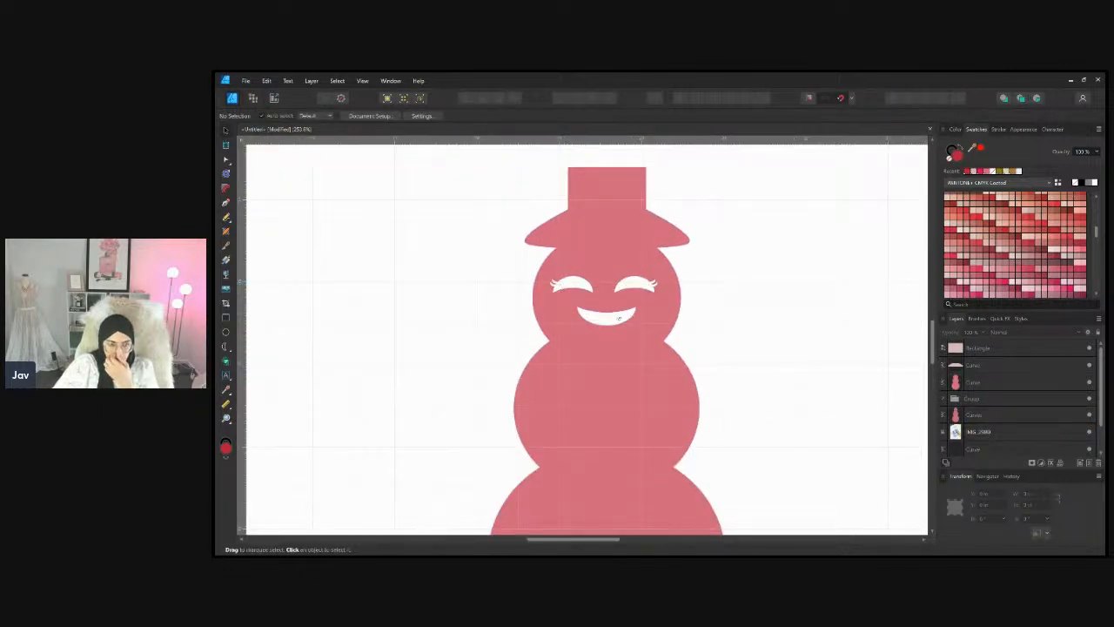
pyautogui.scroll(-5, 610, 353)
pyautogui.scroll(1, 610, 353)
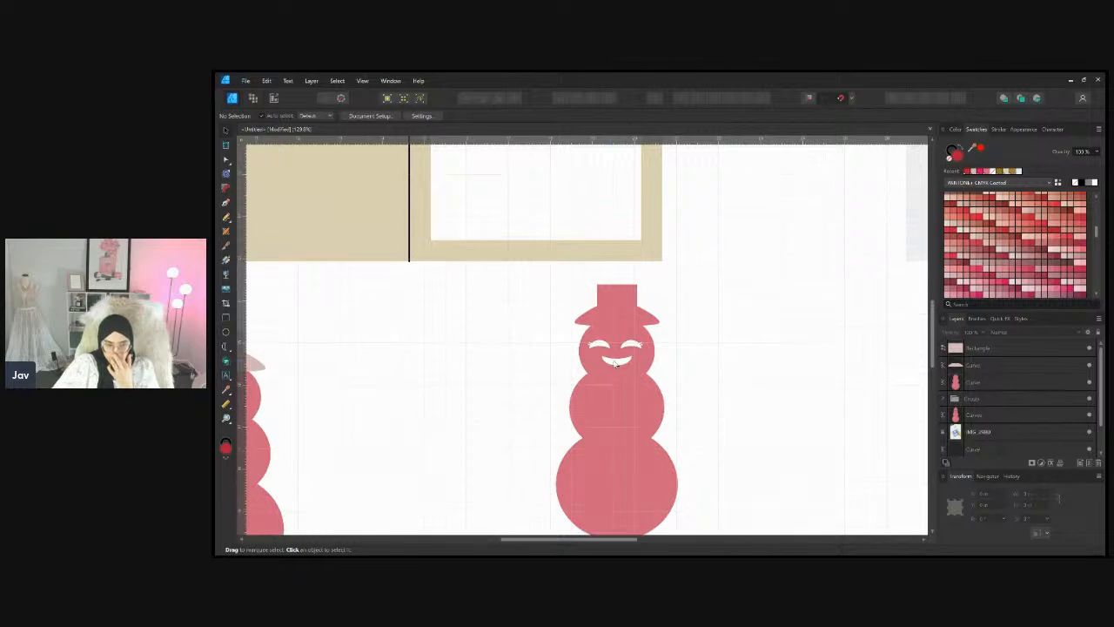
pyautogui.scroll(-1, 631, 396)
pyautogui.scroll(4, 632, 397)
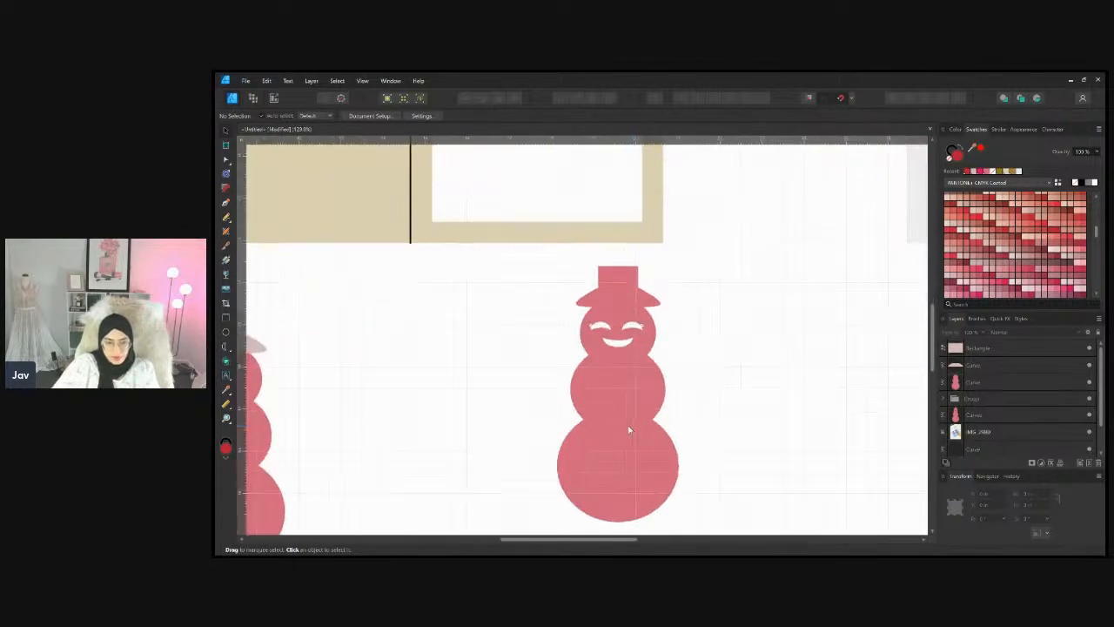
# Draw a small circular button in the upper part of the snowman's middle body section
pyautogui.click(226, 333)
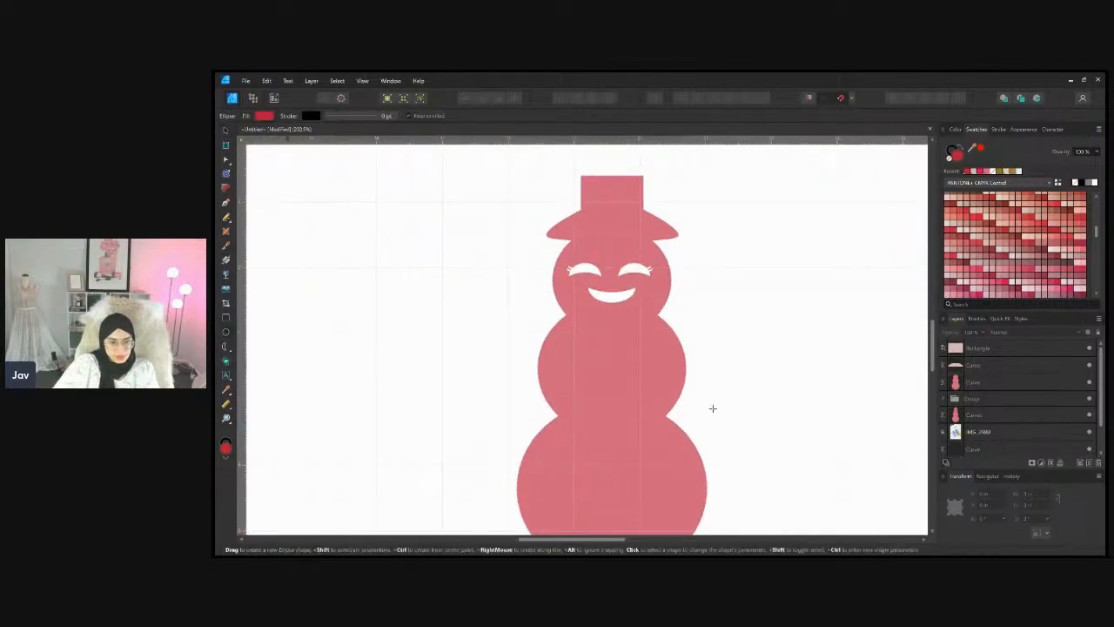
pyautogui.scroll(3, 580, 303)
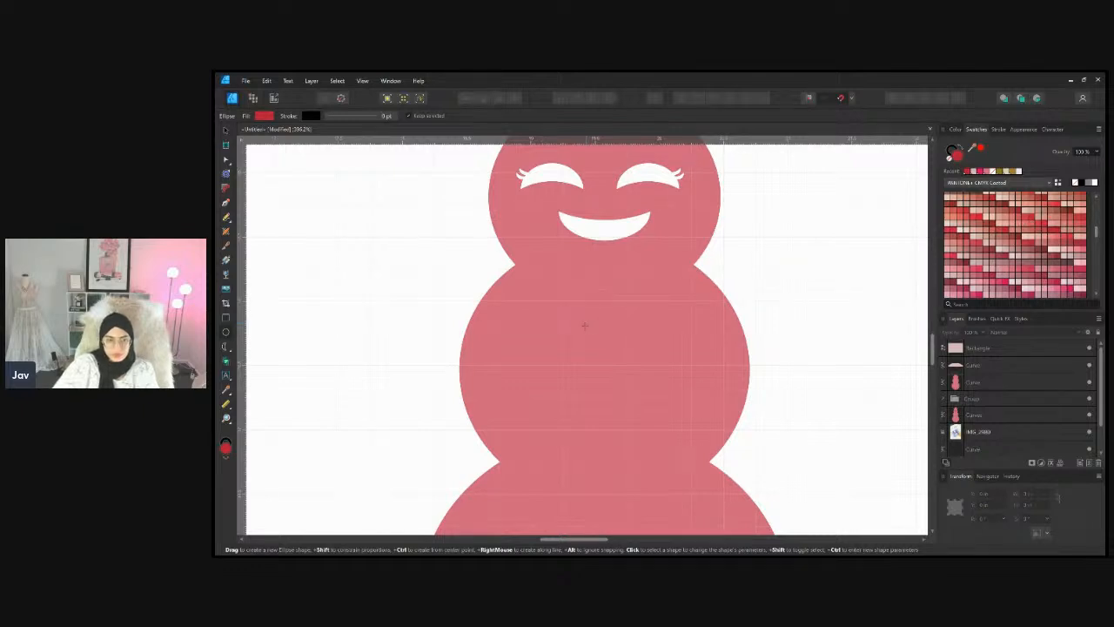
pyautogui.moveTo(585, 320); pyautogui.dragTo(612, 344)
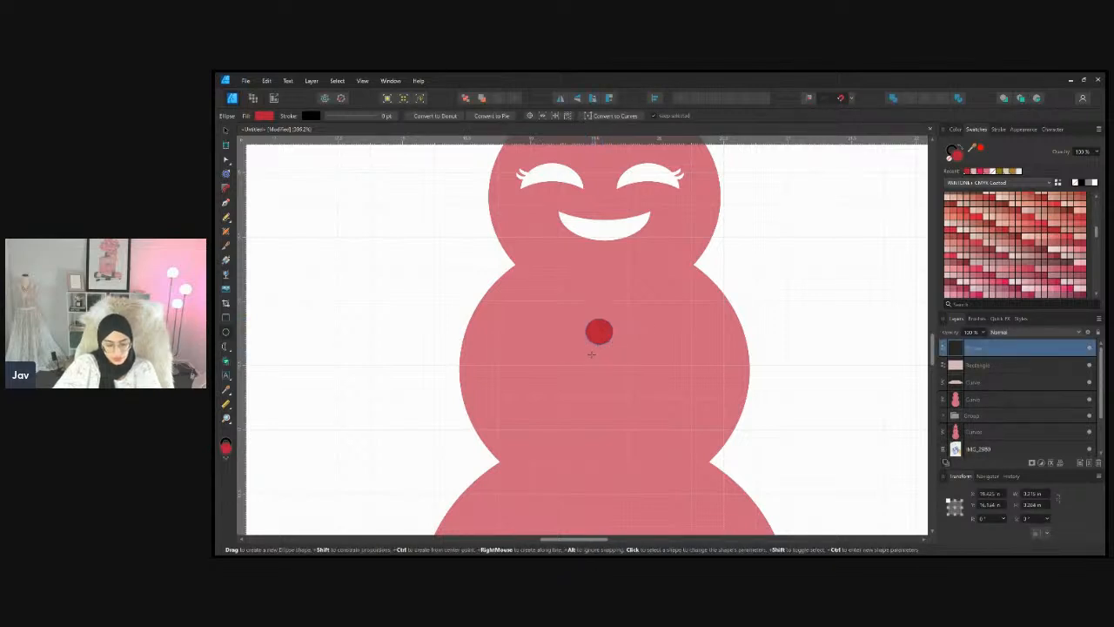
# Duplicate the button twice and space the copies evenly below it to form a vertical row of three
pyautogui.hotkey('ctrl', 'j')
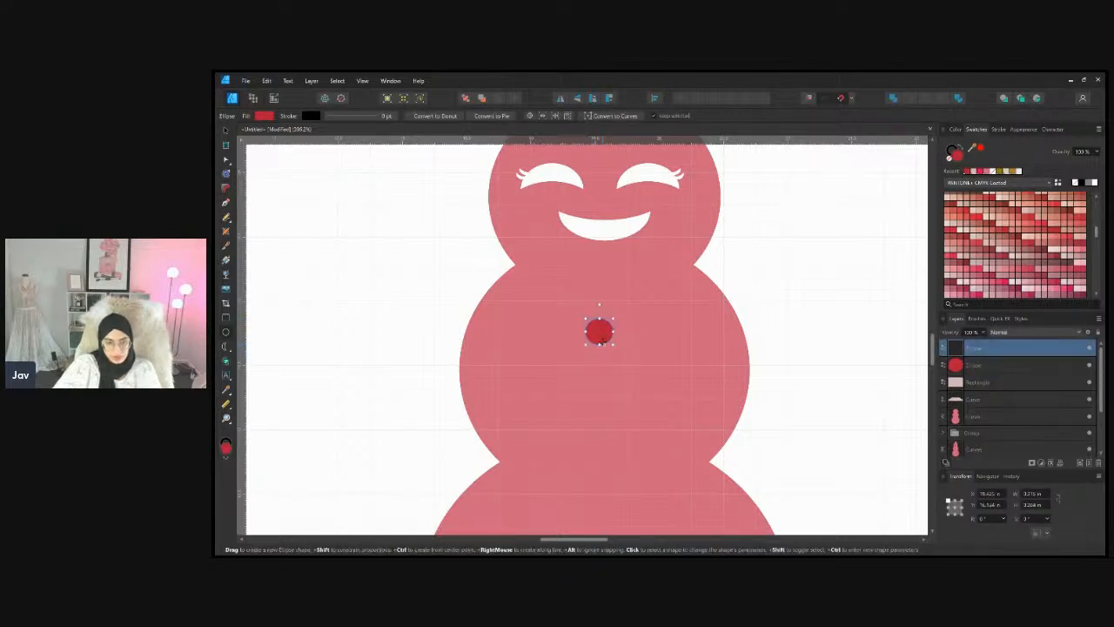
pyautogui.press('v')
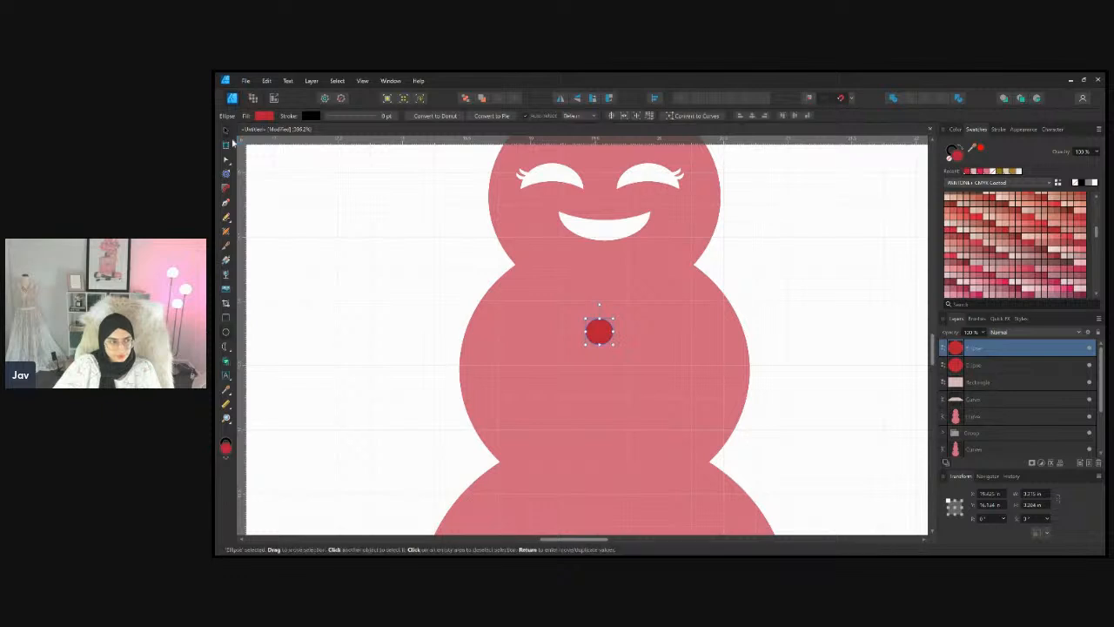
pyautogui.moveTo(601, 332); pyautogui.dragTo(599, 374)
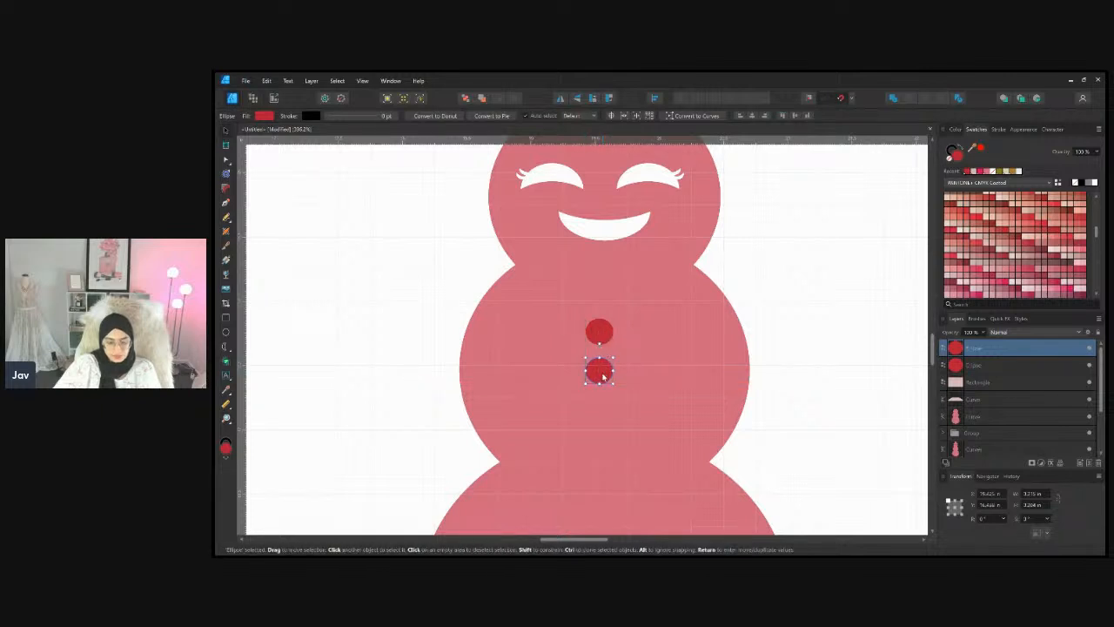
pyautogui.hotkey('ctrl', 'j')
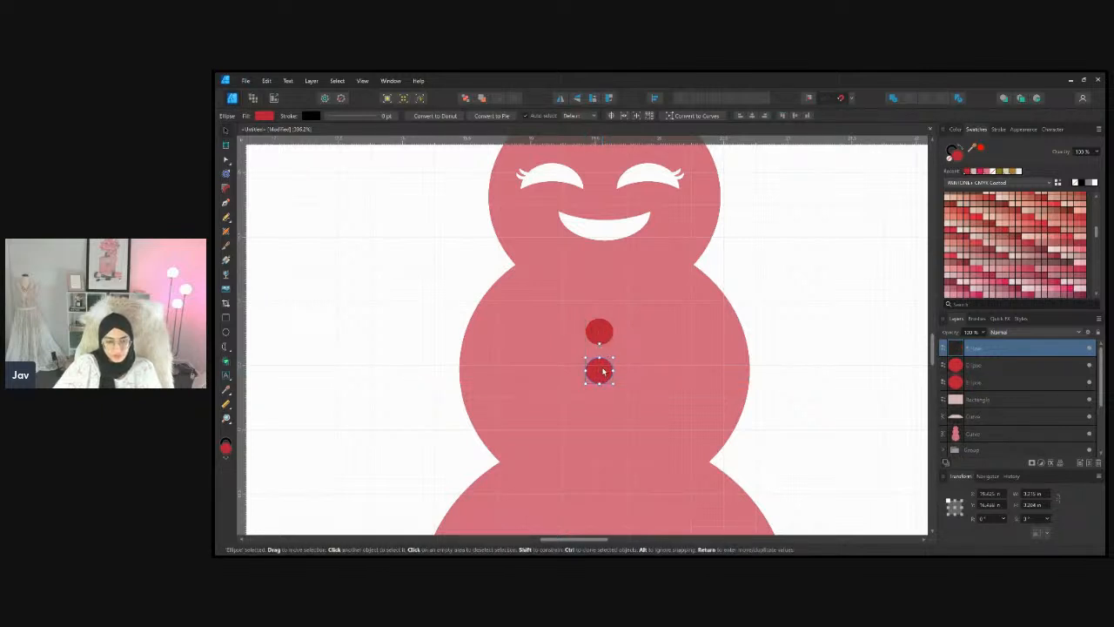
pyautogui.moveTo(603, 376); pyautogui.dragTo(607, 408)
pyautogui.click(893, 468)
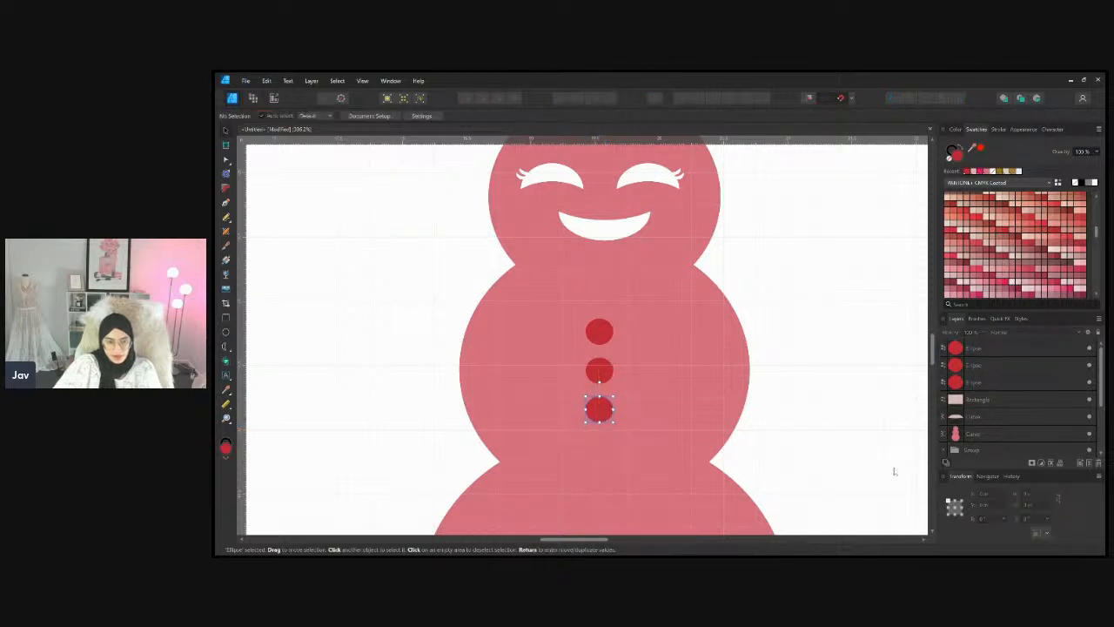
# Shift the three buttons together so they sit centred on the snowman's body, below the smile
pyautogui.scroll(-5, 840, 447)
pyautogui.scroll(5, 875, 487)
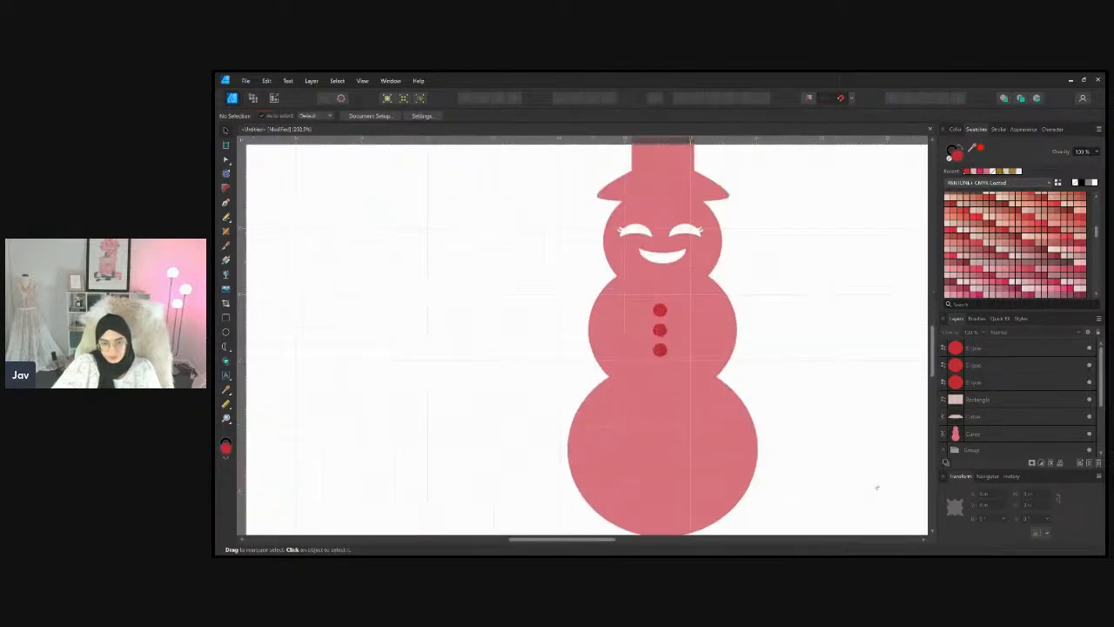
pyautogui.moveTo(834, 393); pyautogui.dragTo(668, 312)
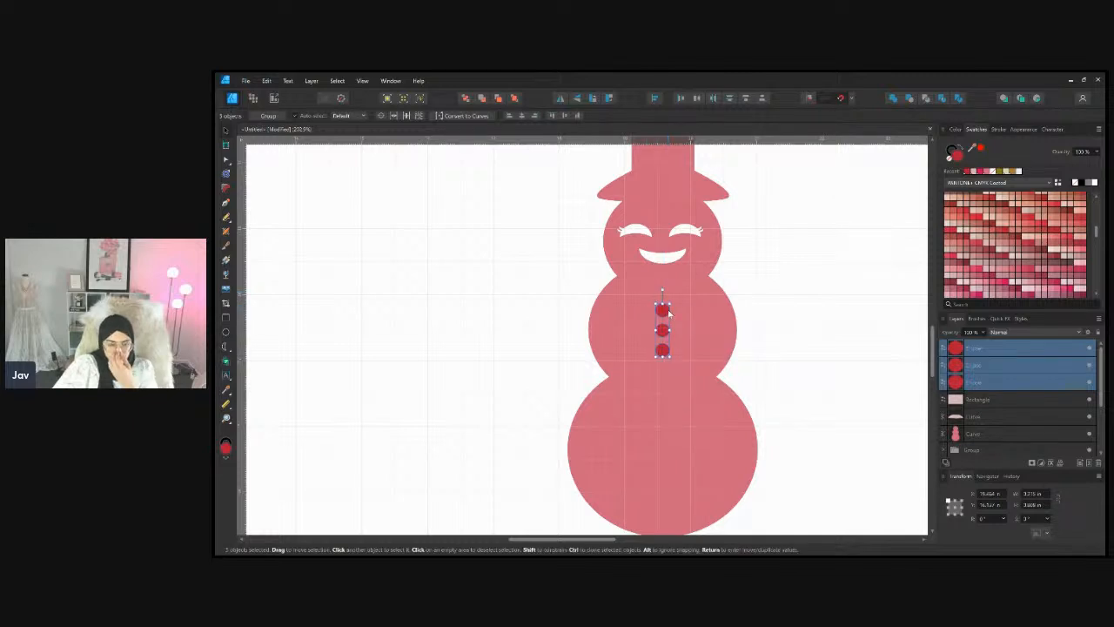
pyautogui.click(796, 407)
# Subtract the three buttons from the snowman's body so they become cut-out holes
pyautogui.moveTo(807, 414); pyautogui.dragTo(627, 271)
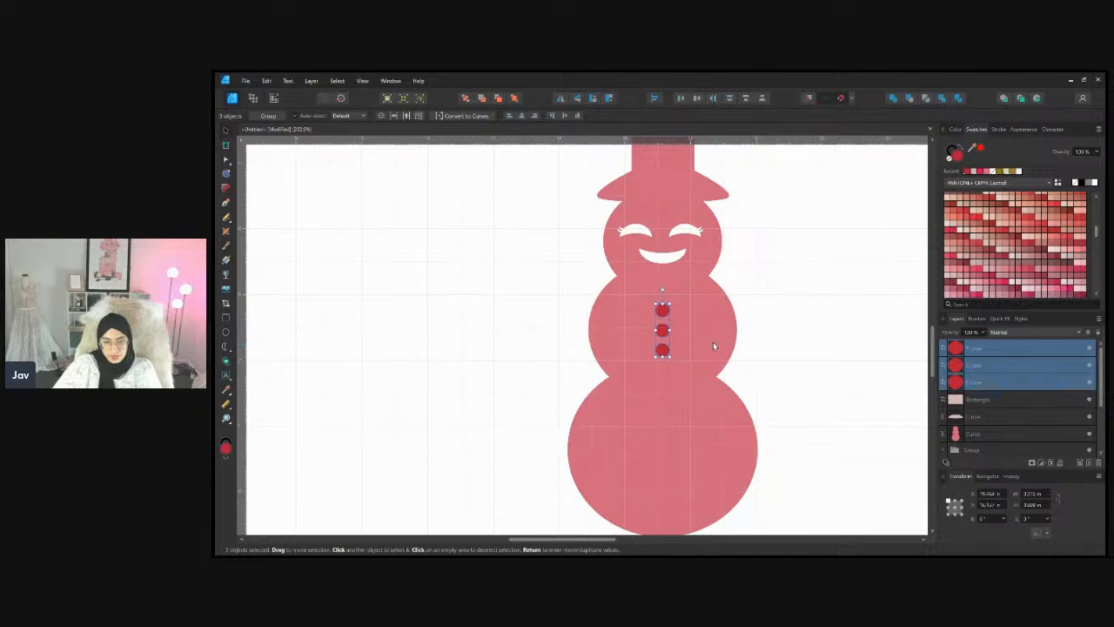
pyautogui.keyDown('shift'); pyautogui.click(713, 346); pyautogui.keyUp('shift')
pyautogui.scroll(-3, 780, 355)
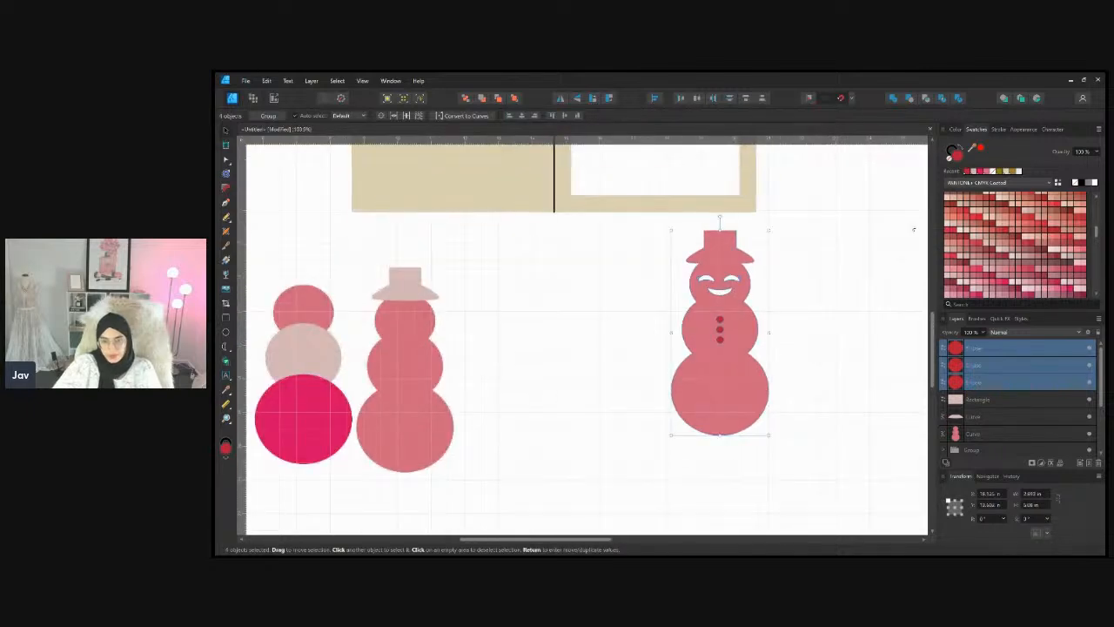
pyautogui.click(908, 97)
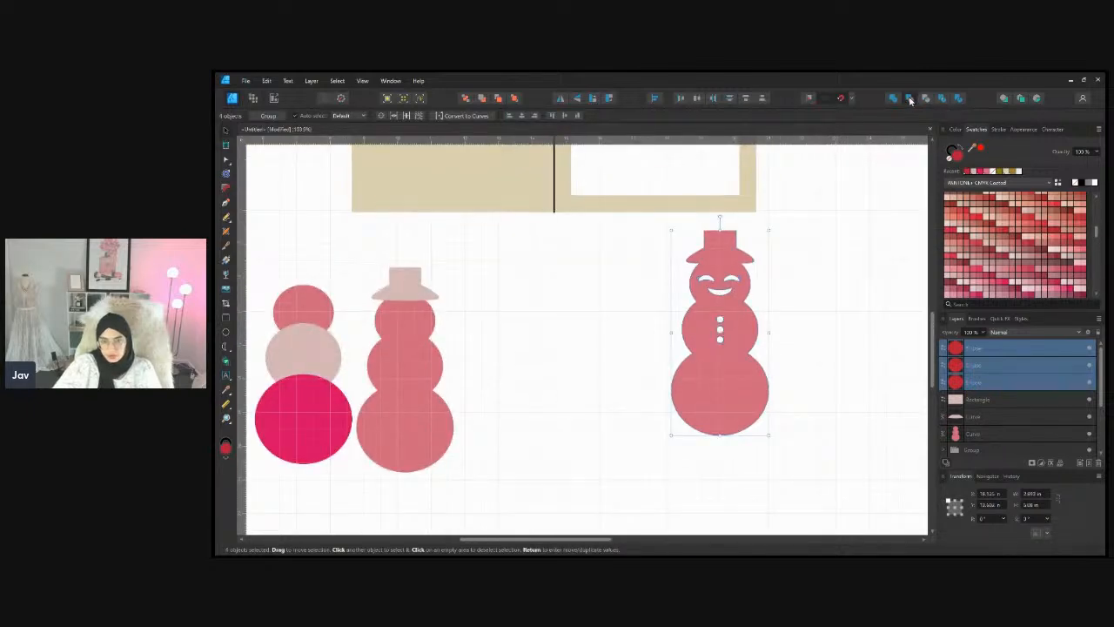
pyautogui.click(809, 355)
pyautogui.scroll(2, 809, 355)
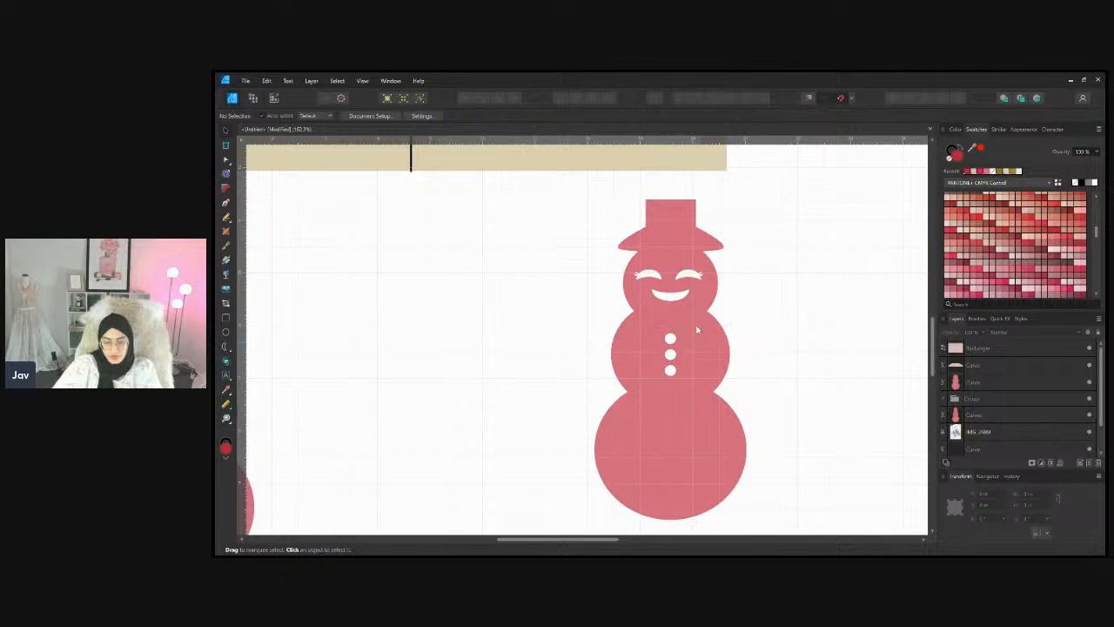
# Move the snowman into the card's cut-out window and scale it down to fit within the card's height
pyautogui.scroll(-2, 691, 373)
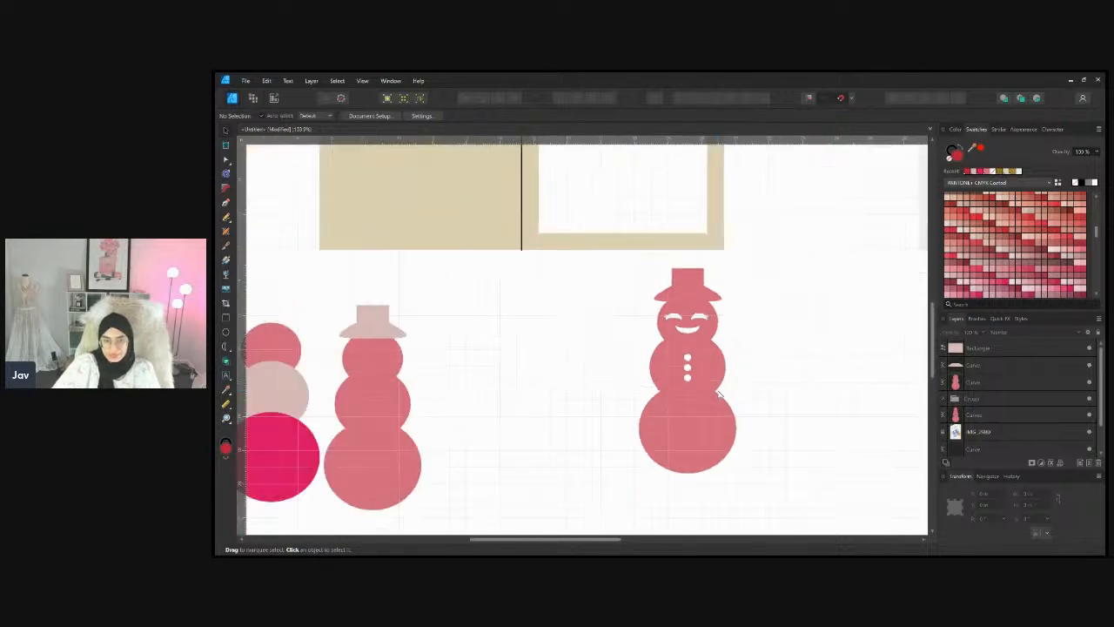
pyautogui.scroll(2, 739, 438)
pyautogui.moveTo(707, 438); pyautogui.dragTo(678, 270)
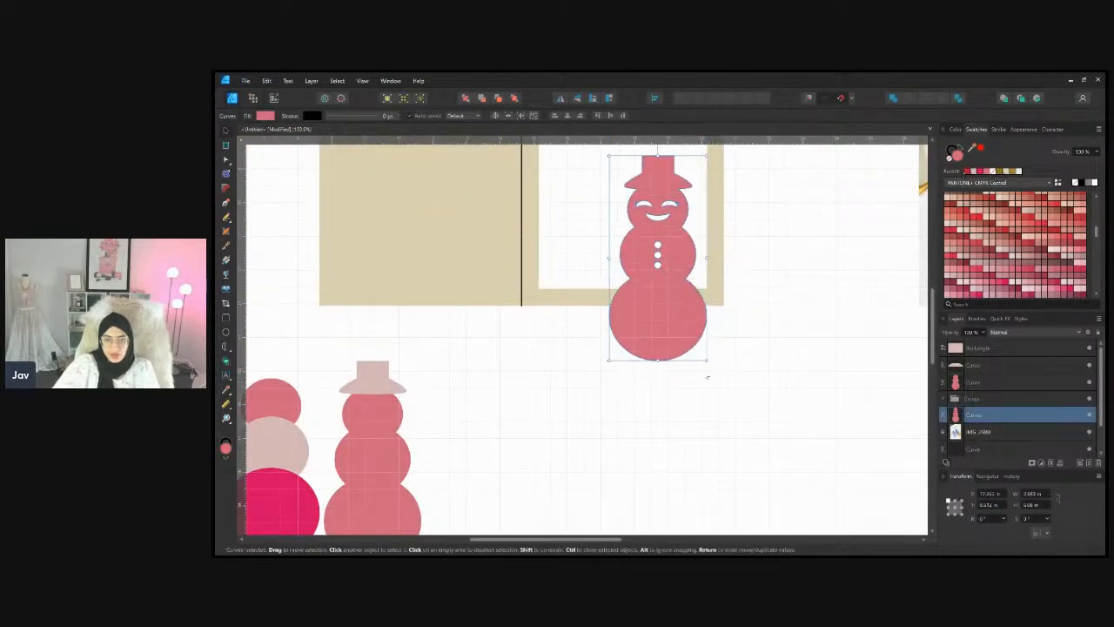
pyautogui.scroll(2, 804, 488)
pyautogui.scroll(1, 804, 488)
pyautogui.moveTo(655, 392); pyautogui.dragTo(621, 356)
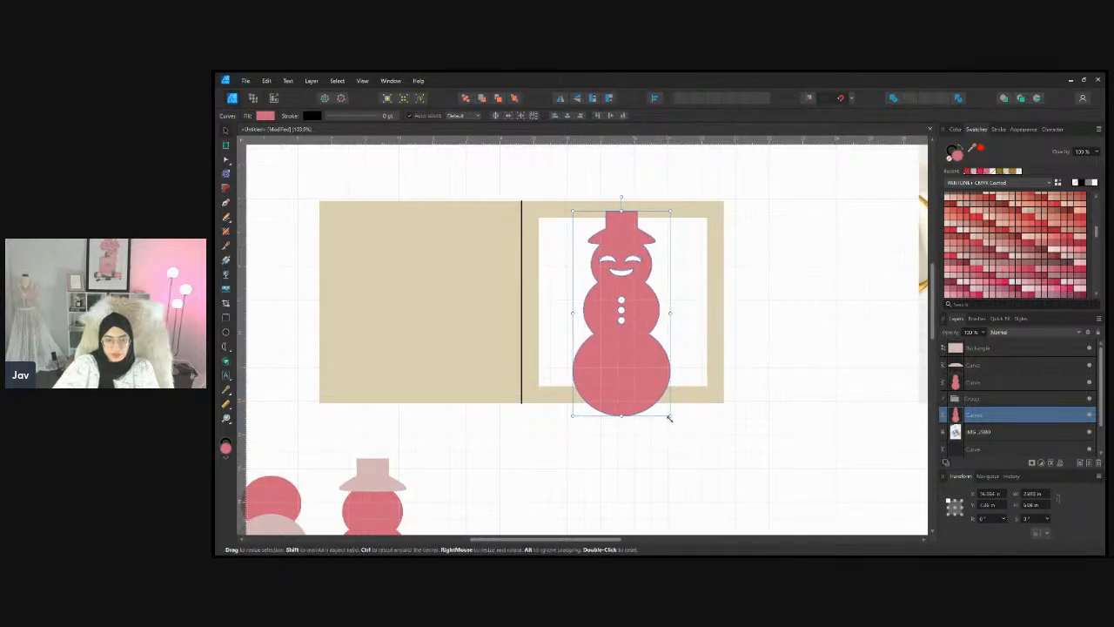
pyautogui.moveTo(671, 415); pyautogui.dragTo(659, 392)
# Centre the snowman vertically in the window so its hat and base overlap the frame
pyautogui.scroll(3, 584, 435)
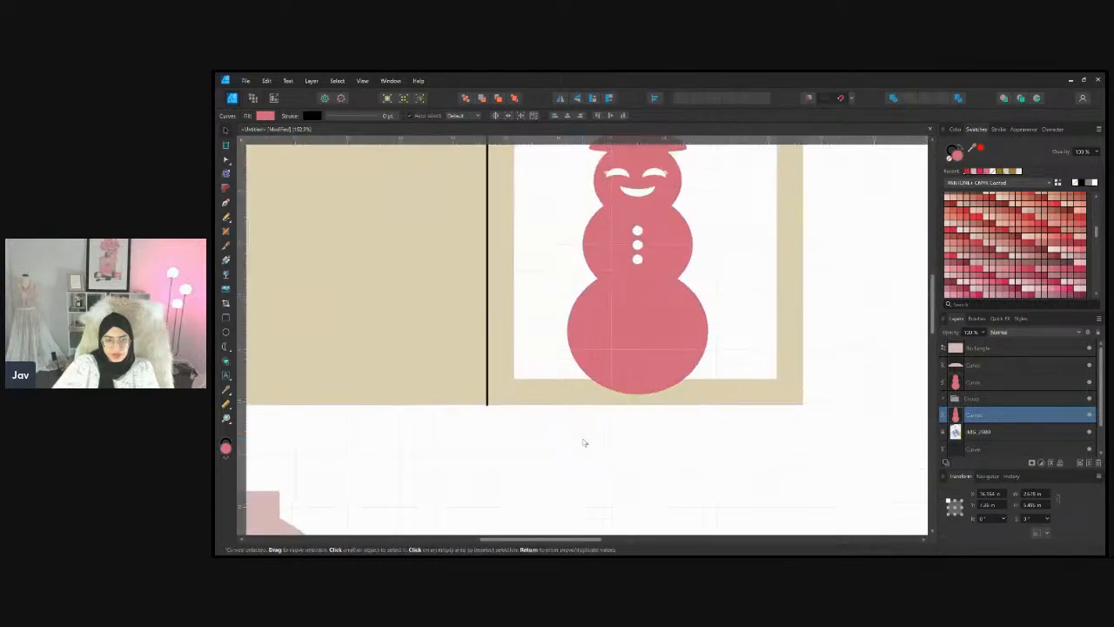
pyautogui.scroll(4, 672, 392)
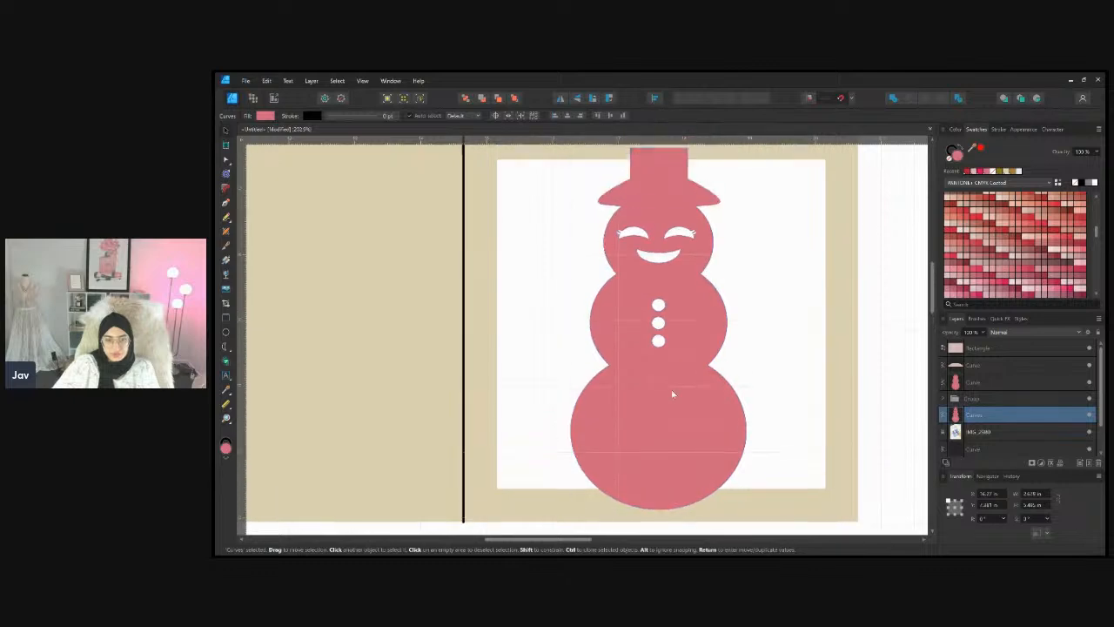
pyautogui.moveTo(675, 432); pyautogui.dragTo(676, 428)
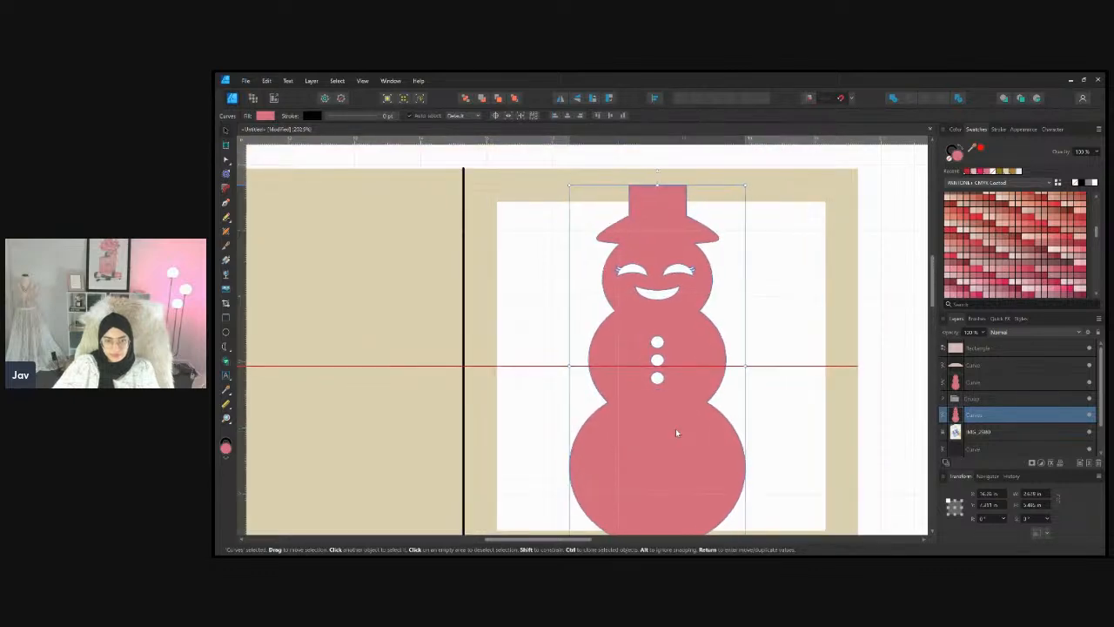
pyautogui.scroll(-4, 676, 429)
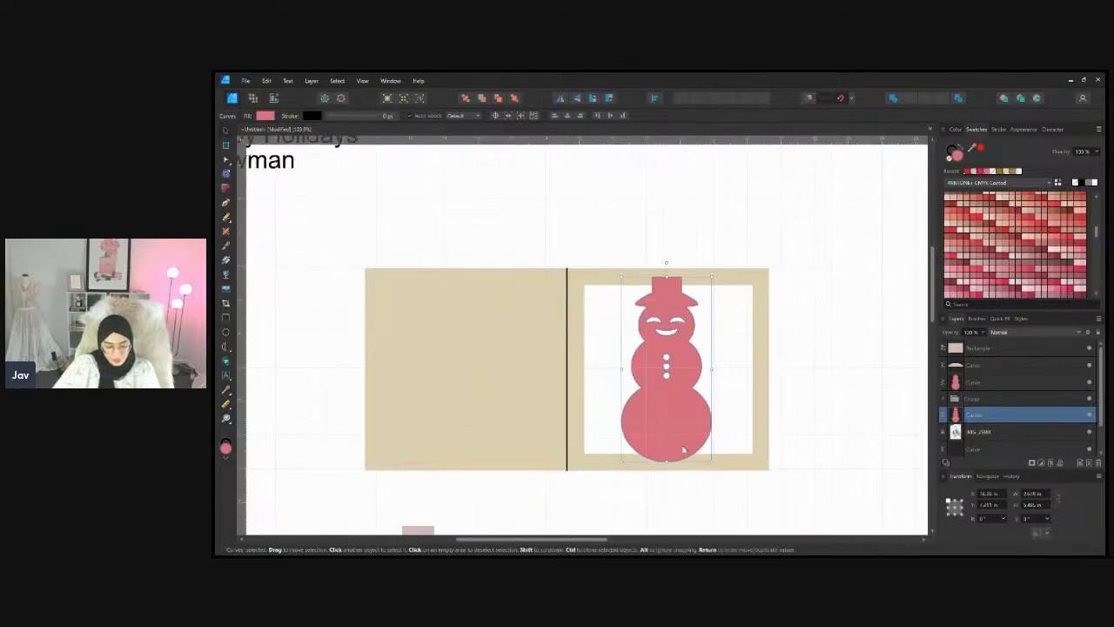
# Duplicate the finished snowman and place the copy below the card, beside the earlier snowman versions
pyautogui.moveTo(683, 449); pyautogui.dragTo(539, 481)
pyautogui.scroll(-2, 570, 363)
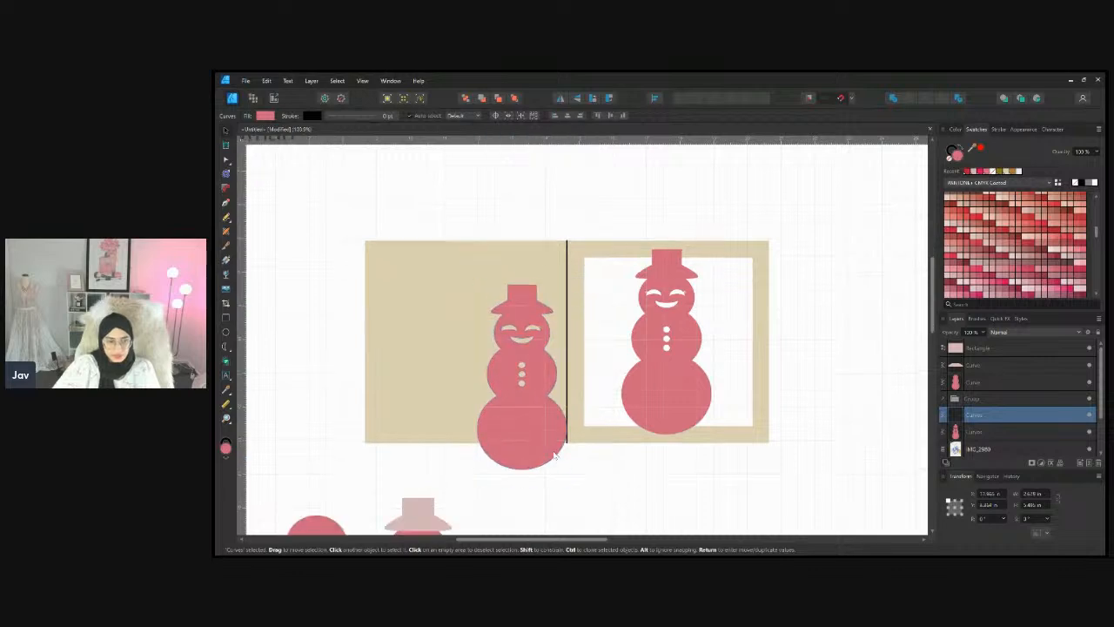
pyautogui.moveTo(528, 399); pyautogui.dragTo(519, 550)
pyautogui.scroll(-1, 565, 496)
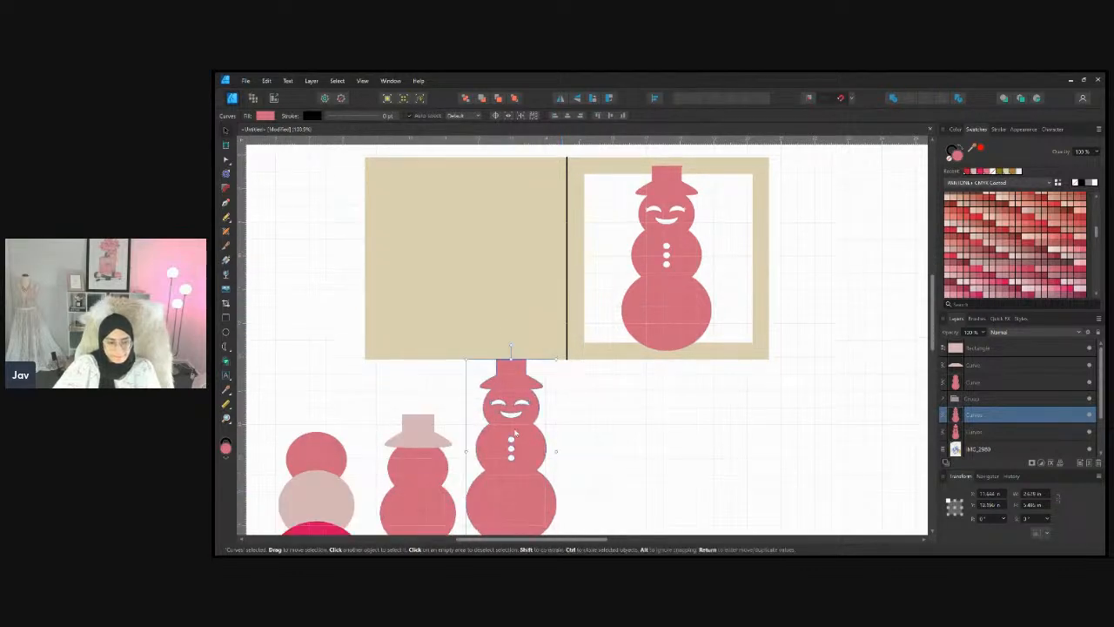
pyautogui.moveTo(524, 421); pyautogui.dragTo(531, 476)
# Fine-tune the card snowman's size and placement in the window, keeping its hat and base overlapping the frame
pyautogui.scroll(1, 667, 423)
pyautogui.scroll(2, 696, 427)
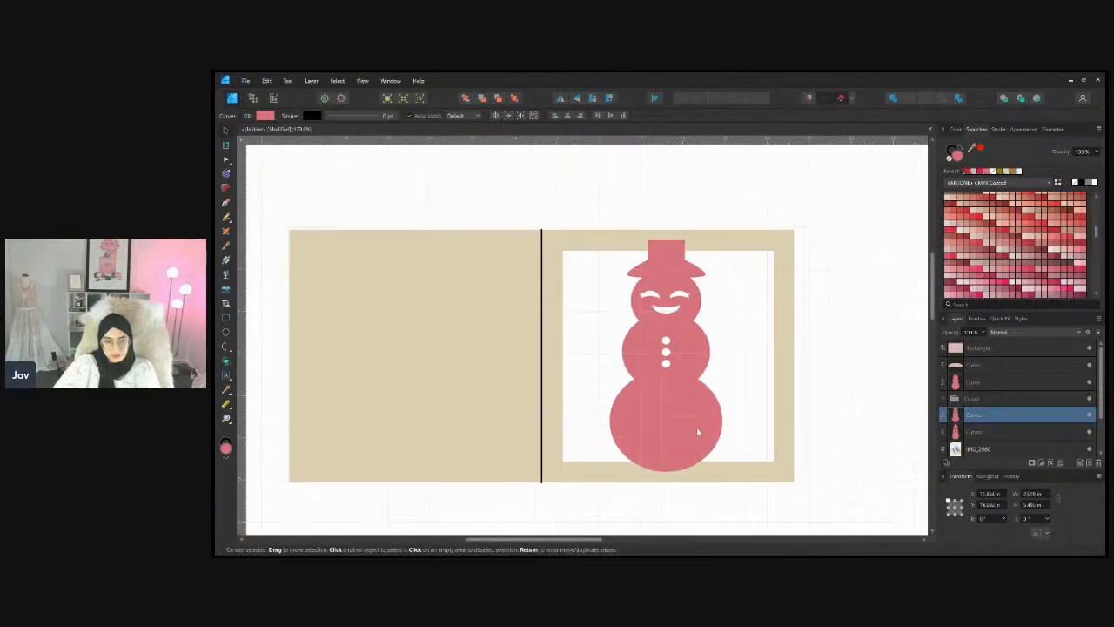
pyautogui.click(686, 410)
pyautogui.moveTo(722, 471); pyautogui.dragTo(700, 441)
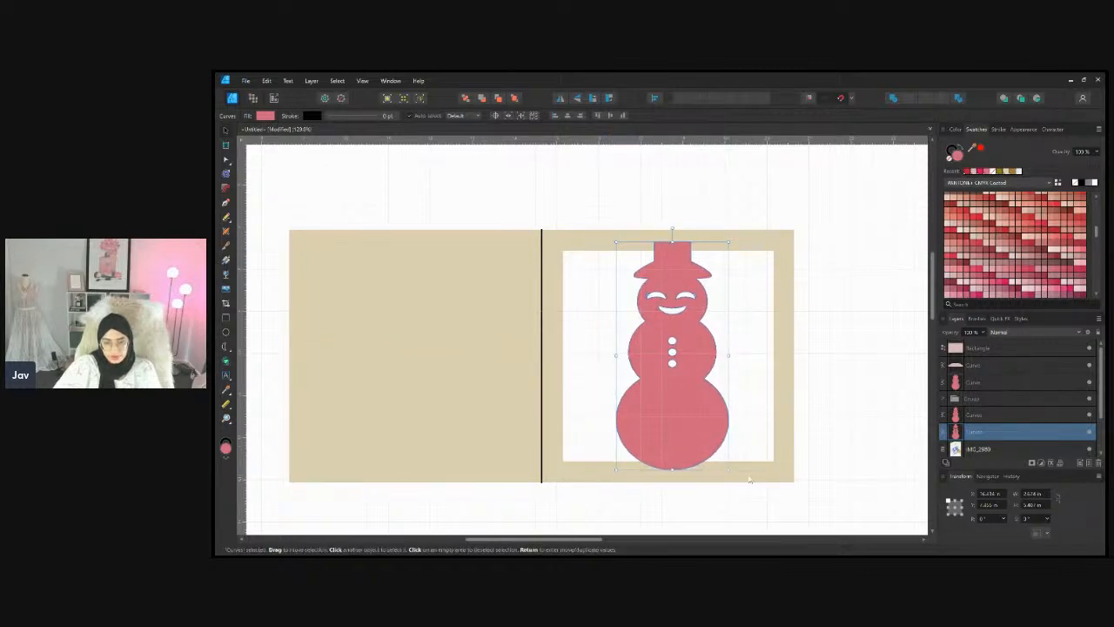
pyautogui.keyDown('shift'); pyautogui.click(749, 478); pyautogui.keyUp('shift')
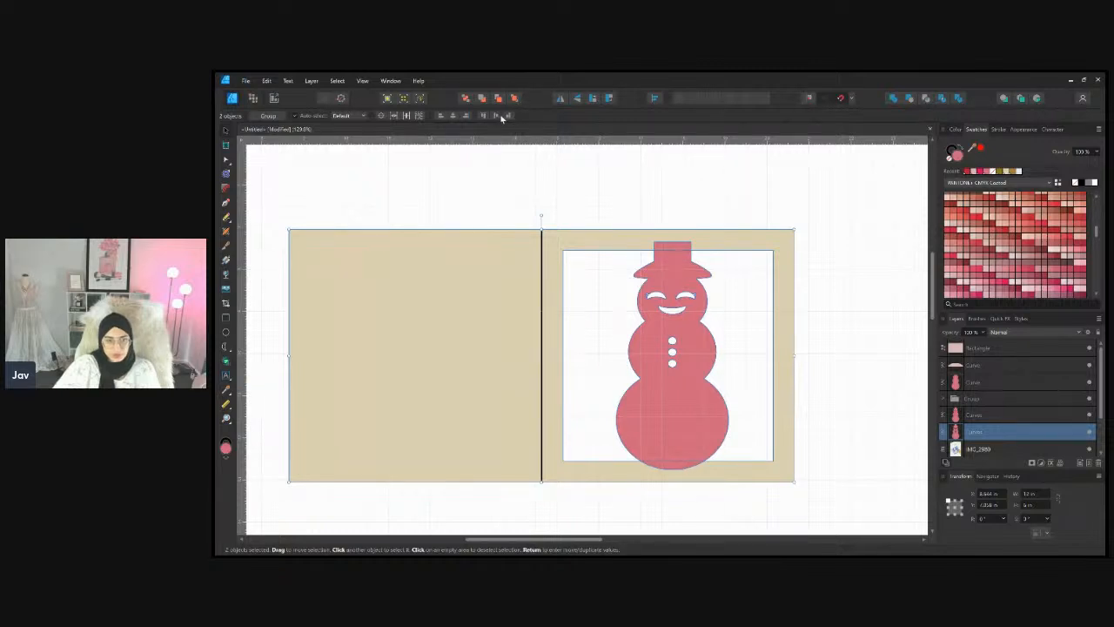
pyautogui.click(889, 377)
# Merge the snowman in the window with the card base into one shape using the Add operation
pyautogui.scroll(1, 773, 414)
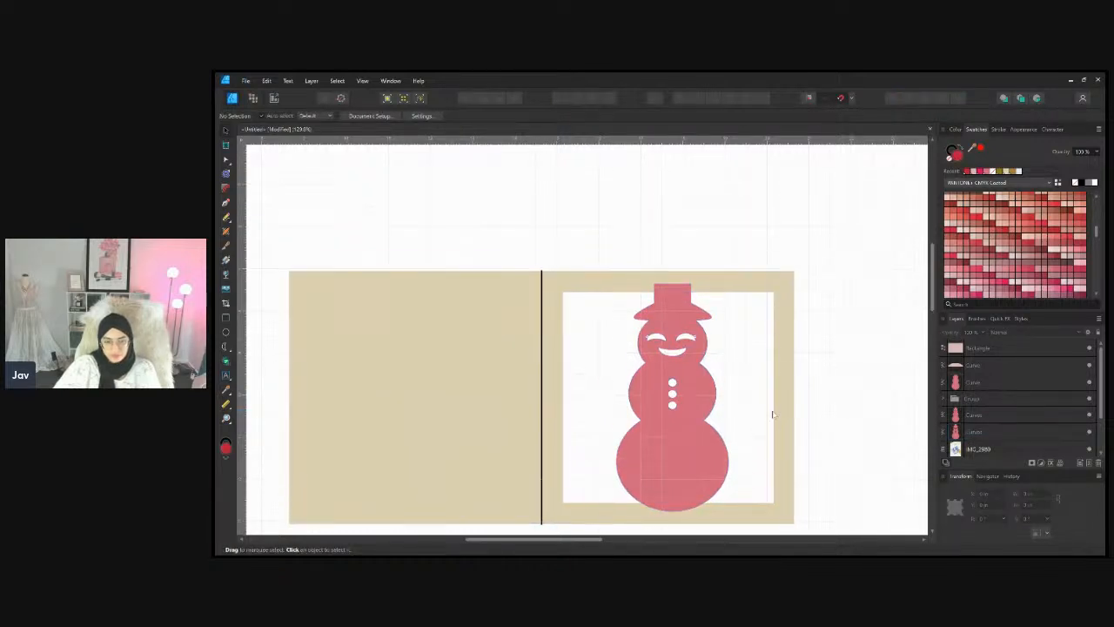
pyautogui.scroll(-3, 765, 419)
pyautogui.scroll(3, 803, 480)
pyautogui.scroll(-1, 803, 481)
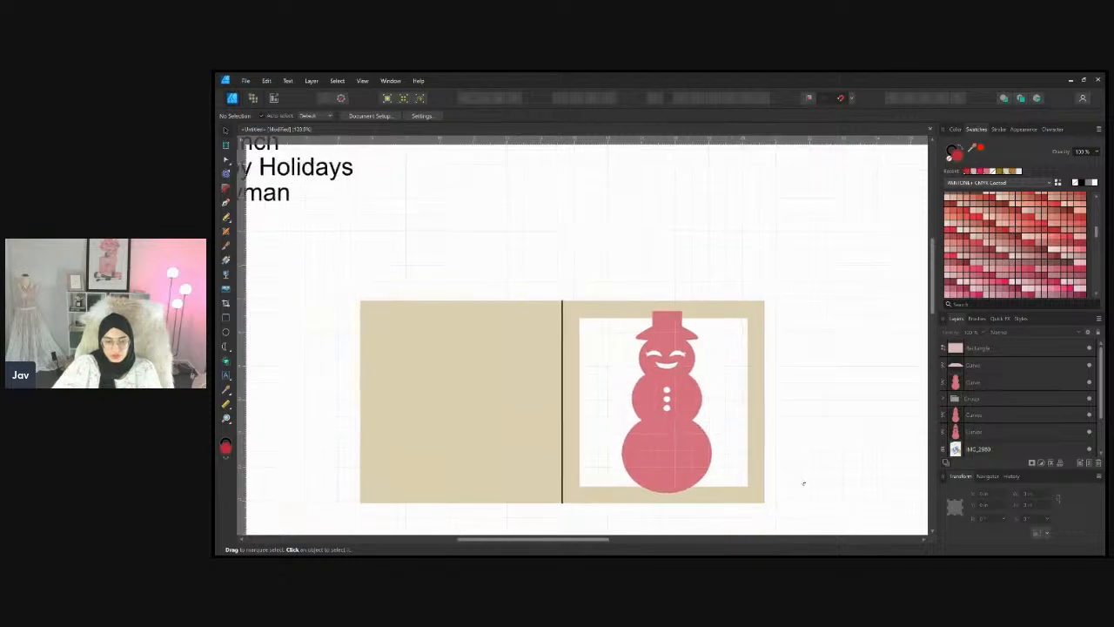
pyautogui.scroll(-1, 803, 481)
pyautogui.click(692, 475)
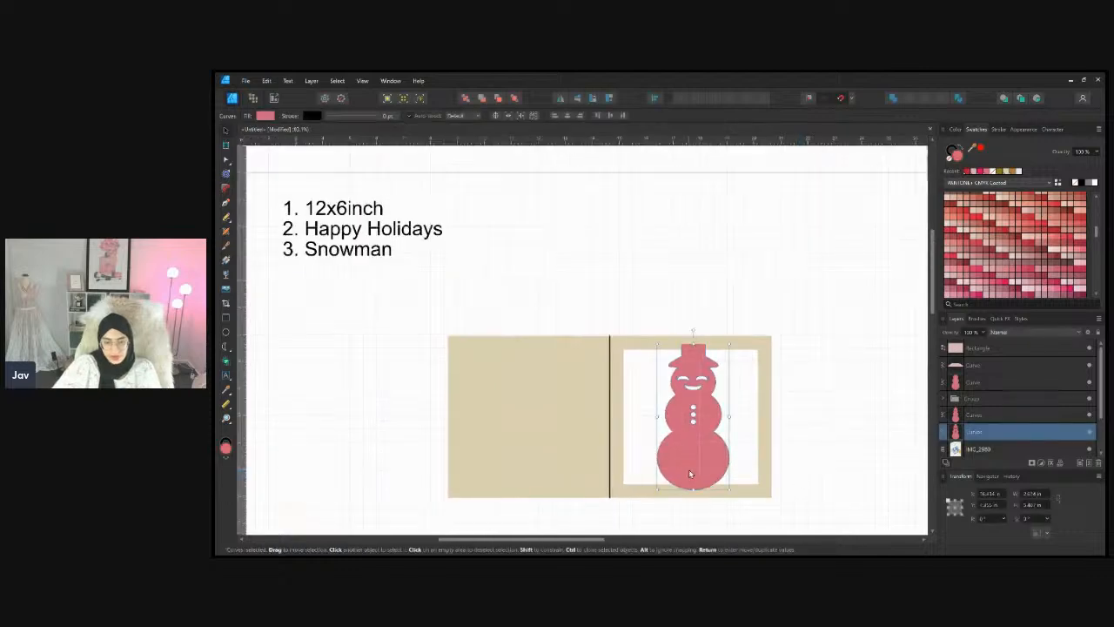
pyautogui.keyDown('shift'); pyautogui.click(763, 484); pyautogui.keyUp('shift')
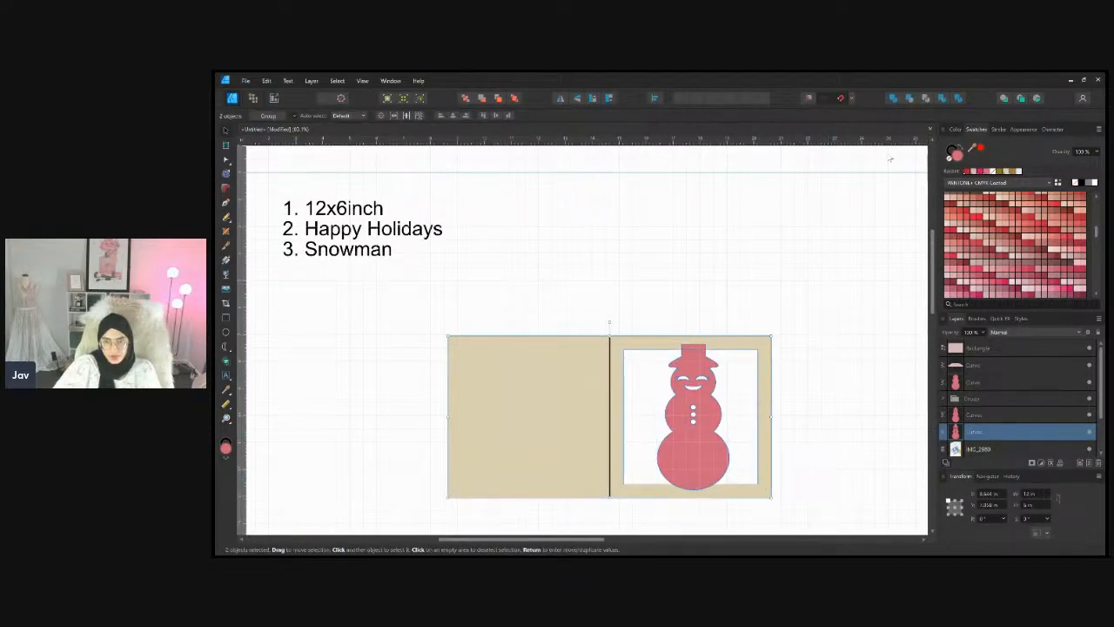
pyautogui.click(895, 99)
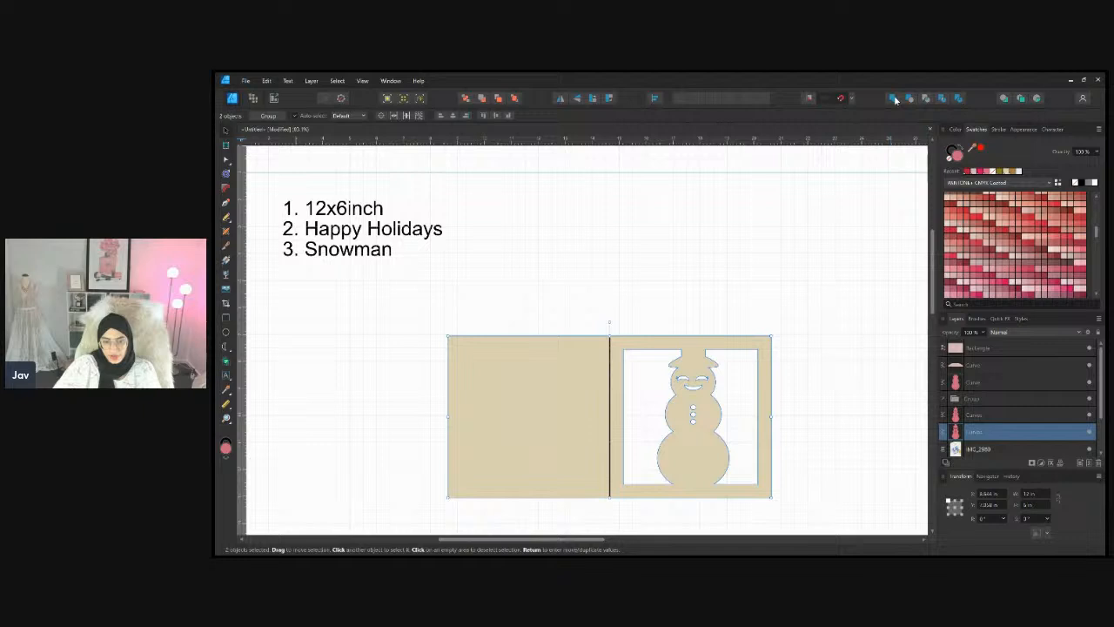
pyautogui.click(838, 397)
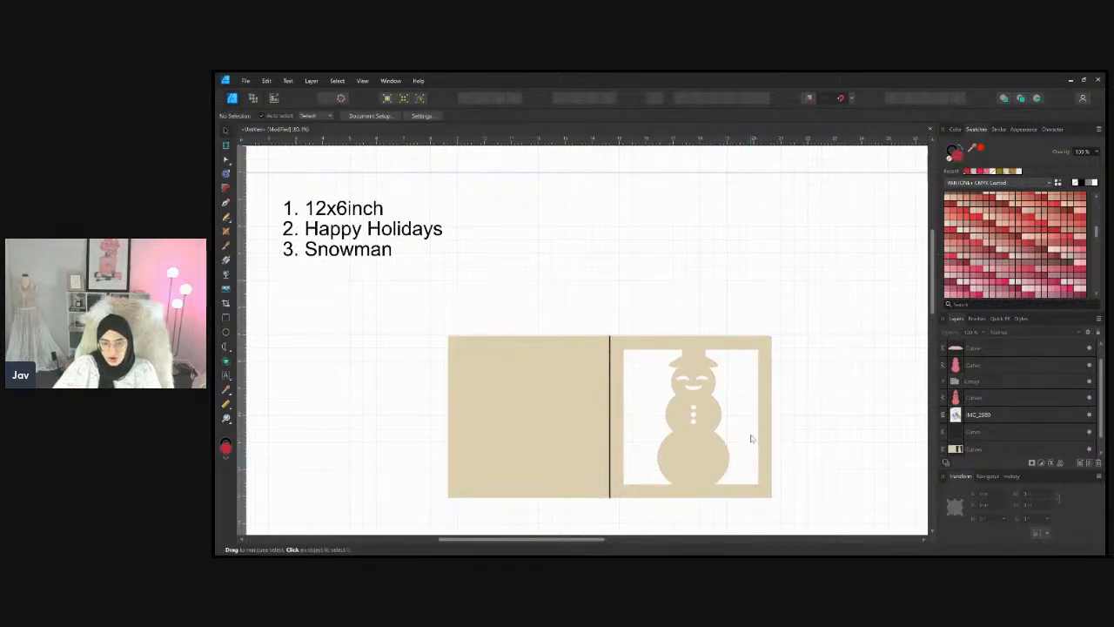
pyautogui.scroll(-3, 718, 422)
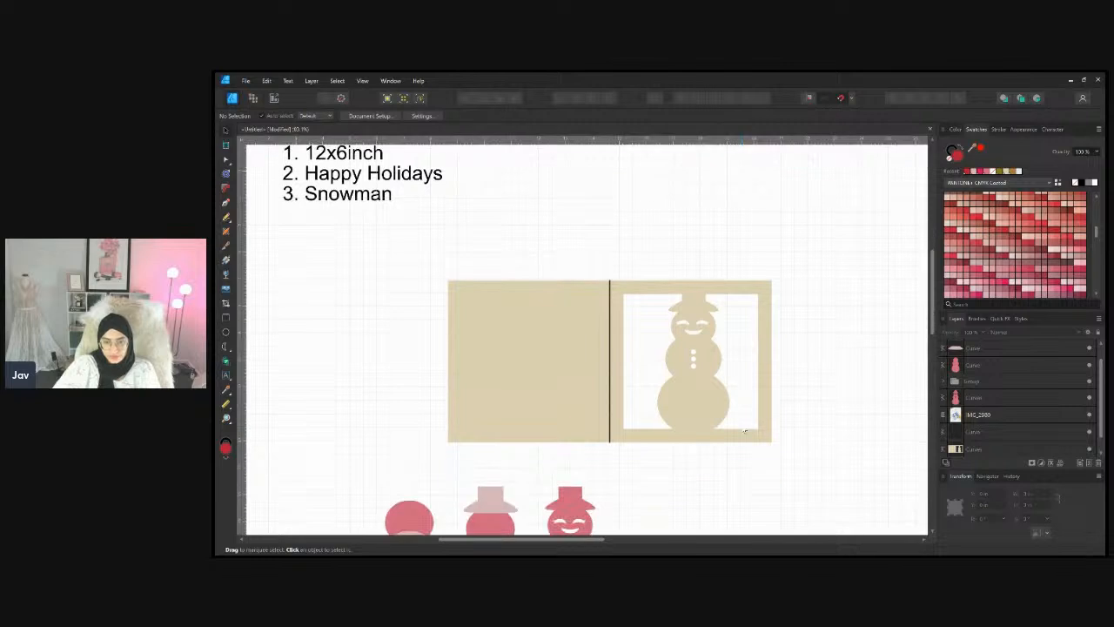
pyautogui.scroll(1, 768, 448)
pyautogui.scroll(-3, 767, 447)
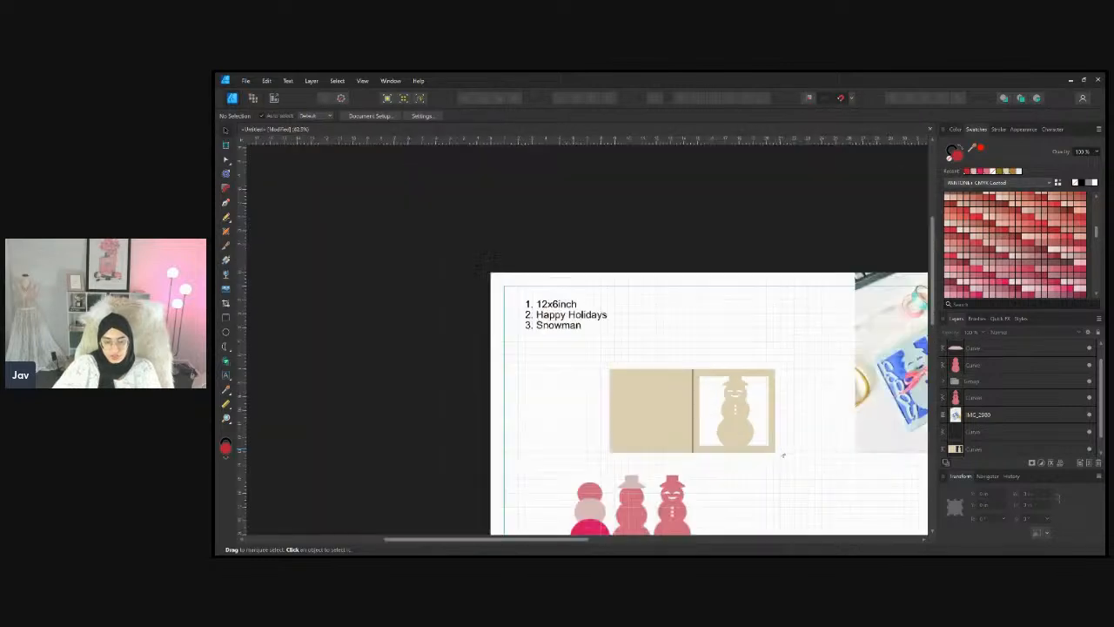
pyautogui.scroll(3, 812, 477)
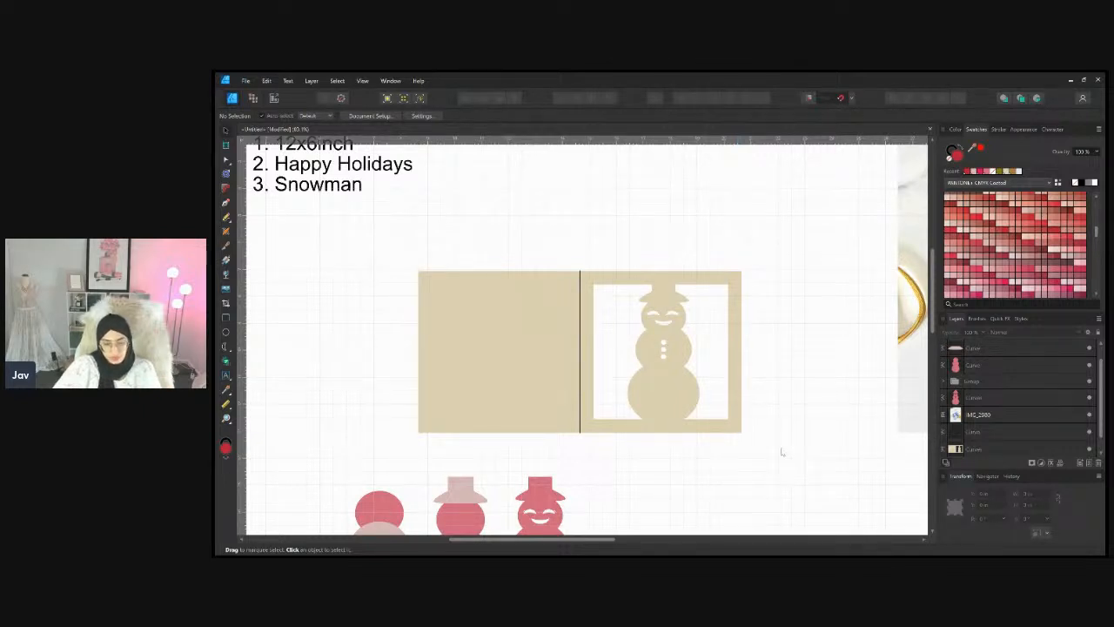
# Undo the merge of the snowman with the card base to restore them as separate shapes
pyautogui.hotkey('ctrl', 'z')
pyautogui.hotkey('ctrl', 'z')
pyautogui.hotkey('ctrl', 'z')
pyautogui.hotkey('ctrl', 'z')
pyautogui.hotkey('ctrl', 'z')
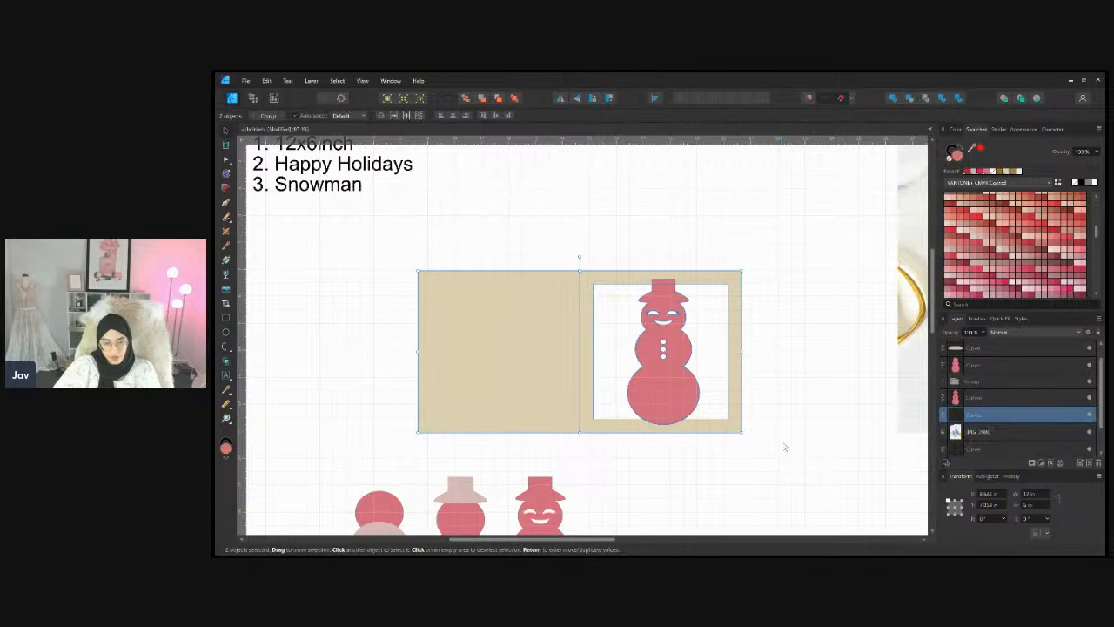
pyautogui.scroll(-3, 784, 450)
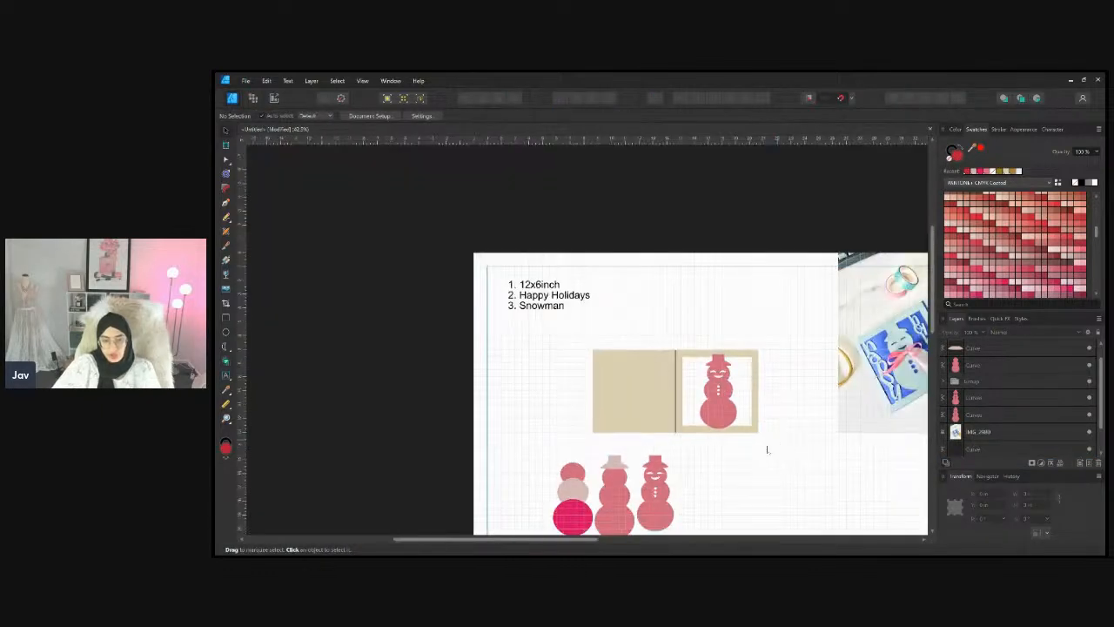
# Duplicate the windowed card base and place the copy below the row of snowman versions as a spare
pyautogui.click(750, 430)
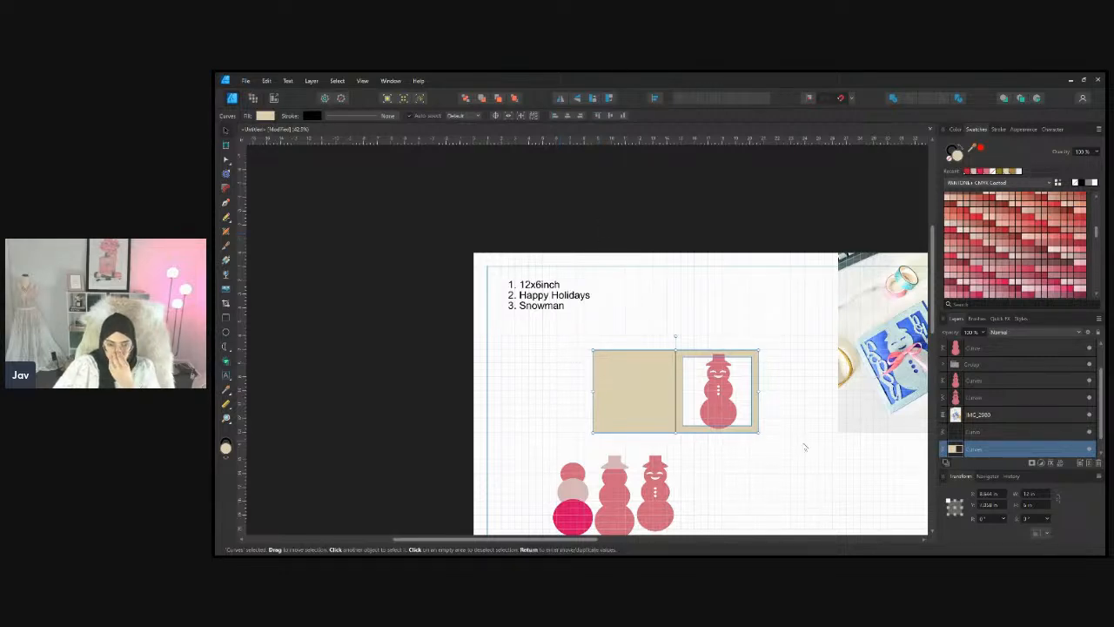
pyautogui.scroll(-2, 787, 474)
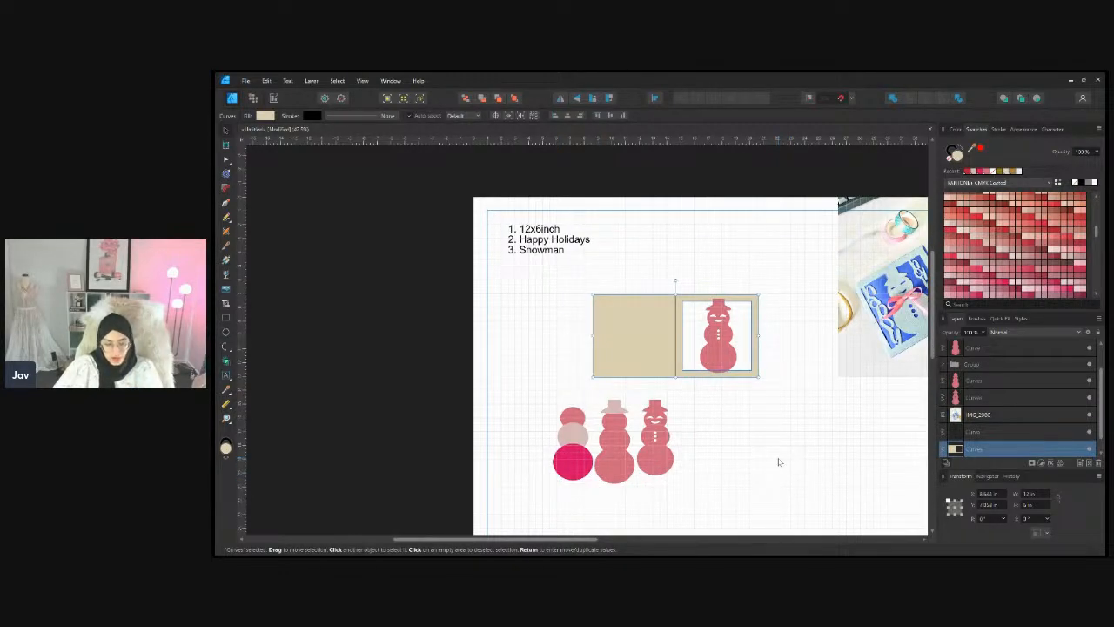
pyautogui.moveTo(668, 340); pyautogui.dragTo(599, 497)
pyautogui.click(740, 447)
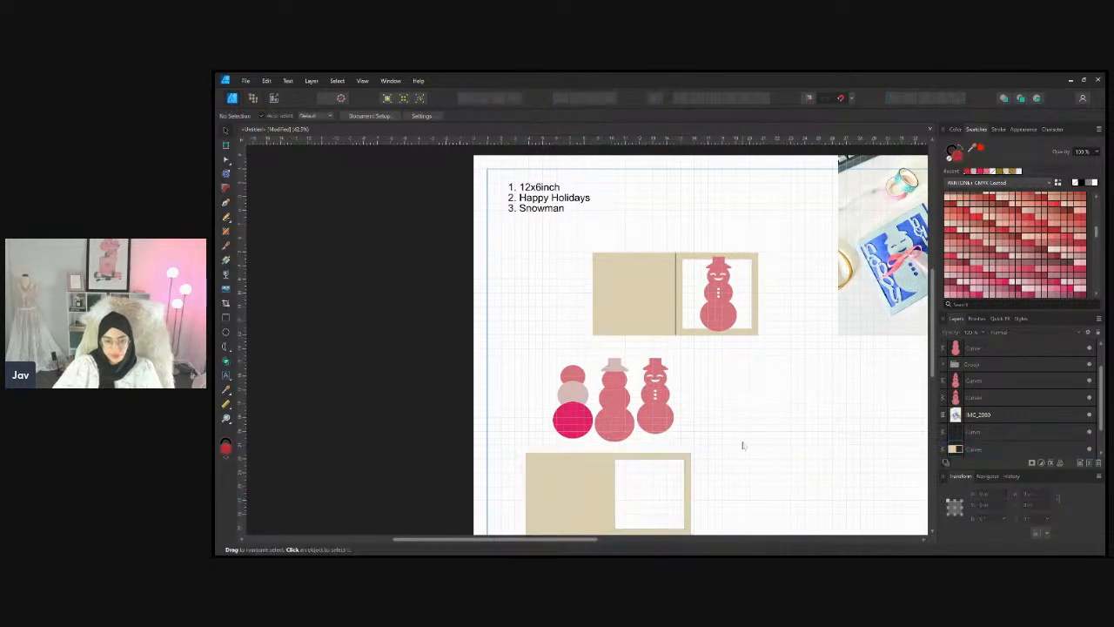
# Merge the snowman in the window and the original card base into one shape with the Add operation
pyautogui.scroll(2, 774, 436)
pyautogui.scroll(1, 775, 436)
pyautogui.scroll(2, 667, 405)
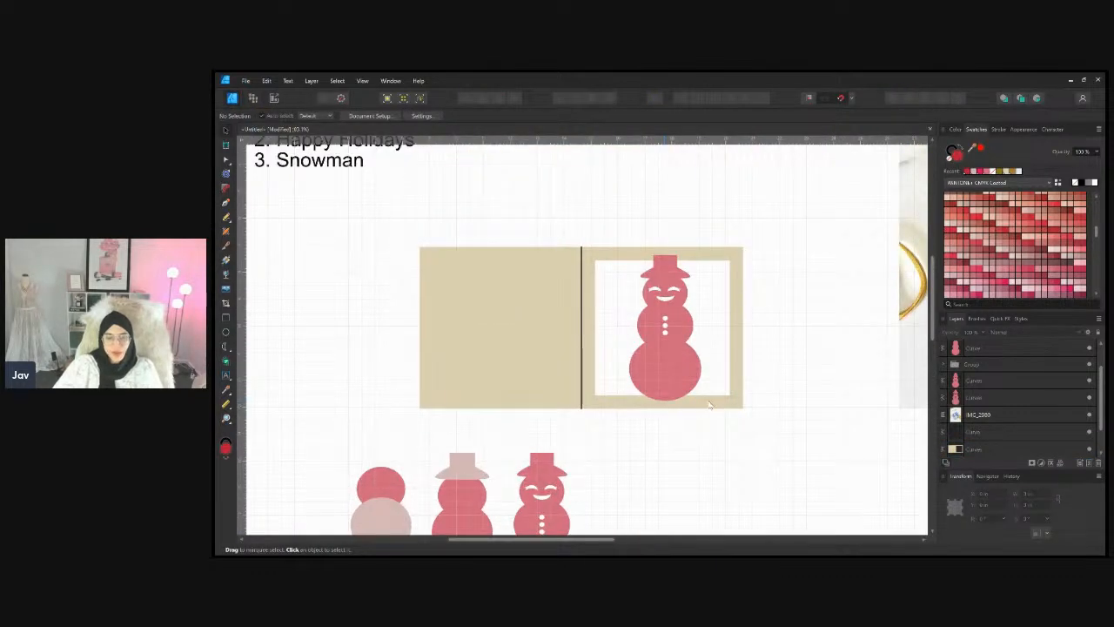
pyautogui.click(678, 340)
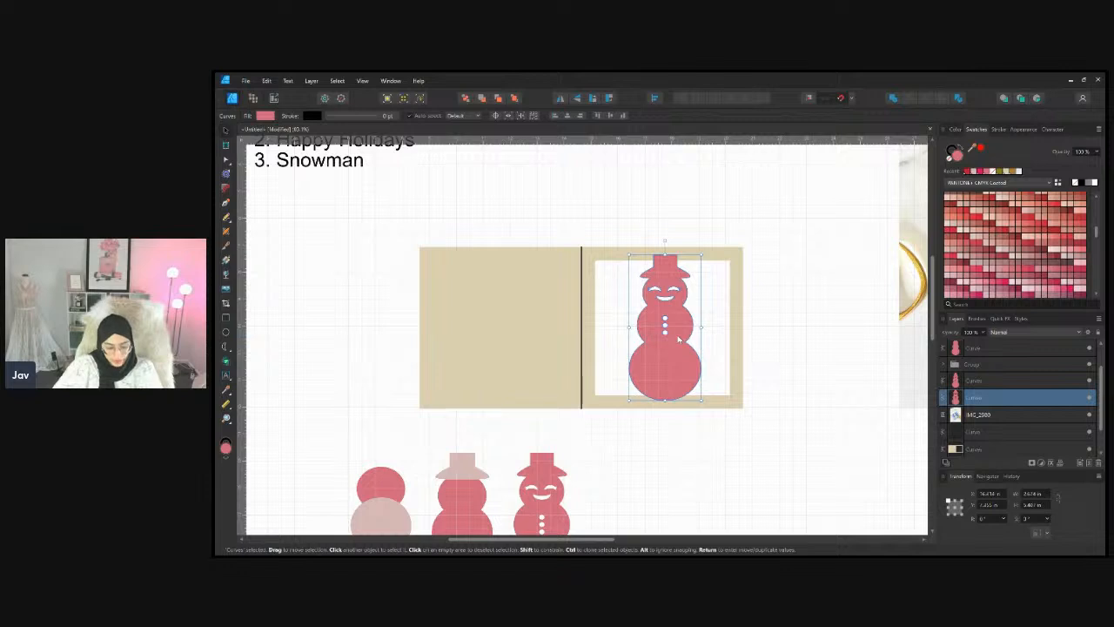
pyautogui.keyDown('shift'); pyautogui.click(737, 387); pyautogui.keyUp('shift')
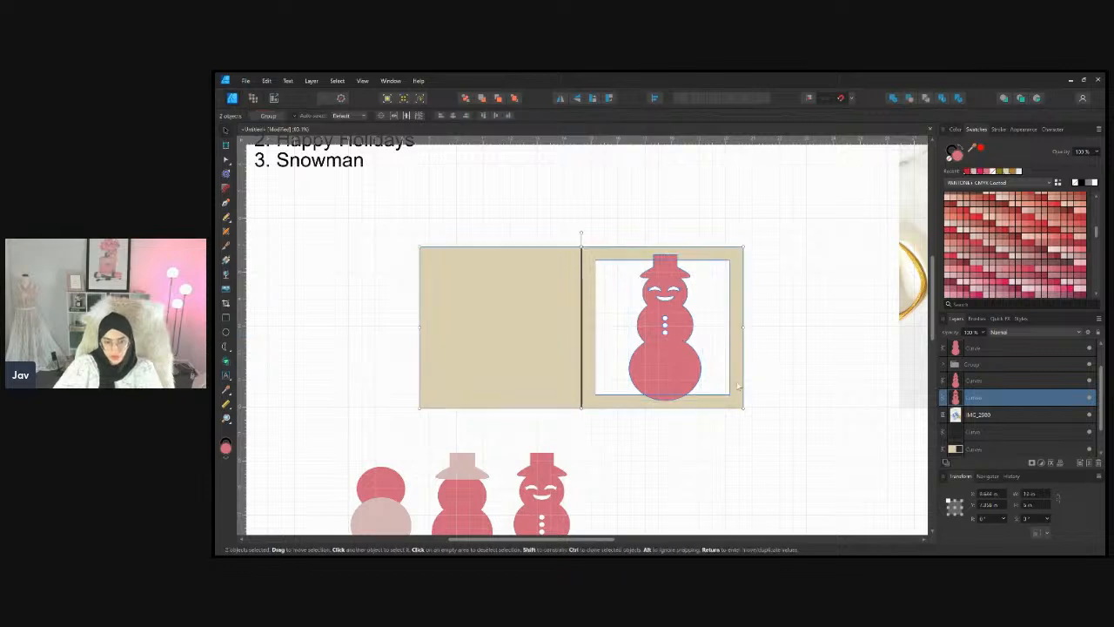
pyautogui.click(897, 103)
# Nudge the merged card slightly so that it lines up with the fold line
pyautogui.keyDown('ctrl'); pyautogui.scroll(2, 705, 341); pyautogui.keyUp('ctrl')
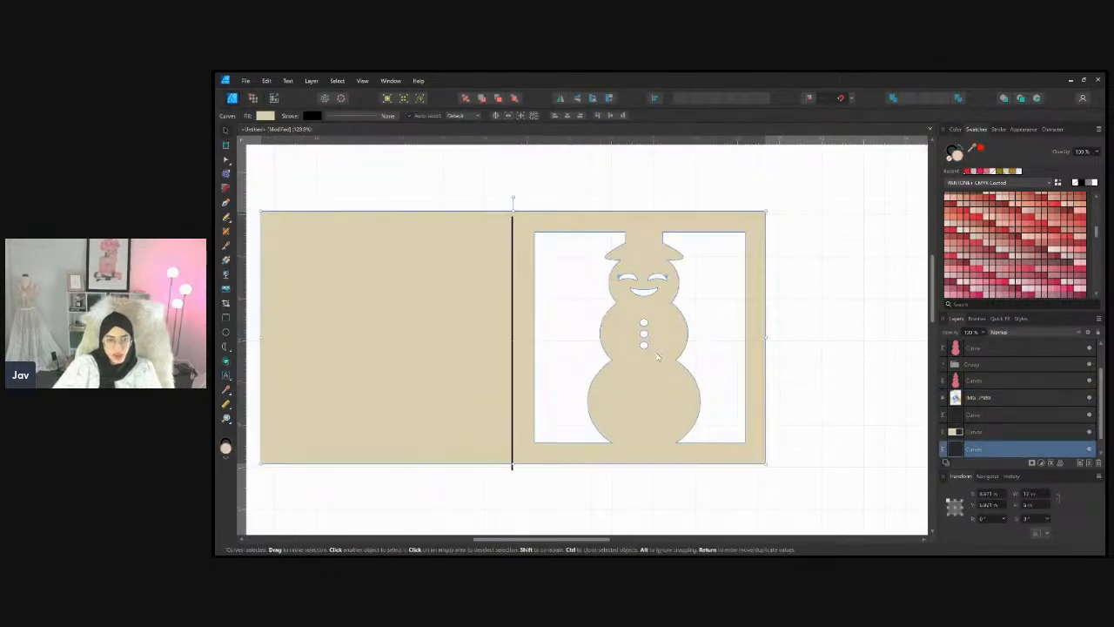
pyautogui.moveTo(657, 362)
pyautogui.mouseDown()
pyautogui.moveTo(662, 349)
pyautogui.moveTo(656, 368)
pyautogui.mouseUp()
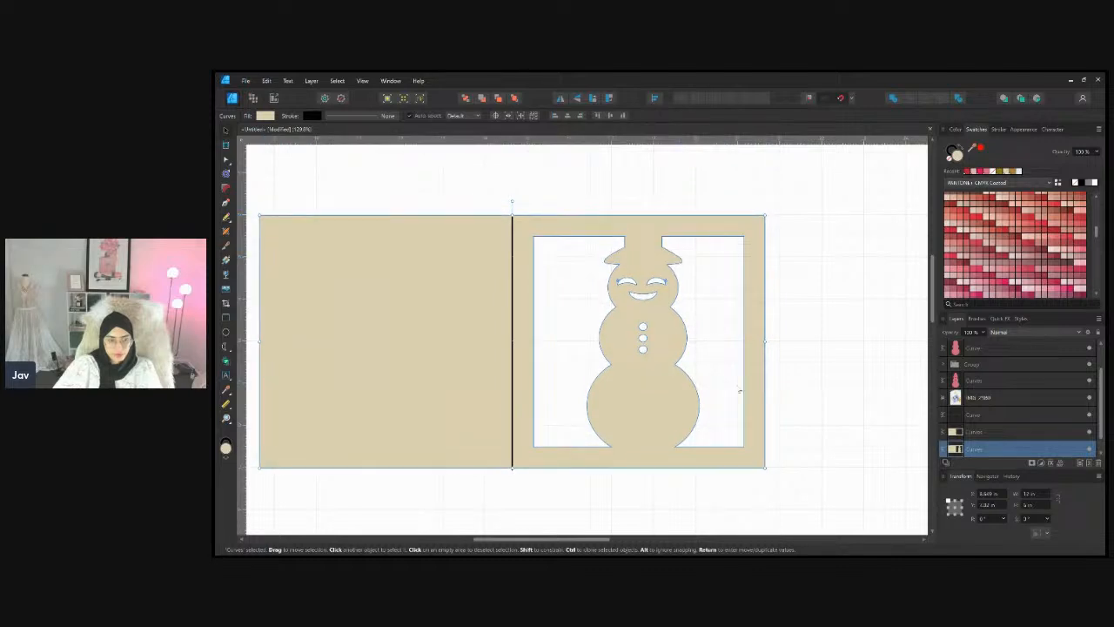
pyautogui.click(808, 402)
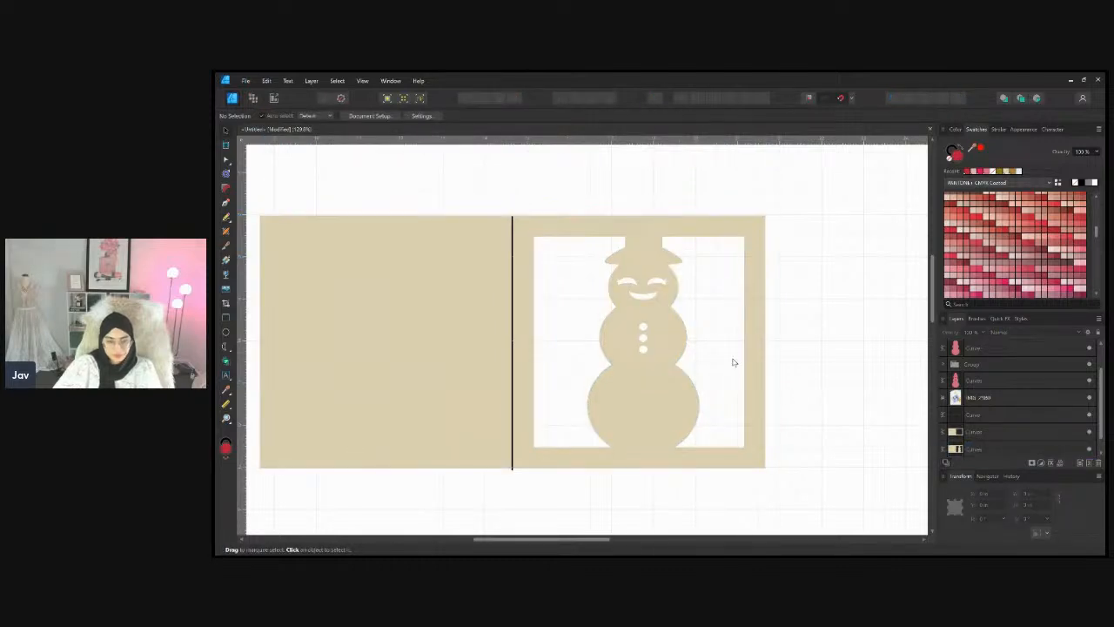
# Move the snowman versions and the spare card base together into the lower-left corner of the page
pyautogui.scroll(-2, 797, 396)
pyautogui.scroll(-1, 795, 396)
pyautogui.scroll(-3, 795, 397)
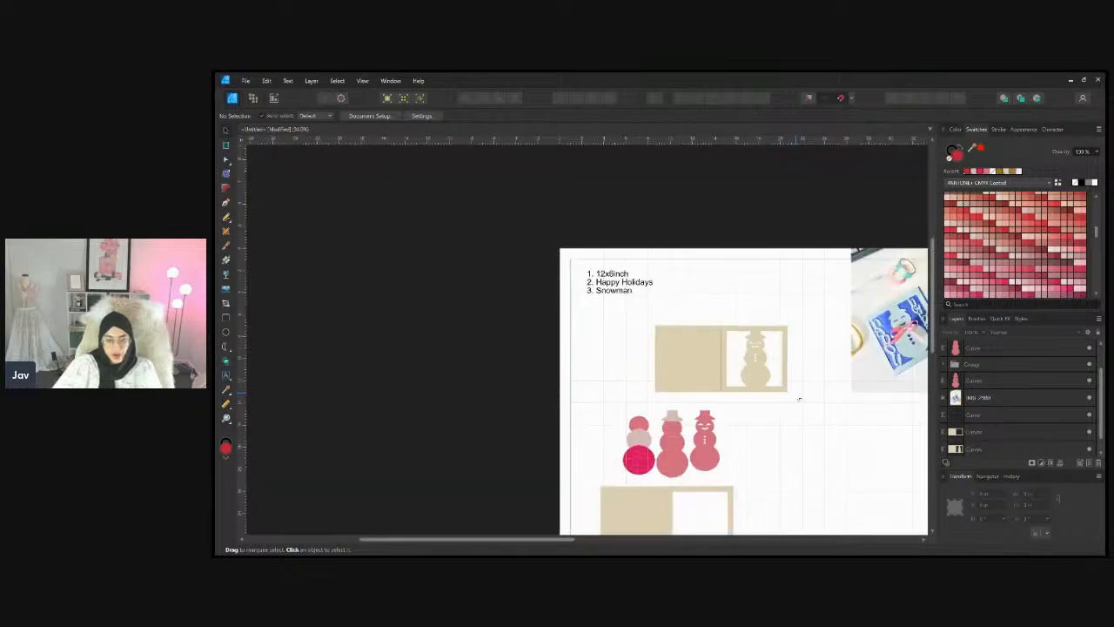
pyautogui.scroll(-1, 795, 397)
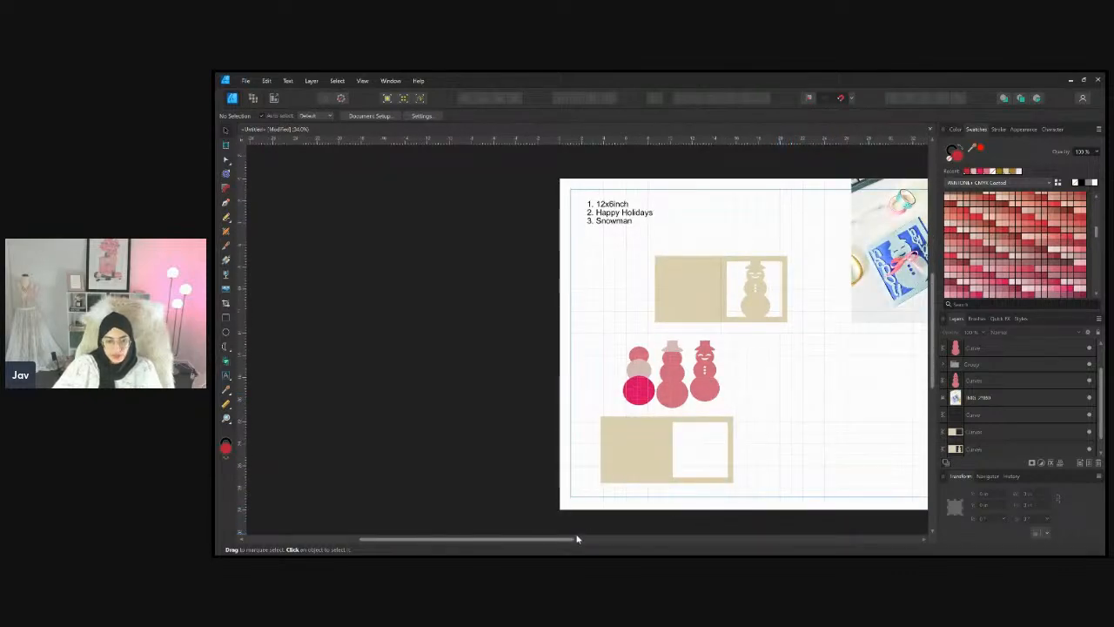
pyautogui.moveTo(573, 537); pyautogui.dragTo(655, 545)
pyautogui.moveTo(646, 494); pyautogui.dragTo(437, 332)
pyautogui.moveTo(553, 380); pyautogui.dragTo(520, 426)
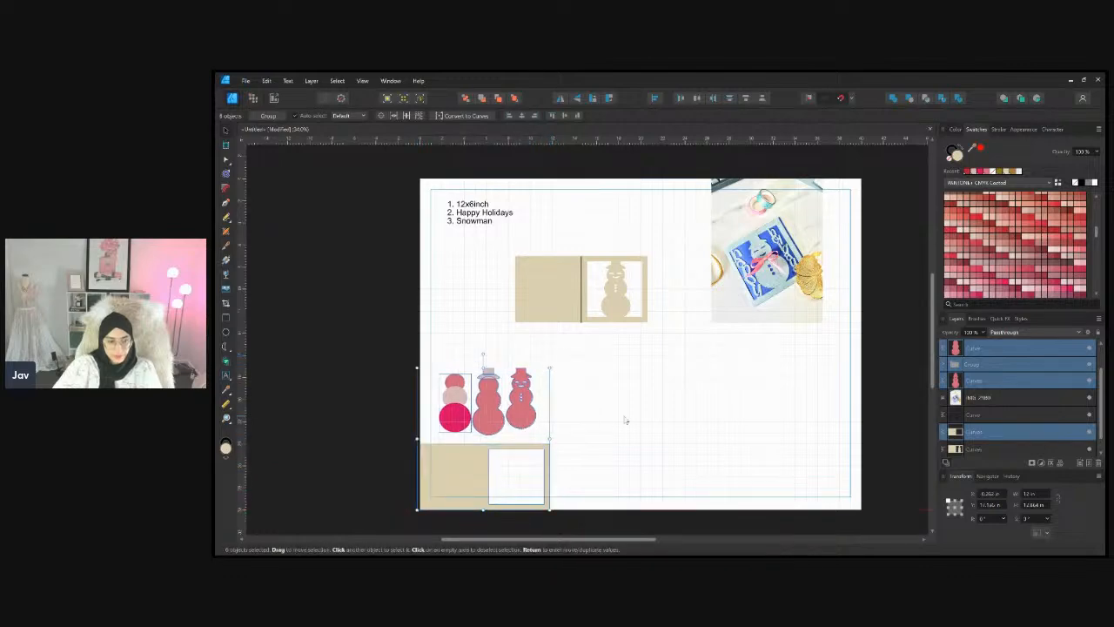
pyautogui.click(699, 378)
# Move the reference photo of the finished card higher to free the space beside the card design
pyautogui.scroll(5, 698, 378)
pyautogui.scroll(1, 754, 385)
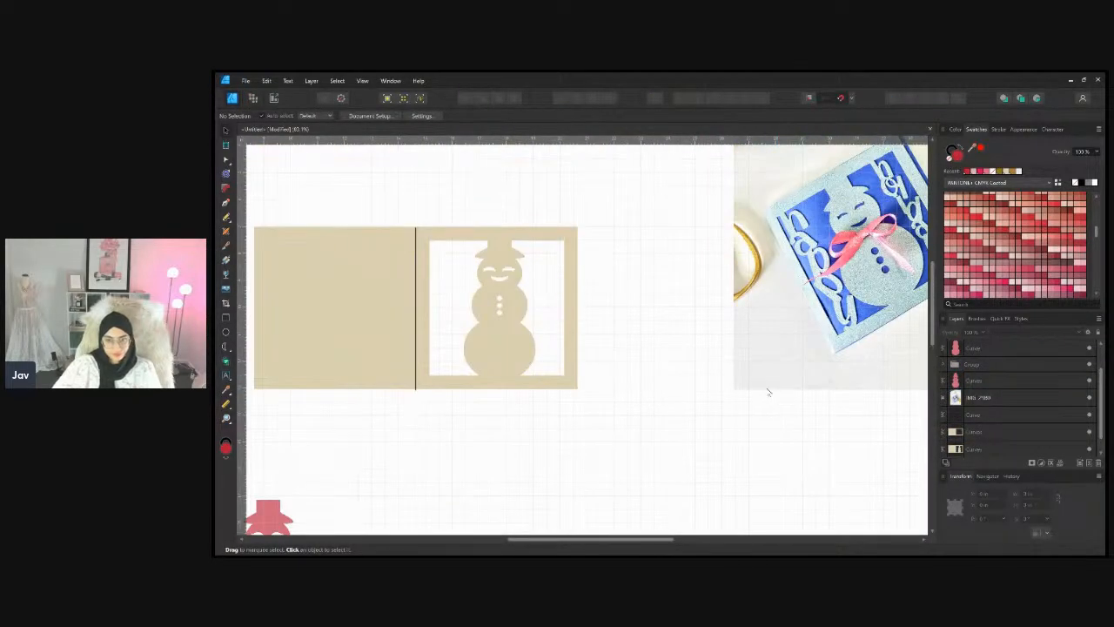
pyautogui.scroll(-1, 767, 327)
pyautogui.moveTo(881, 316); pyautogui.dragTo(806, 232)
pyautogui.scroll(1, 806, 231)
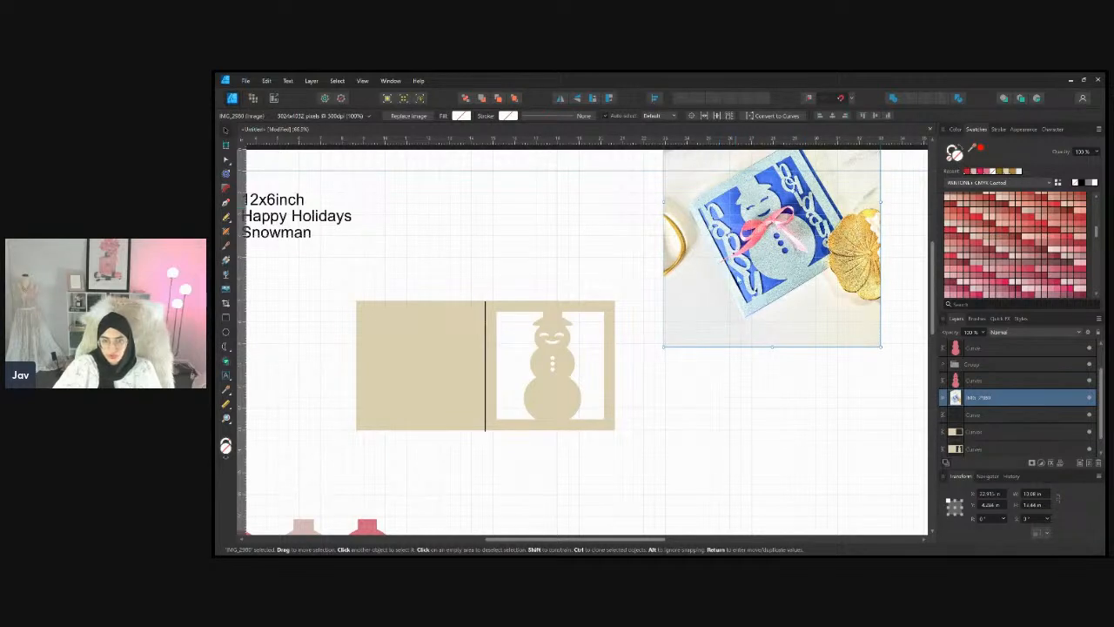
pyautogui.moveTo(783, 287); pyautogui.dragTo(801, 251)
pyautogui.click(803, 355)
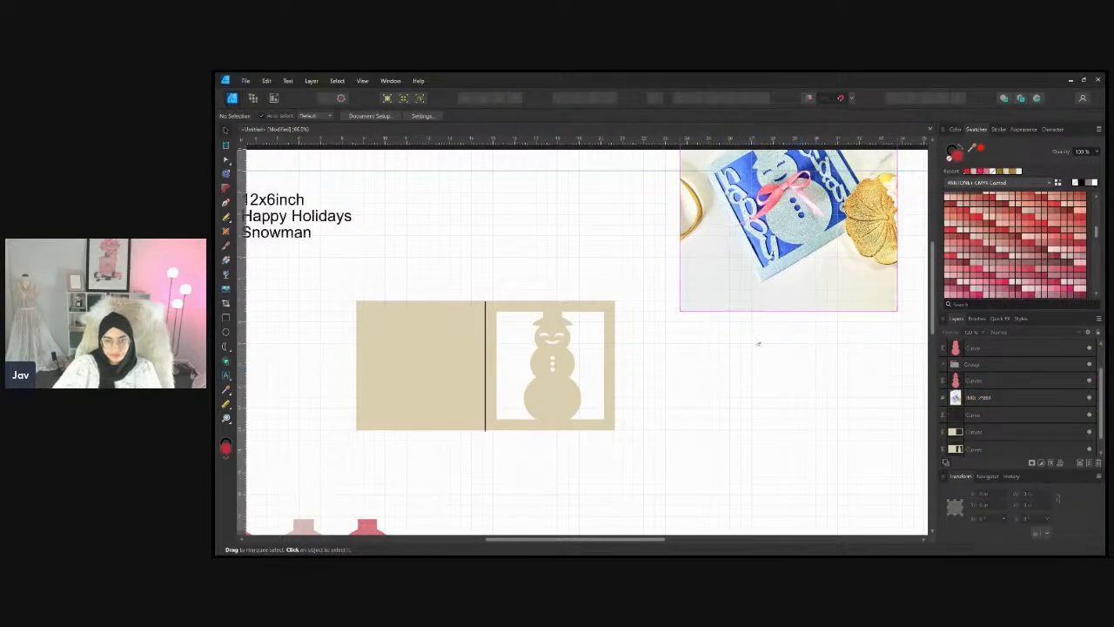
# Create a narrow frame text box about 1.1 in wide beside the card, below the photo, containing the word "happy"
pyautogui.click(225, 376)
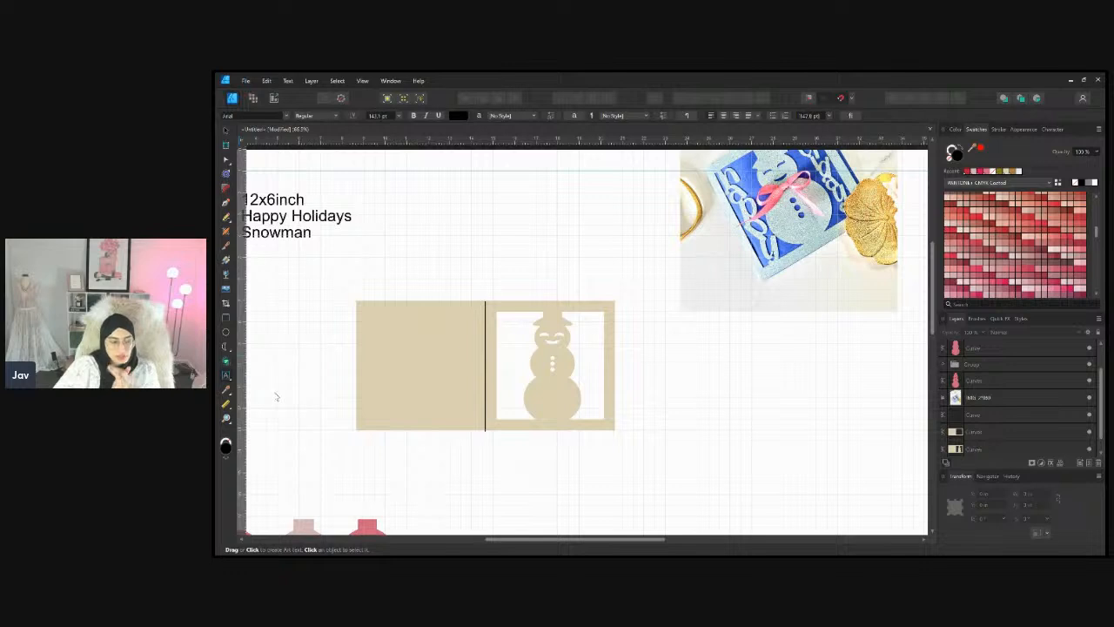
pyautogui.press('t')
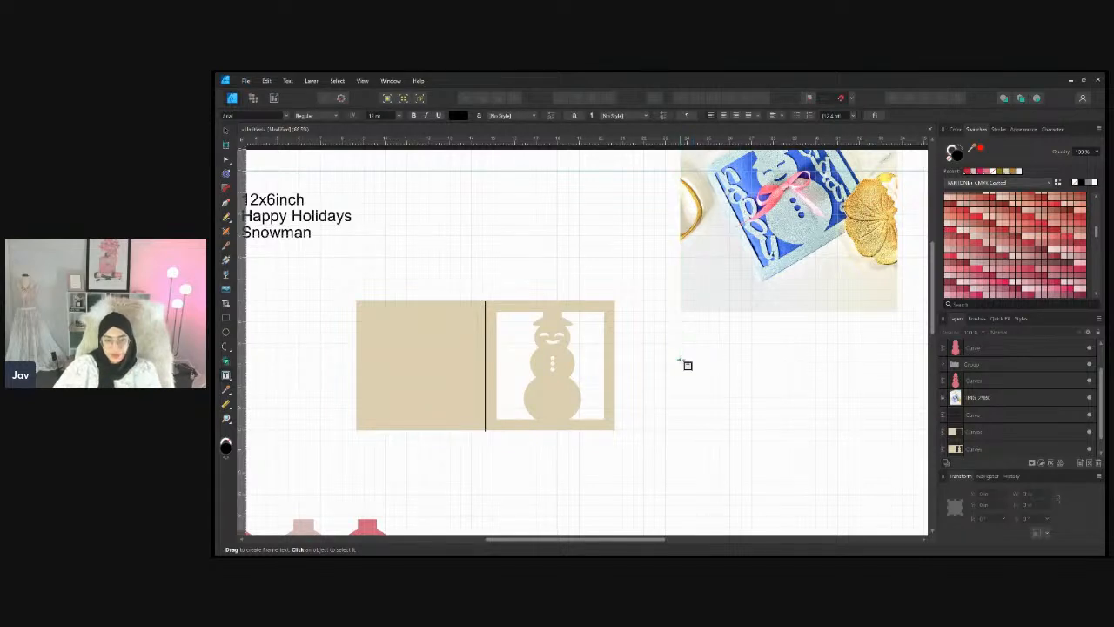
pyautogui.moveTo(682, 361); pyautogui.dragTo(704, 423)
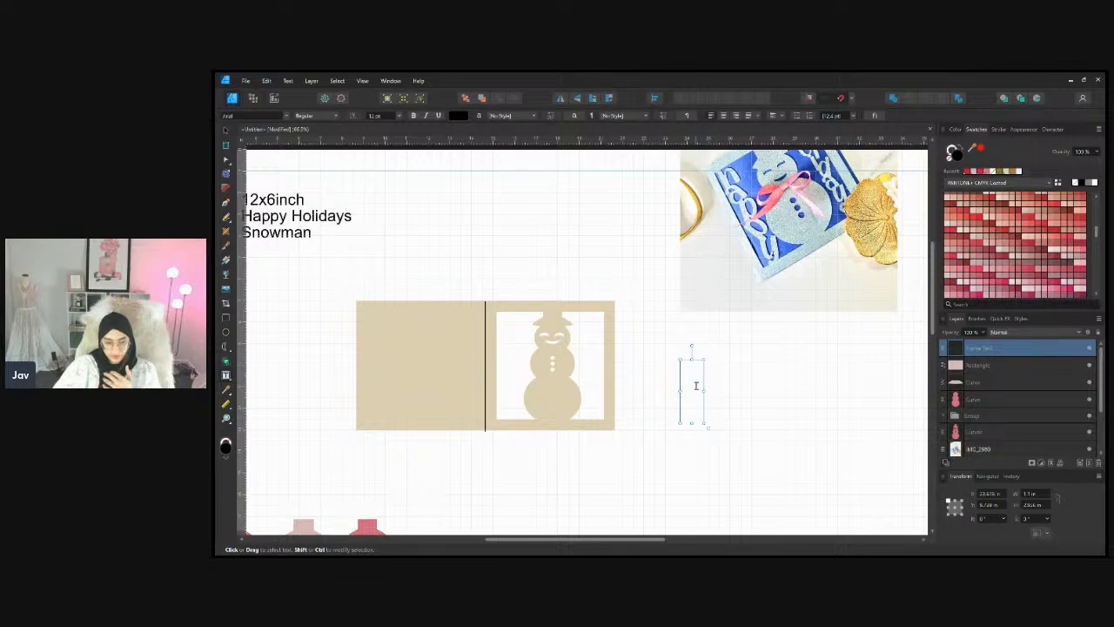
pyautogui.scroll(2, 695, 385)
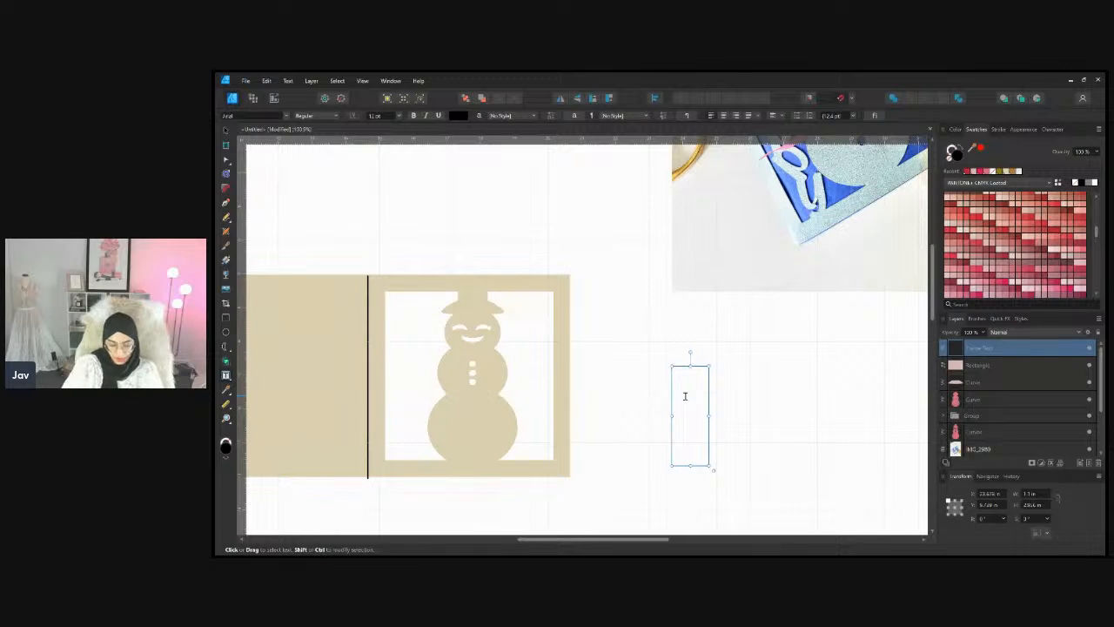
pyautogui.click(685, 395)
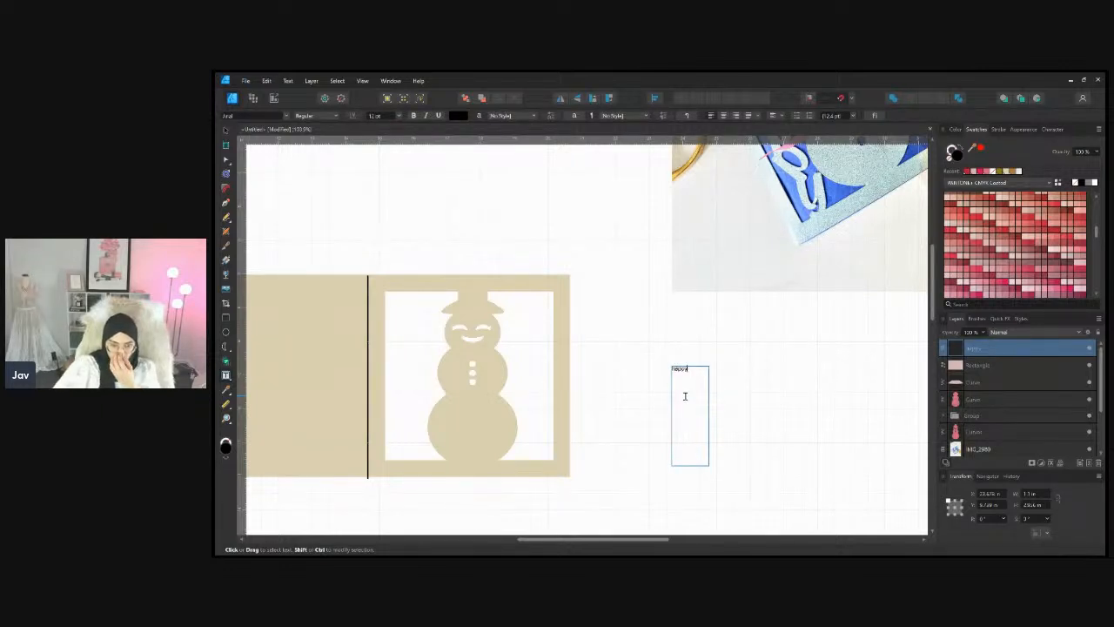
pyautogui.press('Escape')
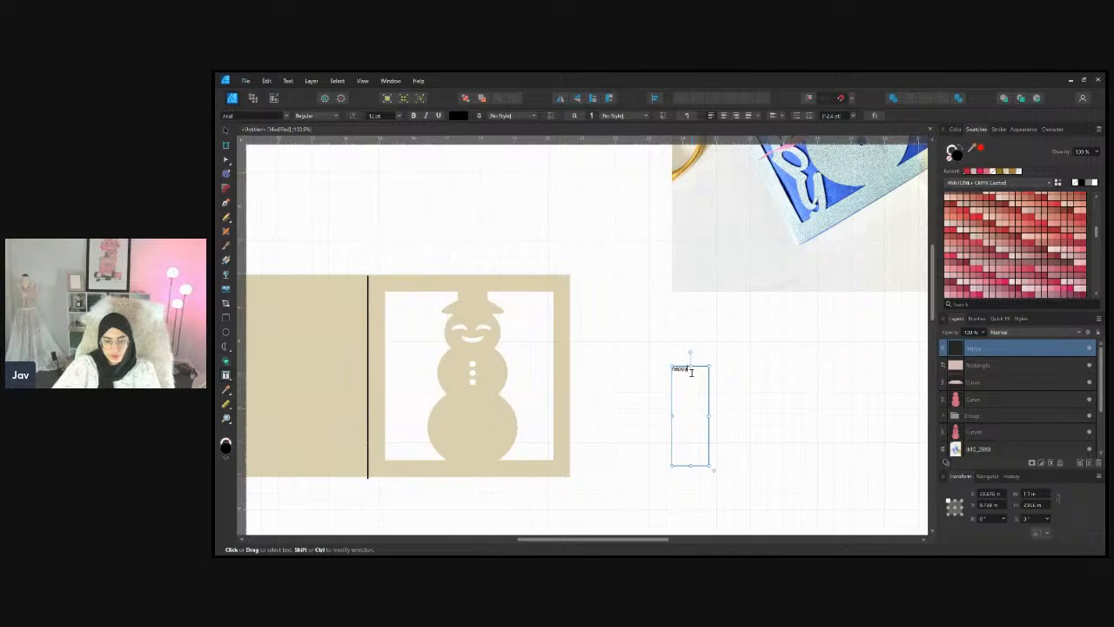
# Set the font size of the word "happy" to 144 pt so the letters stack vertically in the narrow frame
pyautogui.moveTo(694, 375); pyautogui.dragTo(672, 369)
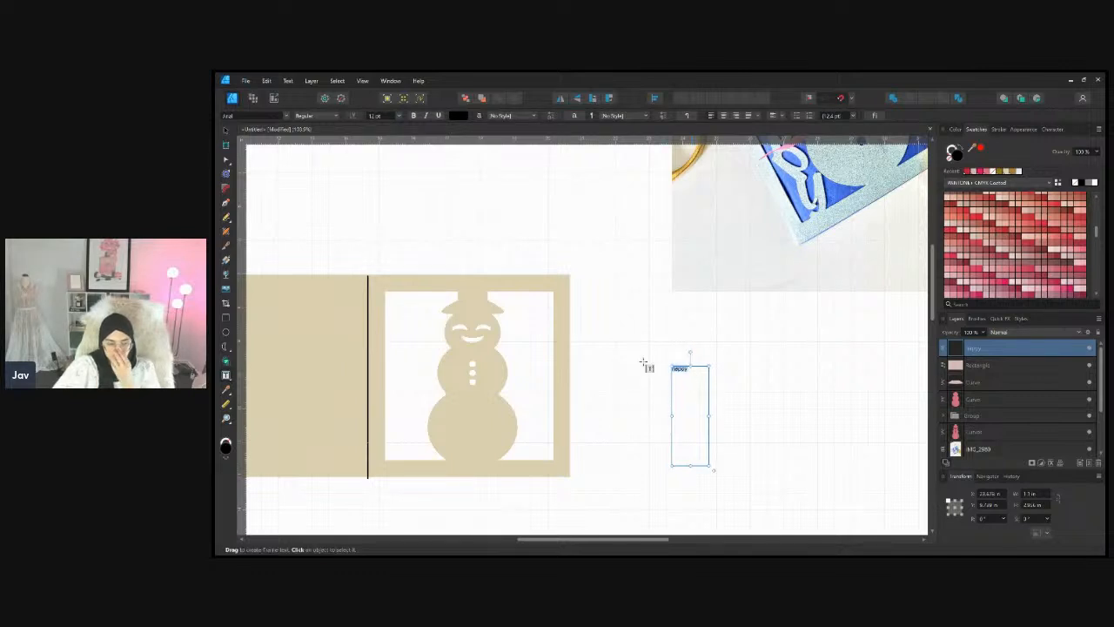
pyautogui.click(398, 116)
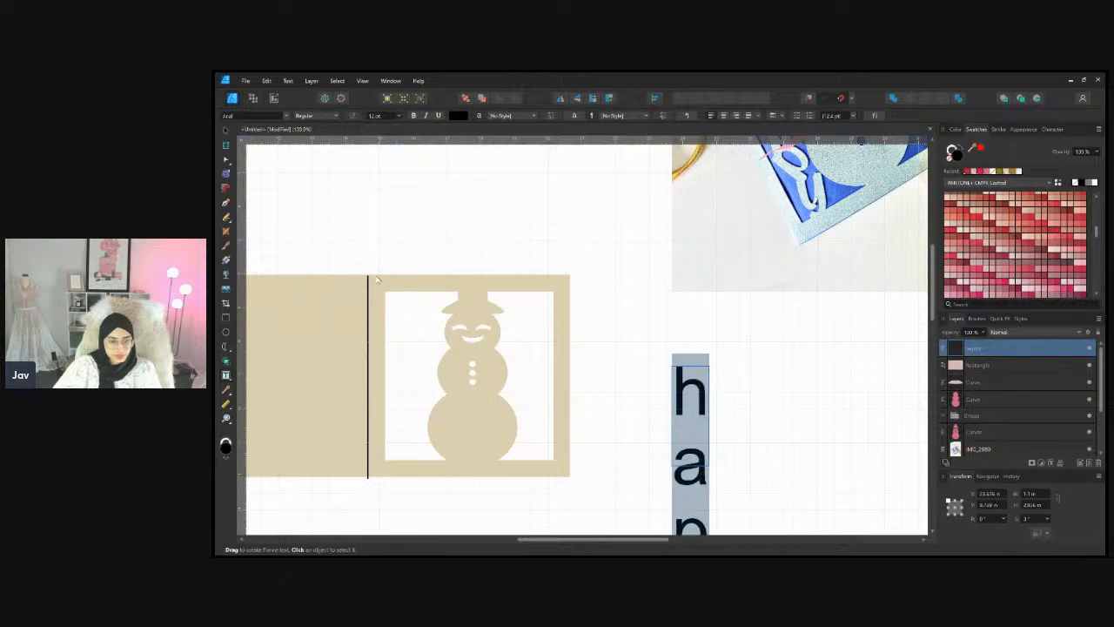
pyautogui.click(380, 272)
pyautogui.scroll(-2, 656, 377)
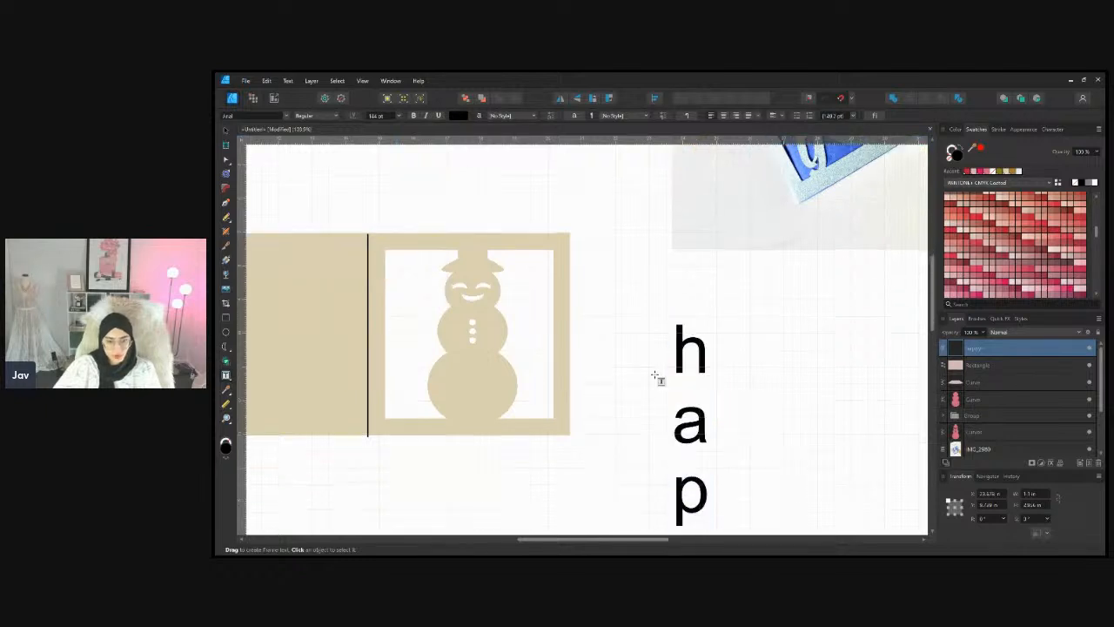
# Lengthen the "happy" text frame to about 10.4 in so it holds all letters, and move it close beside the card
pyautogui.click(226, 131)
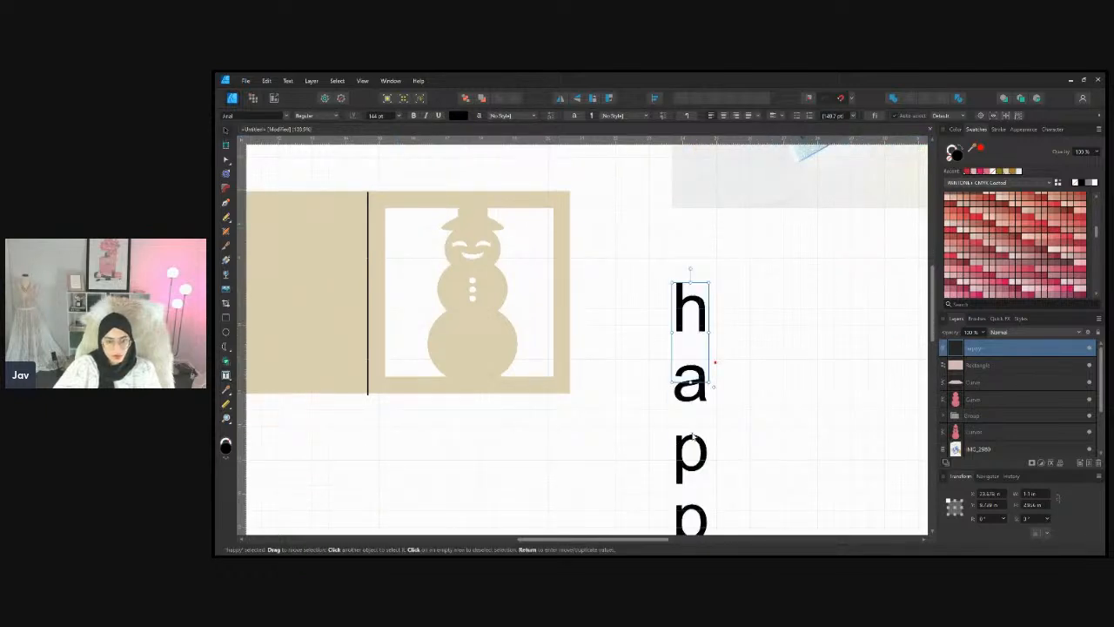
pyautogui.scroll(-3, 714, 409)
pyautogui.scroll(-1, 714, 413)
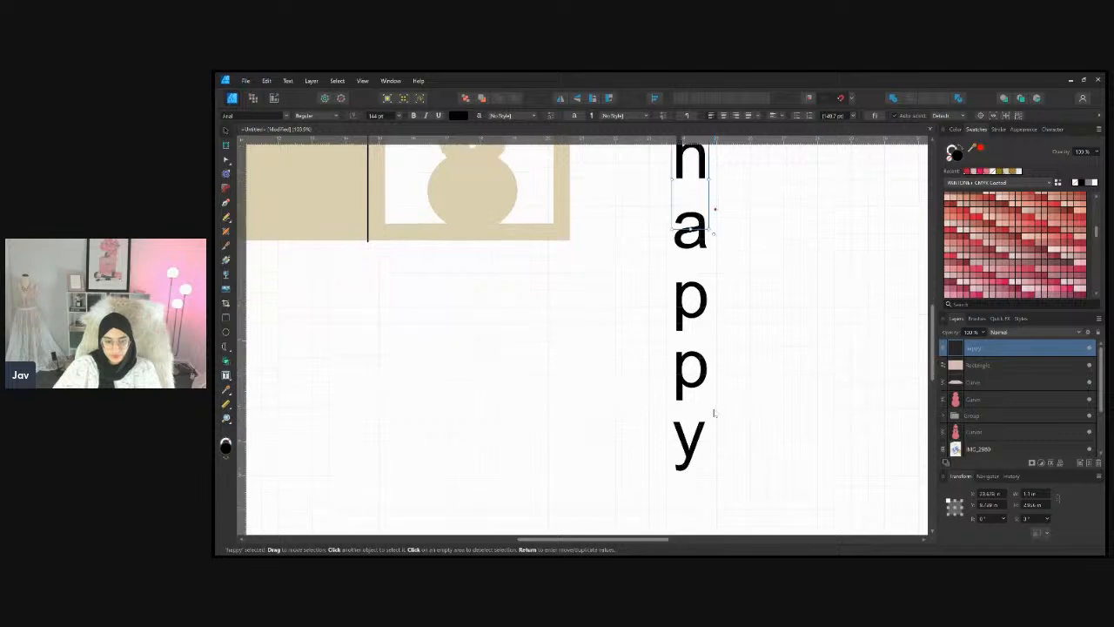
pyautogui.scroll(1, 714, 414)
pyautogui.moveTo(689, 270); pyautogui.dragTo(693, 506)
pyautogui.scroll(2, 705, 363)
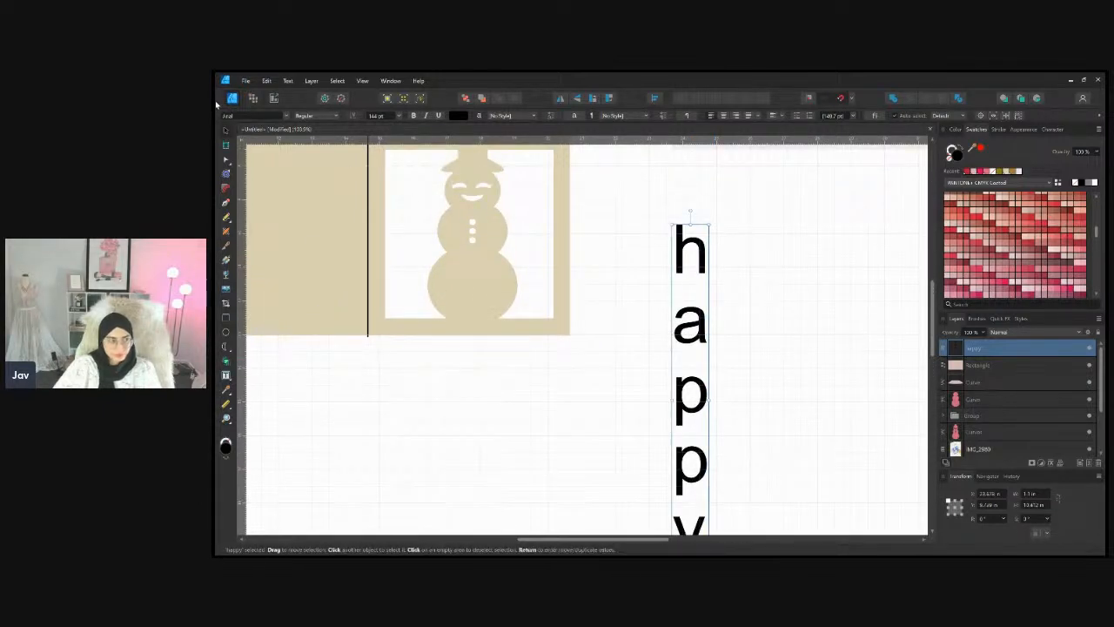
pyautogui.moveTo(684, 310); pyautogui.dragTo(628, 217)
pyautogui.scroll(1, 672, 358)
pyautogui.scroll(2, 672, 359)
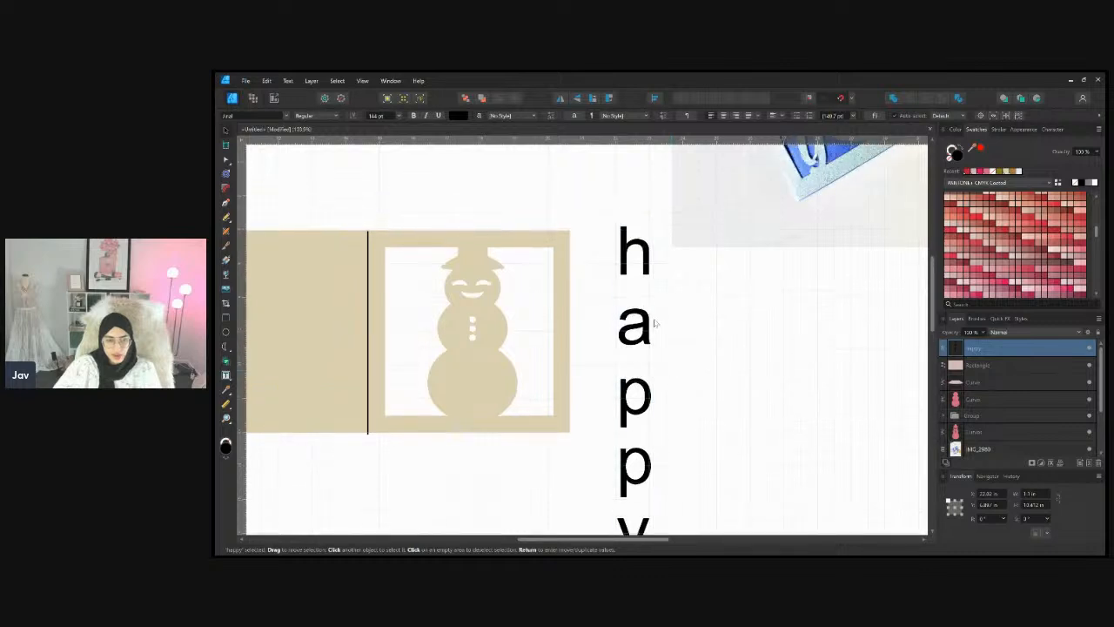
# Change the font of the whole word "happy" to Amoebe Square
pyautogui.doubleClick(627, 260)
pyautogui.press('Right')
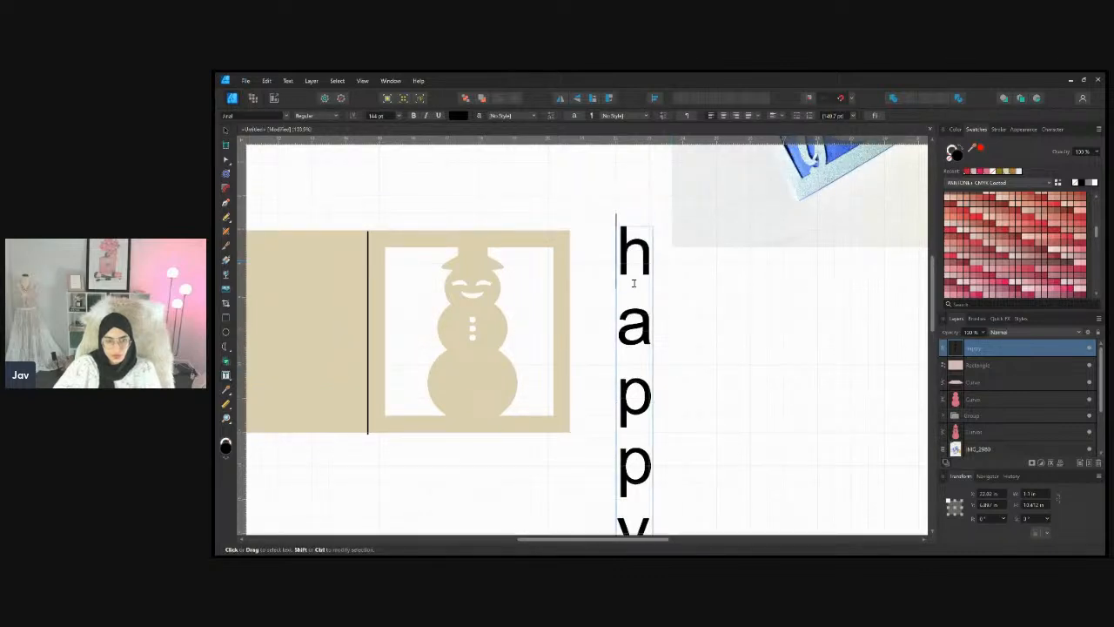
pyautogui.moveTo(633, 219); pyautogui.dragTo(685, 452)
pyautogui.scroll(-1, 686, 452)
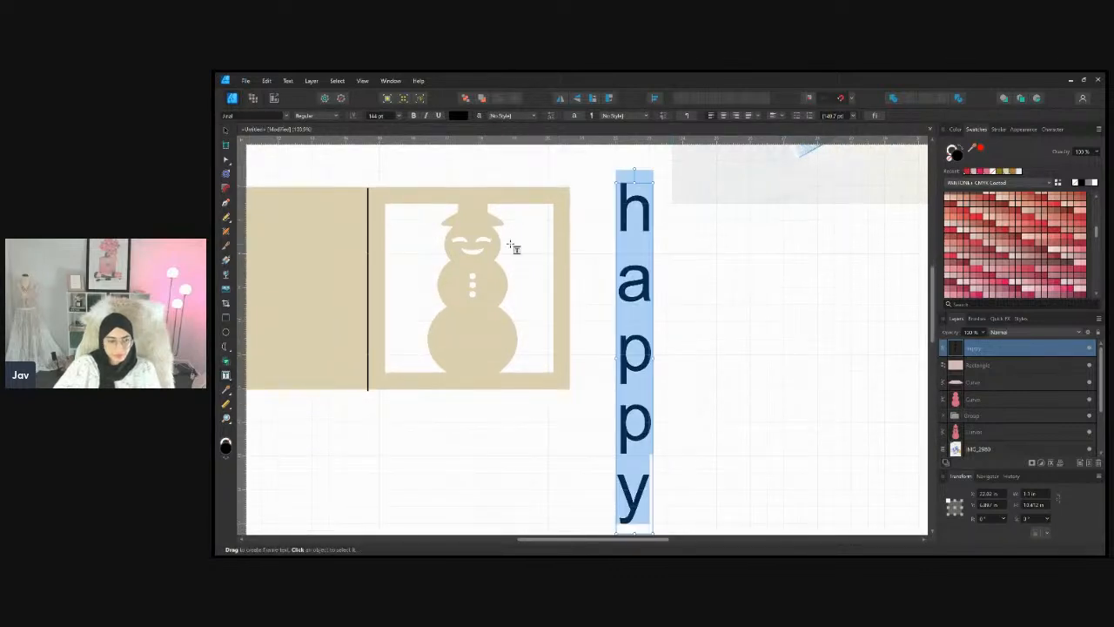
pyautogui.click(288, 117)
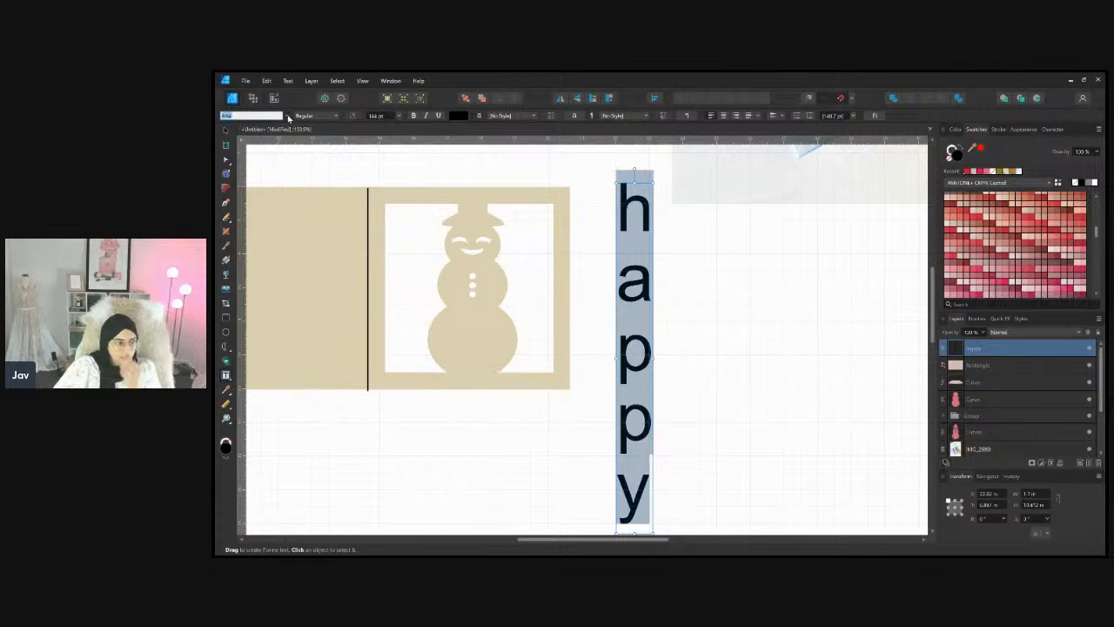
pyautogui.click(418, 270)
# Resize the text frame to about 1.2 in wide and 9.3 in high, and select all of its text
pyautogui.scroll(-2, 421, 274)
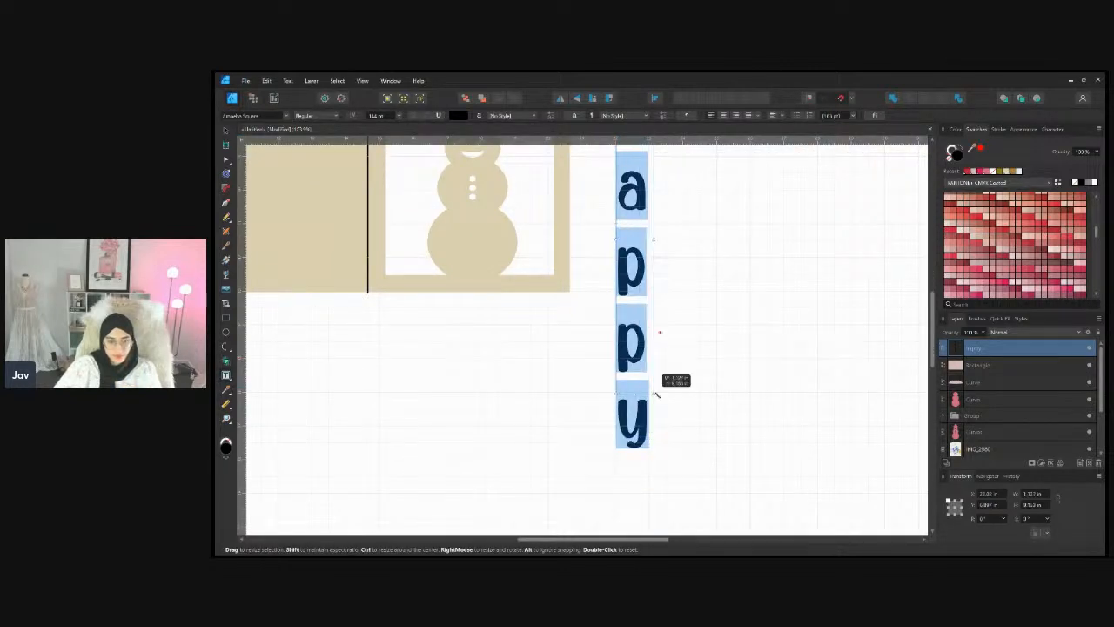
pyautogui.click(653, 383)
pyautogui.scroll(3, 649, 370)
pyautogui.hotkey('ctrl', 'a')
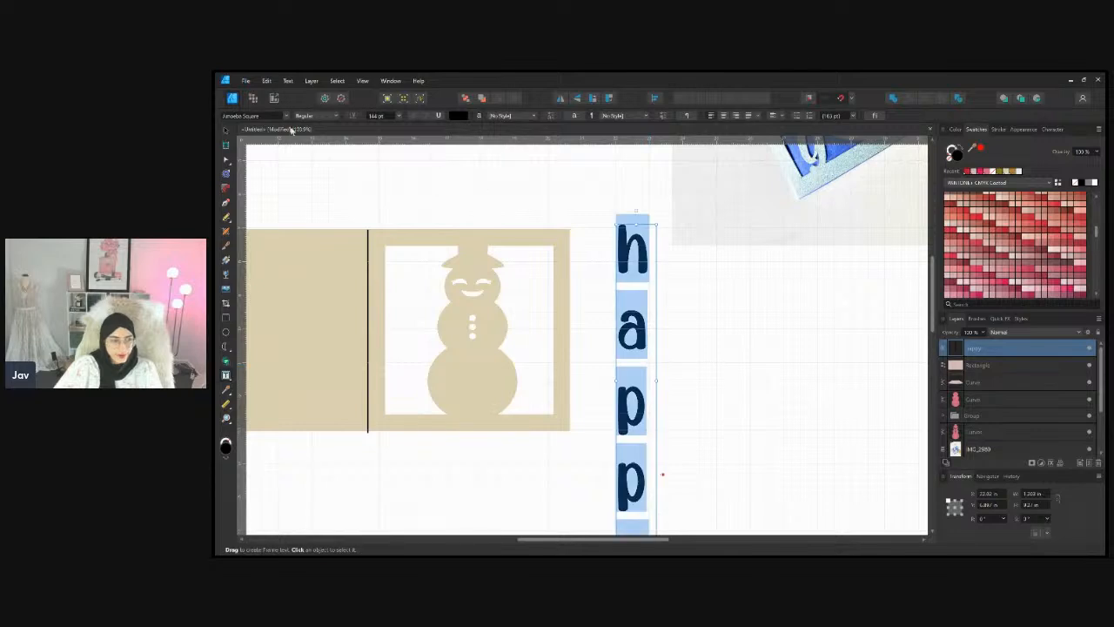
# Move the "happy" text frame closer to the card and slightly higher
pyautogui.press('Escape')
pyautogui.moveTo(651, 338); pyautogui.dragTo(635, 291)
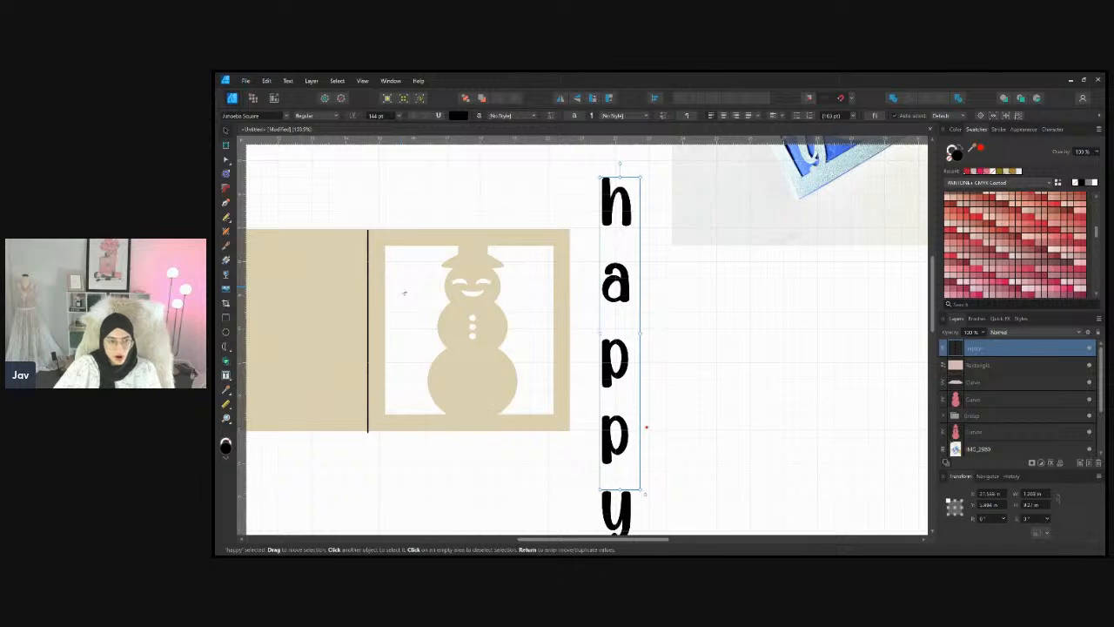
pyautogui.moveTo(620, 297)
pyautogui.mouseDown()
pyautogui.moveTo(622, 314)
pyautogui.moveTo(620, 300)
pyautogui.mouseUp()
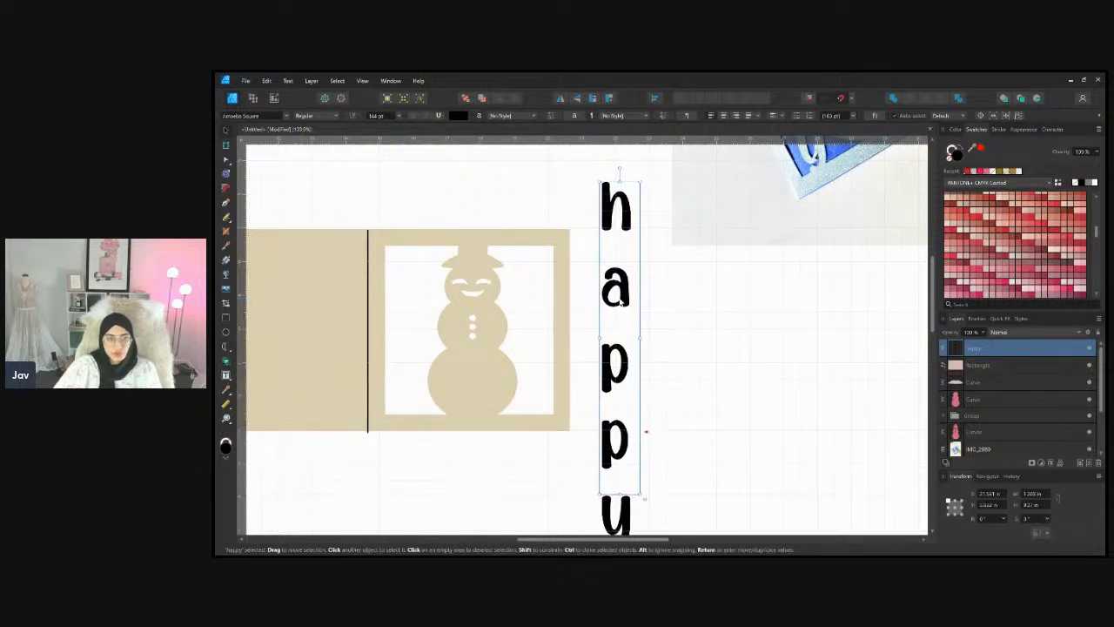
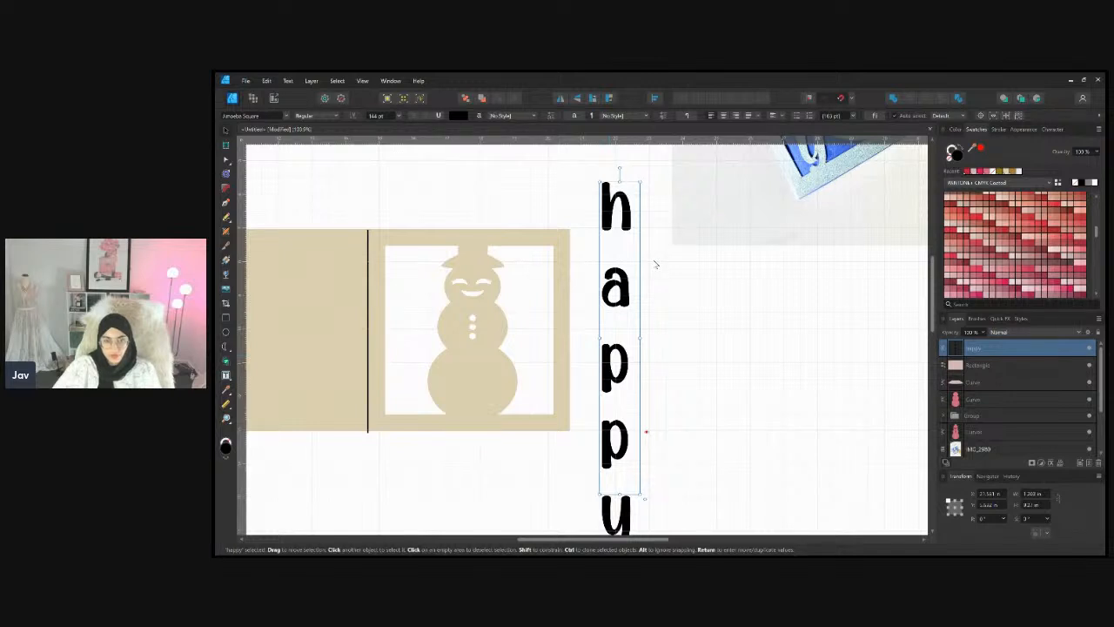
# Convert the "happy" text to curves and ungroup it into separate letters
pyautogui.hotkey('ctrl', 'Return')
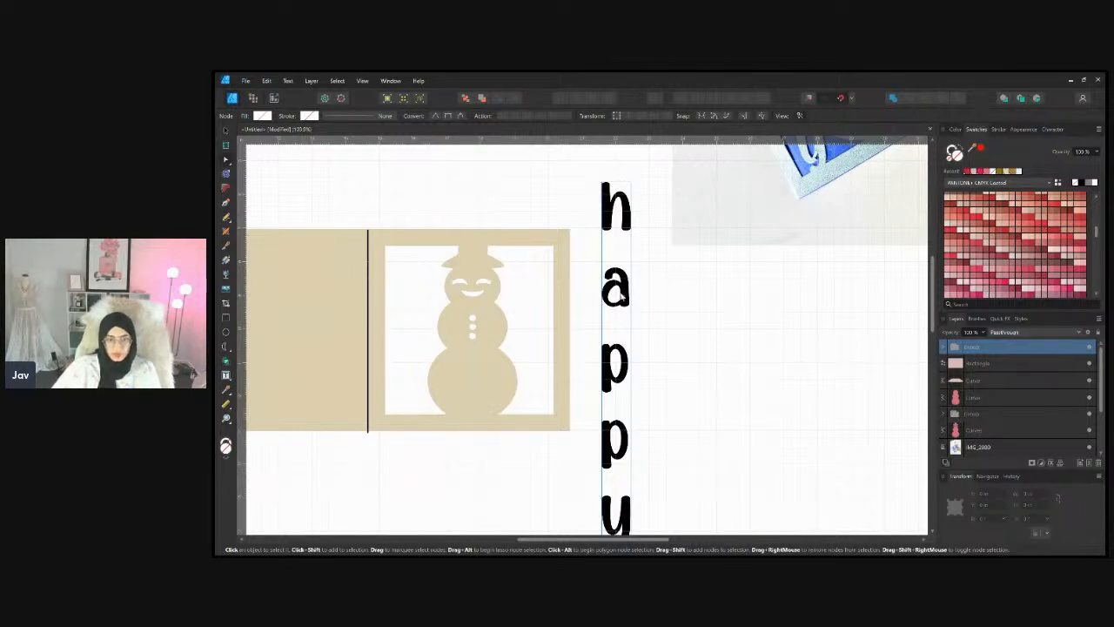
pyautogui.hotkey('ctrl', 'shift', 'g')
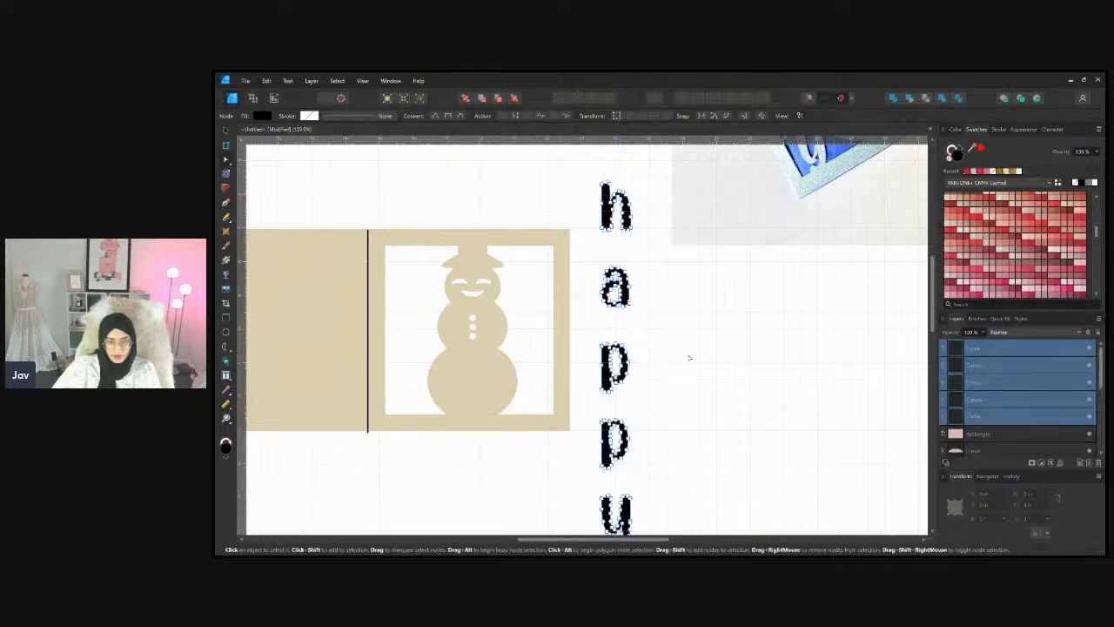
pyautogui.click(228, 130)
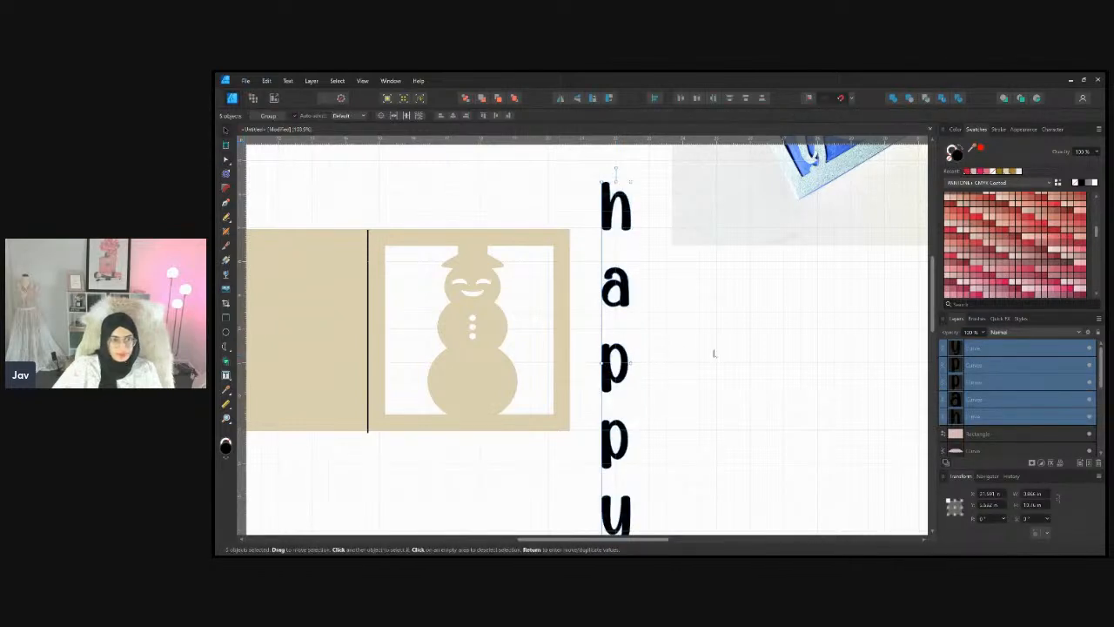
pyautogui.click(714, 352)
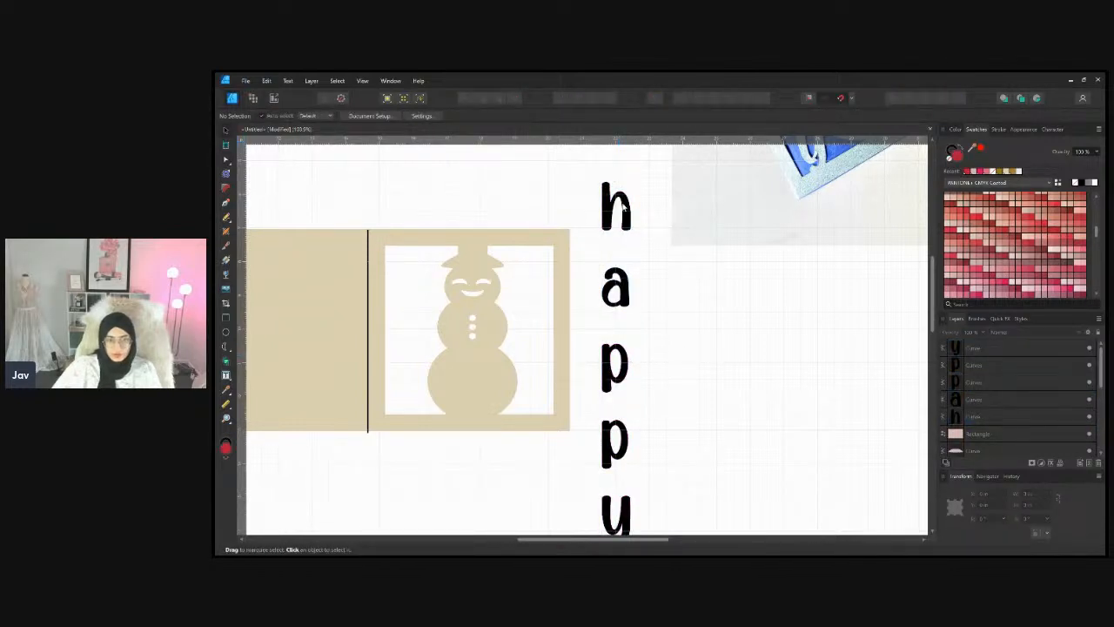
# Move the h down close to the a, and scale all five letters together to about 7.4 in high
pyautogui.moveTo(624, 206); pyautogui.dragTo(624, 246)
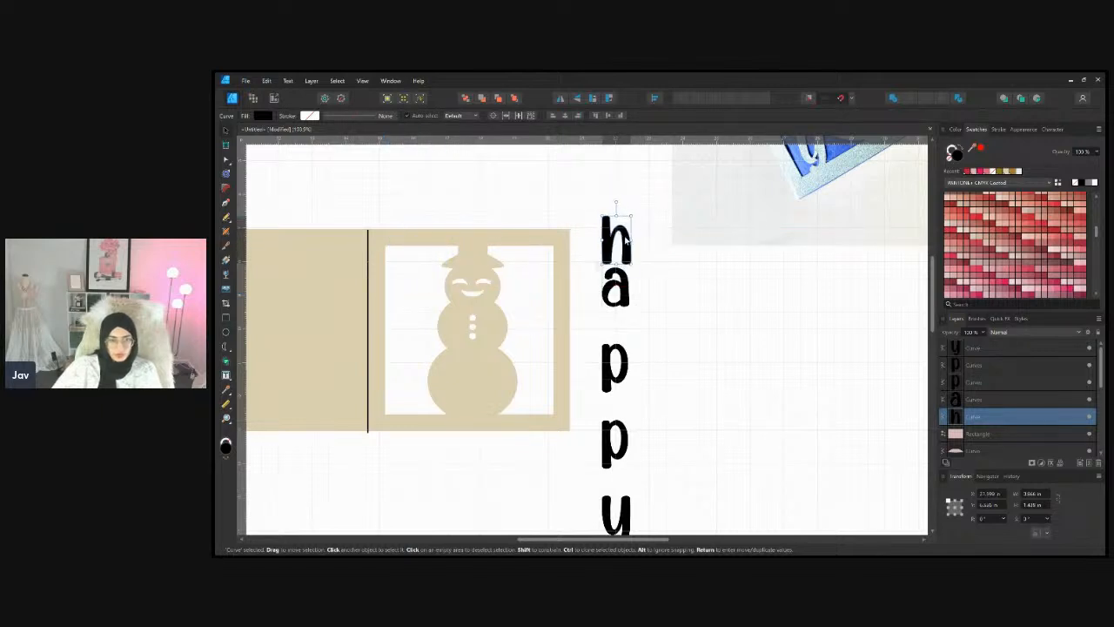
pyautogui.scroll(-2, 657, 462)
pyautogui.click(657, 462)
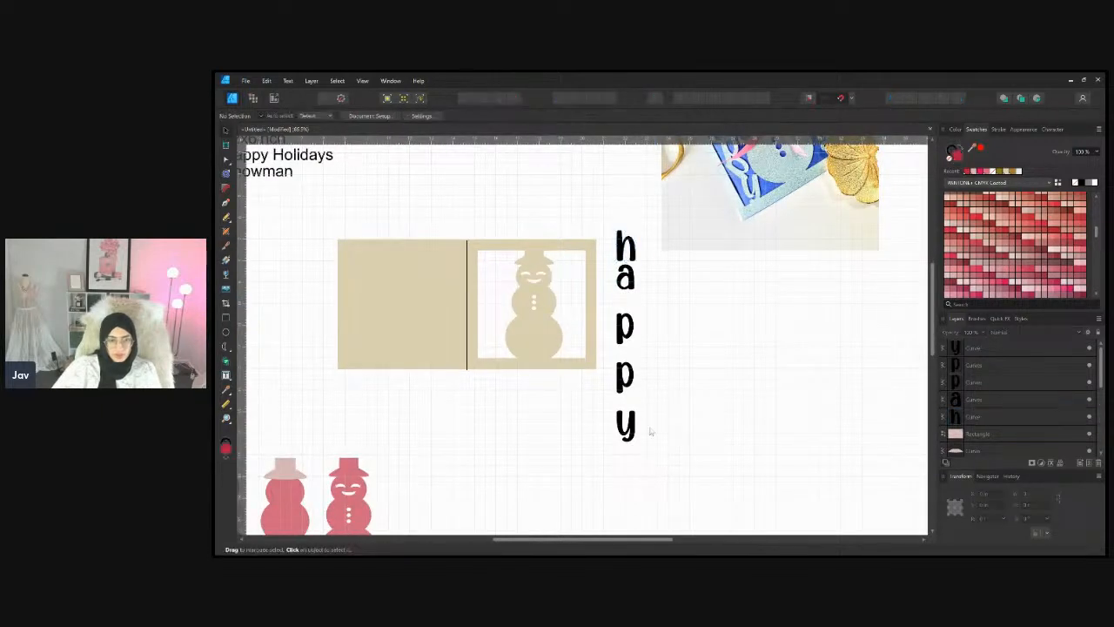
pyautogui.moveTo(603, 207)
pyautogui.mouseDown()
pyautogui.moveTo(651, 311)
pyautogui.moveTo(660, 487)
pyautogui.moveTo(619, 326)
pyautogui.moveTo(606, 206)
pyautogui.mouseUp()
pyautogui.click(632, 438)
pyautogui.moveTo(636, 440); pyautogui.dragTo(632, 389)
pyautogui.scroll(3, 575, 378)
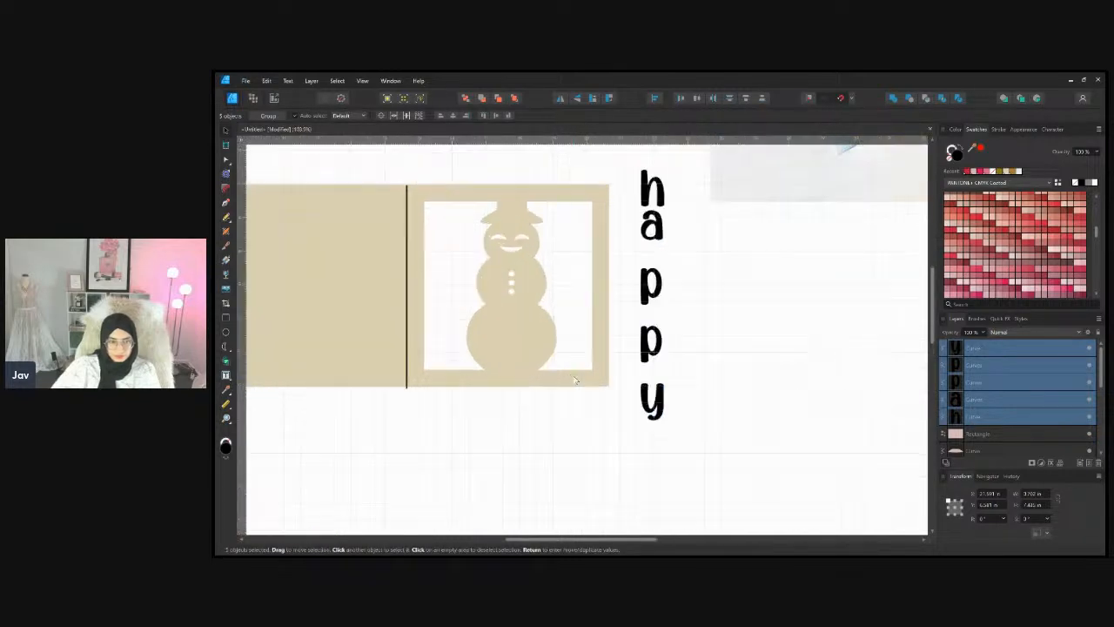
# Move the letters h, a, p, p, y into the window beside the snowman, stacked in a staggered column with each touching the next
pyautogui.click(731, 308)
pyautogui.scroll(4, 696, 298)
pyautogui.moveTo(658, 250); pyautogui.dragTo(451, 273)
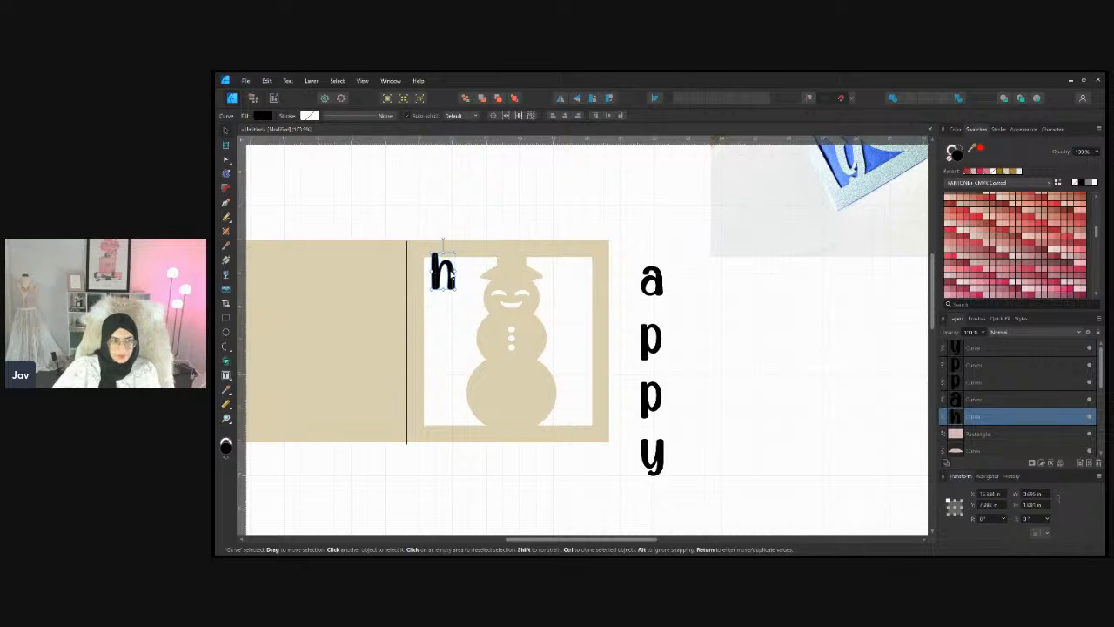
pyautogui.click(651, 278)
pyautogui.moveTo(651, 279); pyautogui.dragTo(450, 296)
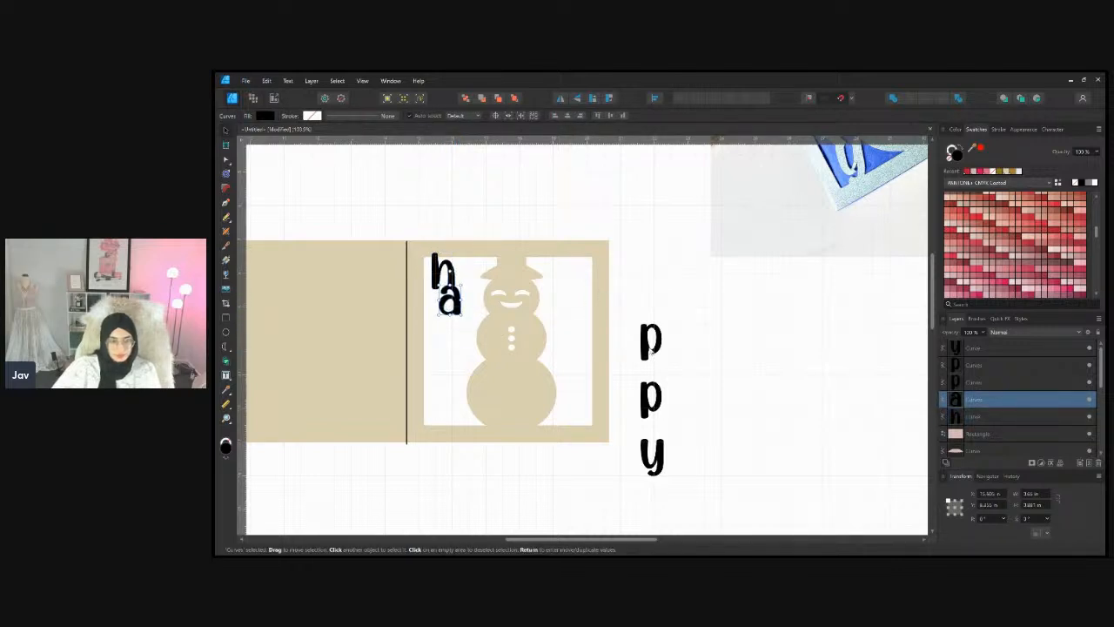
pyautogui.moveTo(650, 341); pyautogui.dragTo(439, 329)
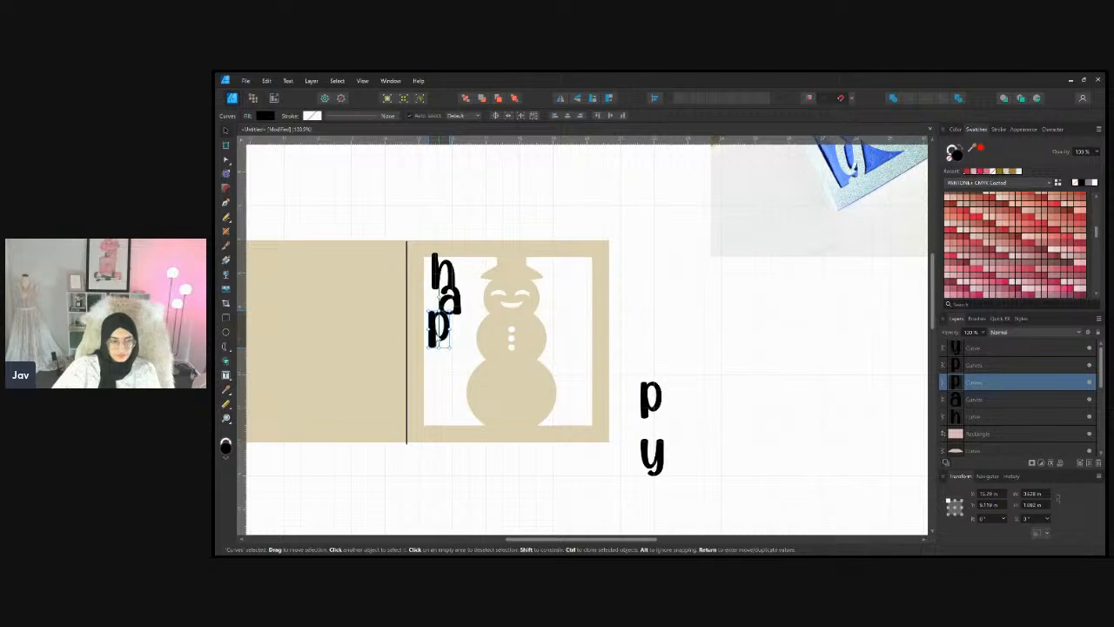
pyautogui.moveTo(650, 396); pyautogui.dragTo(449, 356)
pyautogui.click(654, 460)
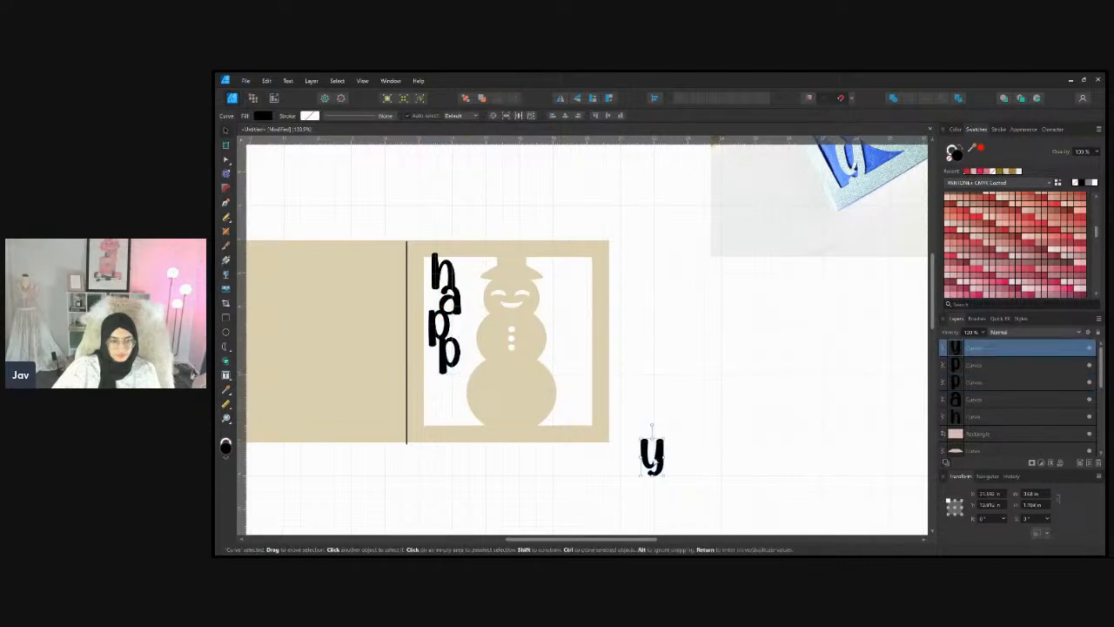
pyautogui.moveTo(655, 460); pyautogui.dragTo(442, 396)
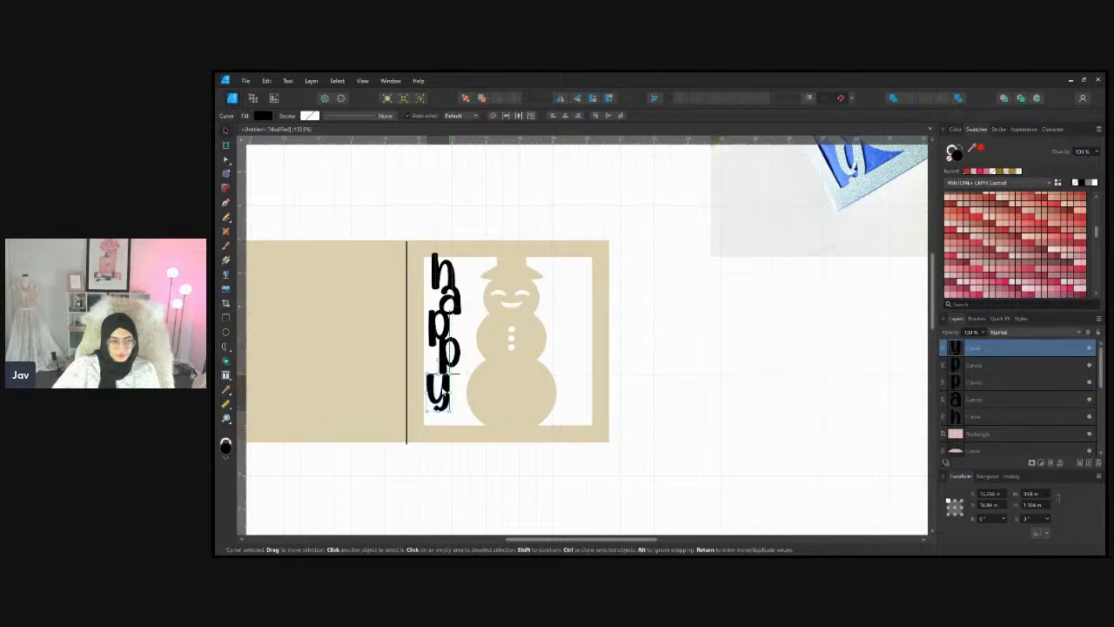
pyautogui.click(537, 465)
# Scale the stacked "happy" letters to about 1.3 in wide and 5.3 in high so they overlap the frame's upper and lower borders
pyautogui.scroll(3, 369, 411)
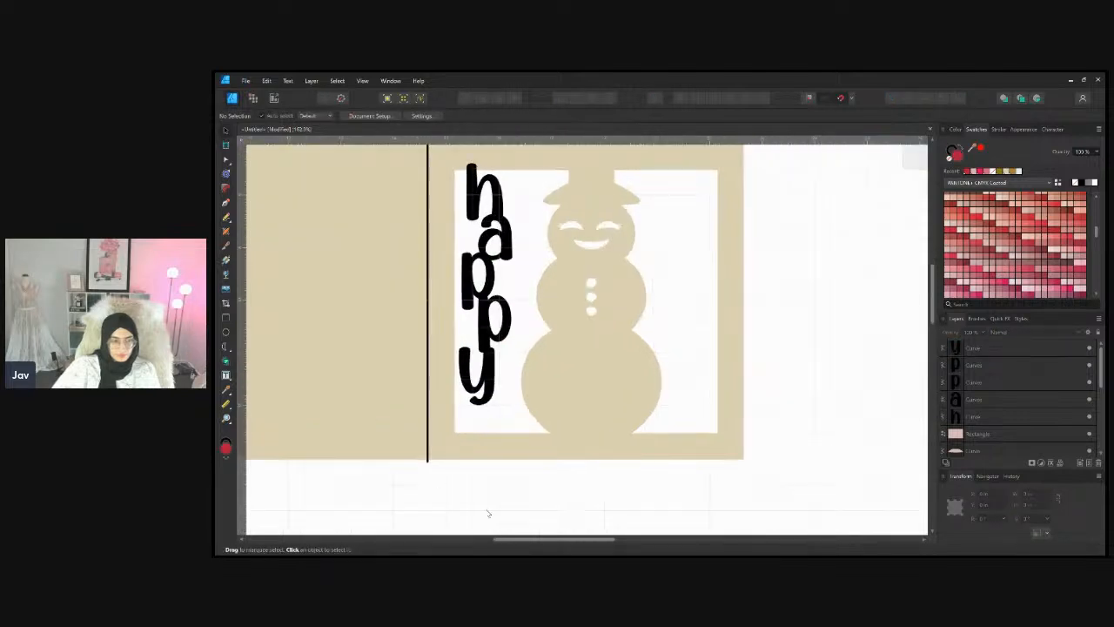
pyautogui.scroll(-3, 487, 513)
pyautogui.moveTo(565, 527); pyautogui.dragTo(465, 275)
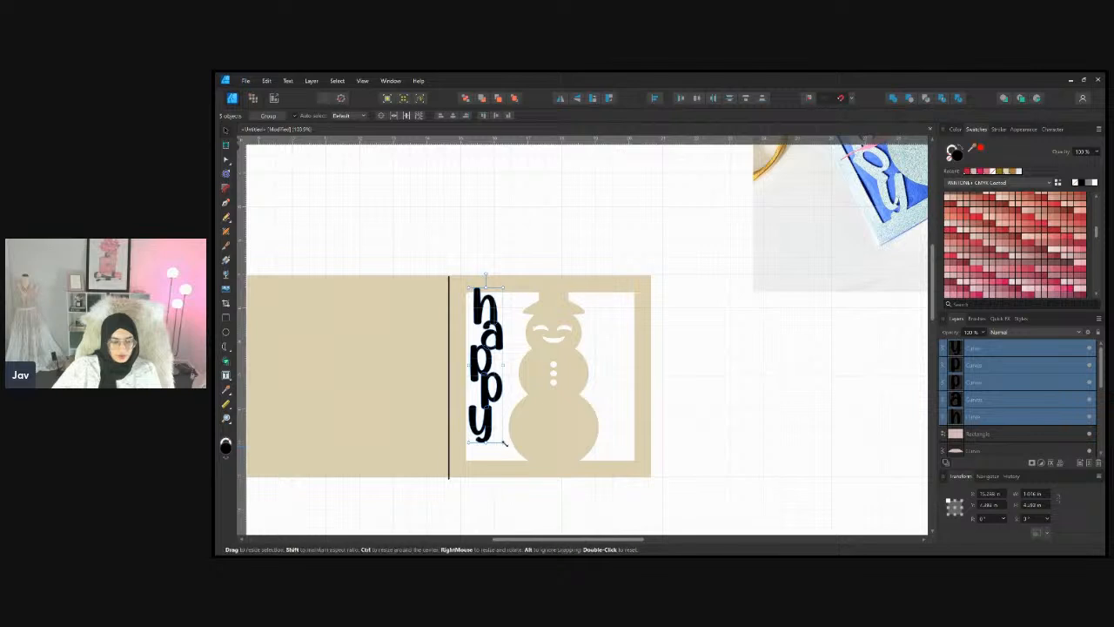
pyautogui.moveTo(504, 443); pyautogui.dragTo(512, 465)
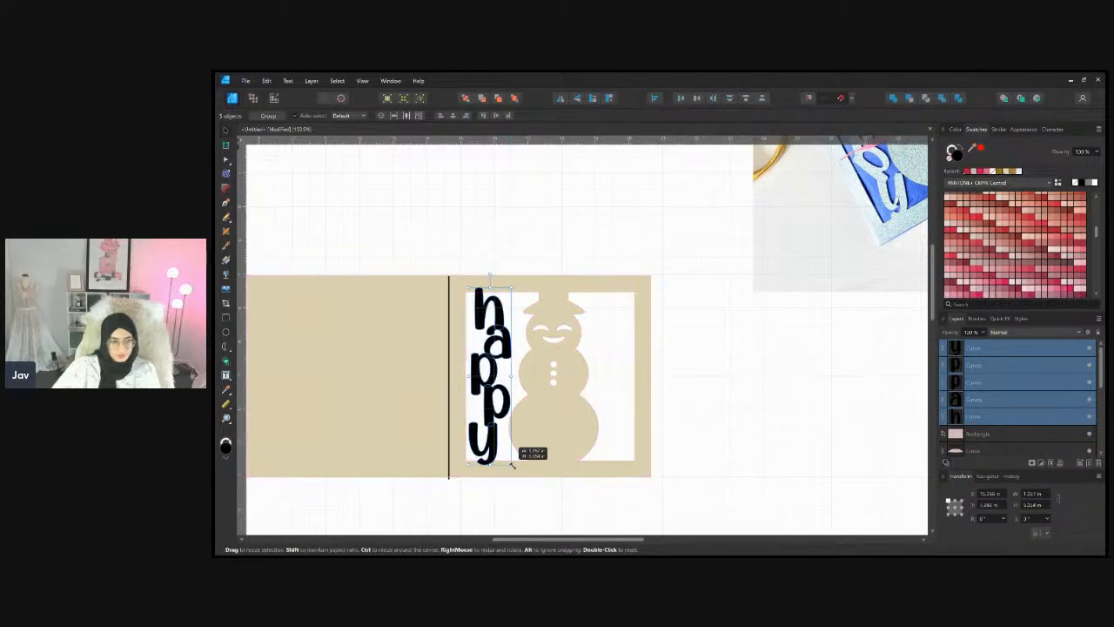
pyautogui.moveTo(512, 465); pyautogui.dragTo(513, 467)
pyautogui.click(690, 455)
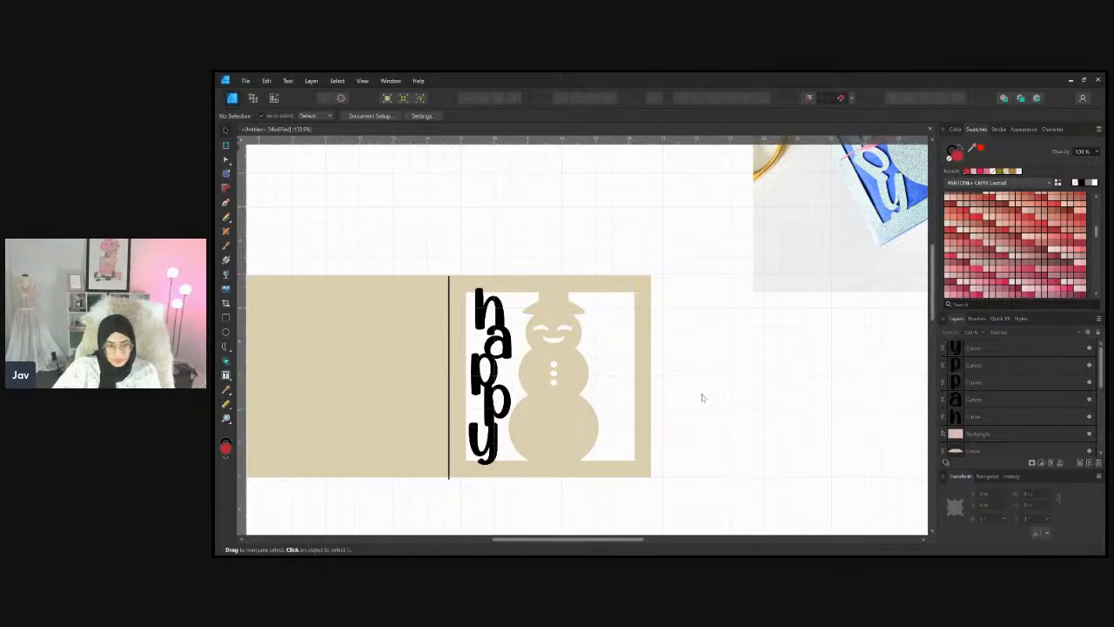
# Move the reference photo slightly lower and a little farther from the card
pyautogui.hscroll(2, 772, 398)
pyautogui.scroll(3, 772, 398)
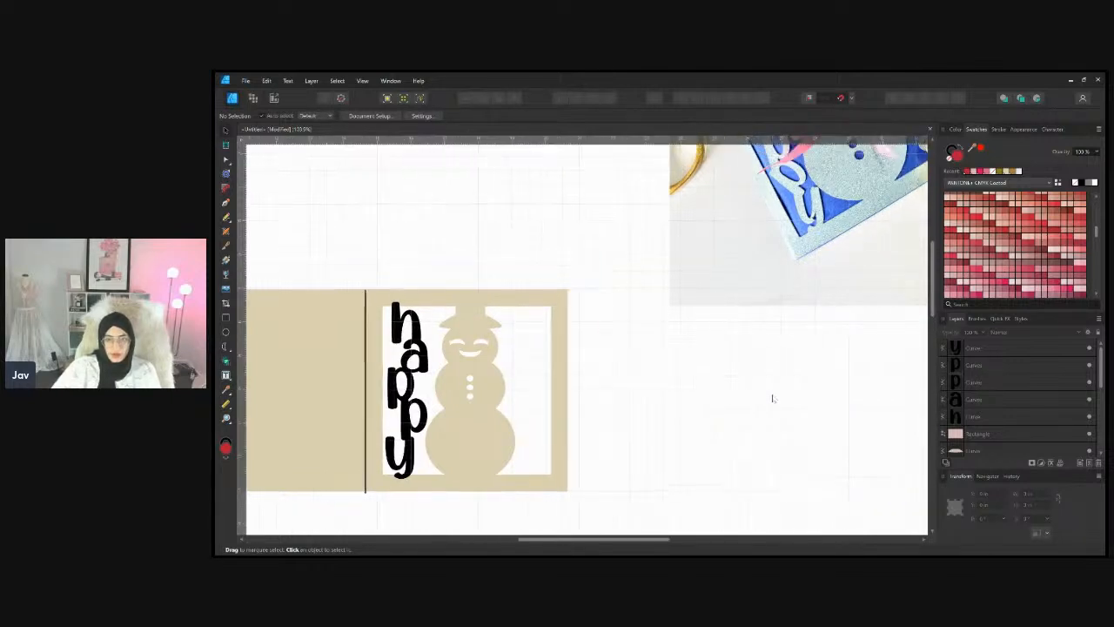
pyautogui.scroll(2, 846, 223)
pyautogui.moveTo(850, 299); pyautogui.dragTo(827, 385)
pyautogui.scroll(-2, 777, 422)
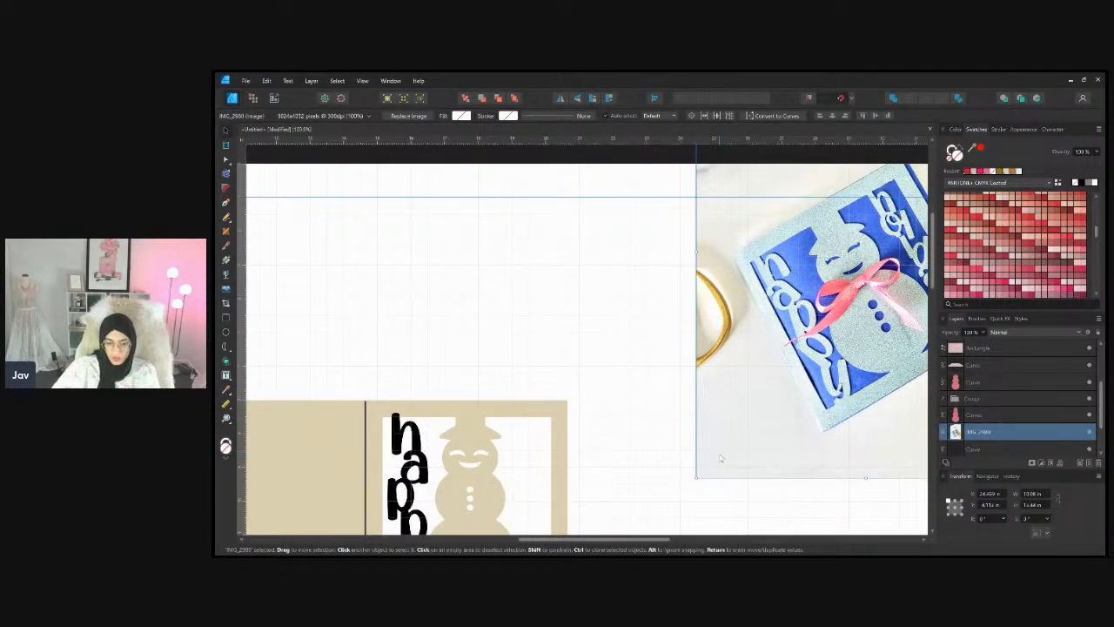
pyautogui.scroll(-1, 719, 459)
pyautogui.scroll(-5, 681, 473)
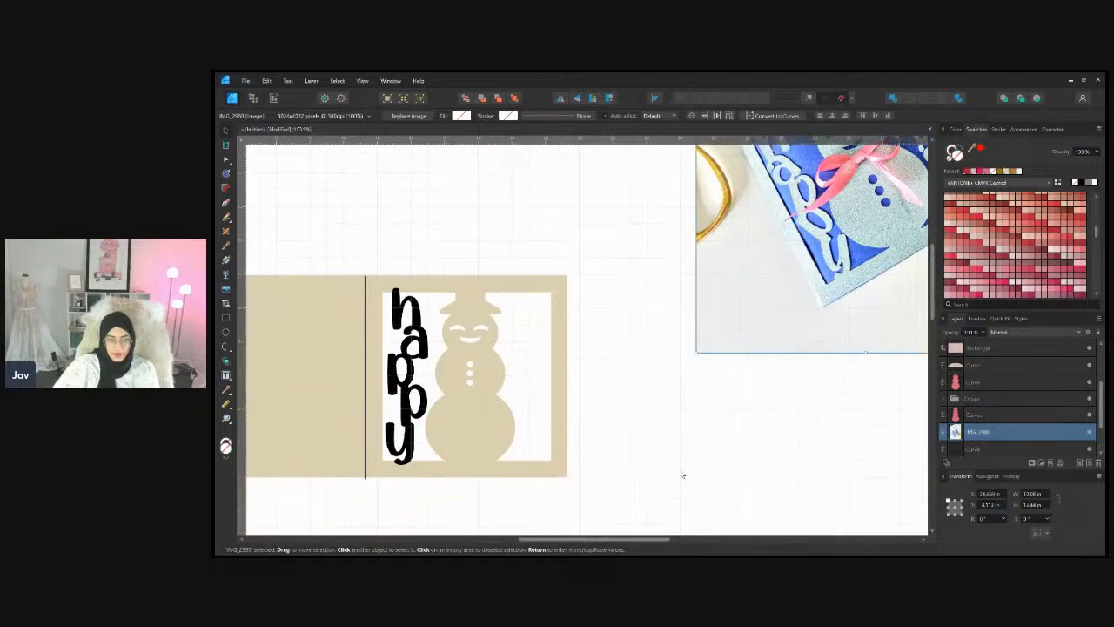
# Merge the five "happy" letters and the snowman card into one shape with the Add operation
pyautogui.moveTo(376, 232); pyautogui.dragTo(438, 497)
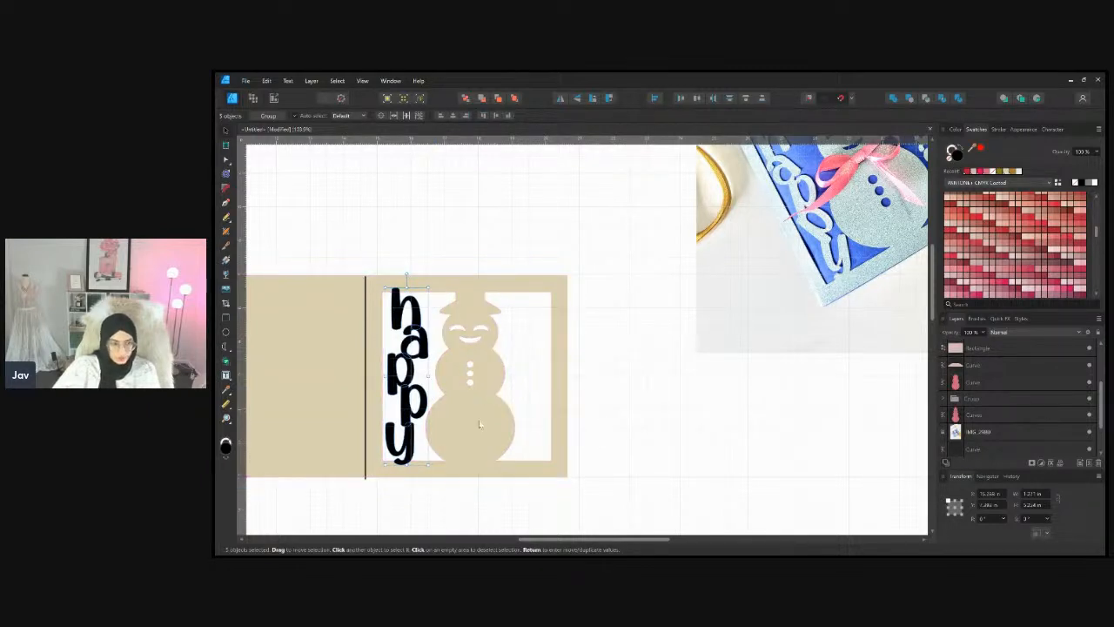
pyautogui.scroll(1, 347, 419)
pyautogui.scroll(3, 347, 419)
pyautogui.scroll(-4, 469, 466)
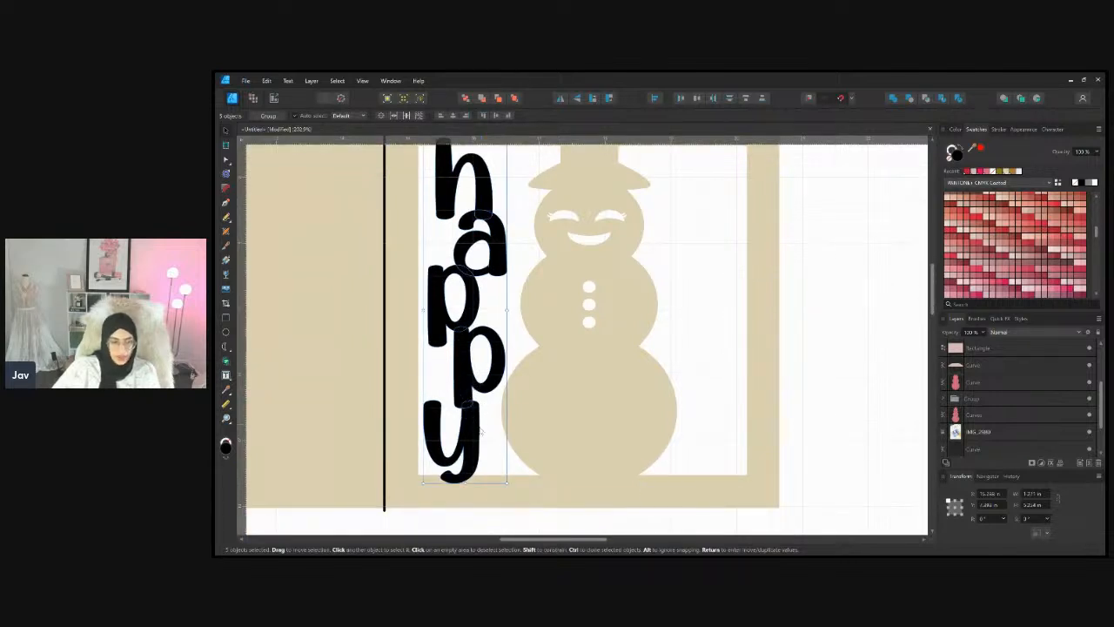
pyautogui.scroll(1, 485, 387)
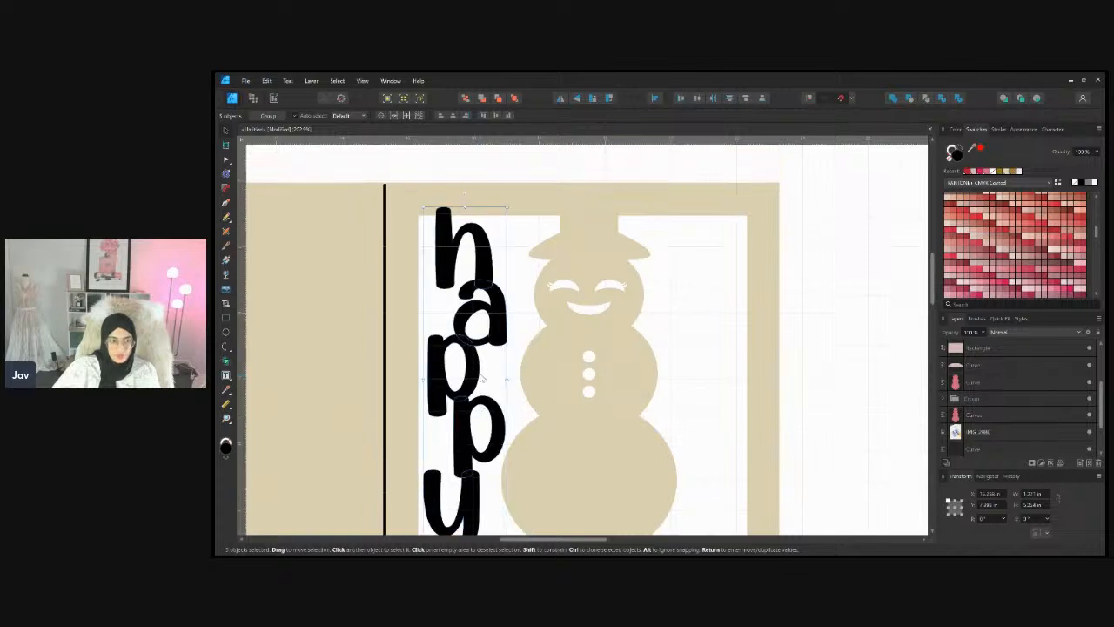
pyautogui.scroll(-1, 481, 381)
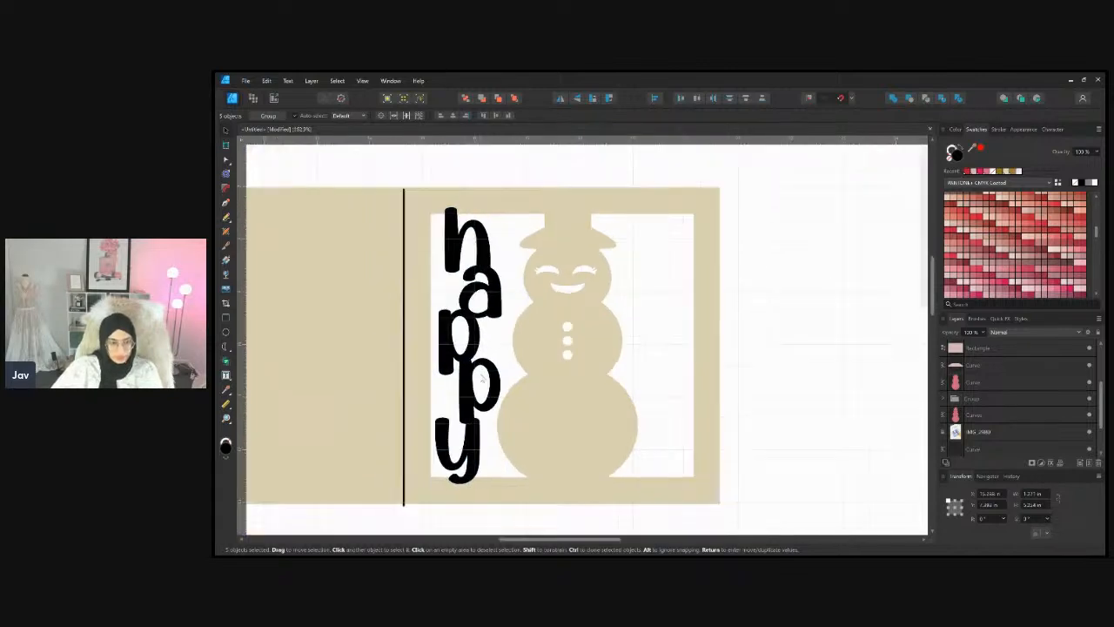
pyautogui.hotkey('ctrl', 'a')
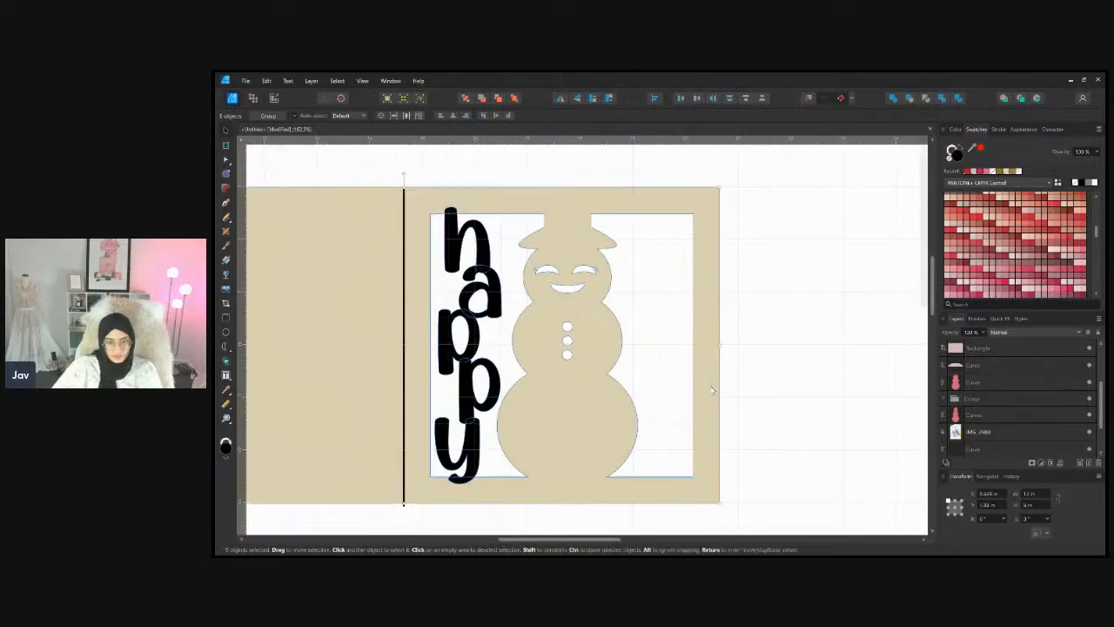
pyautogui.click(895, 101)
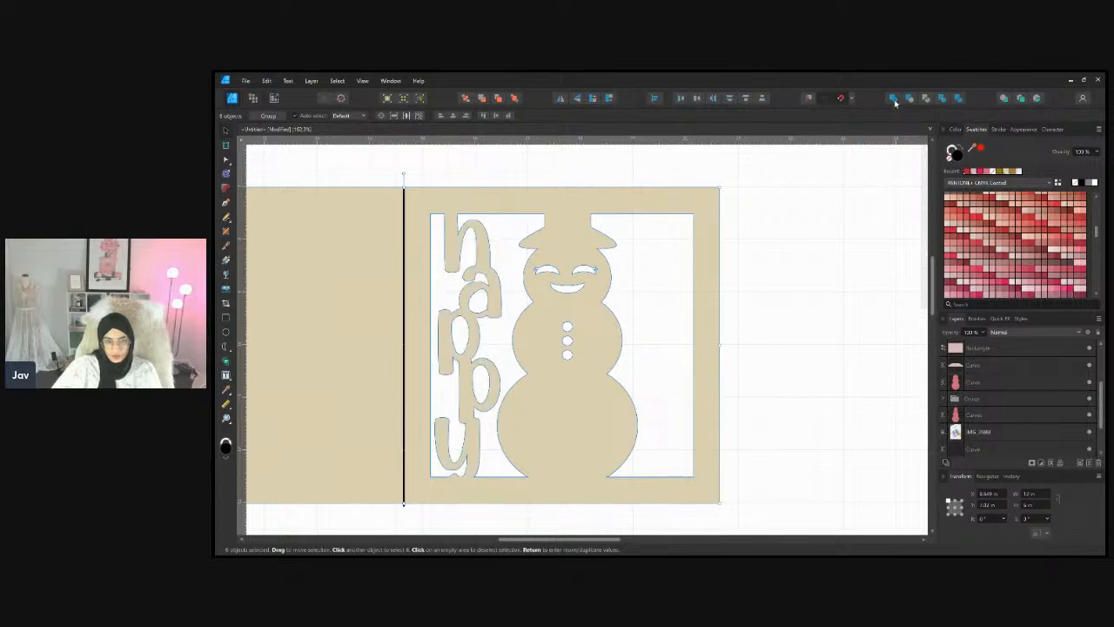
pyautogui.click(842, 319)
pyautogui.hscroll(2, 843, 331)
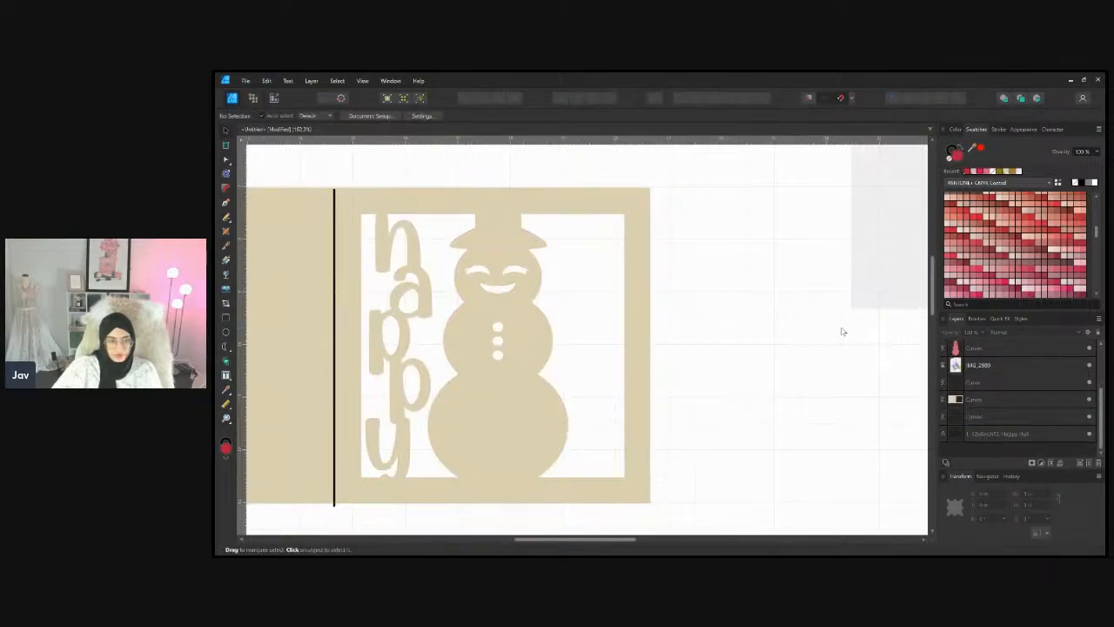
# Add a narrow text frame about 1.3 in wide below the reference photo containing the word "holidays" stacked vertically
pyautogui.scroll(-3, 754, 402)
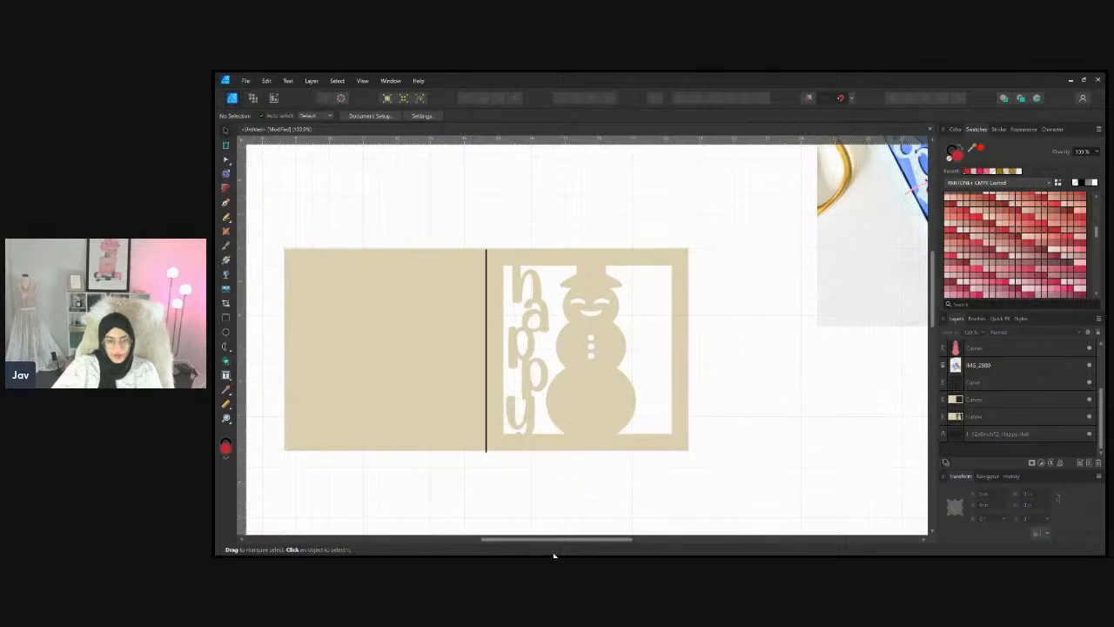
pyautogui.moveTo(573, 541); pyautogui.dragTo(644, 541)
pyautogui.scroll(2, 654, 505)
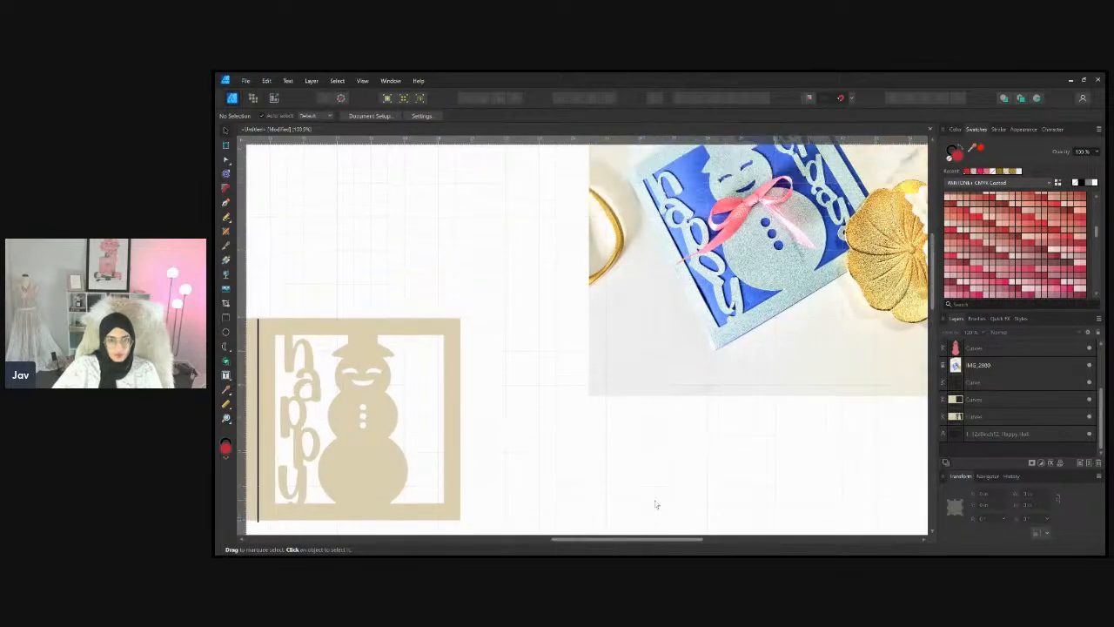
pyautogui.scroll(-2, 658, 505)
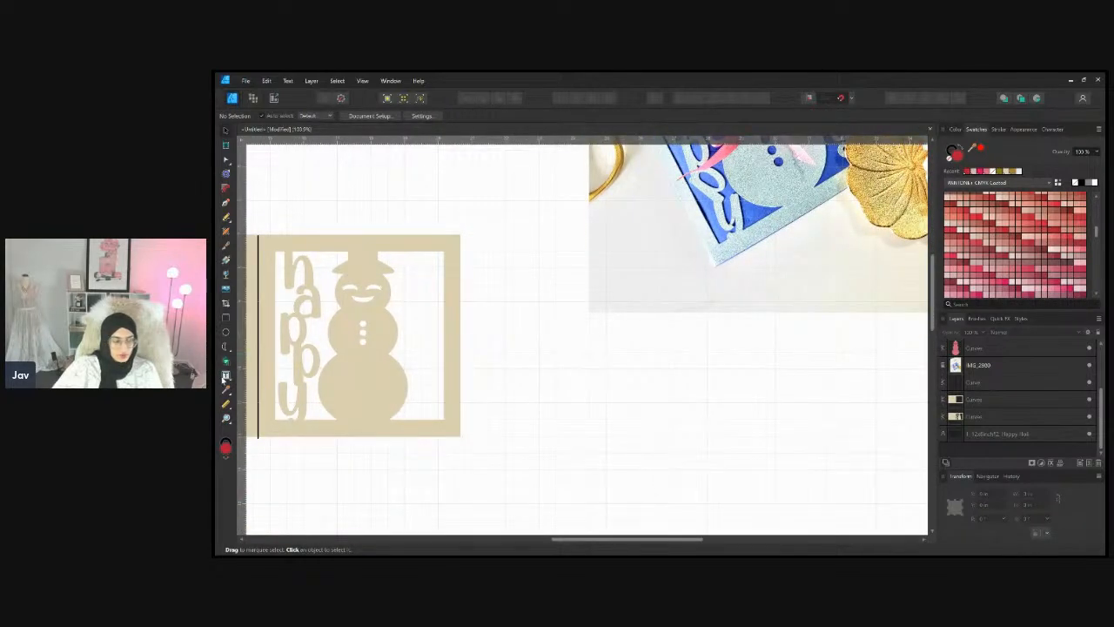
pyautogui.click(225, 376)
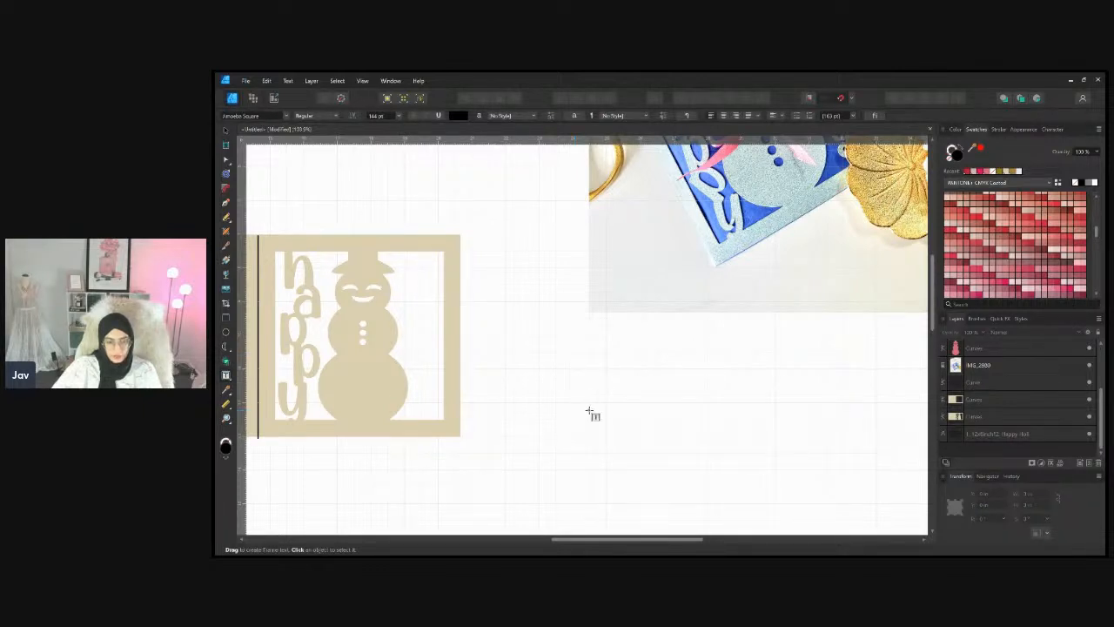
pyautogui.moveTo(583, 379); pyautogui.dragTo(624, 455)
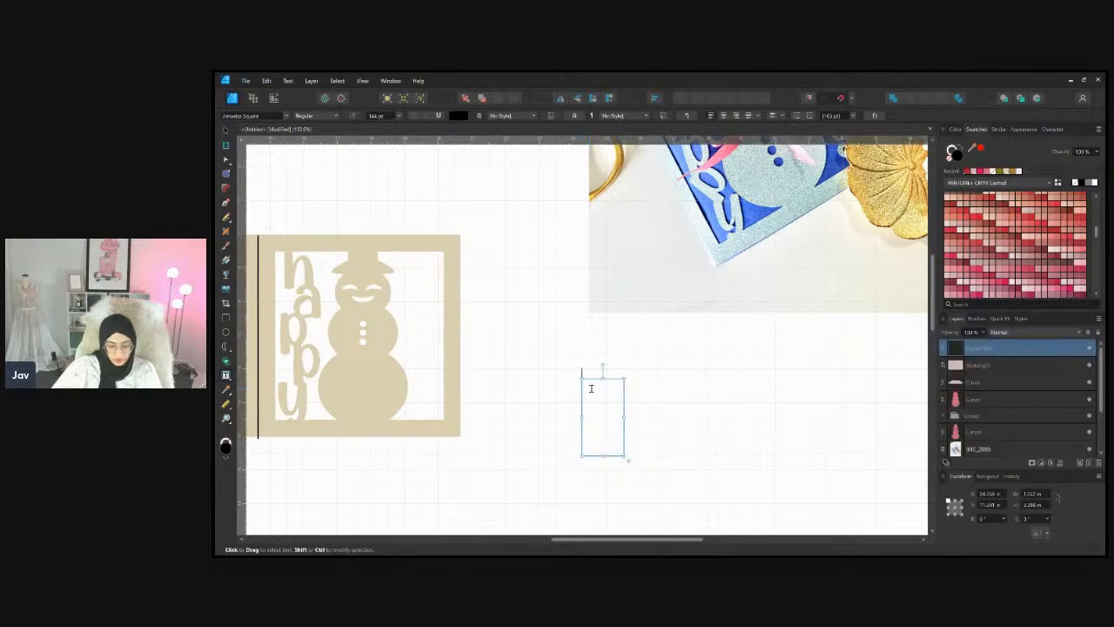
pyautogui.write('ho')
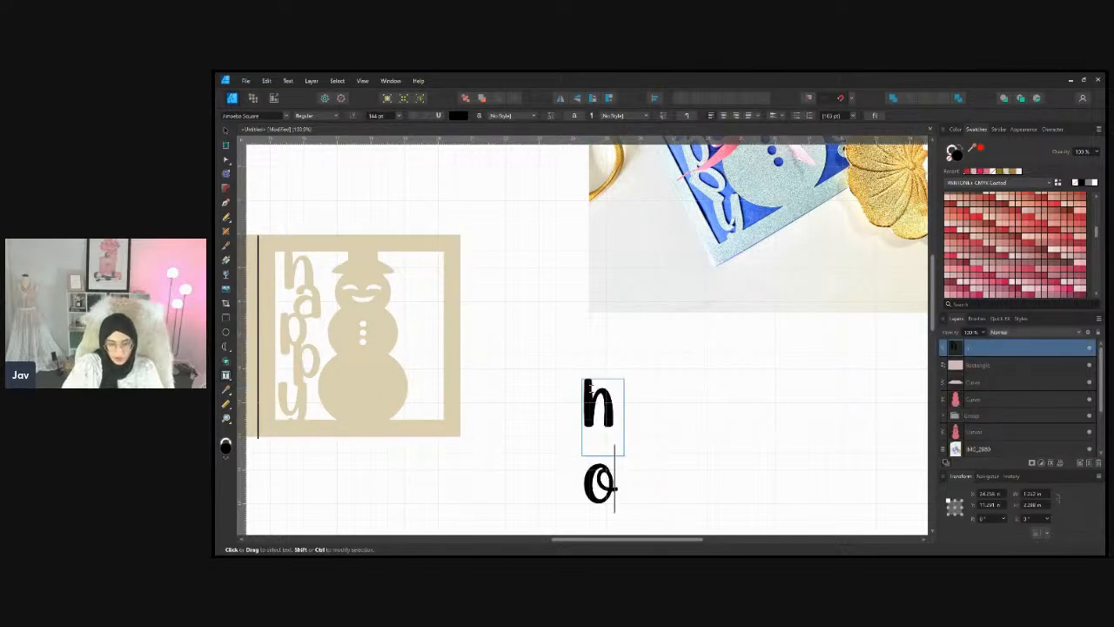
pyautogui.write('lidays')
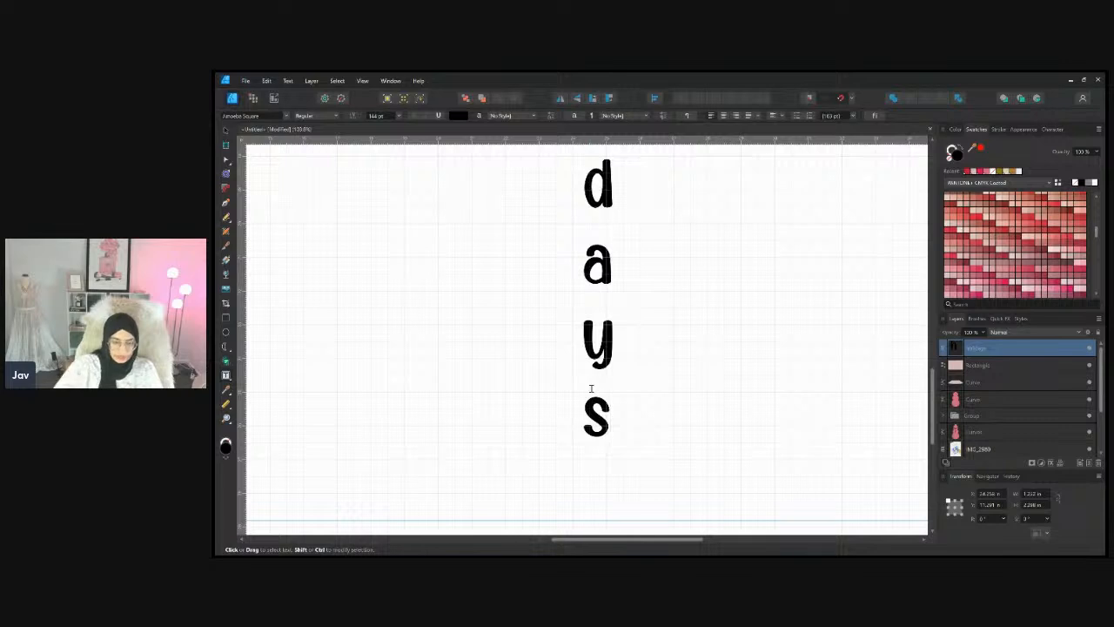
# Move the stacked "holidays" text up and closer to the snowman card
pyautogui.scroll(2, 610, 396)
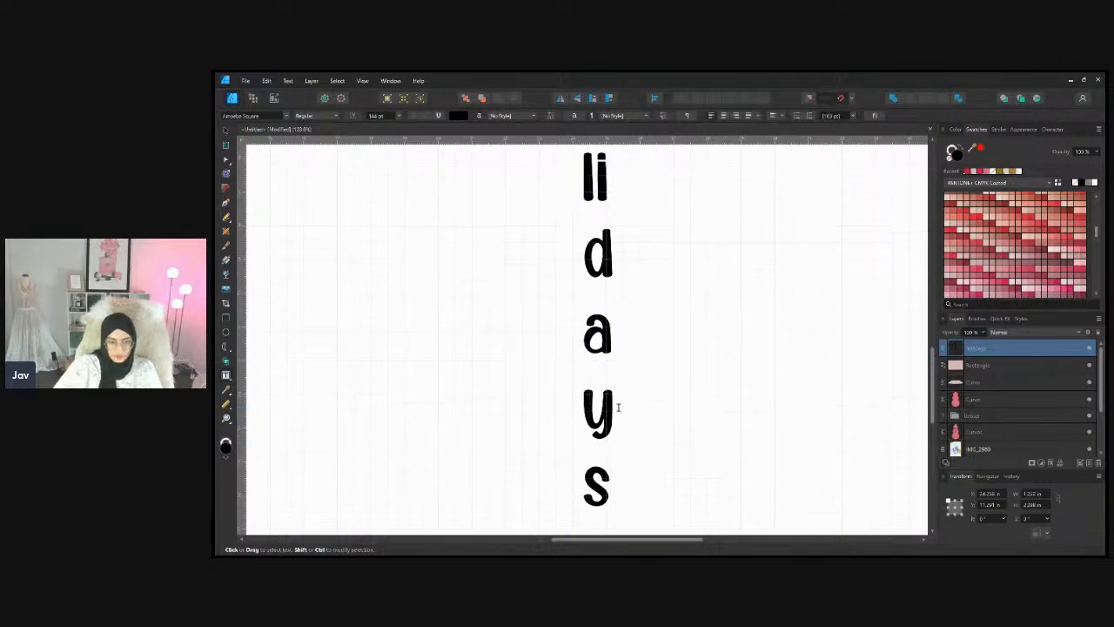
pyautogui.scroll(7, 617, 407)
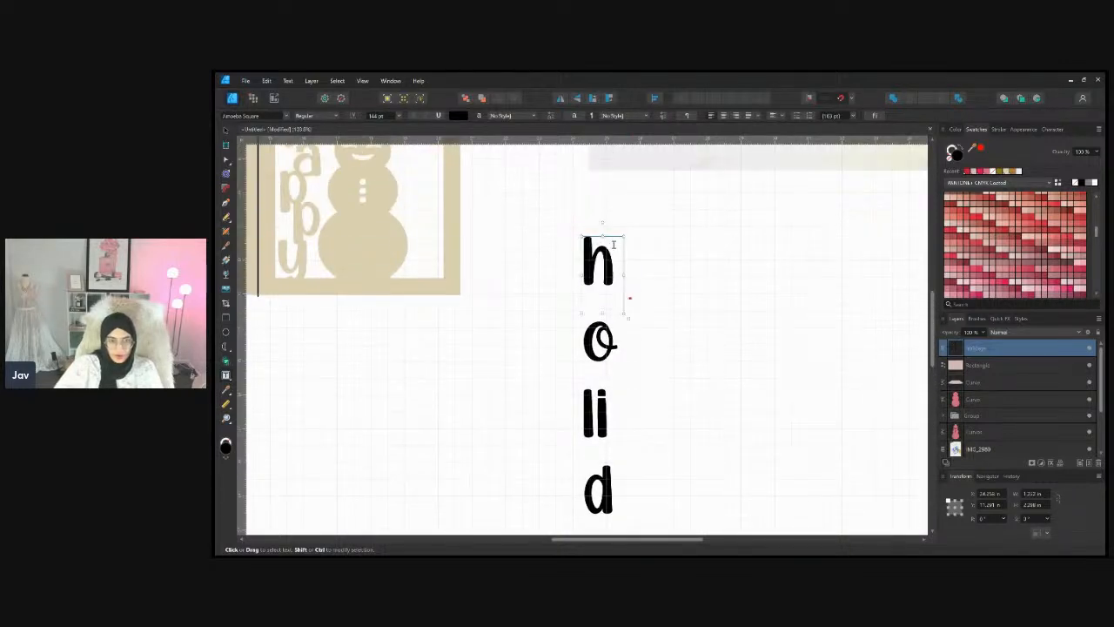
pyautogui.click(225, 130)
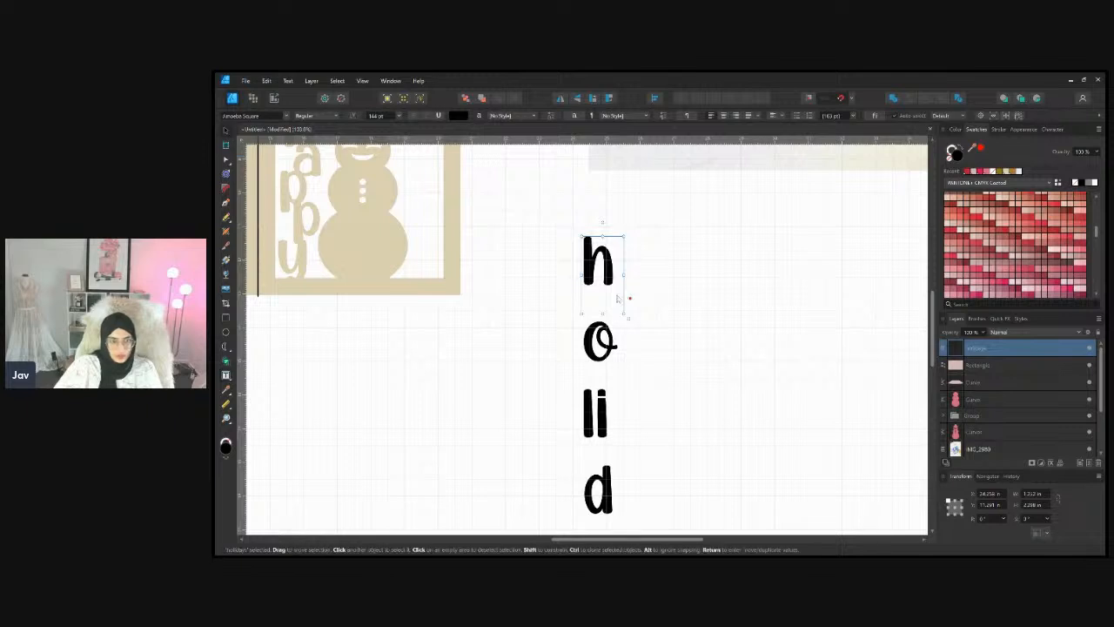
pyautogui.moveTo(615, 298); pyautogui.dragTo(553, 201)
pyautogui.scroll(1, 566, 311)
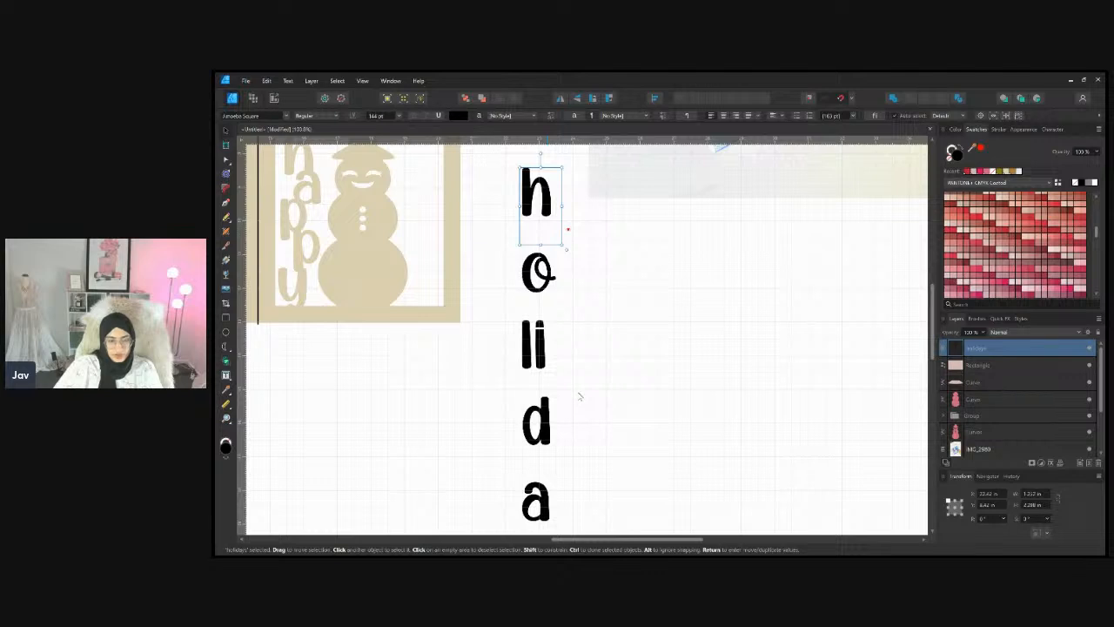
# Convert the "holidays" text to curves and ungroup it into separate letters
pyautogui.hotkey('ctrl', 'Return')
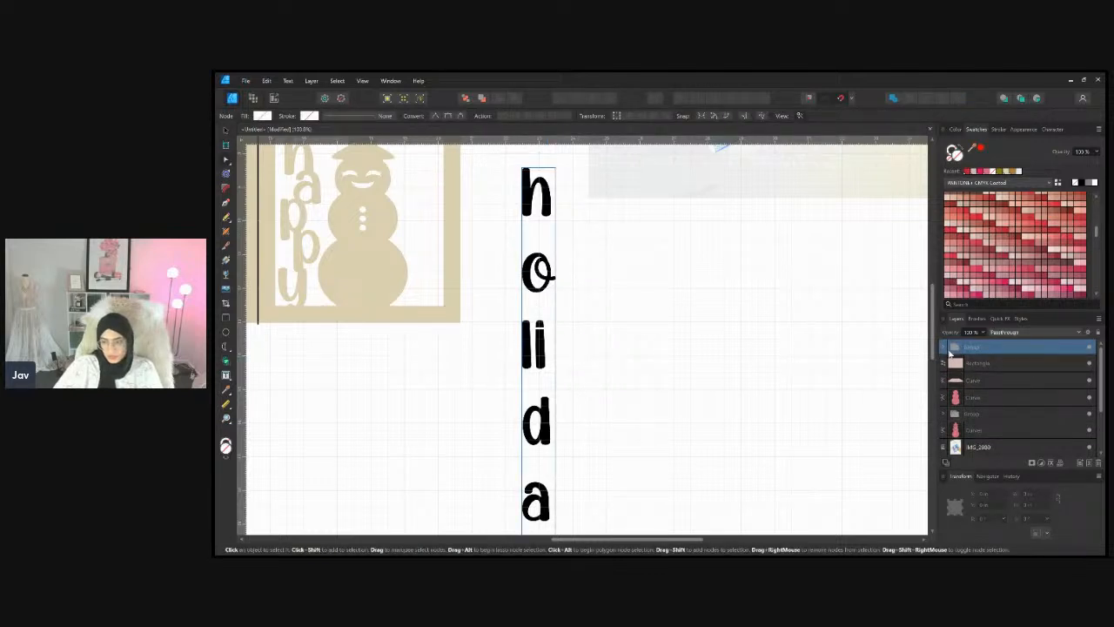
pyautogui.click(943, 347)
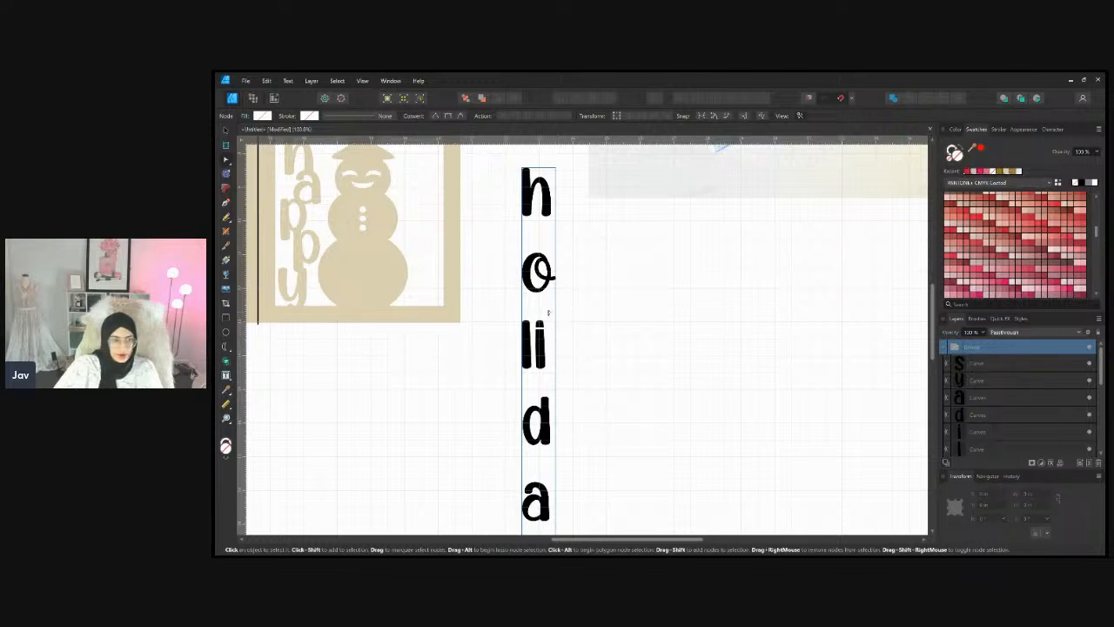
pyautogui.hotkey('ctrl', 'a')
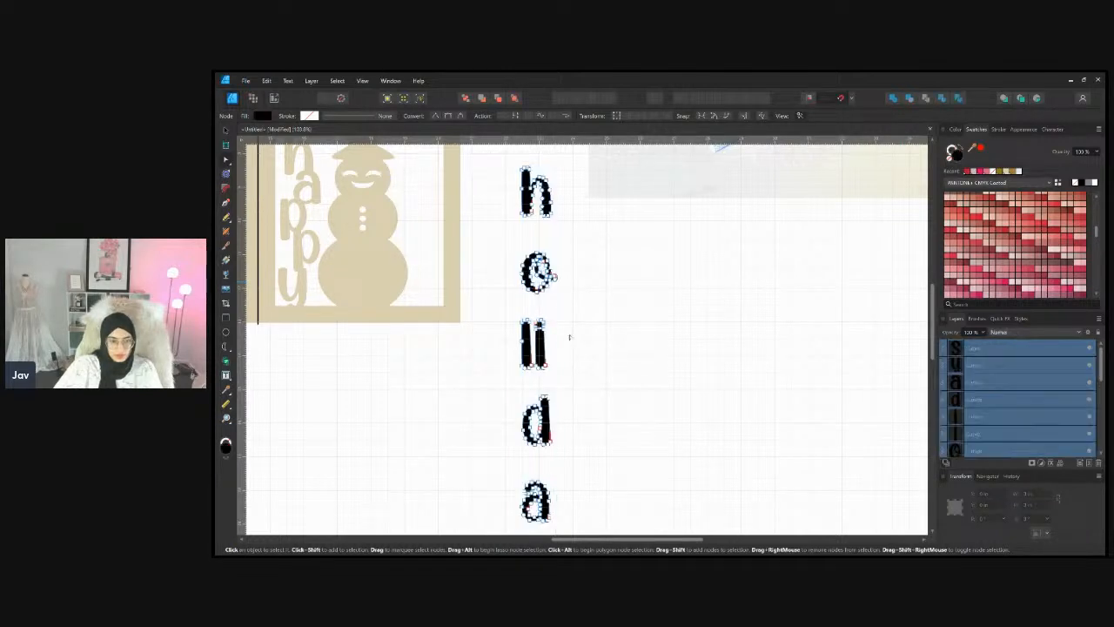
pyautogui.click(224, 131)
pyautogui.click(587, 286)
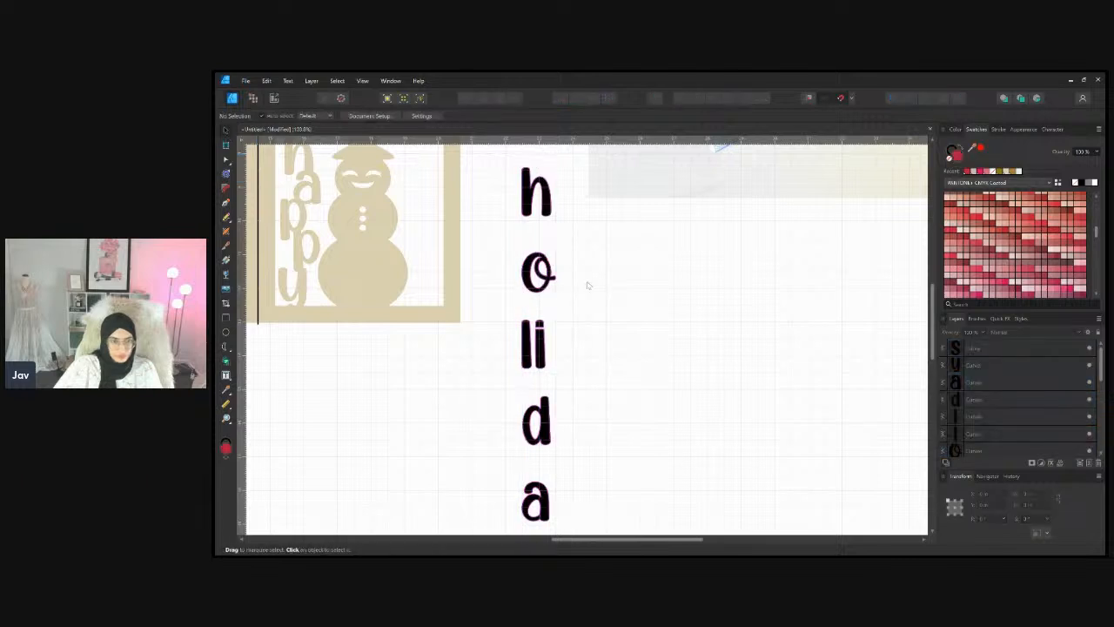
# Move the letters h, o, l and i of "holidays" into the open space right of the snowman, stacked in a column
pyautogui.scroll(2, 574, 291)
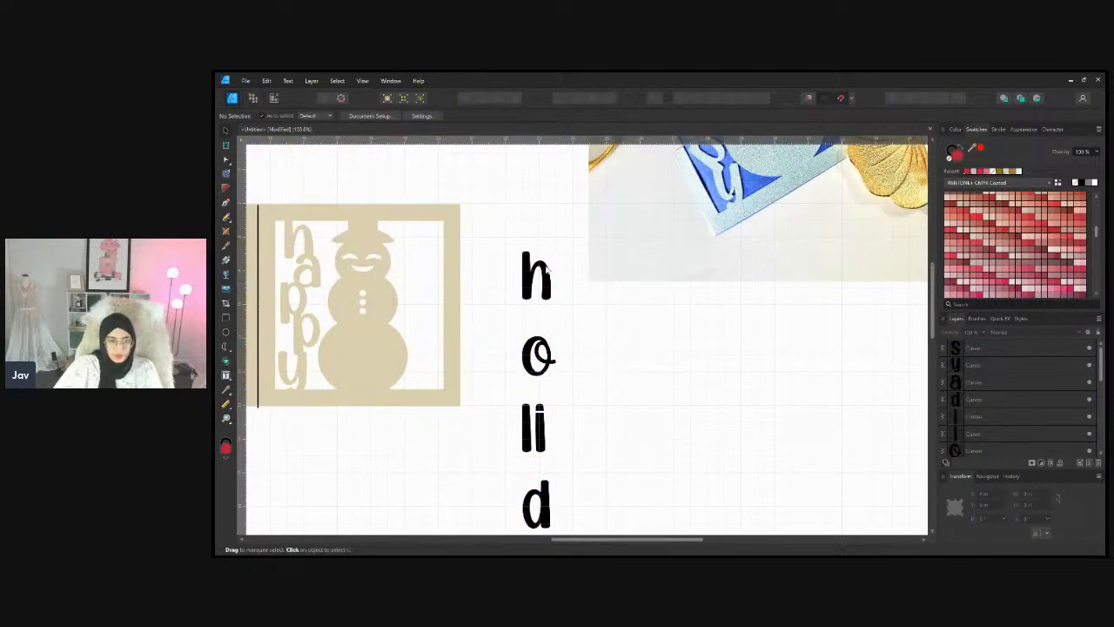
pyautogui.moveTo(546, 269); pyautogui.dragTo(430, 246)
pyautogui.moveTo(528, 365); pyautogui.dragTo(425, 291)
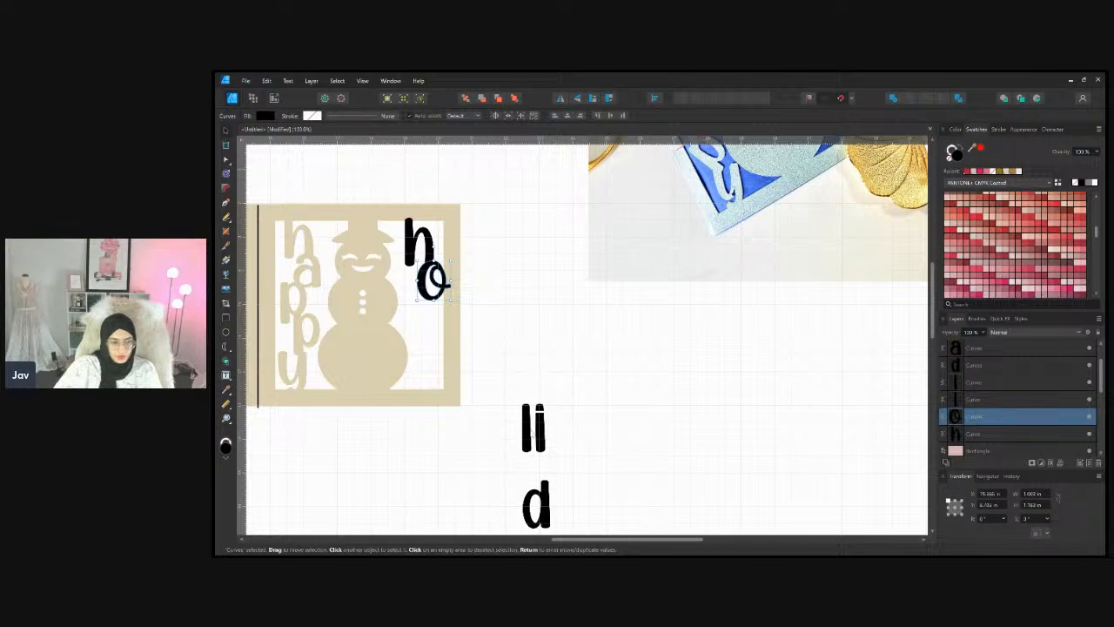
pyautogui.moveTo(527, 432); pyautogui.dragTo(441, 364)
# Tilt the letter i slightly clockwise and fit the l and i closely below the o so the letters touch
pyautogui.scroll(3, 400, 346)
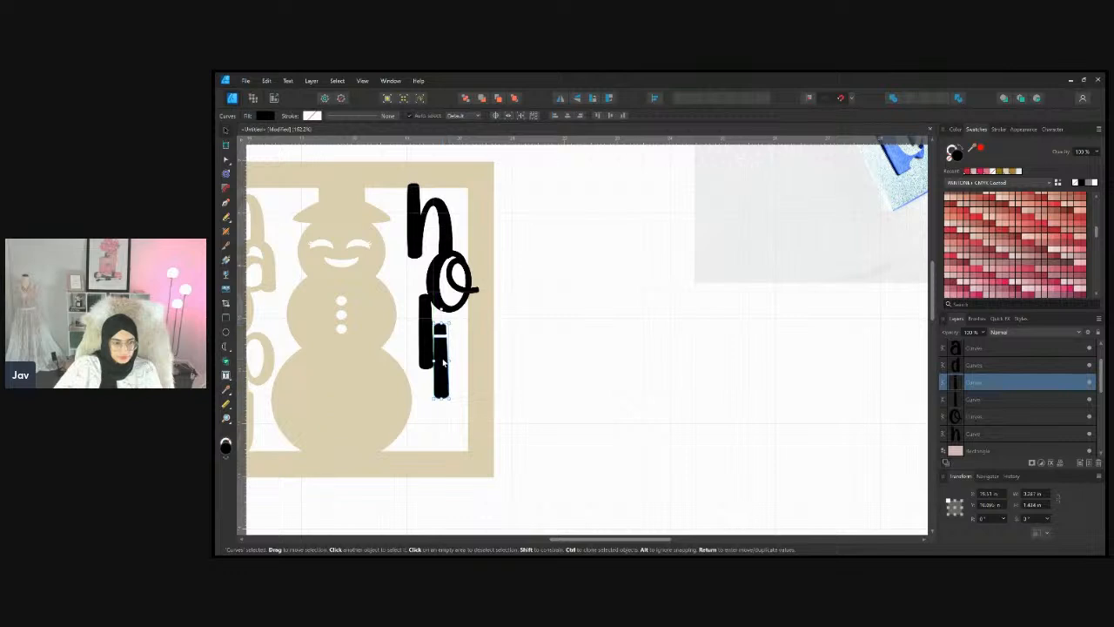
pyautogui.moveTo(445, 311); pyautogui.dragTo(446, 312)
pyautogui.moveTo(436, 375); pyautogui.dragTo(441, 373)
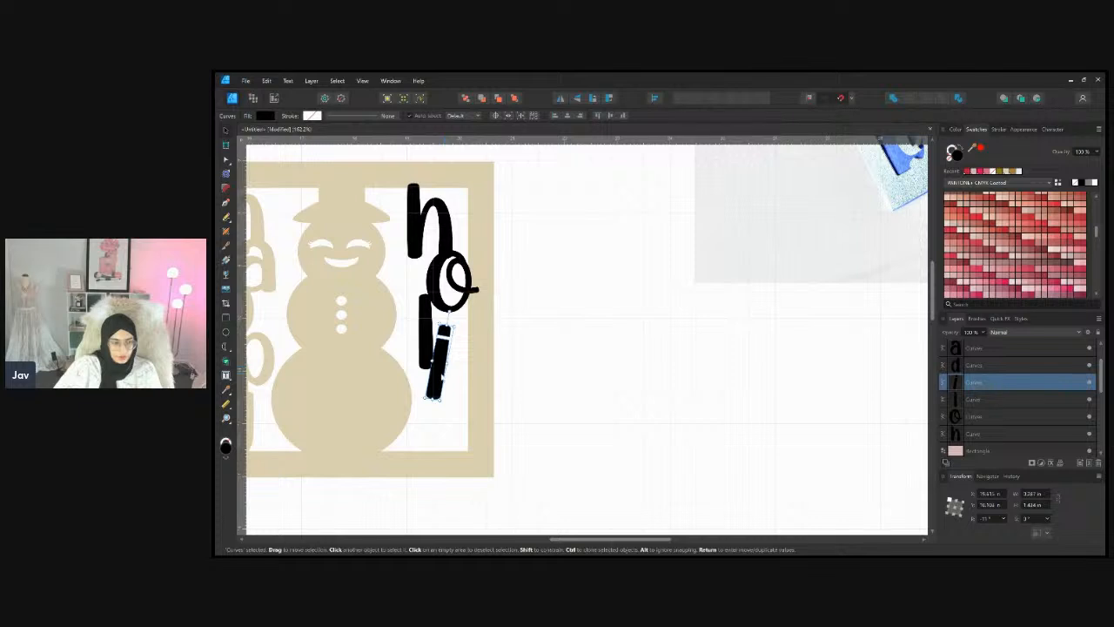
pyautogui.moveTo(439, 376); pyautogui.dragTo(437, 380)
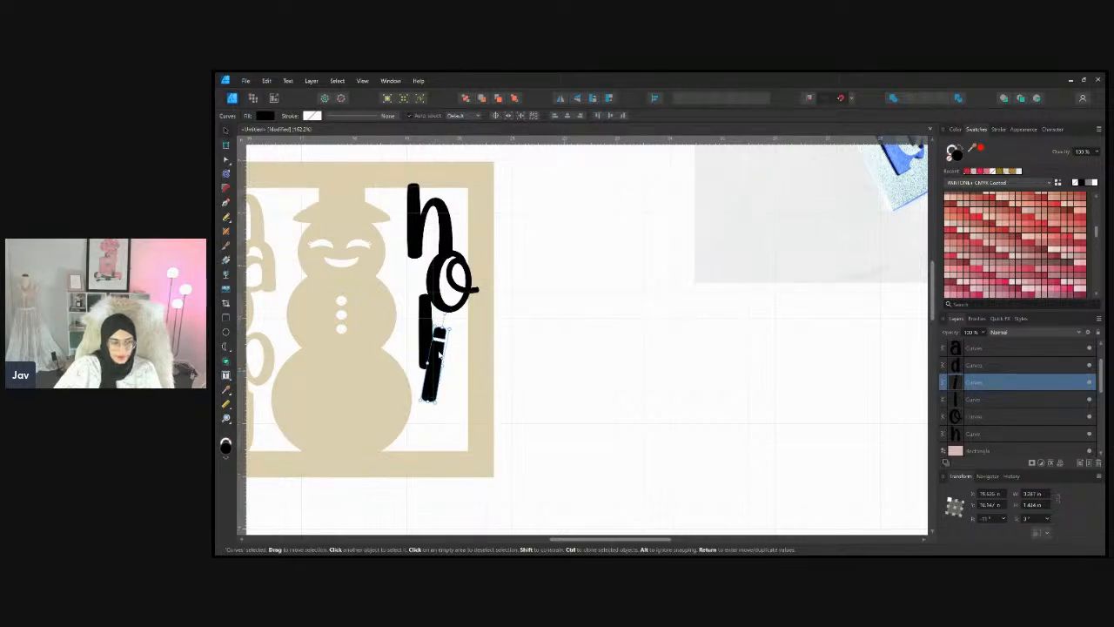
pyautogui.scroll(-3, 440, 353)
pyautogui.scroll(4, 468, 360)
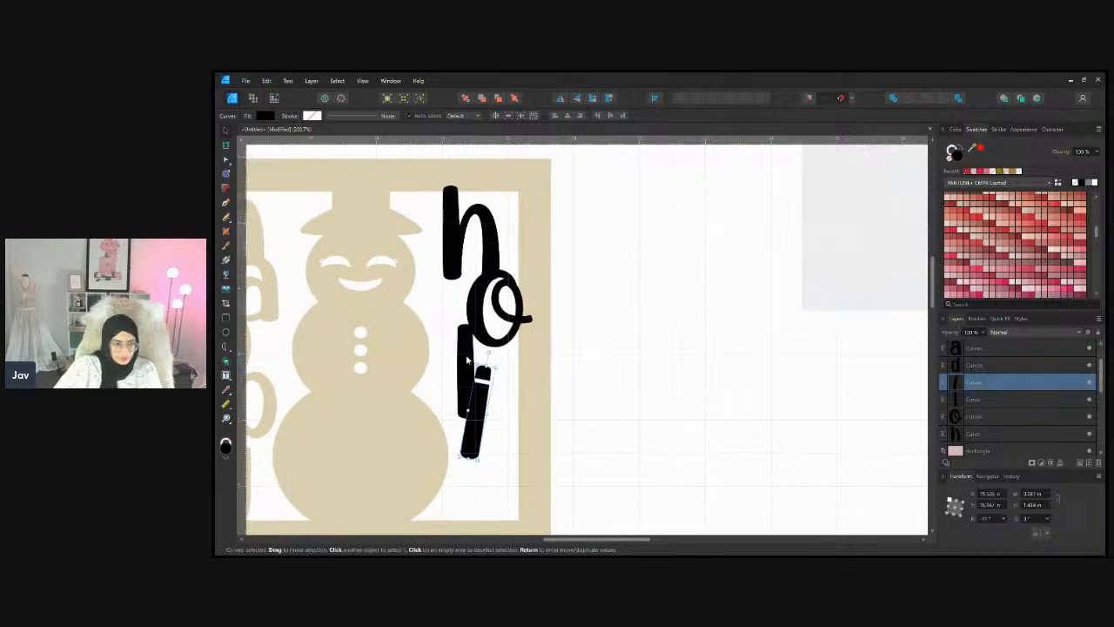
pyautogui.moveTo(467, 359); pyautogui.dragTo(471, 352)
pyautogui.click(488, 409)
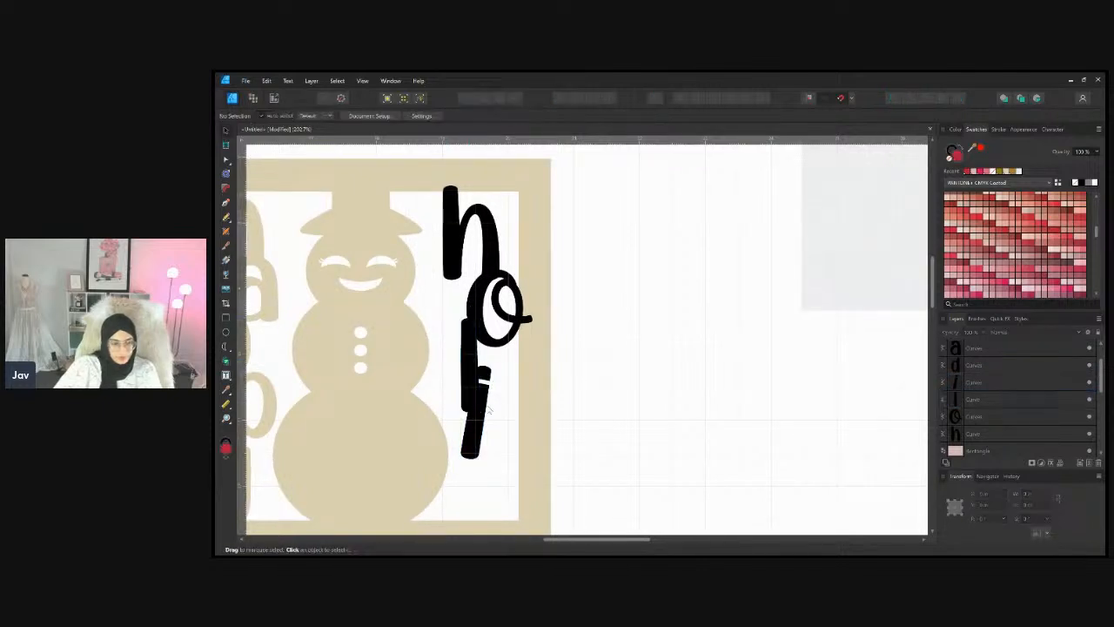
pyautogui.moveTo(488, 409); pyautogui.dragTo(505, 429)
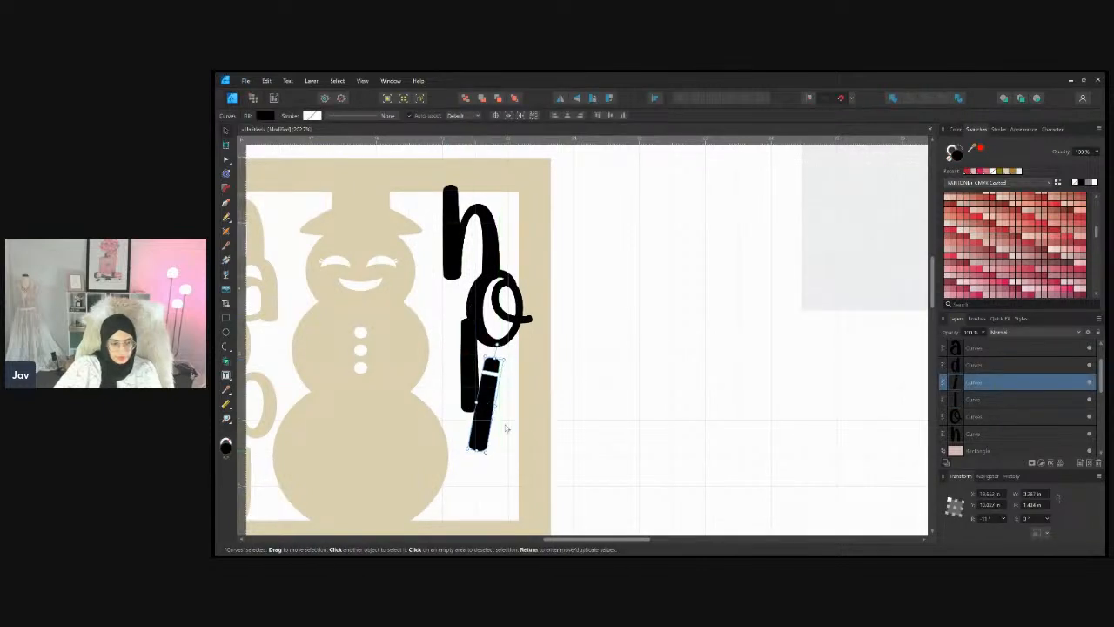
pyautogui.click(609, 418)
# Move the letters d, a, y and s below the i in a staggered, overlapping column to complete "holidays"
pyautogui.scroll(-6, 610, 418)
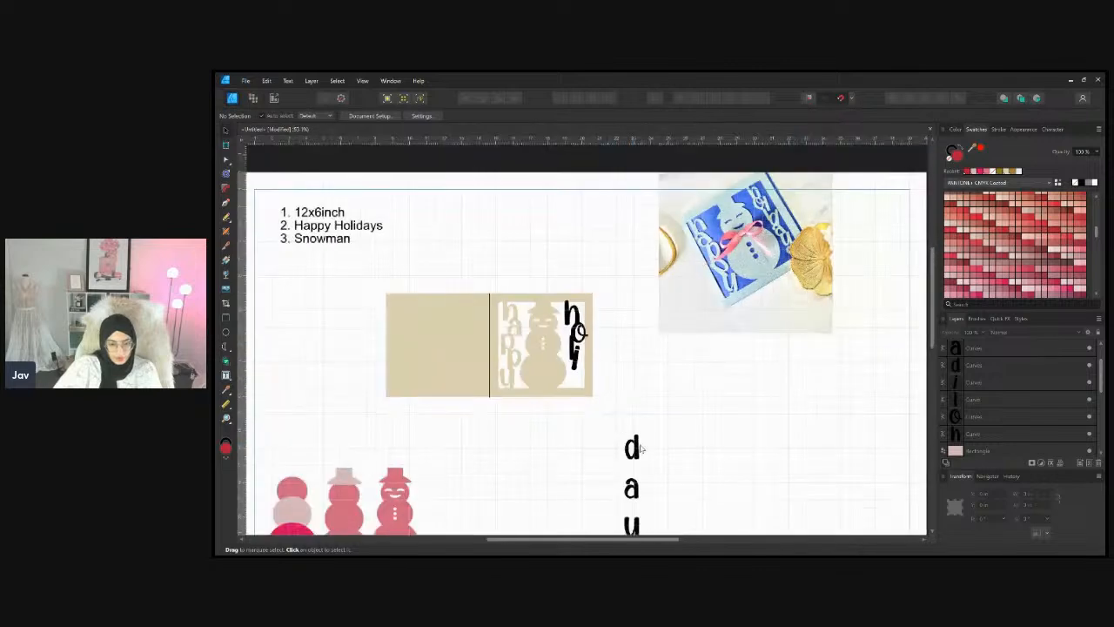
pyautogui.moveTo(638, 448); pyautogui.dragTo(582, 374)
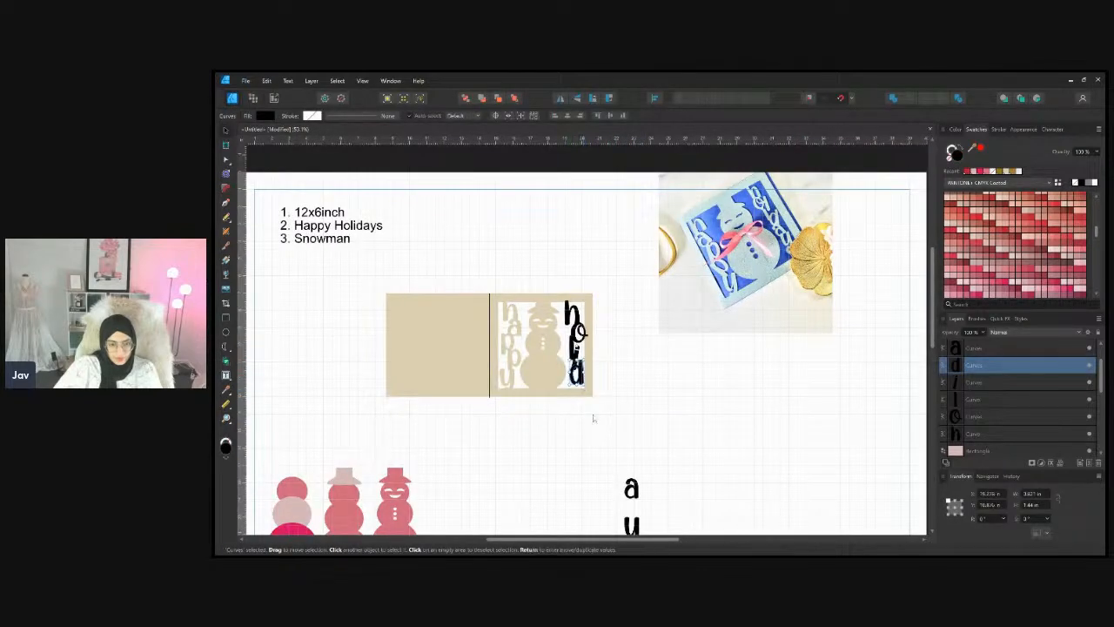
pyautogui.moveTo(635, 485); pyautogui.dragTo(577, 390)
pyautogui.moveTo(626, 520); pyautogui.dragTo(573, 393)
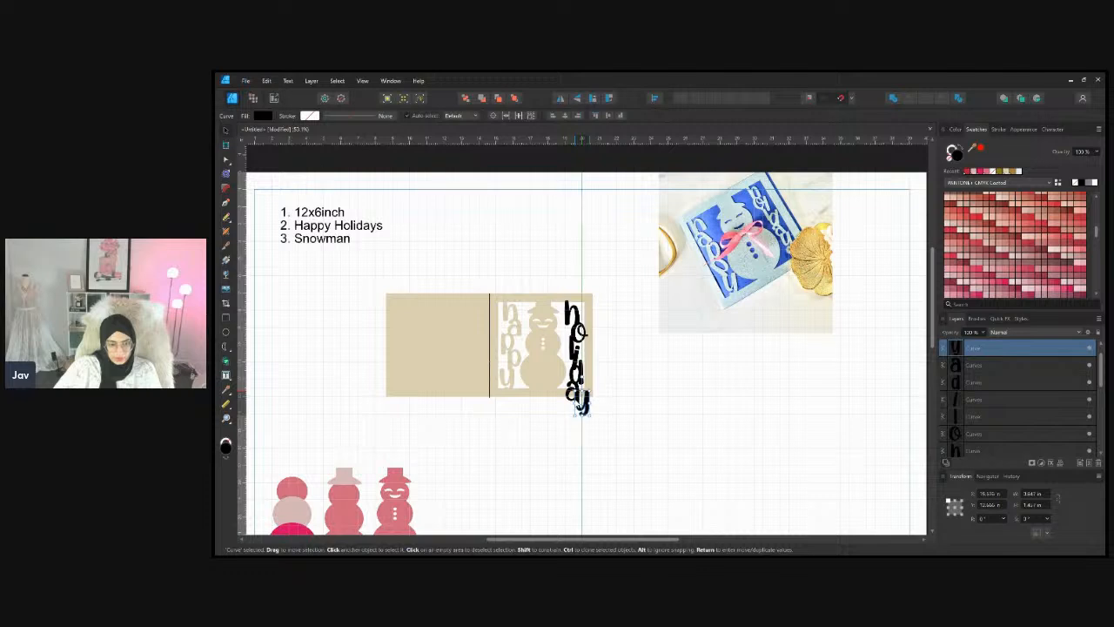
pyautogui.scroll(-2, 613, 437)
pyautogui.moveTo(630, 483); pyautogui.dragTo(577, 324)
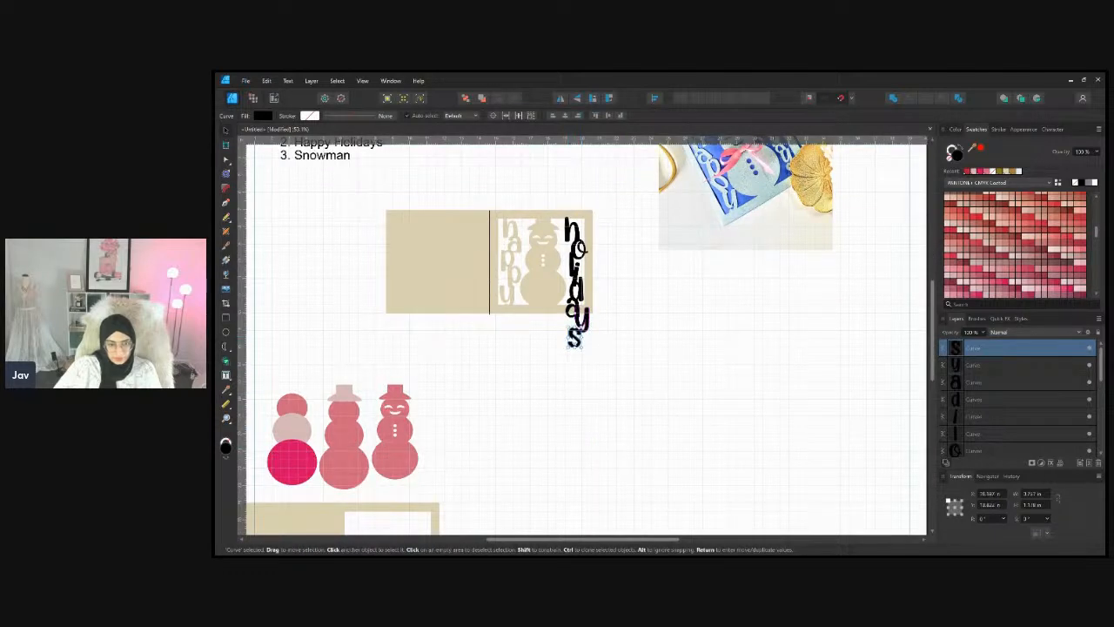
pyautogui.scroll(3, 577, 326)
pyautogui.scroll(2, 577, 339)
pyautogui.moveTo(584, 421); pyautogui.dragTo(591, 420)
pyautogui.click(629, 408)
pyautogui.scroll(2, 629, 409)
pyautogui.scroll(2, 629, 409)
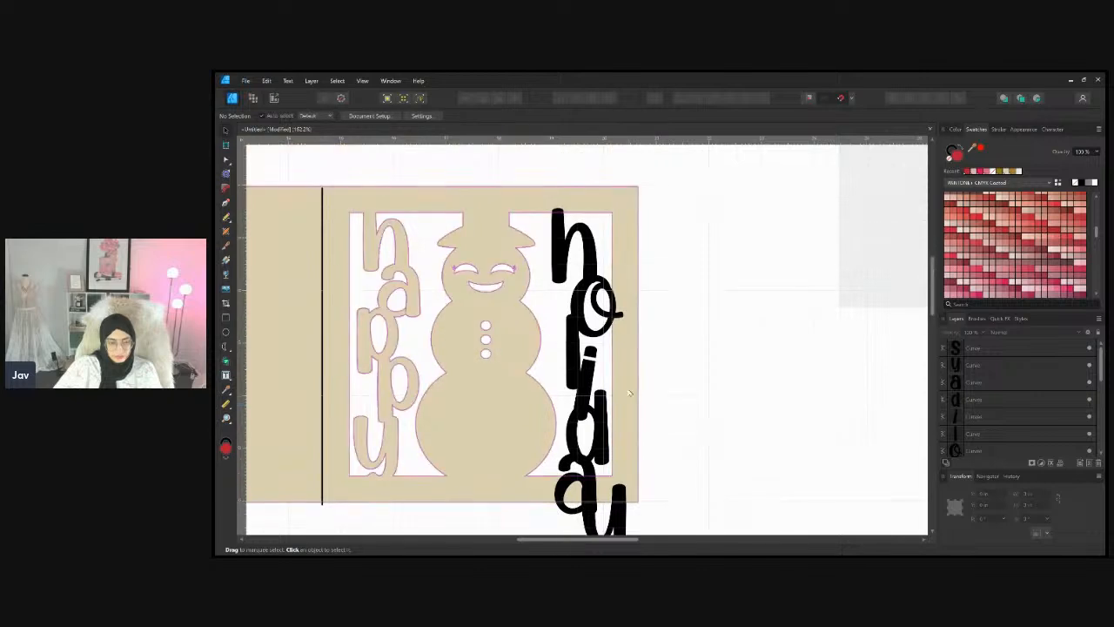
# Scale the stacked "holidays" letters to about 1 in wide and 5.35 in high so they overlap the frame's upper and lower borders
pyautogui.scroll(-5, 680, 373)
pyautogui.moveTo(686, 473); pyautogui.dragTo(617, 266)
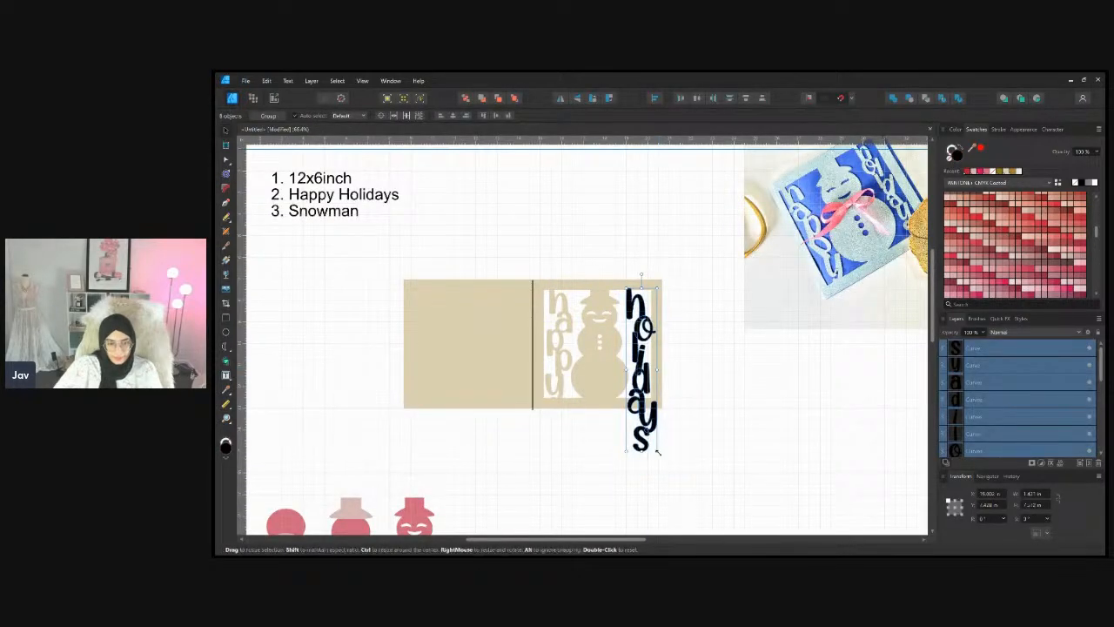
pyautogui.moveTo(658, 446); pyautogui.dragTo(654, 417)
pyautogui.scroll(4, 627, 440)
pyautogui.scroll(2, 636, 445)
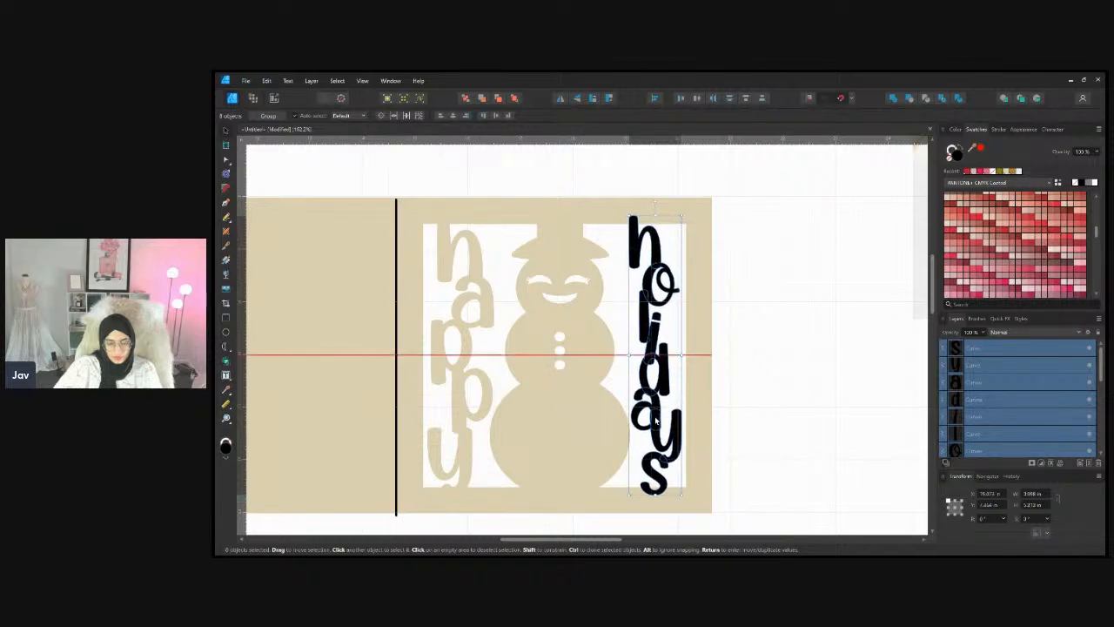
# Rotate the letter y of "holidays" clockwise so its arm reaches the window's right border
pyautogui.click(728, 461)
pyautogui.scroll(1, 728, 461)
pyautogui.click(657, 435)
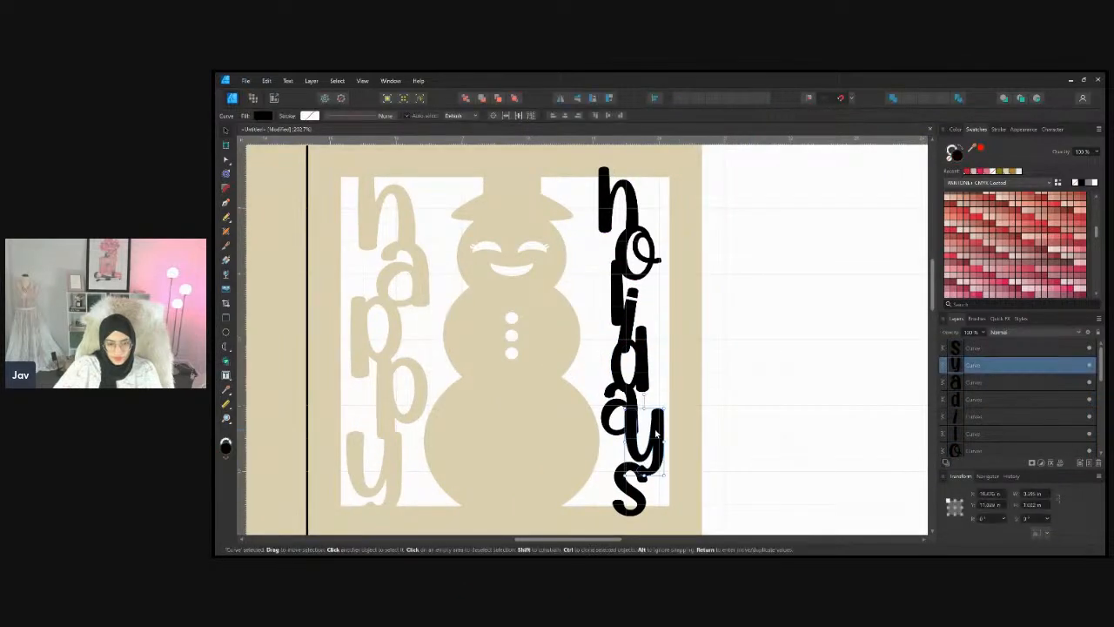
pyautogui.moveTo(645, 394); pyautogui.dragTo(659, 398)
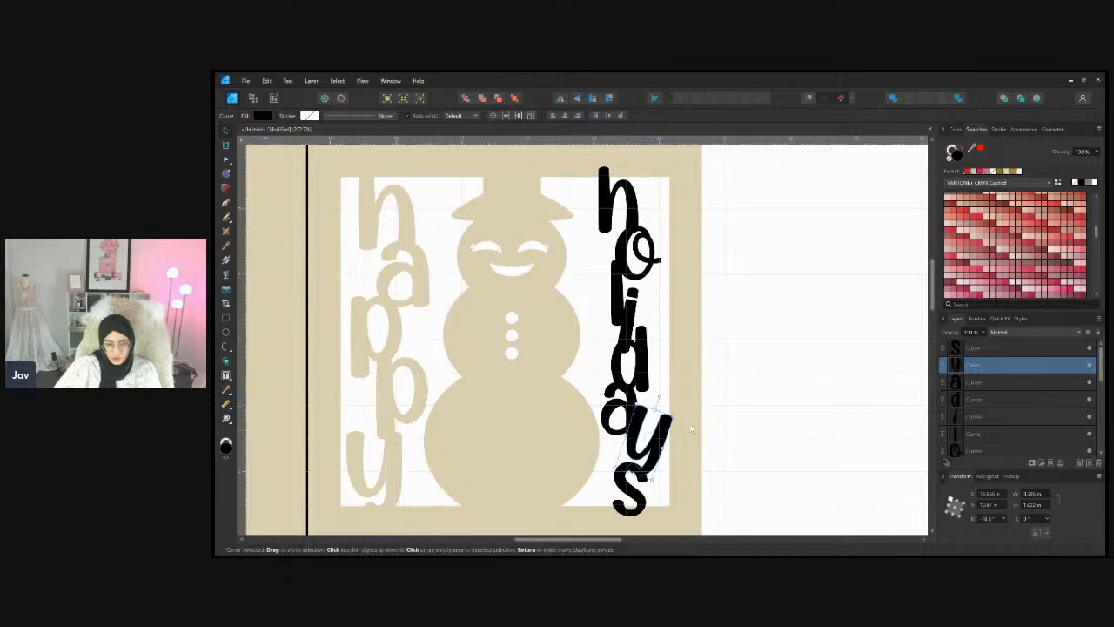
pyautogui.click(756, 450)
# Rotate the letter a of "holidays" slightly counterclockwise and shift it down and left so it overlaps the snowman's body
pyautogui.click(619, 410)
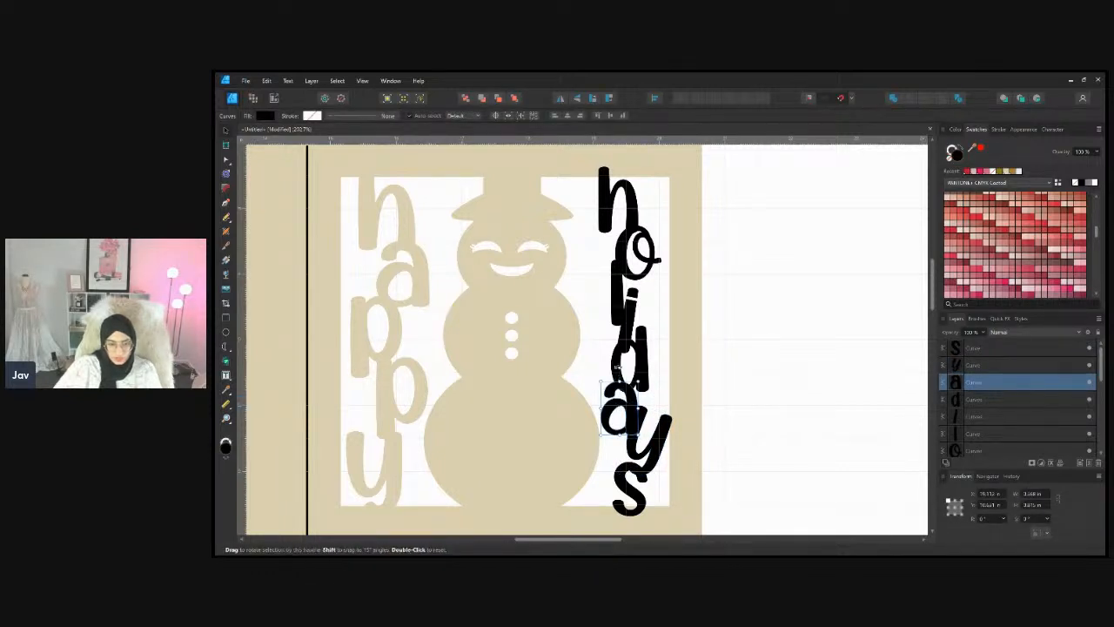
pyautogui.moveTo(616, 366); pyautogui.dragTo(614, 368)
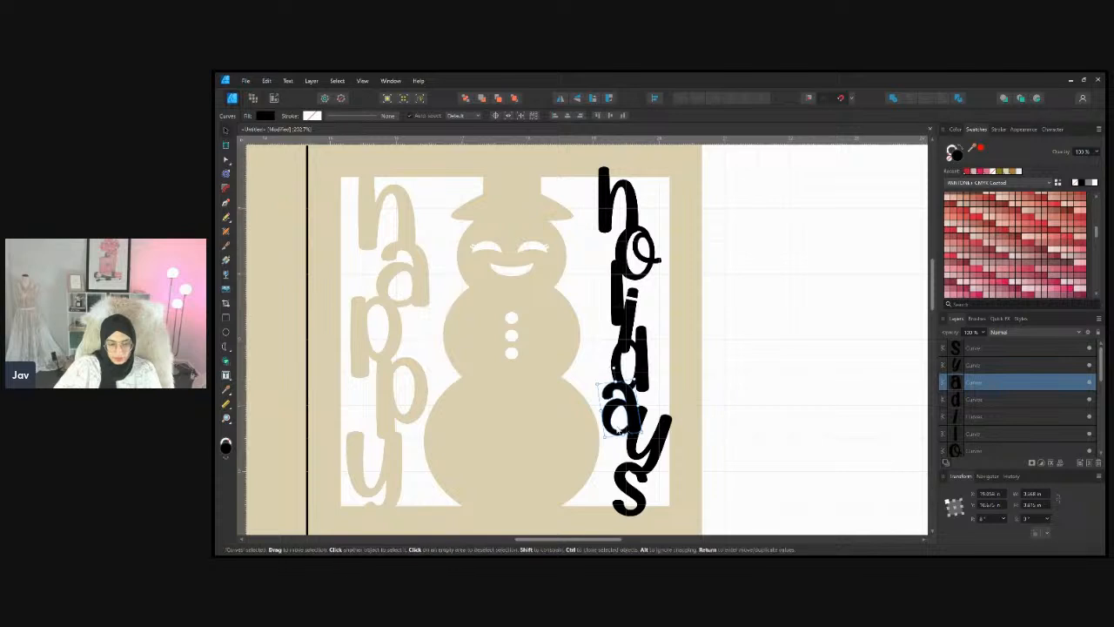
pyautogui.moveTo(608, 425); pyautogui.dragTo(596, 445)
pyautogui.press('Escape')
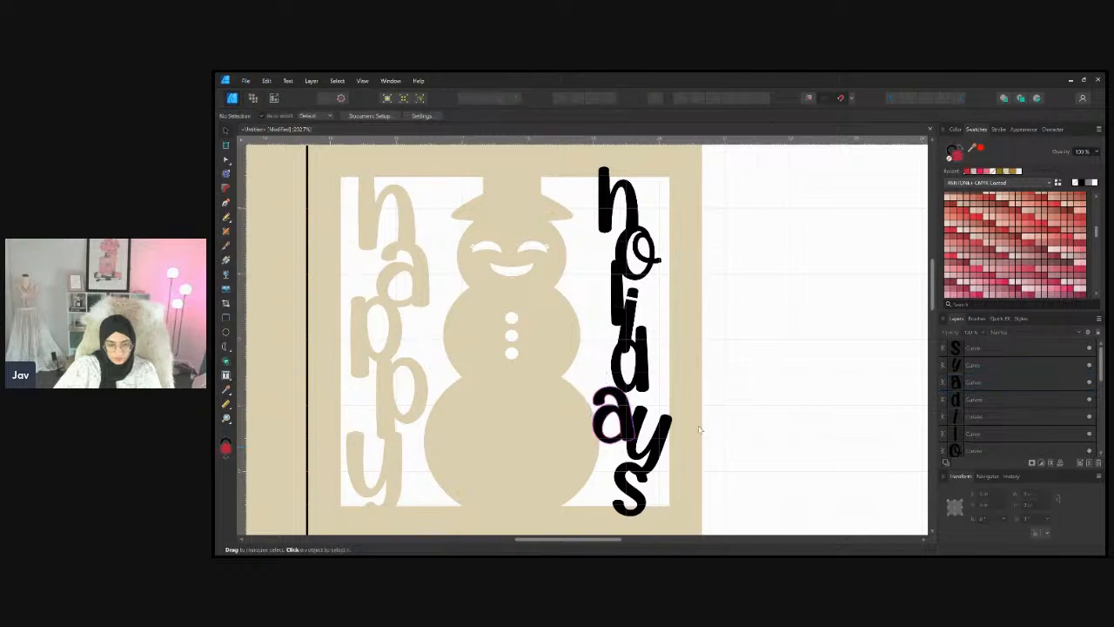
# Check how the stacked "holidays" letters overlap one another, the window frame and the snowman's body
pyautogui.scroll(1, 621, 401)
pyautogui.moveTo(622, 401); pyautogui.dragTo(601, 419)
pyautogui.click(606, 424)
pyautogui.click(708, 418)
pyautogui.scroll(1, 788, 414)
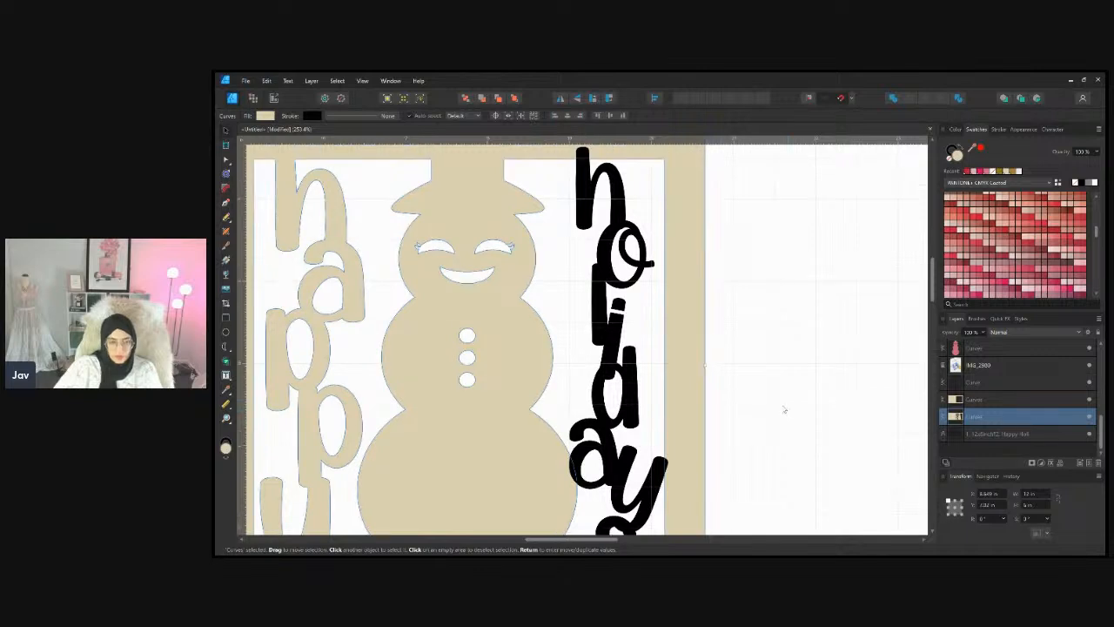
pyautogui.scroll(-2, 769, 388)
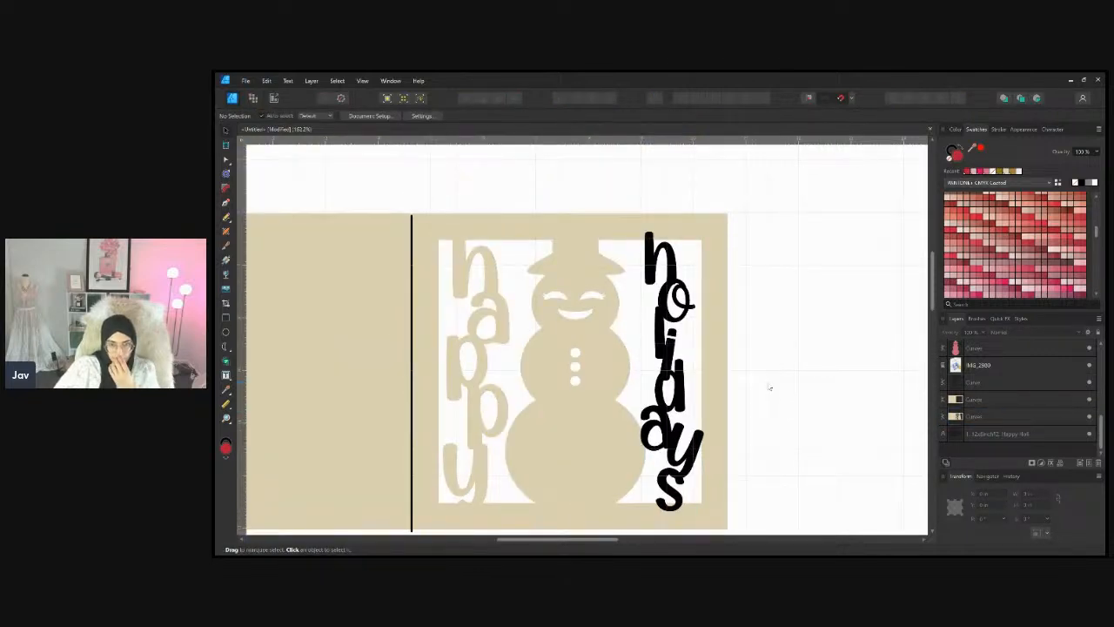
pyautogui.scroll(-3, 770, 388)
pyautogui.scroll(-2, 765, 444)
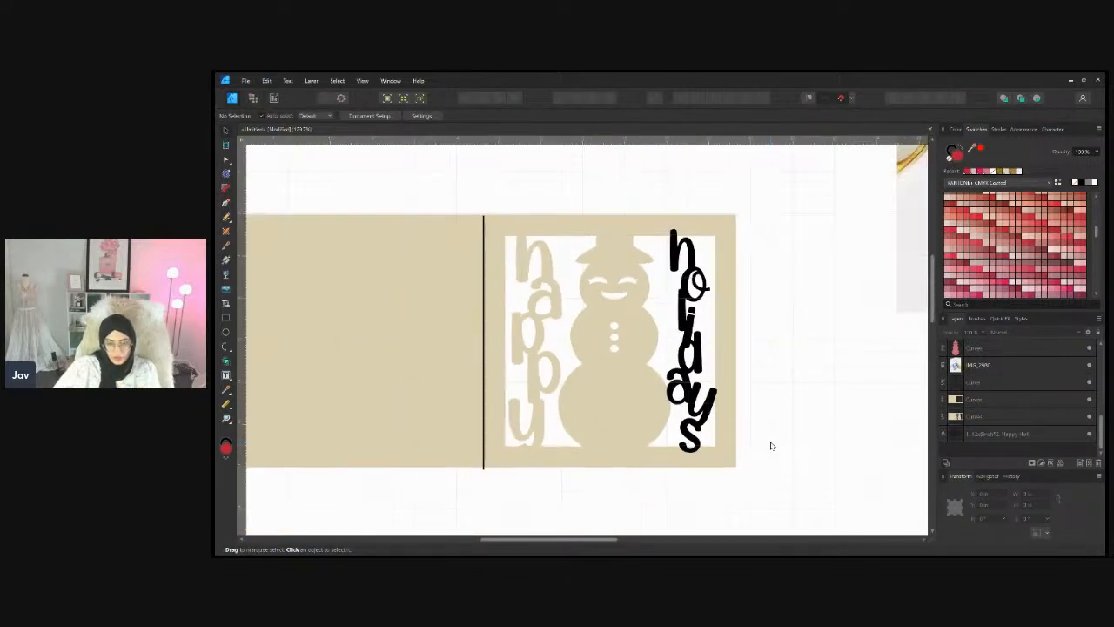
# Merge all the black "holidays" letters with the beige card using a boolean Add
pyautogui.moveTo(780, 487); pyautogui.dragTo(659, 219)
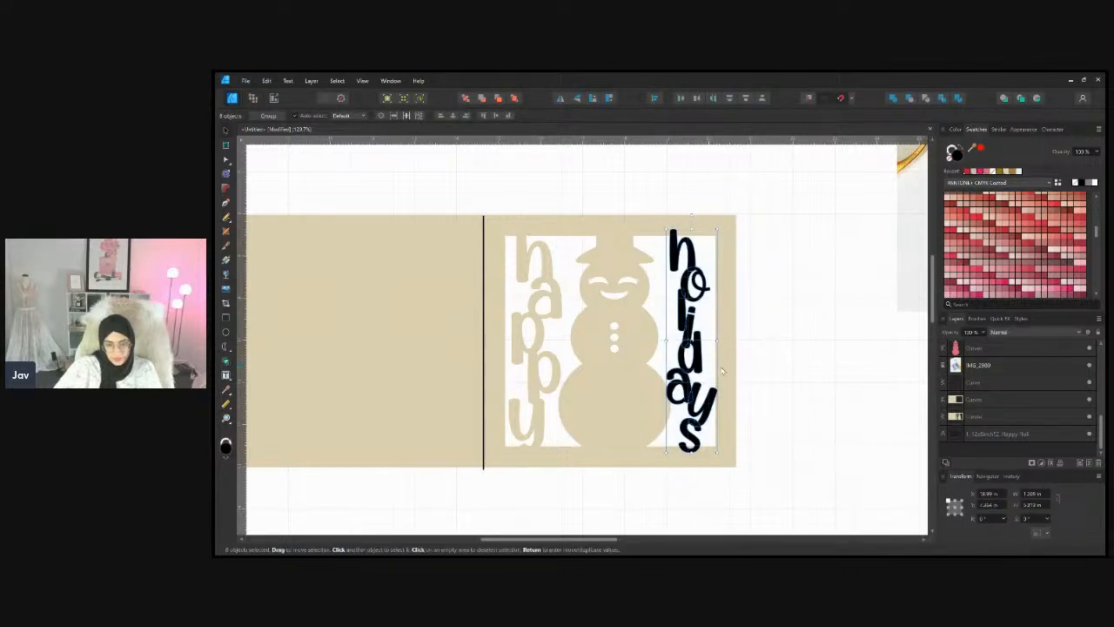
pyautogui.click(726, 370)
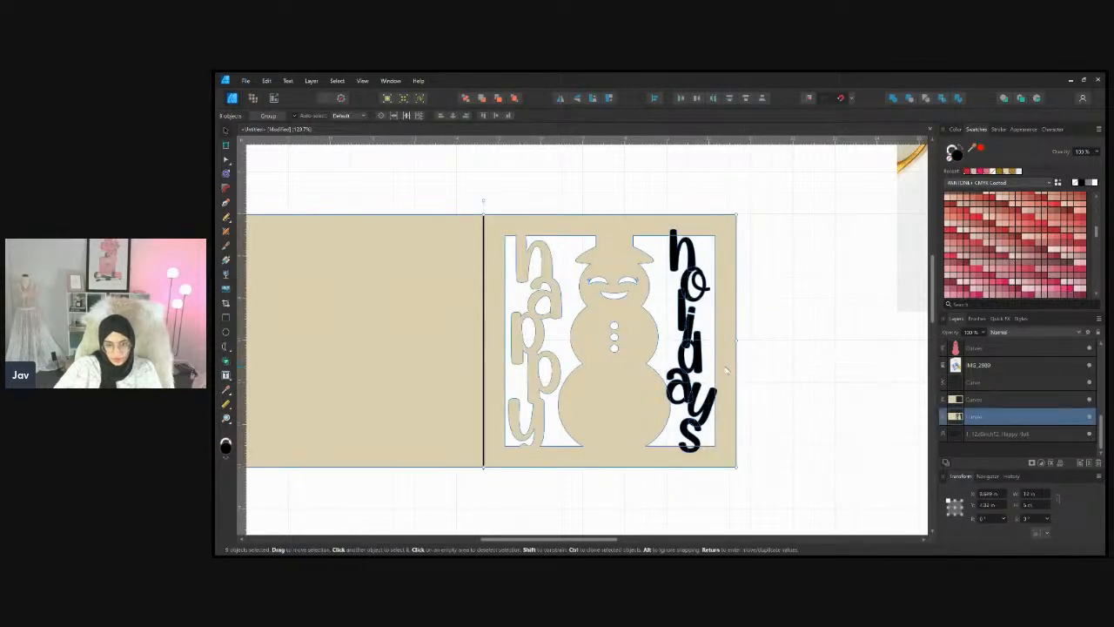
pyautogui.click(896, 100)
pyautogui.click(821, 269)
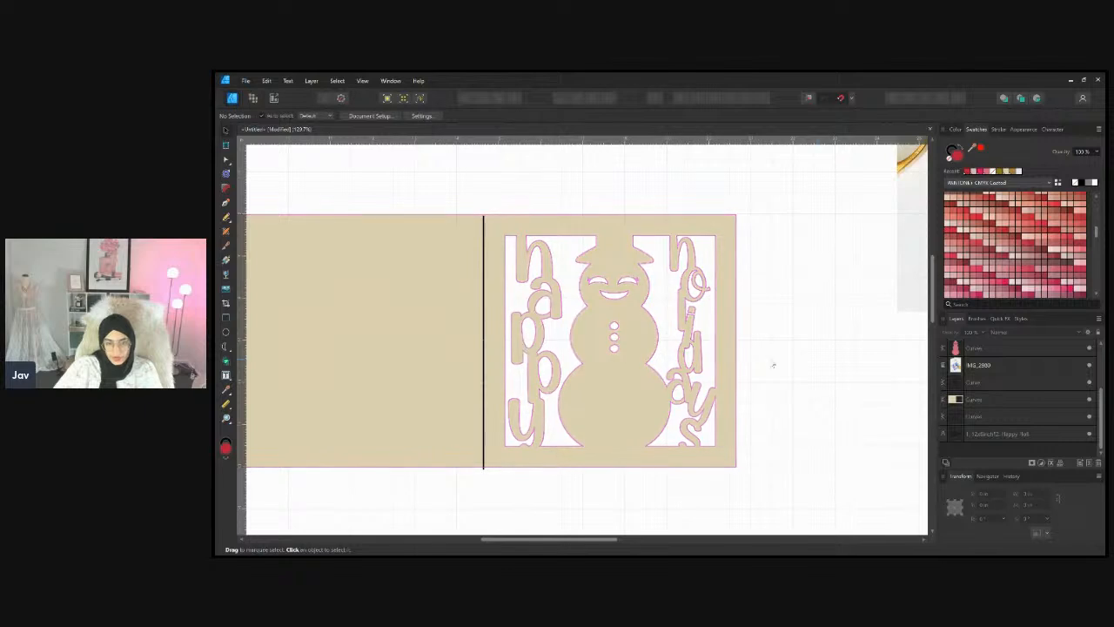
# Draw a short straight Pen line across the gap joining the dot and stem of the i in "holidays"
pyautogui.scroll(4, 707, 335)
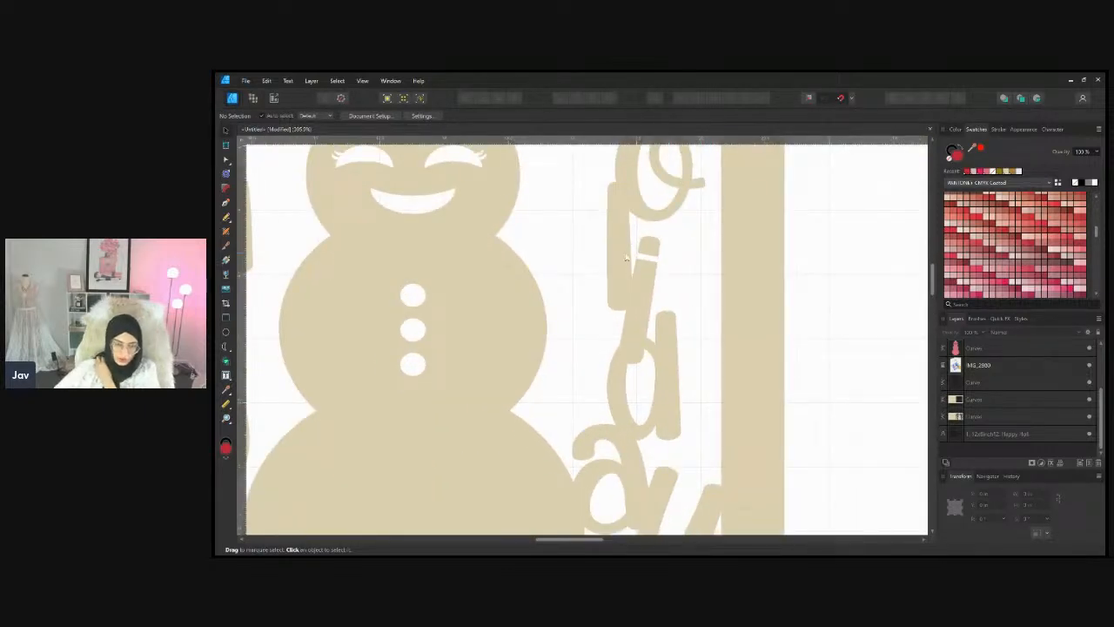
pyautogui.scroll(3, 650, 262)
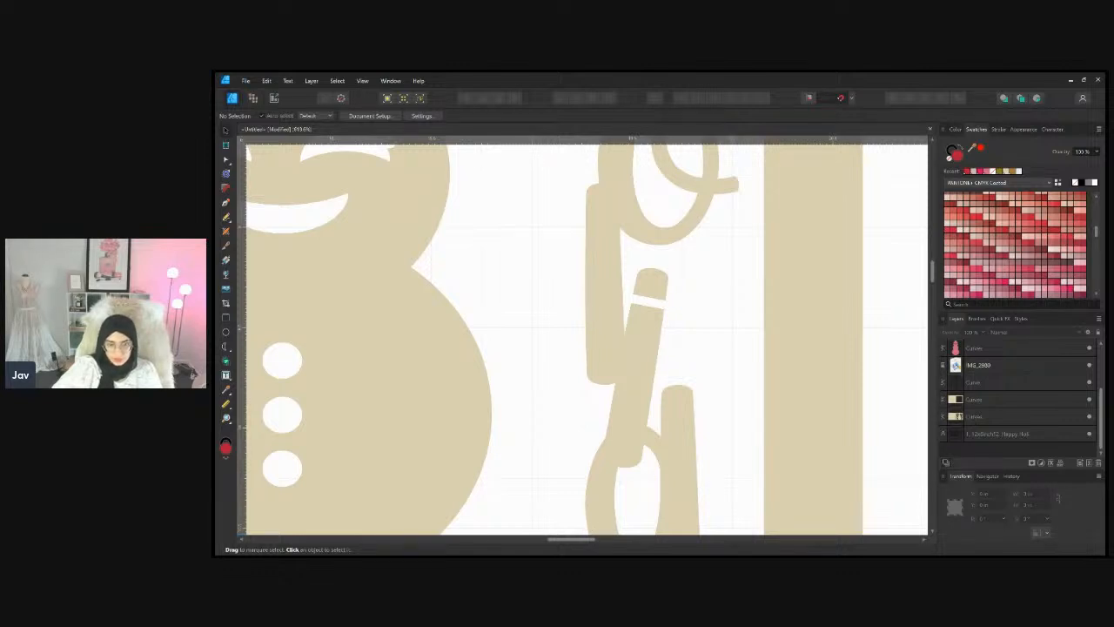
pyautogui.scroll(3, 690, 310)
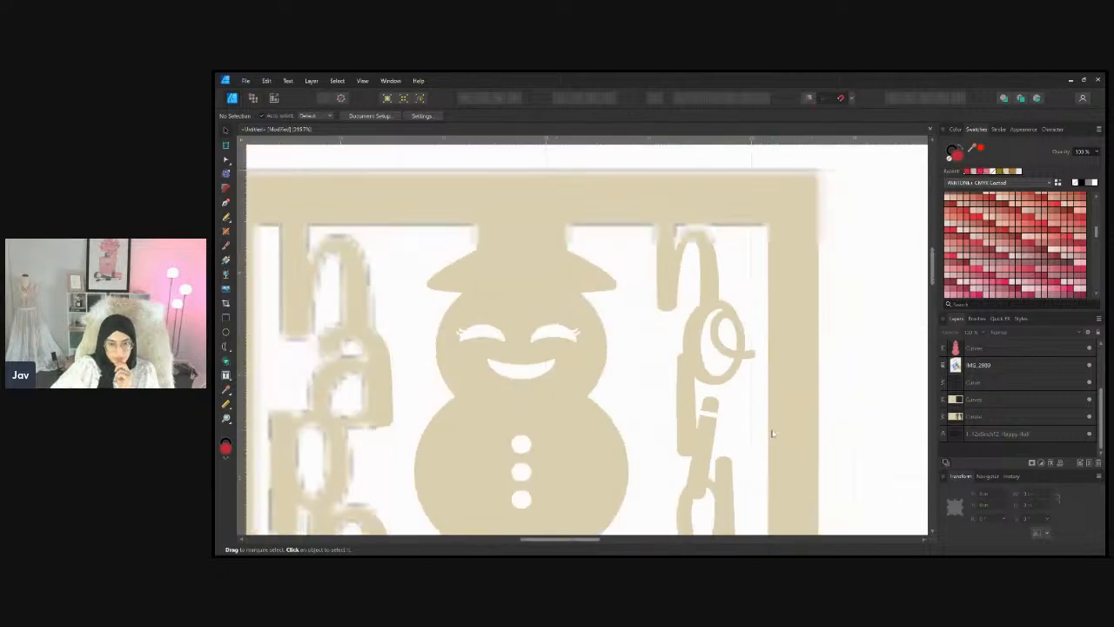
pyautogui.scroll(-2, 757, 426)
pyautogui.scroll(1, 746, 452)
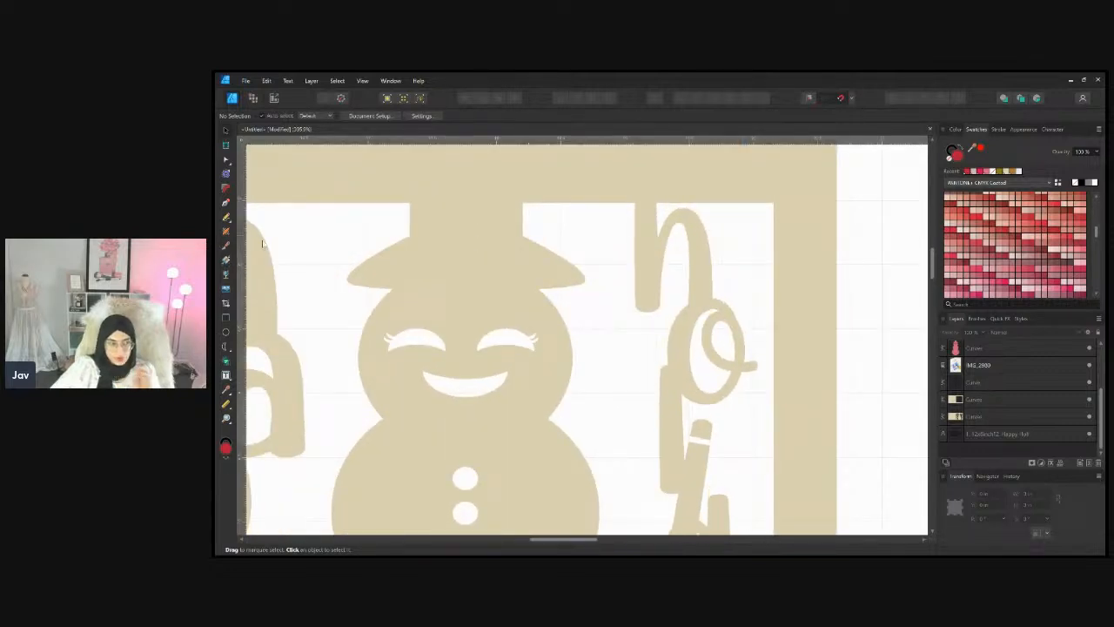
pyautogui.click(227, 203)
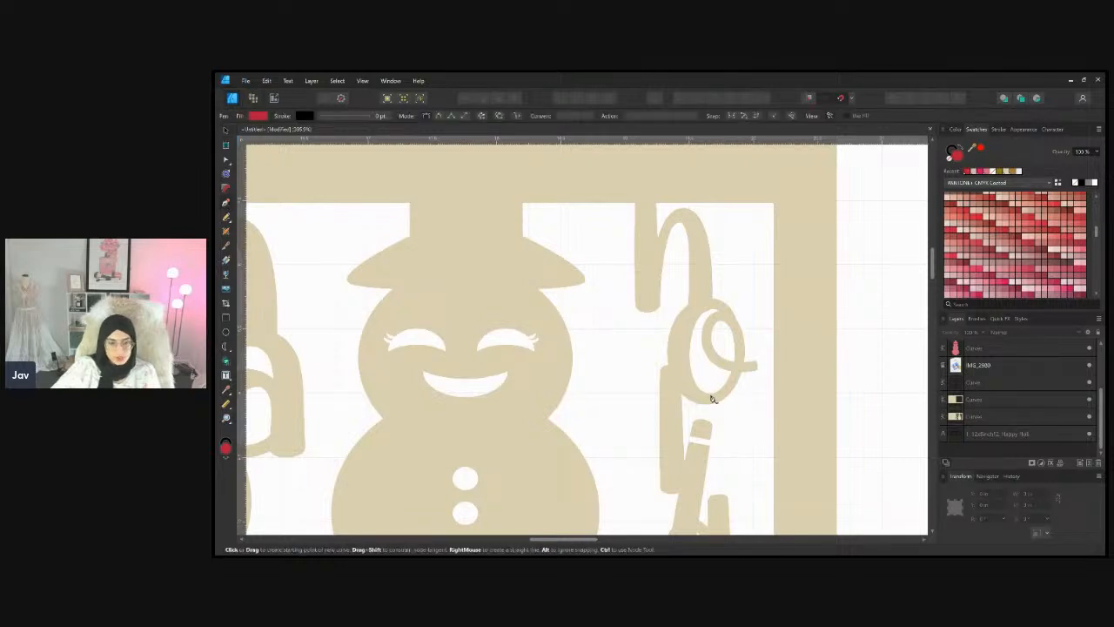
pyautogui.scroll(3, 719, 450)
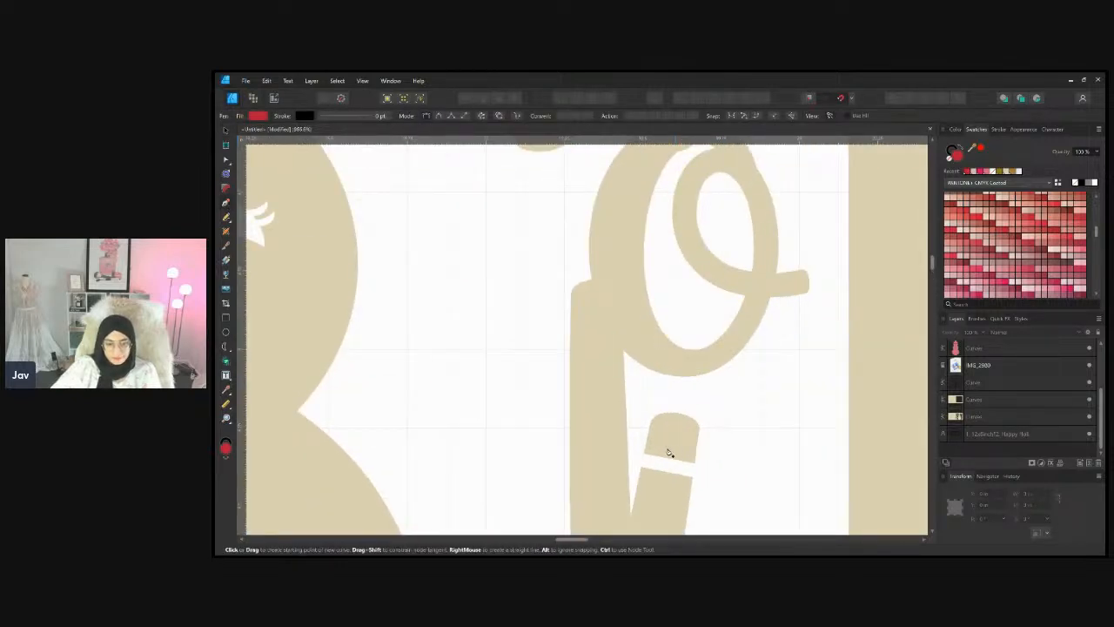
pyautogui.scroll(3, 672, 459)
pyautogui.click(670, 444)
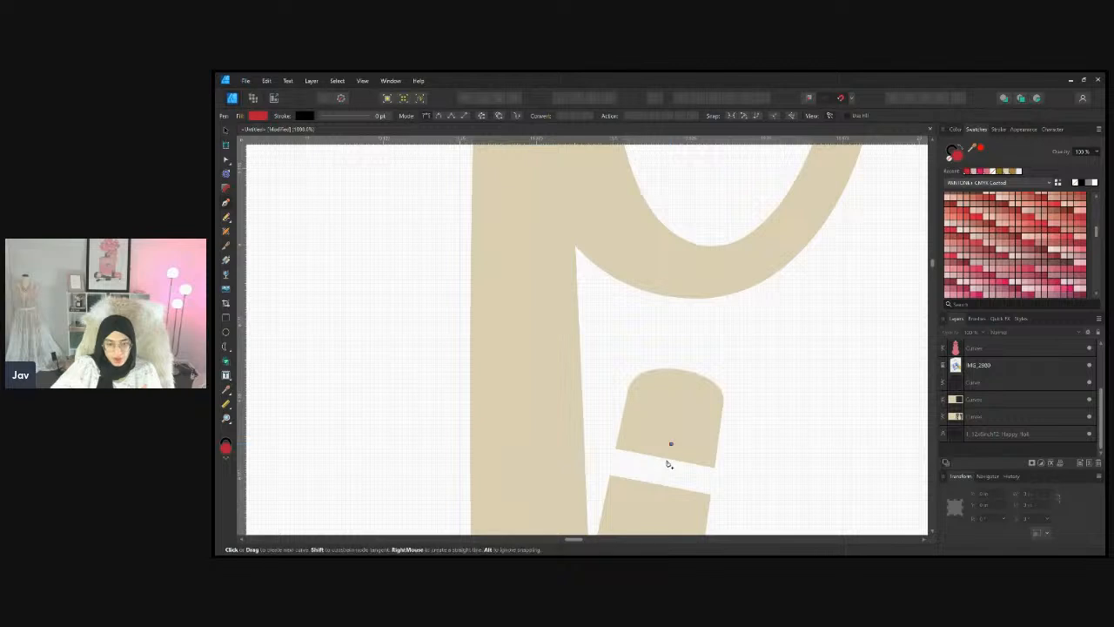
pyautogui.scroll(-1, 655, 500)
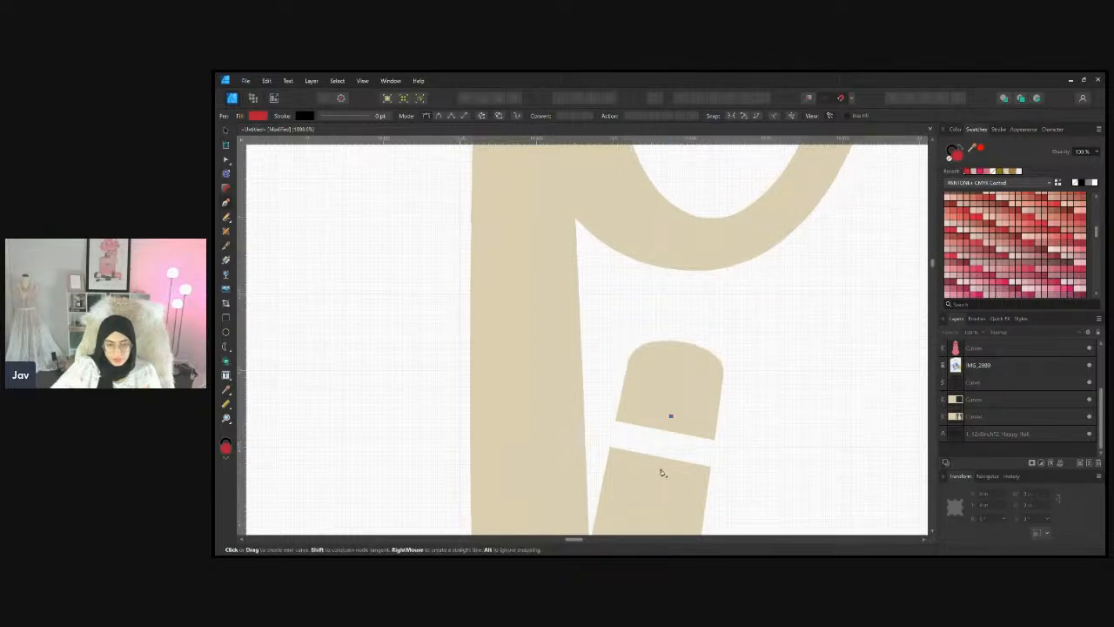
pyautogui.click(653, 476)
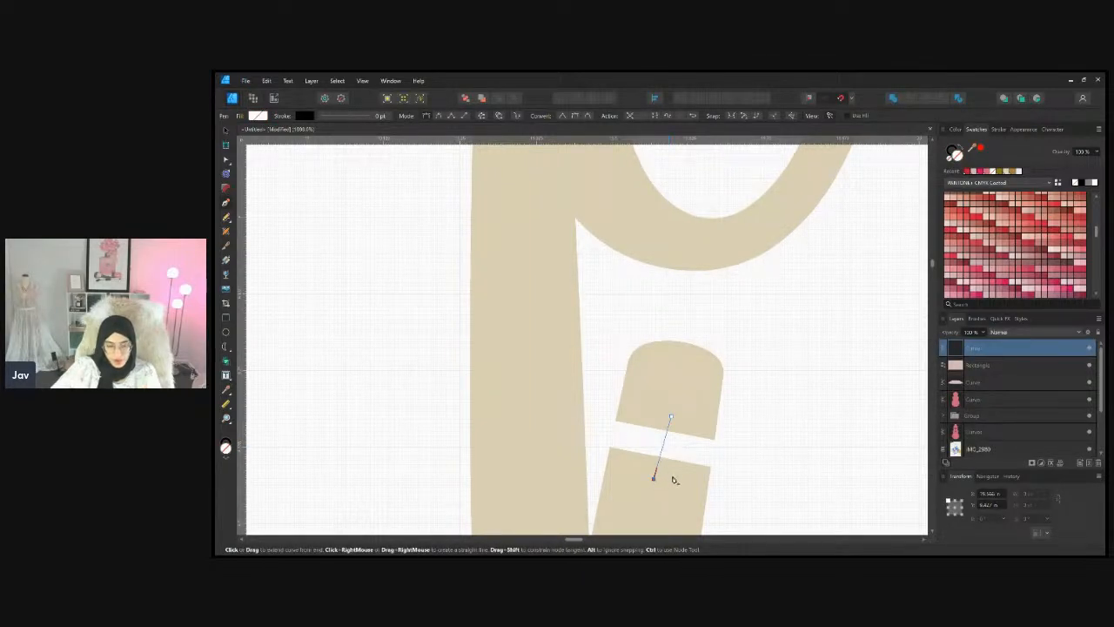
# Give the bridging line on the i a 5.4 pt stroke and nudge it slightly left to centre it in the letter
pyautogui.scroll(2, 671, 472)
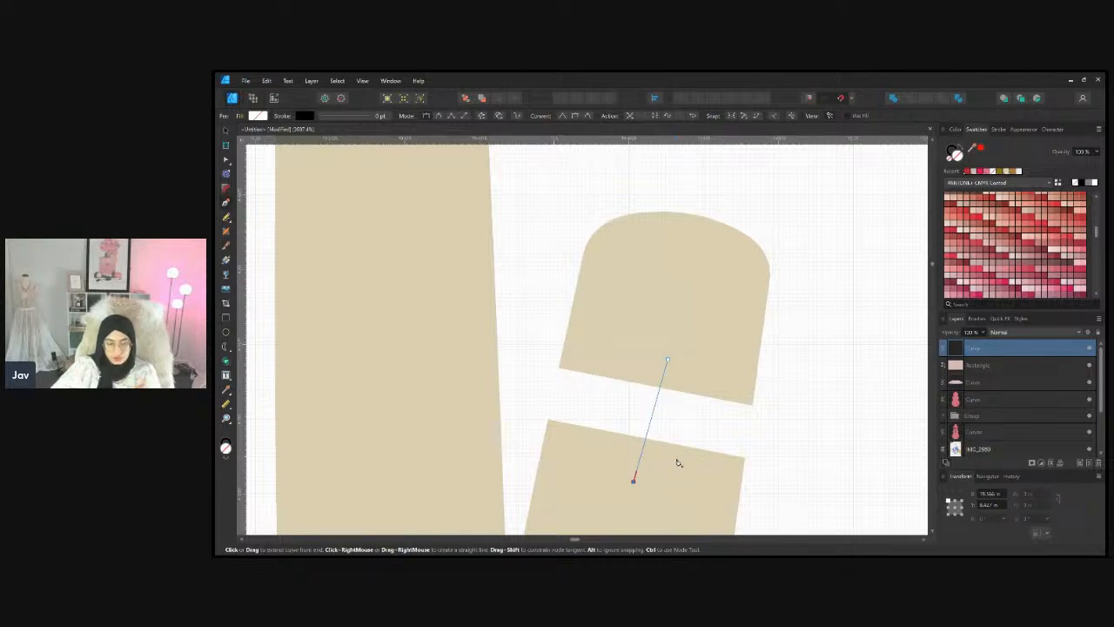
pyautogui.scroll(-2, 679, 462)
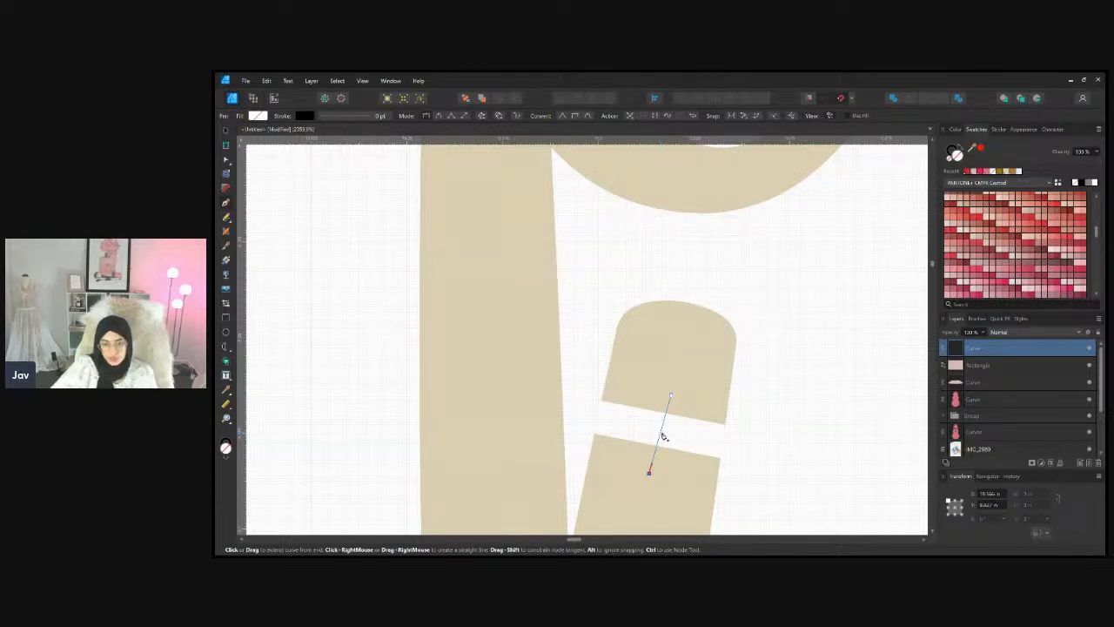
pyautogui.scroll(3, 663, 433)
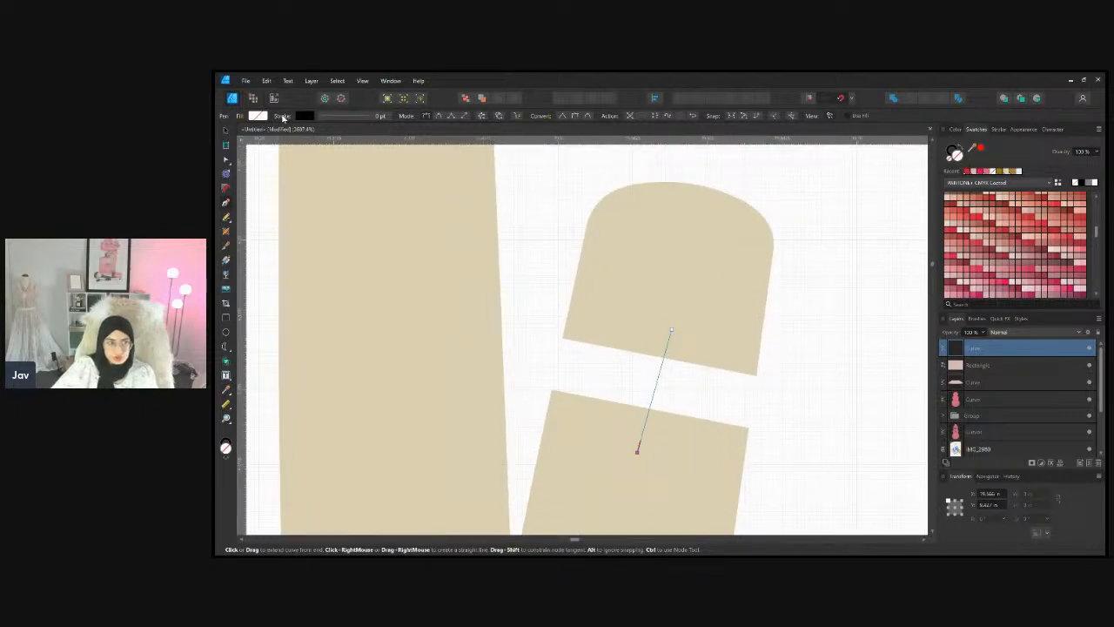
pyautogui.moveTo(321, 116)
pyautogui.mouseDown()
pyautogui.moveTo(314, 149)
pyautogui.moveTo(338, 149)
pyautogui.mouseUp()
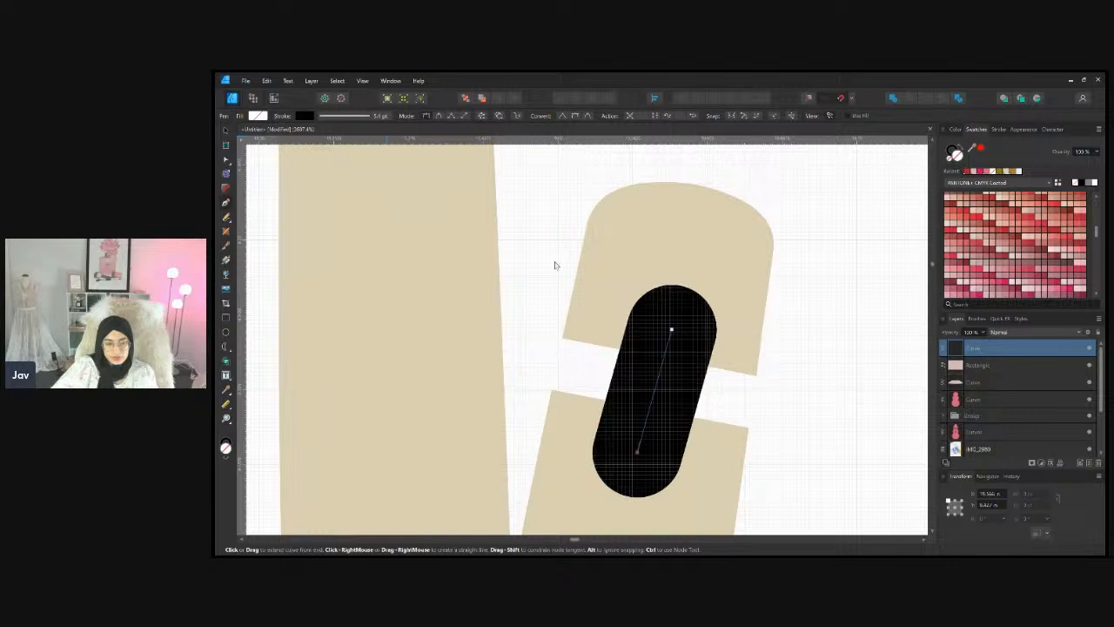
pyautogui.scroll(-5, 609, 281)
pyautogui.scroll(2, 657, 295)
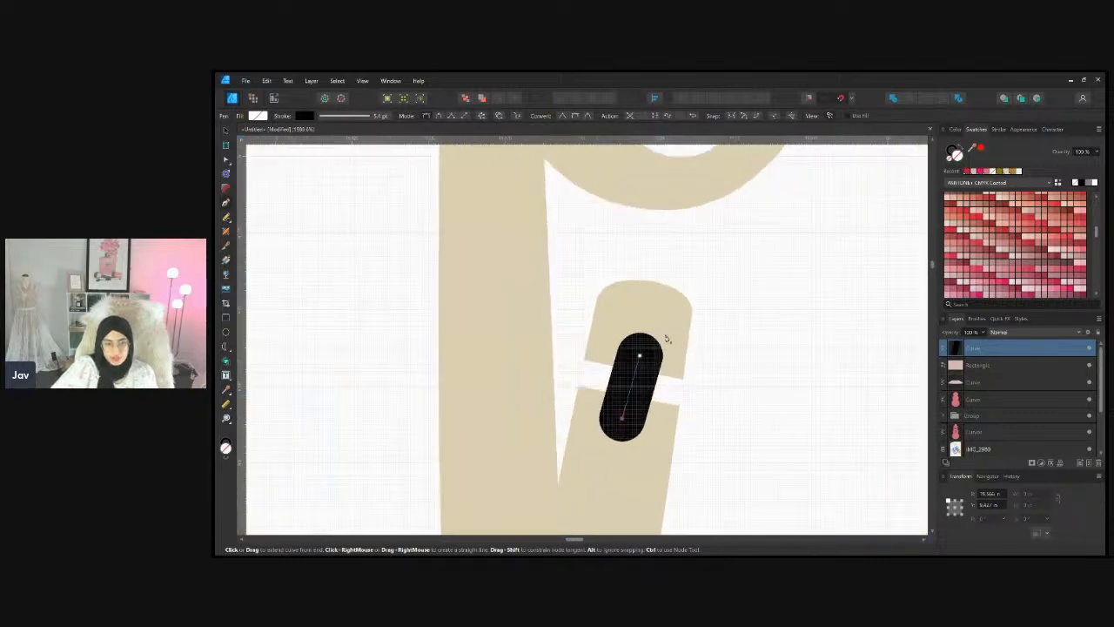
pyautogui.click(223, 133)
pyautogui.moveTo(651, 374); pyautogui.dragTo(648, 373)
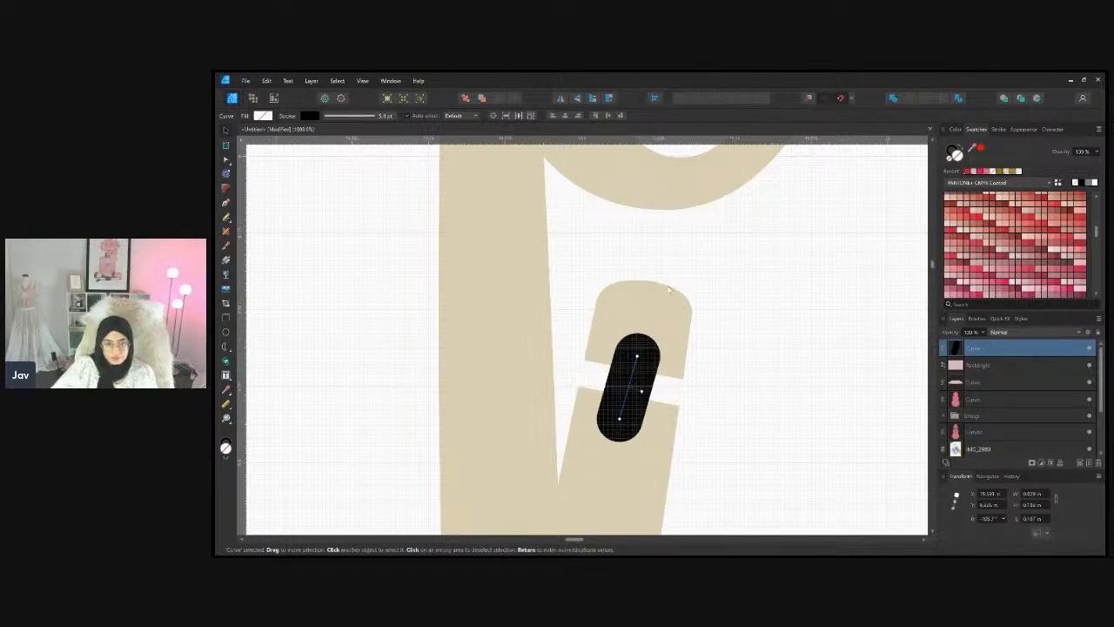
# Expand the bridging line's stroke into a filled shape
pyautogui.click(714, 415)
pyautogui.click(636, 381)
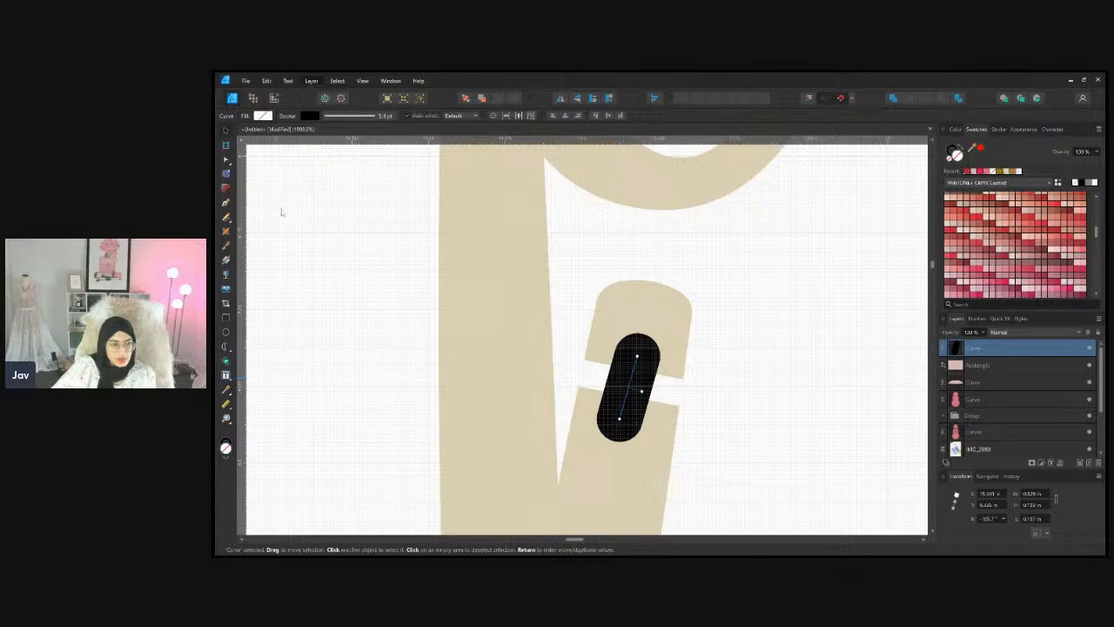
pyautogui.click(329, 366)
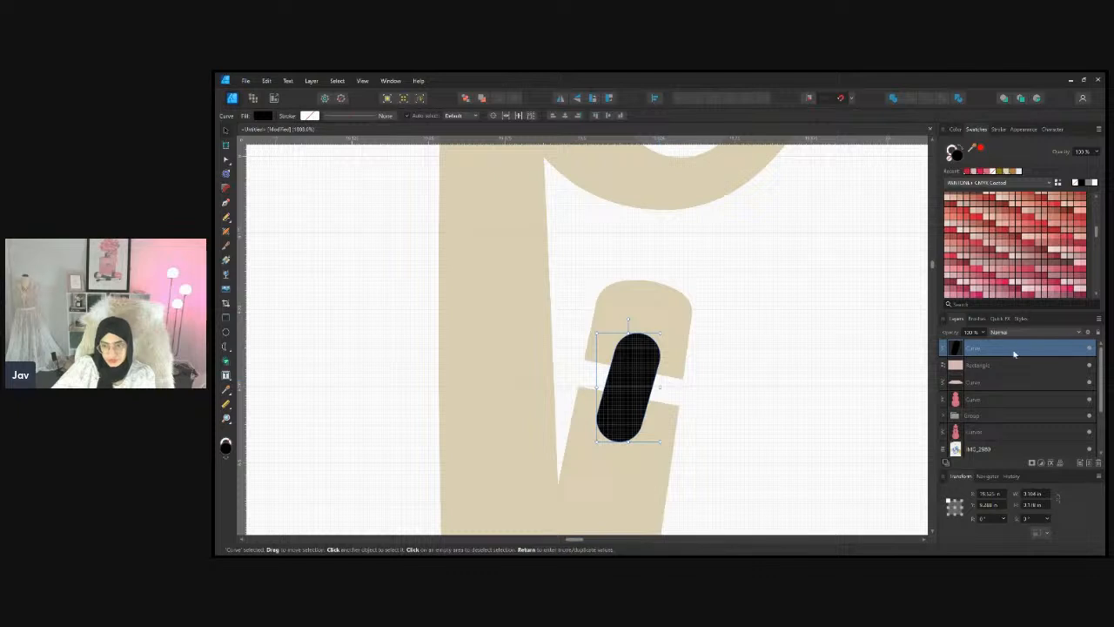
# Merge the expanded bridge with the card so the dot of the i is attached to its stem
pyautogui.scroll(-3, 759, 398)
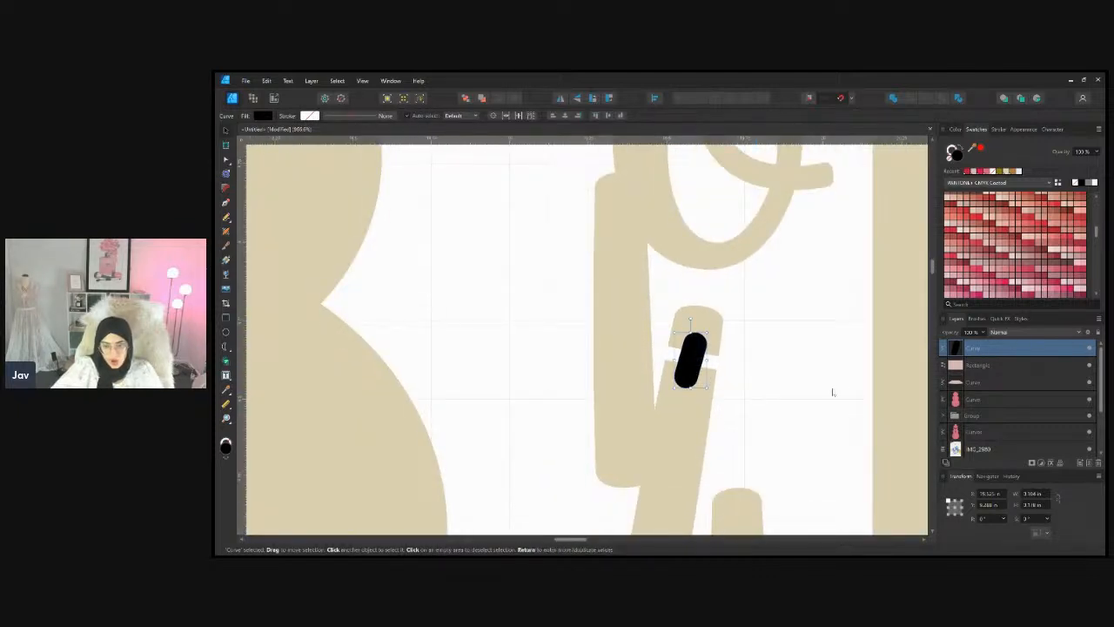
pyautogui.keyDown('shift'); pyautogui.click(894, 387); pyautogui.keyUp('shift')
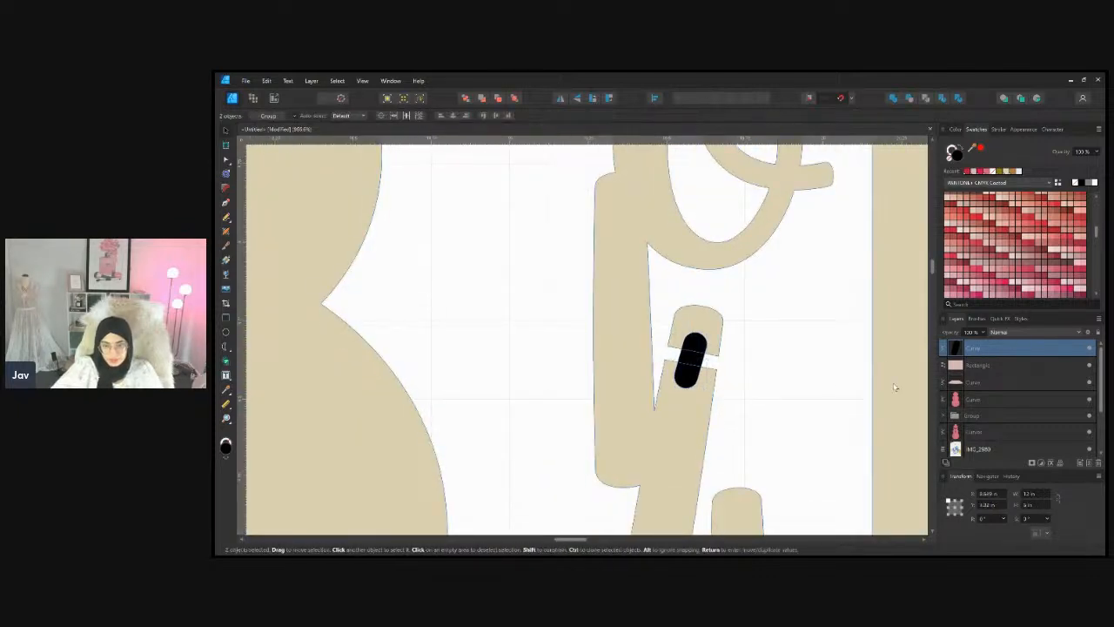
pyautogui.click(892, 98)
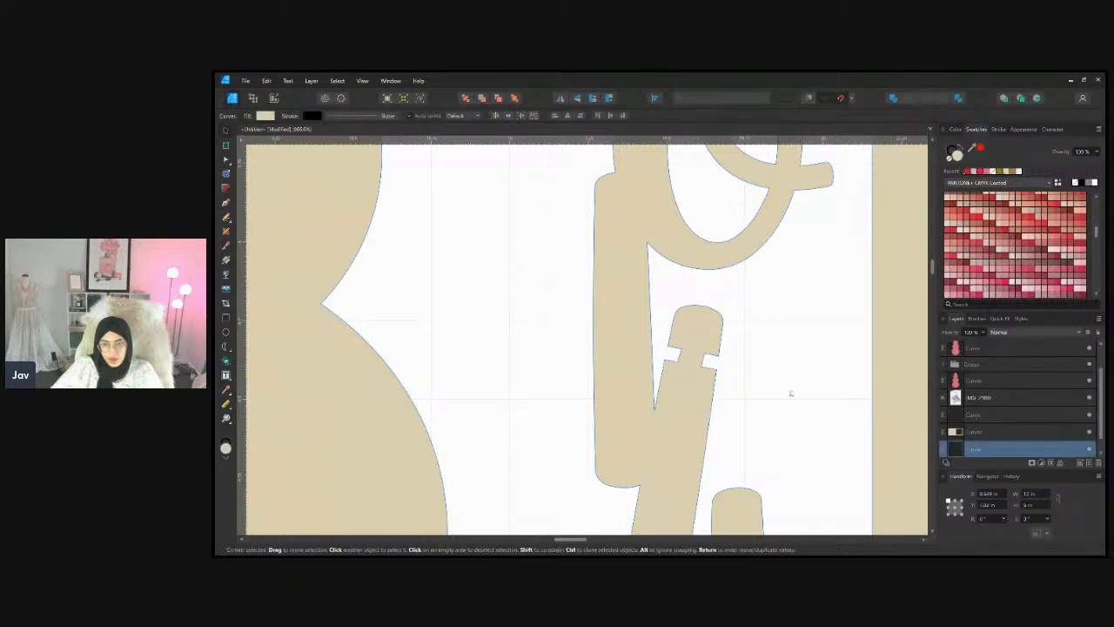
pyautogui.click(789, 389)
# Review the whole card against the 12x6inch, Happy Holidays and Snowman list and the reference photo
pyautogui.scroll(-3, 783, 385)
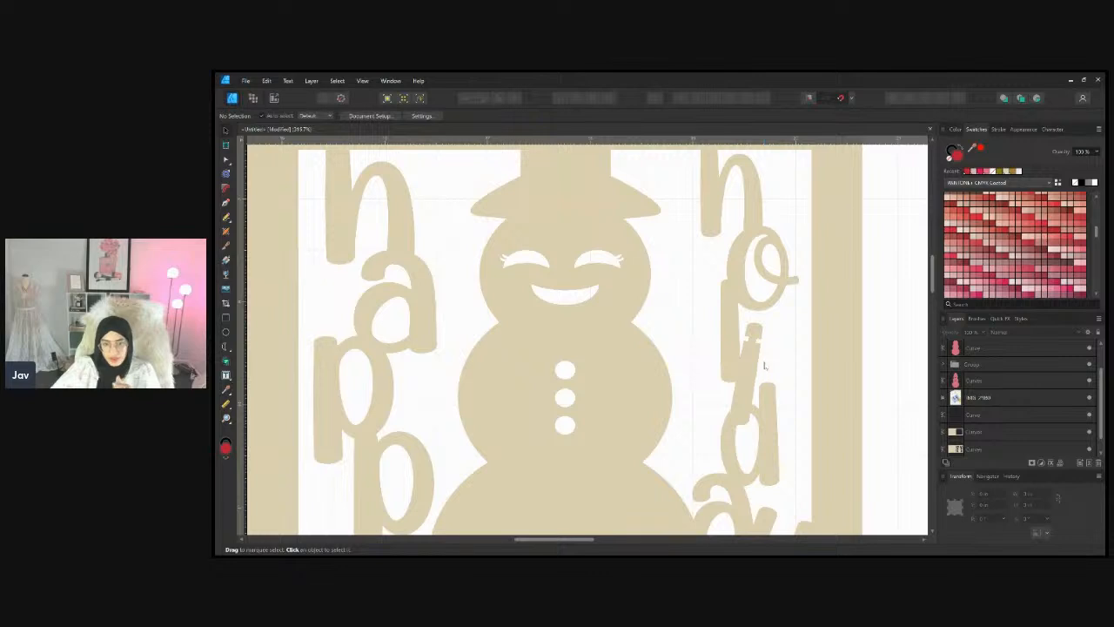
pyautogui.scroll(-3, 766, 383)
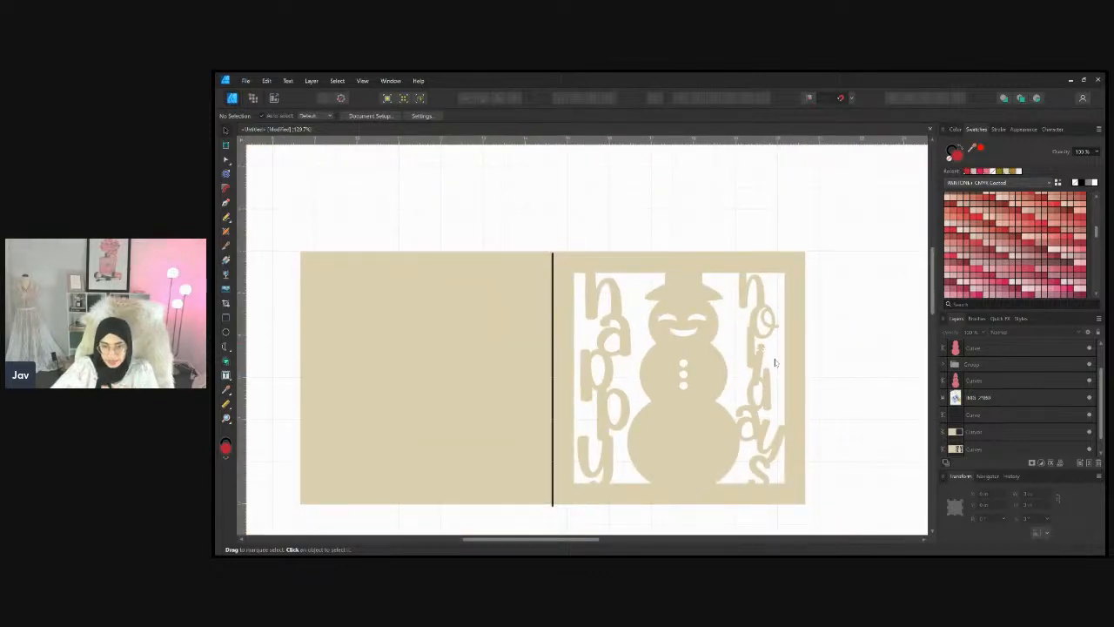
pyautogui.scroll(-2, 831, 416)
pyautogui.scroll(-3, 831, 415)
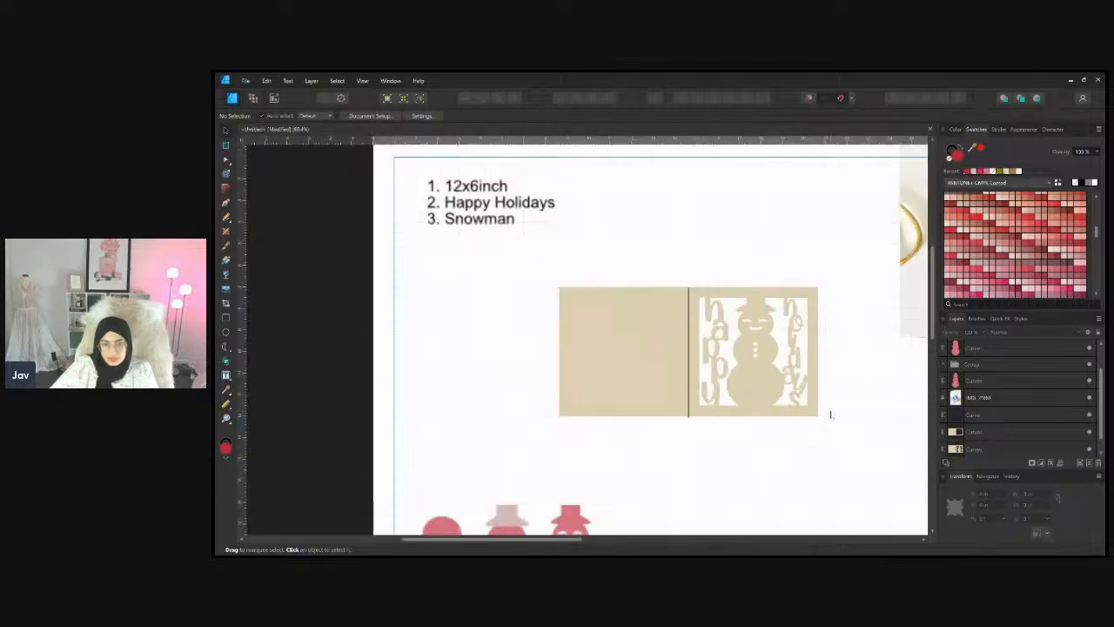
pyautogui.scroll(1, 831, 415)
pyautogui.scroll(1, 831, 414)
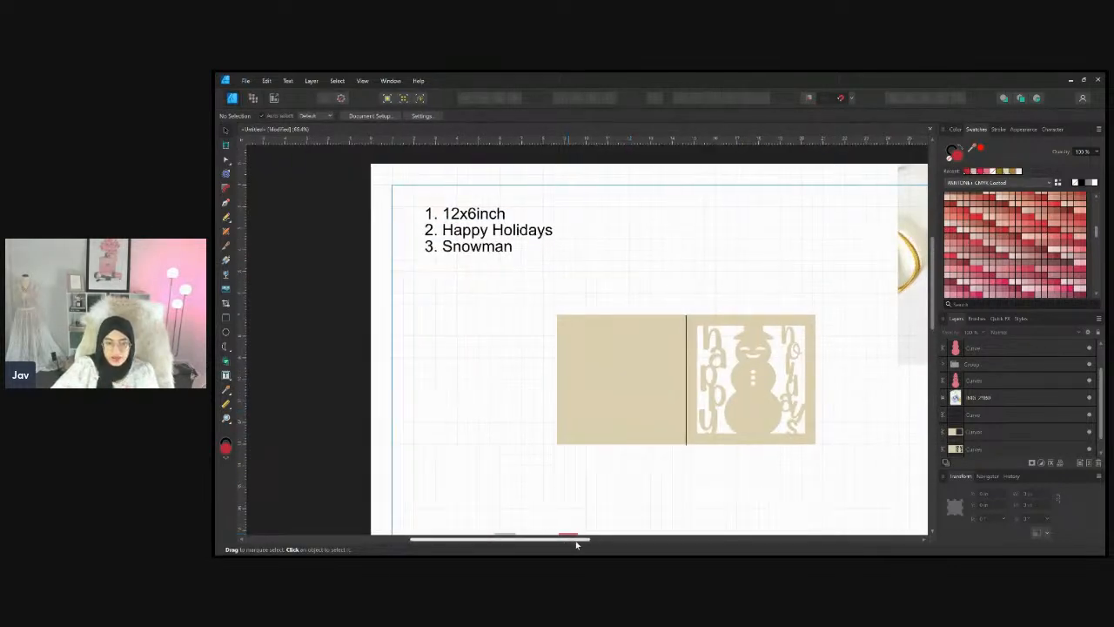
pyautogui.moveTo(567, 541); pyautogui.dragTo(653, 552)
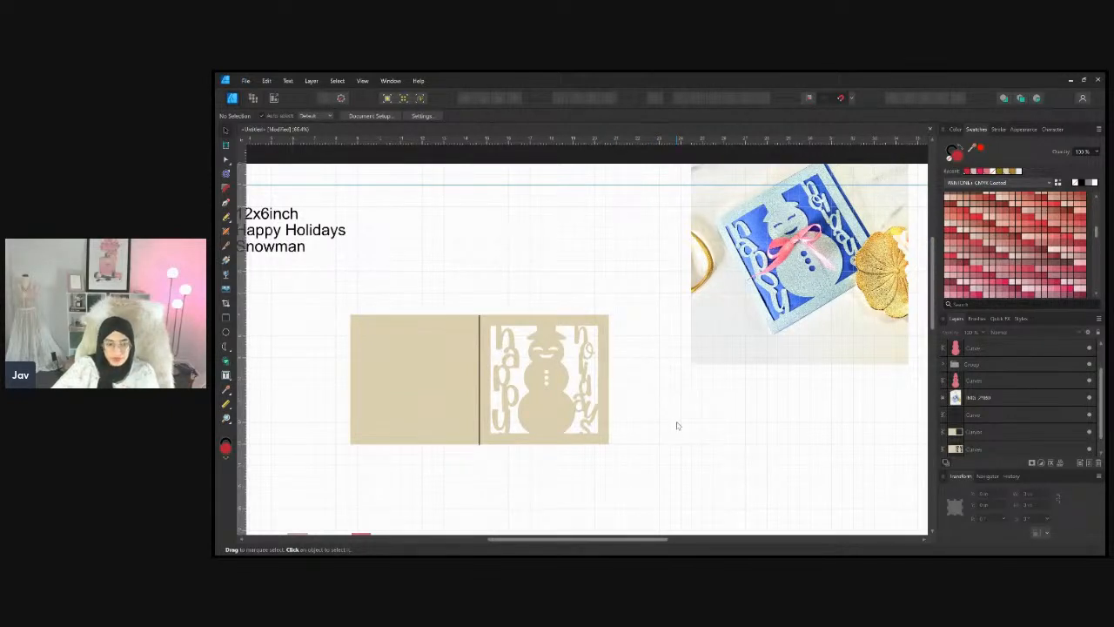
pyautogui.scroll(-2, 617, 444)
pyautogui.scroll(-1, 617, 444)
pyautogui.scroll(3, 438, 460)
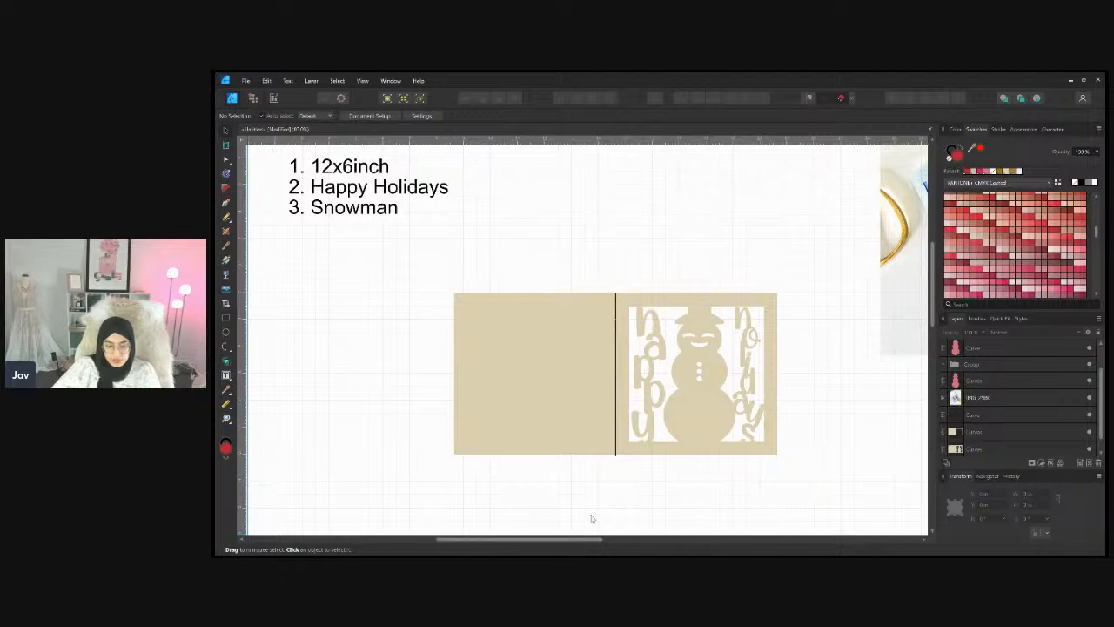
pyautogui.hscroll(1, 642, 508)
pyautogui.hscroll(1, 642, 508)
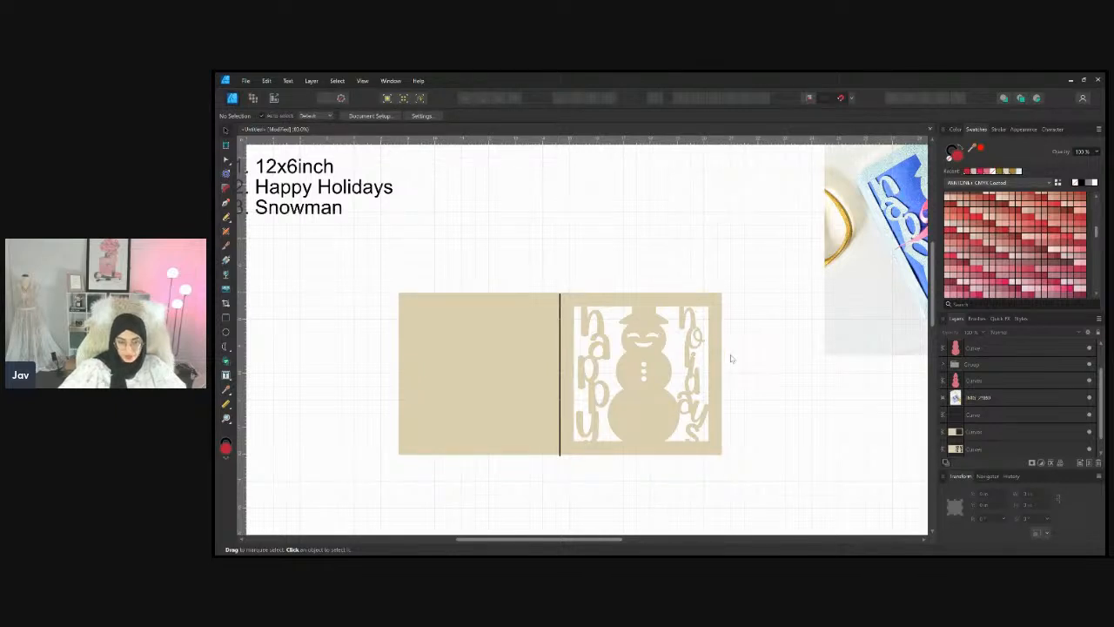
# Move the spare card with the plain window, below the row of snowmen, right and slightly up so it sits fully on the page
pyautogui.scroll(-3, 729, 361)
pyautogui.scroll(-2, 718, 452)
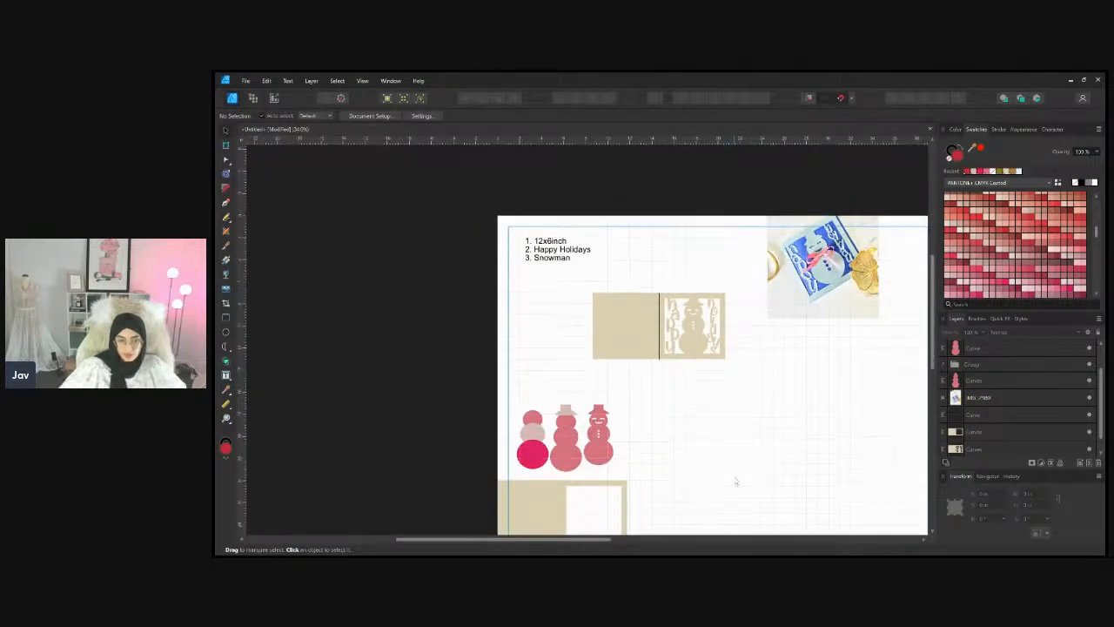
pyautogui.moveTo(549, 450); pyautogui.dragTo(572, 449)
pyautogui.scroll(2, 733, 429)
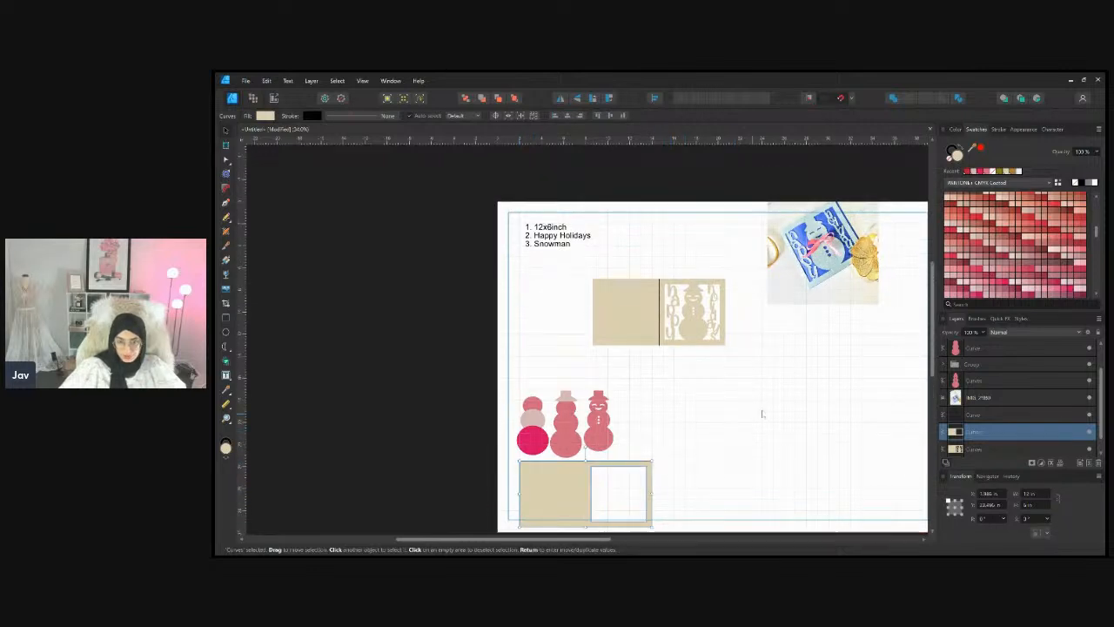
# Examine the finished snowman card up close and alongside the spare snowmen, the plain-window card and the reference photo
pyautogui.scroll(4, 697, 310)
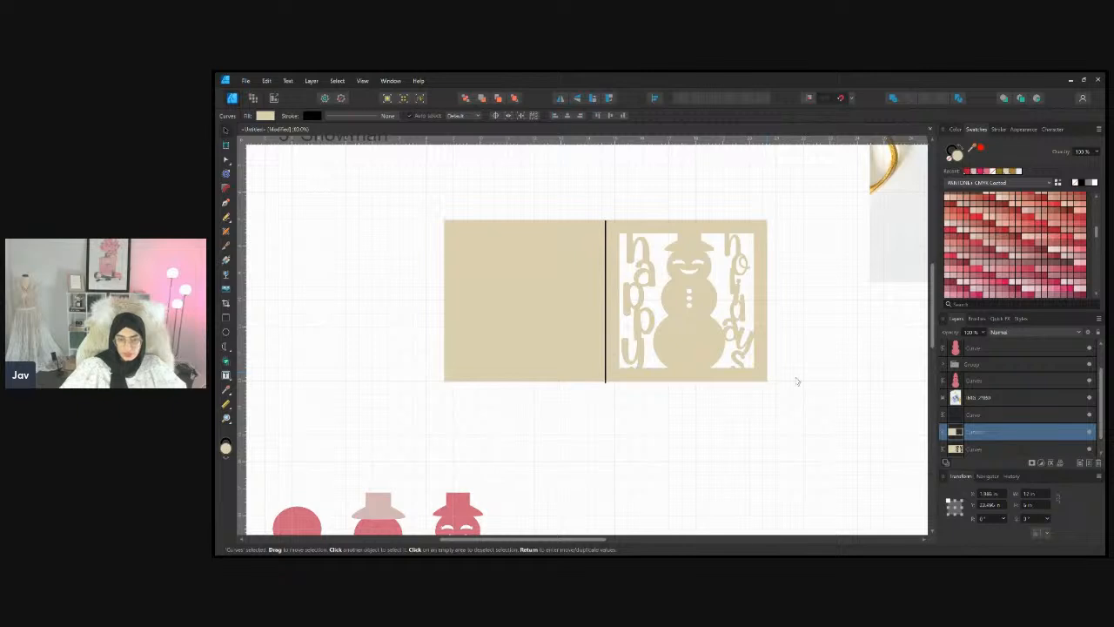
pyautogui.hscroll(4, 796, 381)
pyautogui.scroll(-2, 797, 381)
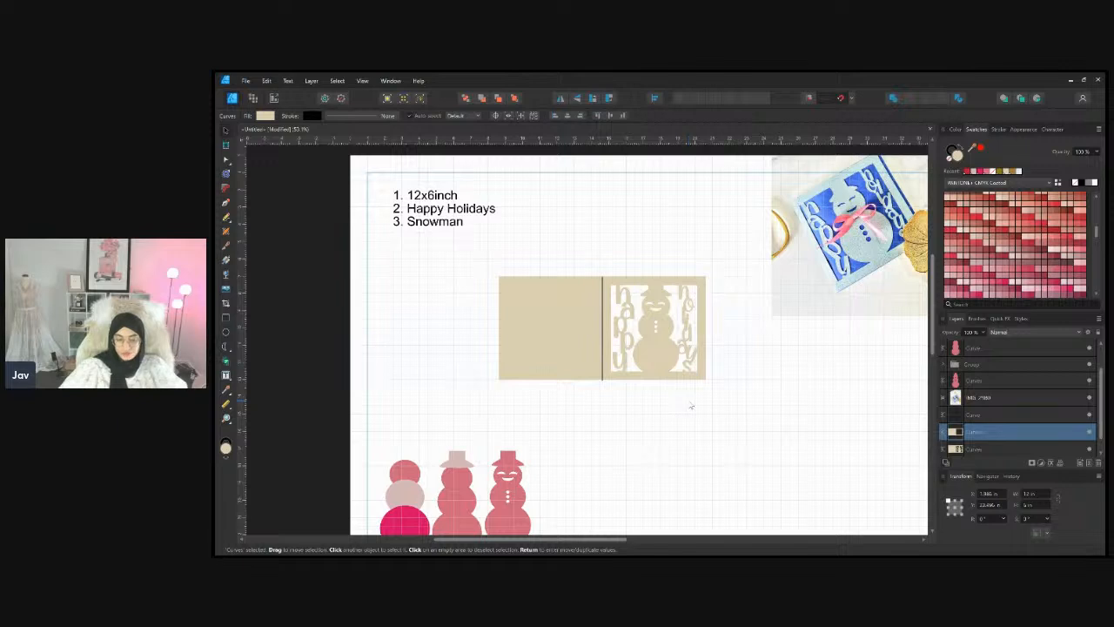
pyautogui.scroll(-2, 653, 455)
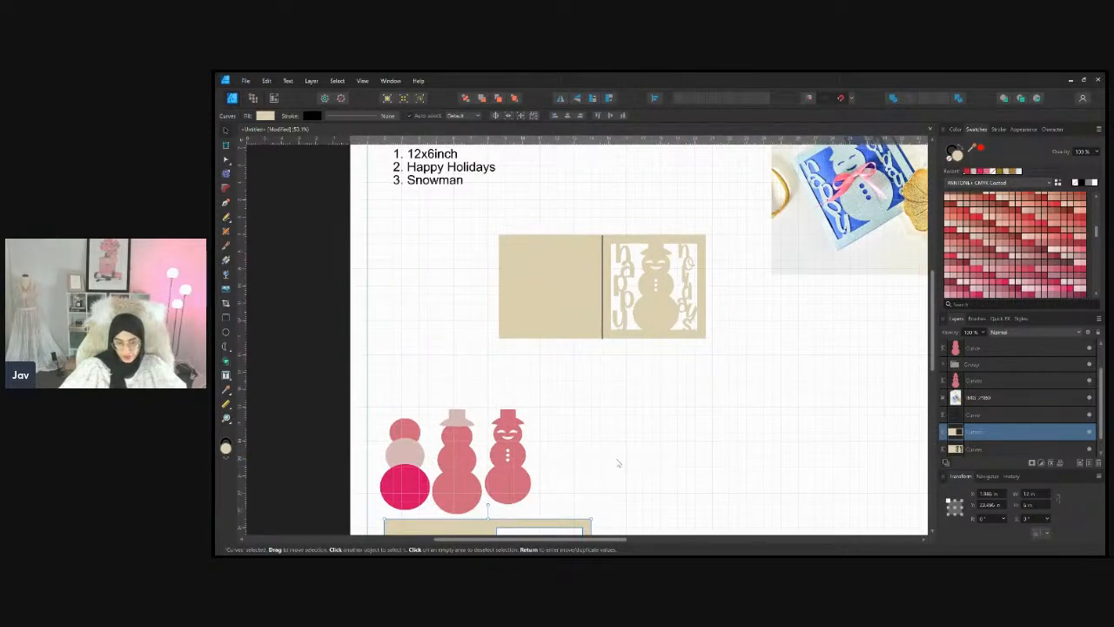
pyautogui.scroll(3, 671, 479)
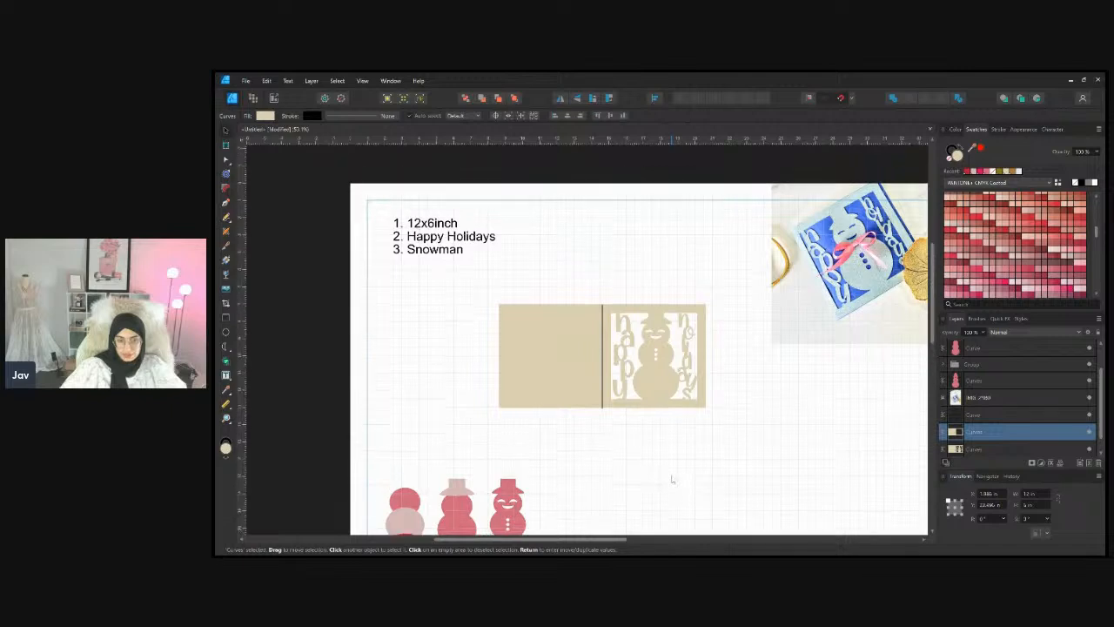
pyautogui.scroll(-5, 671, 479)
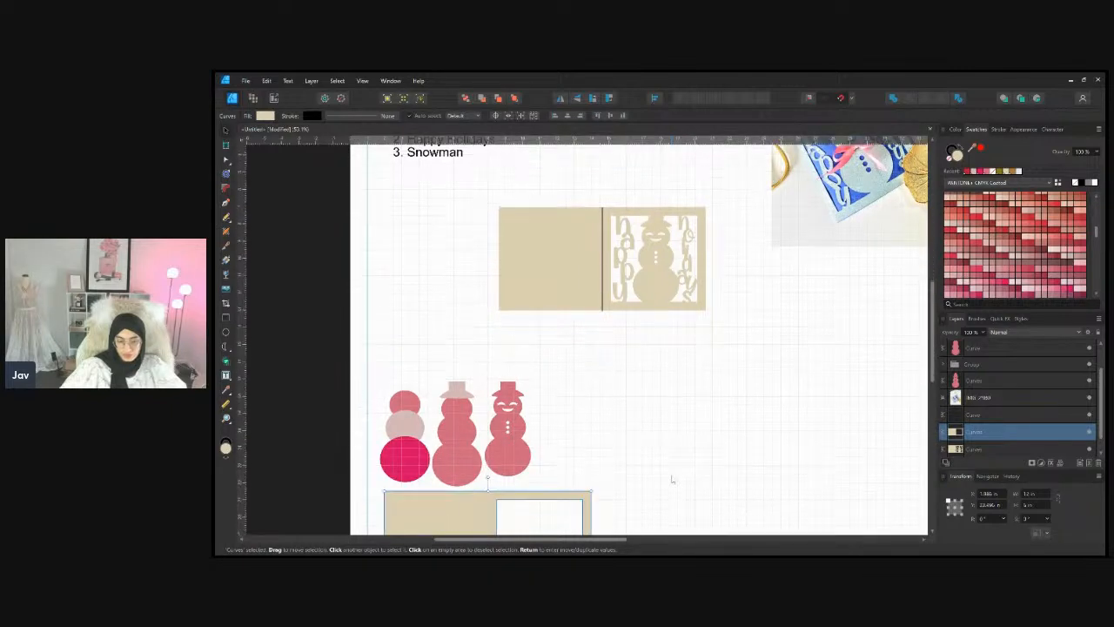
pyautogui.scroll(-1, 671, 479)
pyautogui.scroll(3, 671, 479)
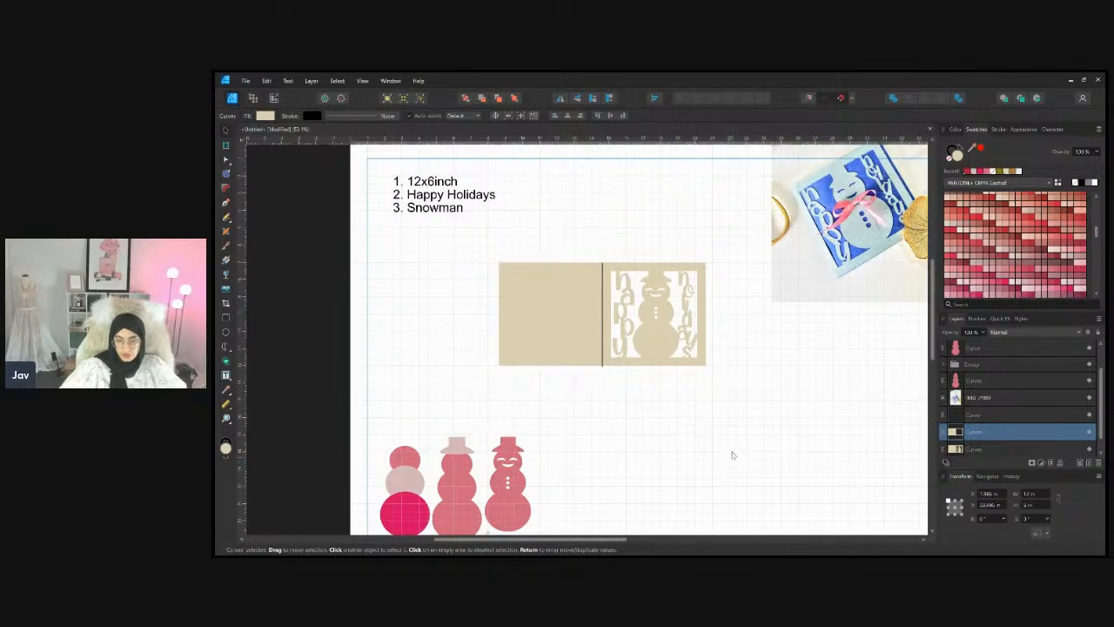